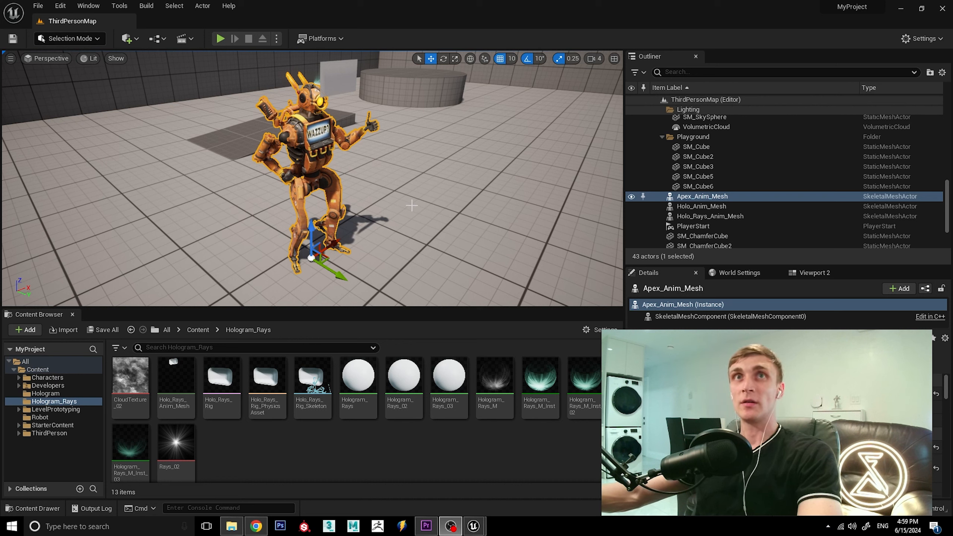
Step: Select the Holo_Anim_Mesh actor in the level
key(Down)
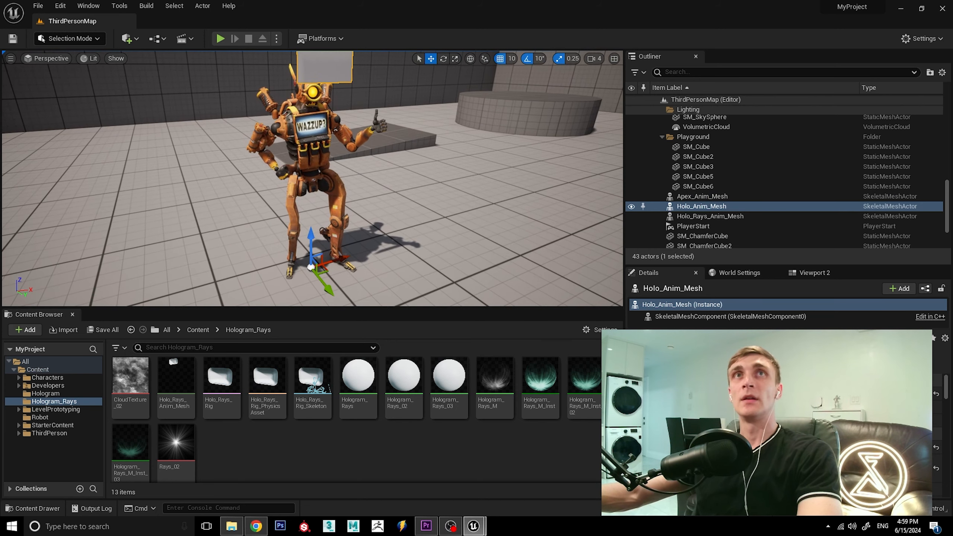
alt+drag(366, 146, 364, 147)
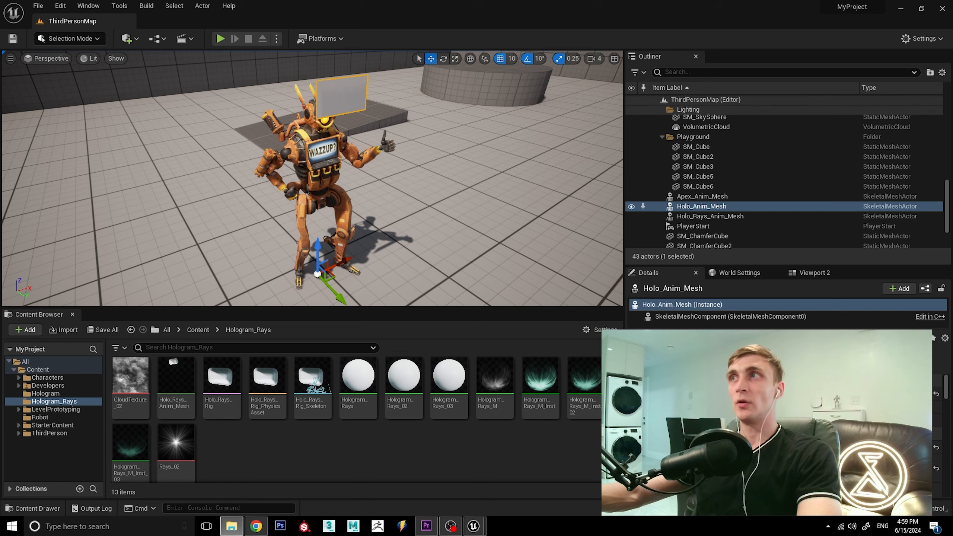
Step: Import Video_Black-White_Backgroung_.png from the Fix_01 folder into the Hologram_Rays content folder and view the image at full size
click(232, 526)
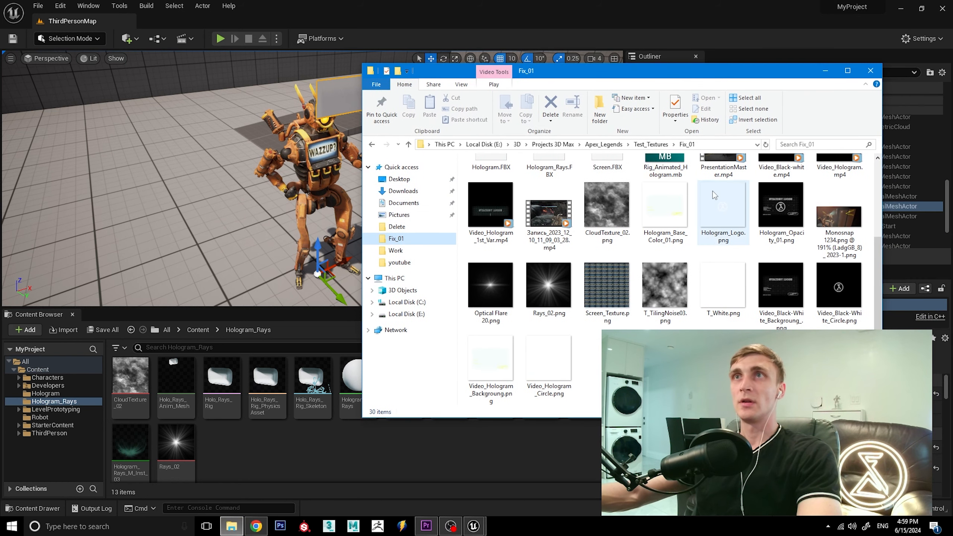
click(773, 289)
drag(785, 279, 292, 448)
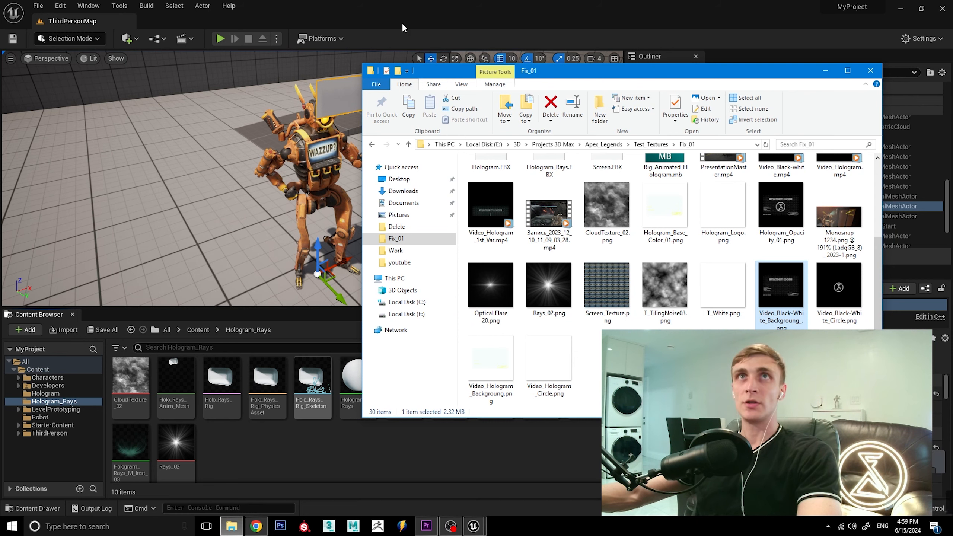
double_click(774, 287)
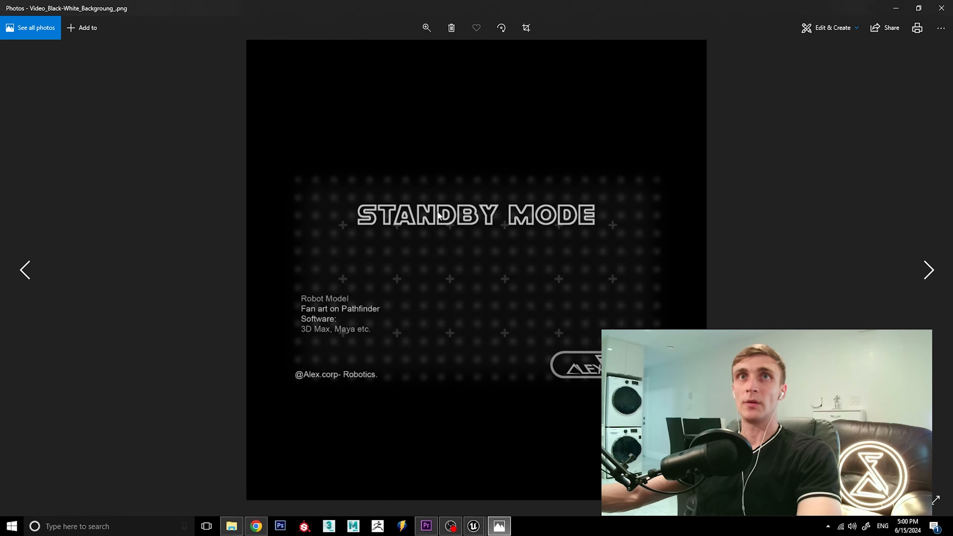
click(942, 8)
key(alt+Tab)
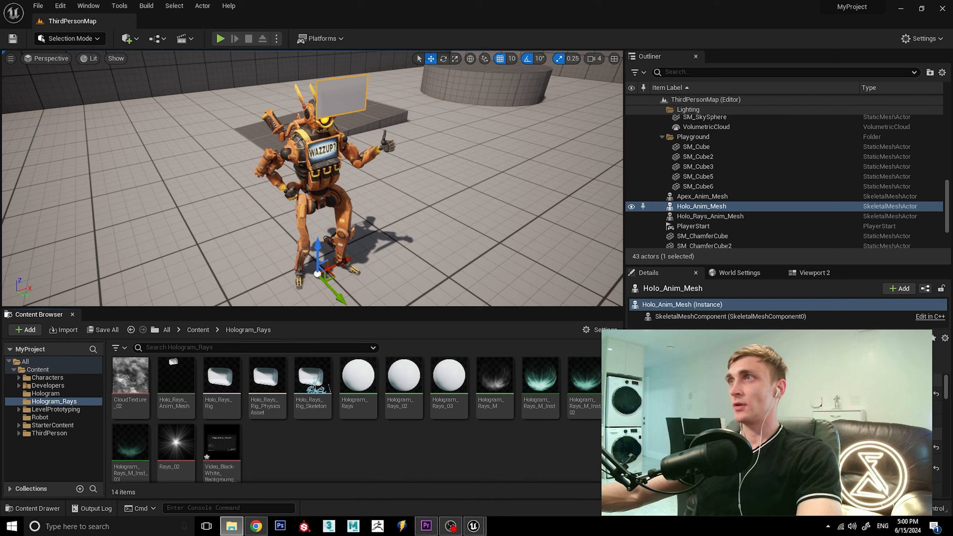
Step: Import T_White.png from the Fix_01 folder into the Hologram_Rays content folder and preview the image
click(231, 526)
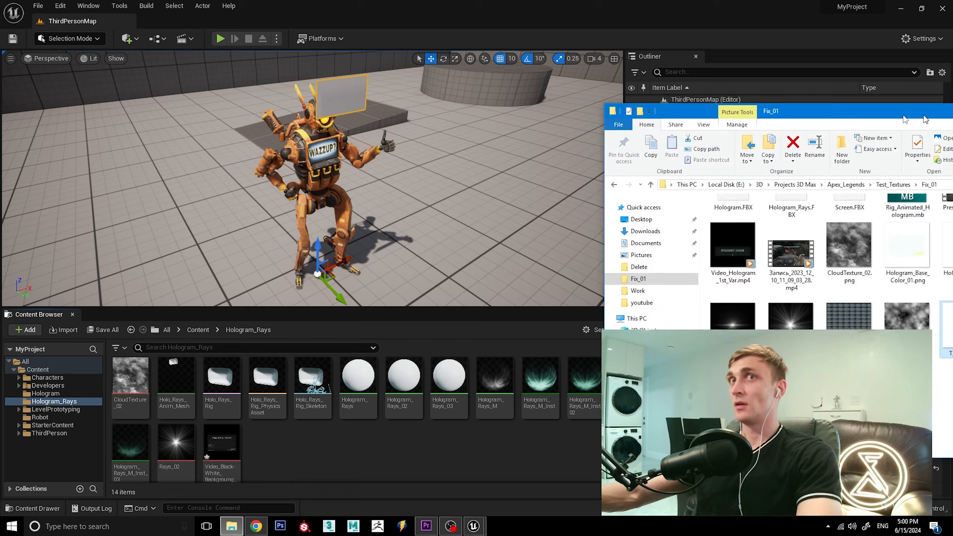
drag(818, 295, 338, 448)
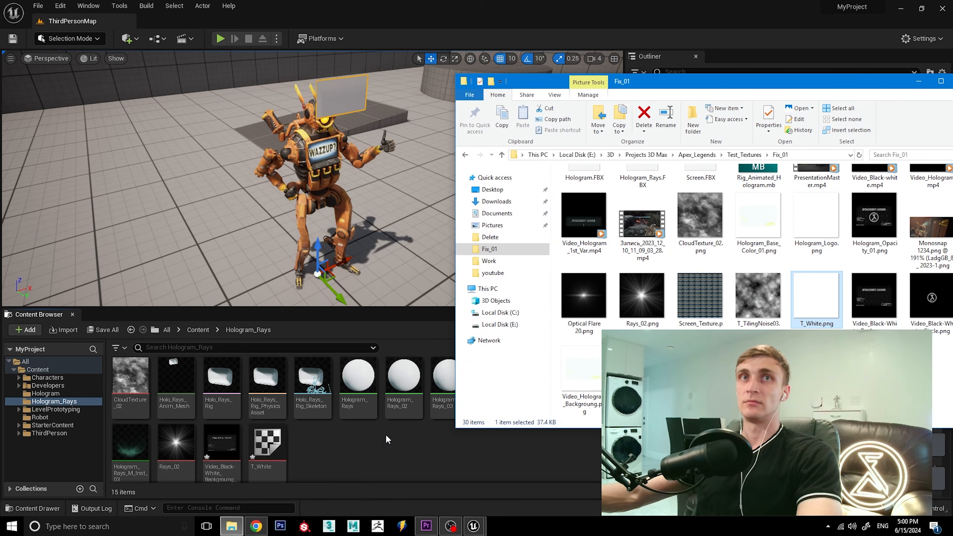
double_click(814, 308)
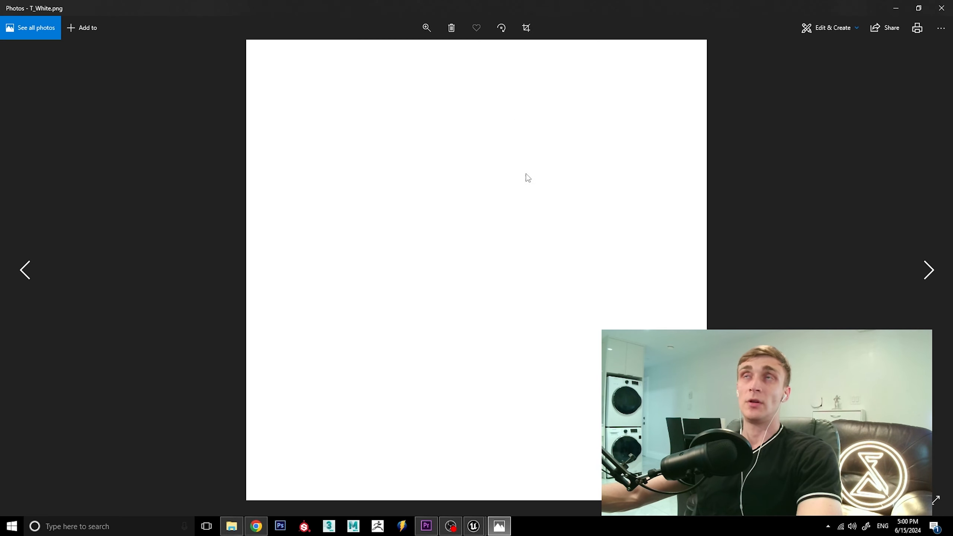
click(942, 7)
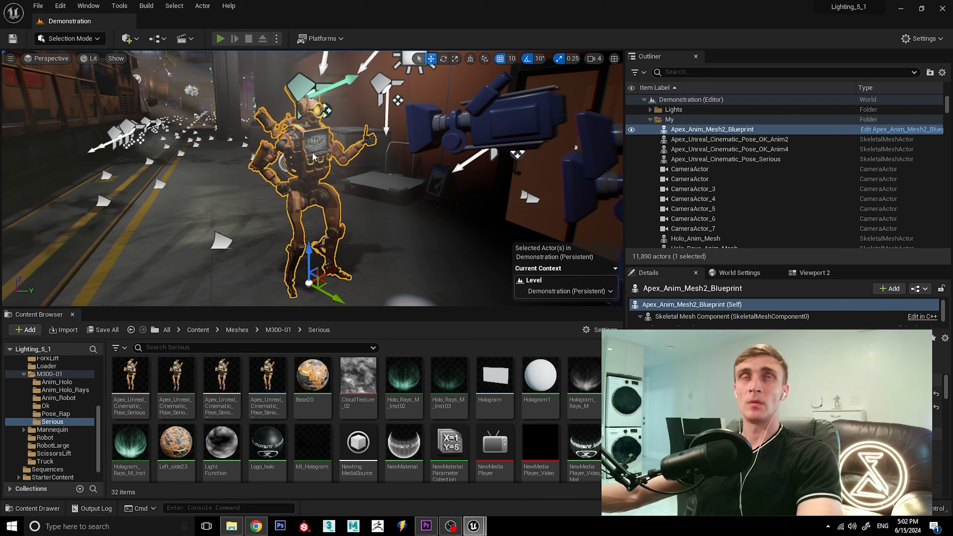
Step: Play the Demonstration level of the Lighting_5_1 project, stop it, and return to the MyProject editor
key(alt+p)
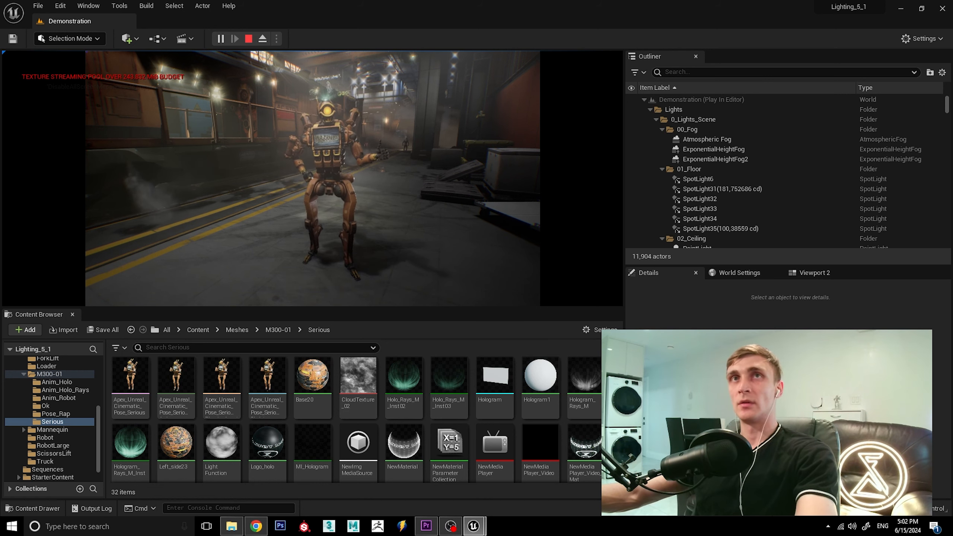
key(Escape)
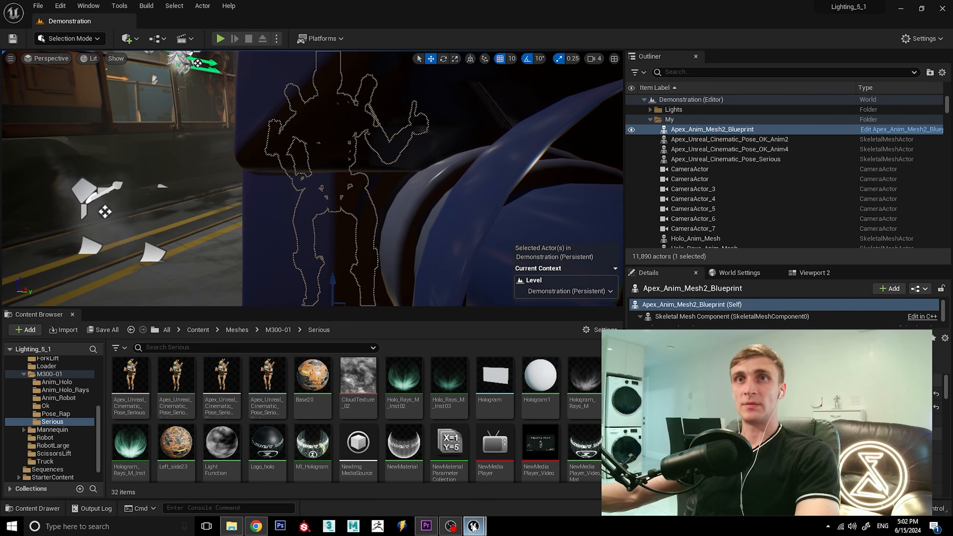
mouse_move(474, 526)
click(496, 497)
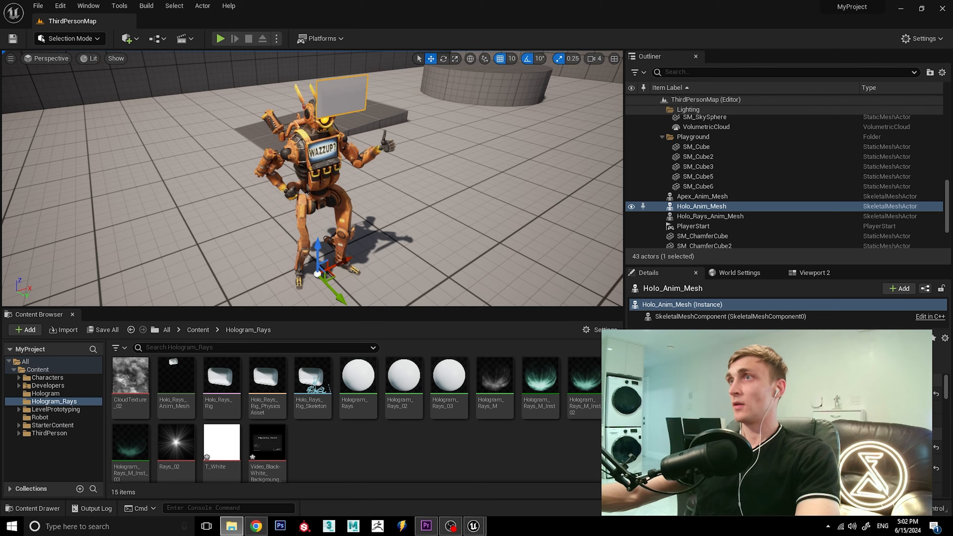
Step: Play Video_Hologram_1st_Var.mp4 from the Fix_01 folder in File Explorer to preview the hologram video
key(alt+Tab)
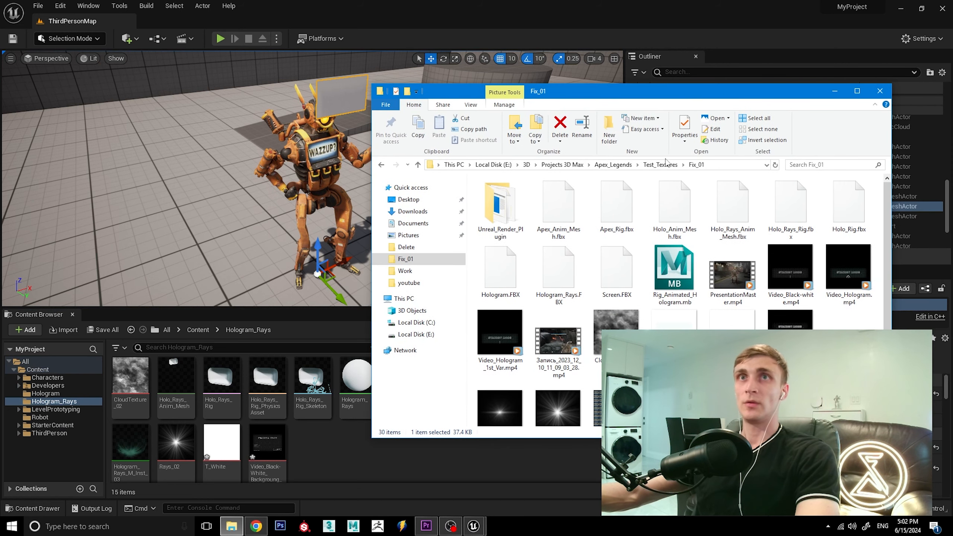
click(487, 339)
double_click(486, 340)
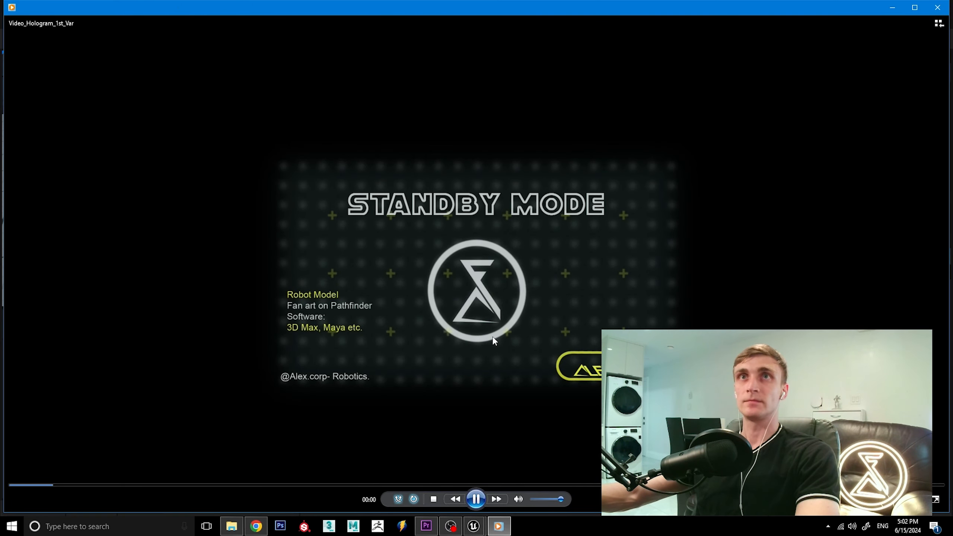
double_click(494, 339)
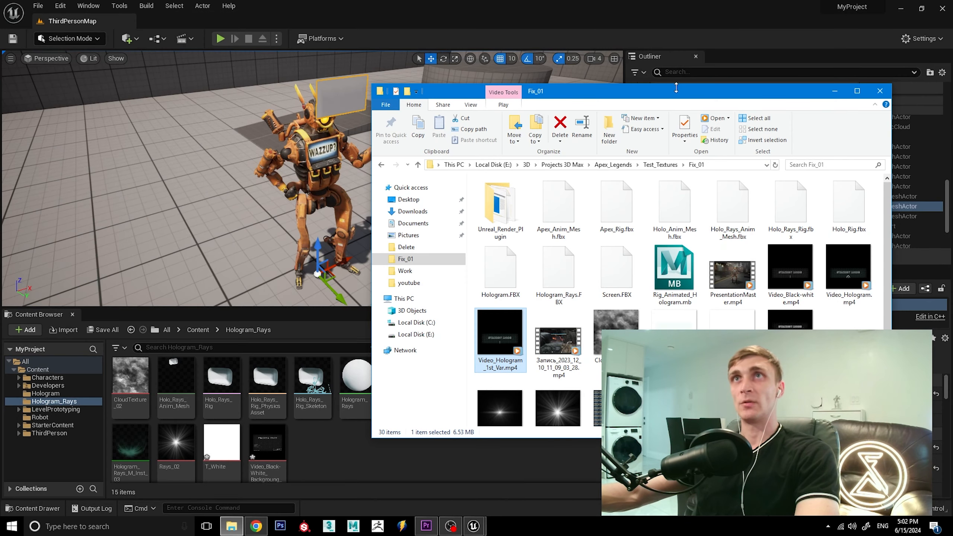
Step: Import Video_Hologram_1st_Var.mp4 into the Hologram_Rays content folder and return to the Unreal editor
drag(677, 90, 698, 46)
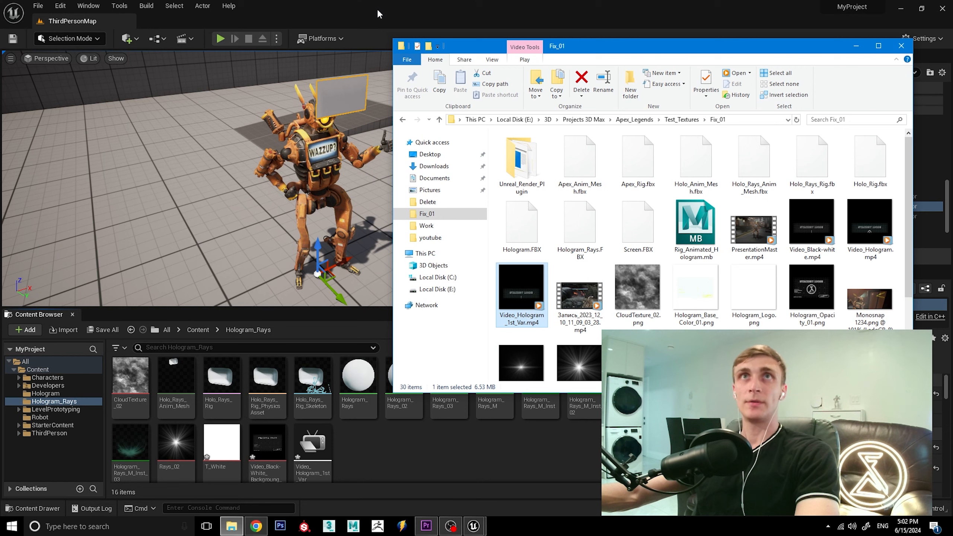
click(353, 446)
click(232, 526)
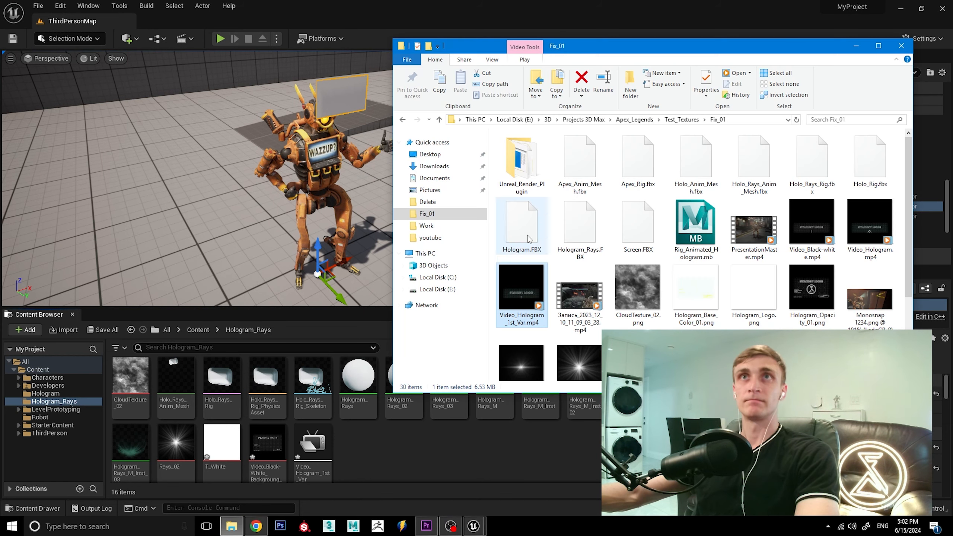
drag(598, 52, 831, 80)
key(alt+Tab)
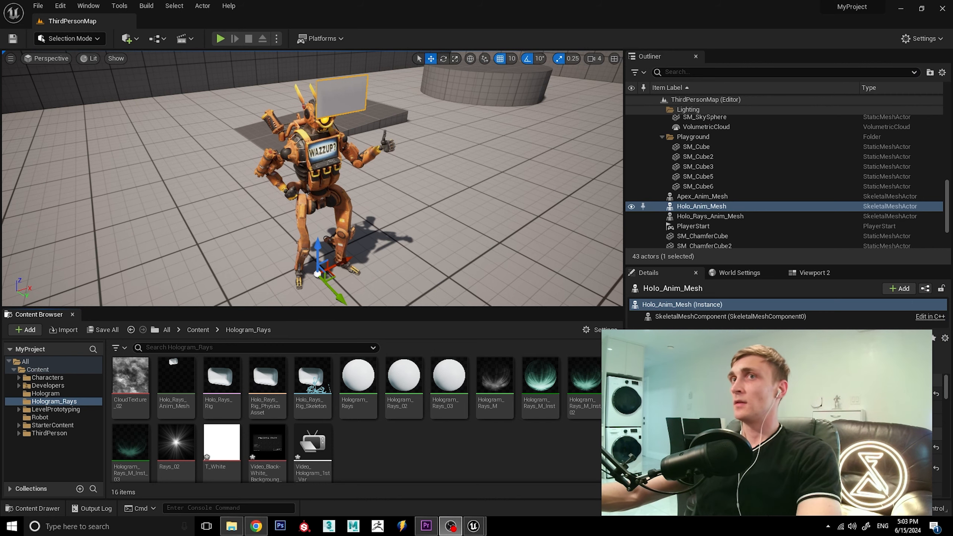
Step: Enable Precache File on the Video_Hologram_1st_Var media source, then save and close the asset
double_click(314, 449)
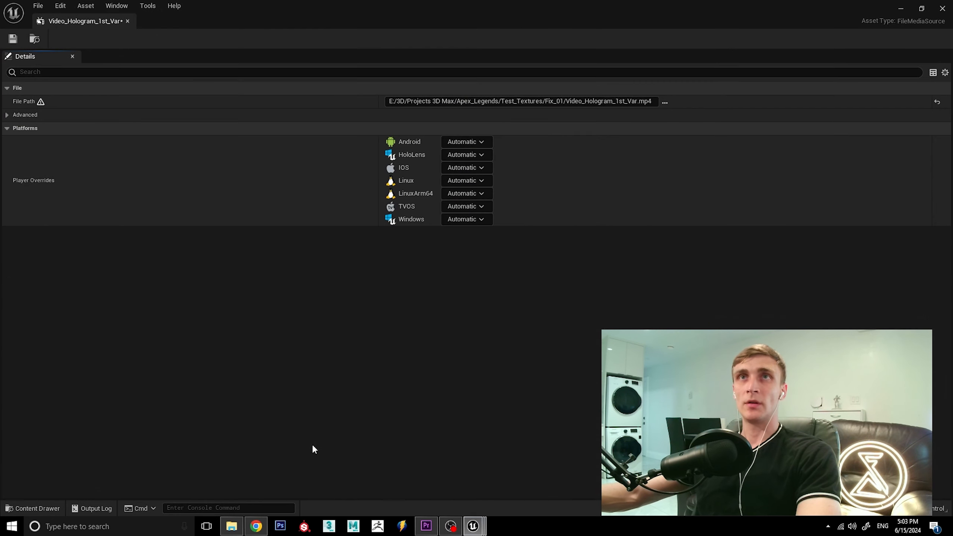
click(22, 116)
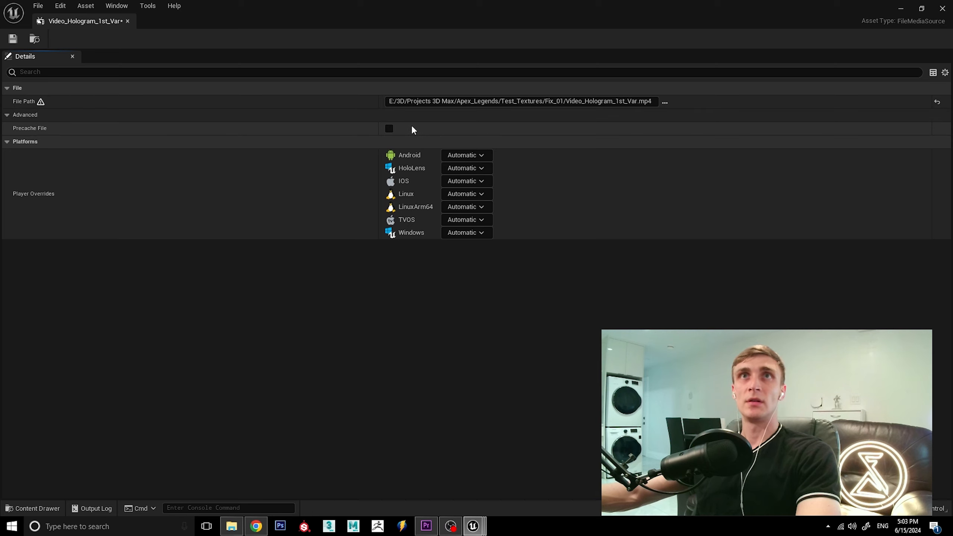
click(390, 128)
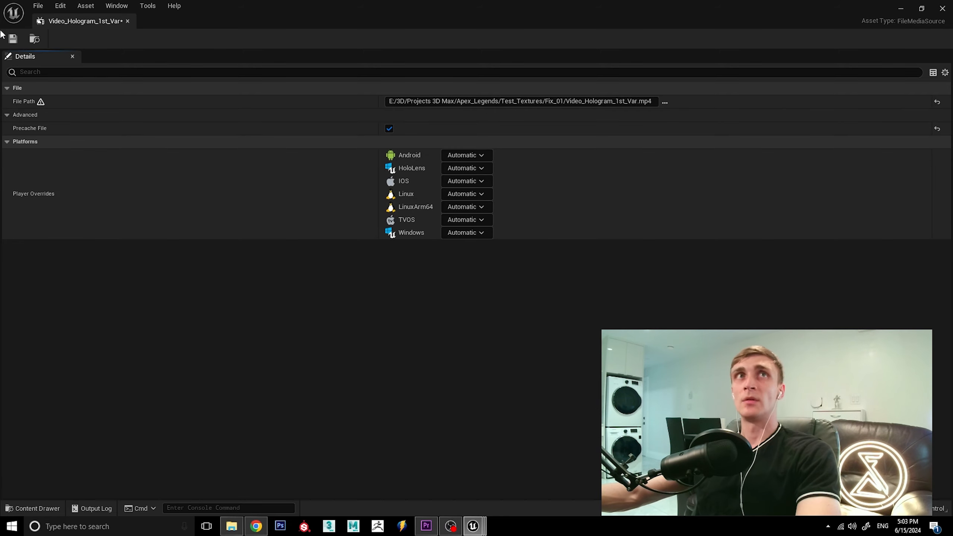
click(13, 39)
click(128, 21)
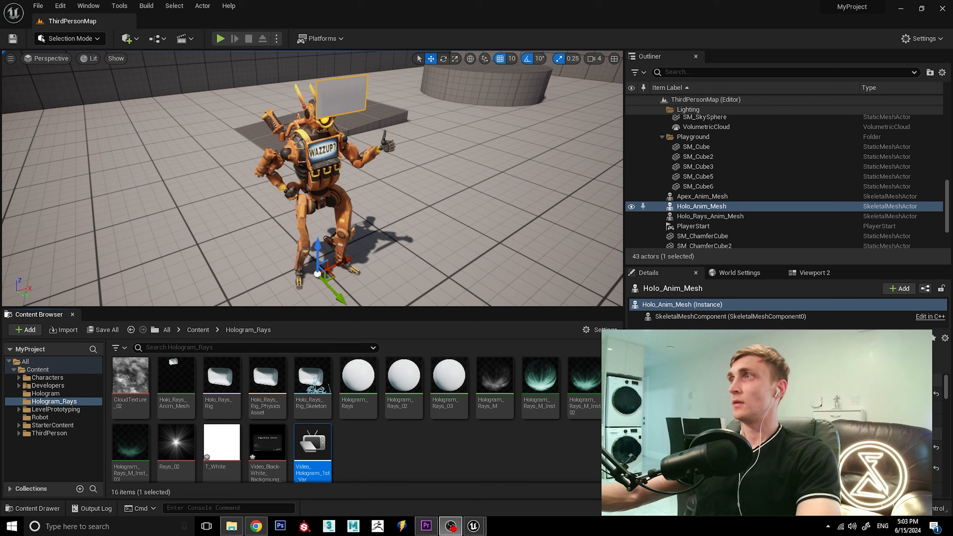
Step: Create a Media Player in the Hologram_Rays folder with a linked video output MediaTexture asset, keeping the default name
click(403, 456)
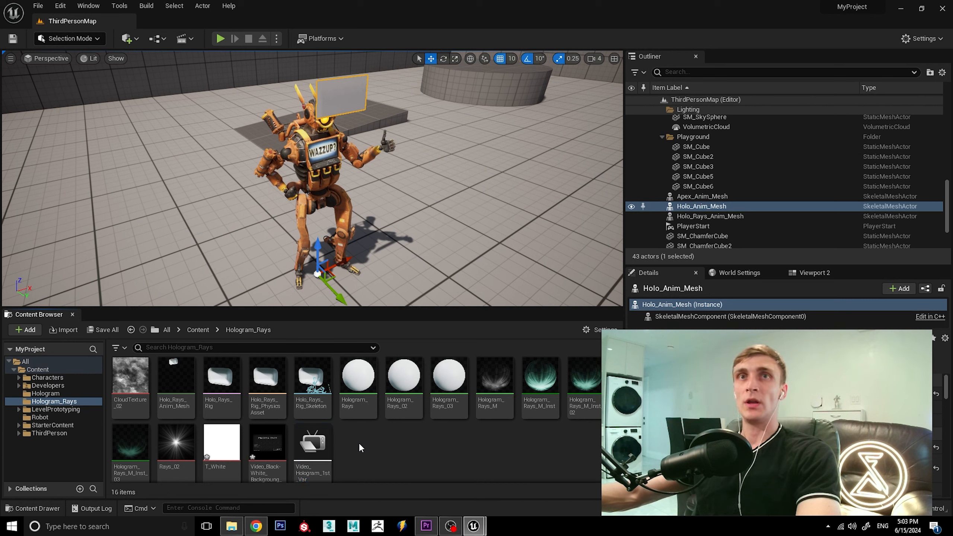
right_click(359, 443)
mouse_move(397, 379)
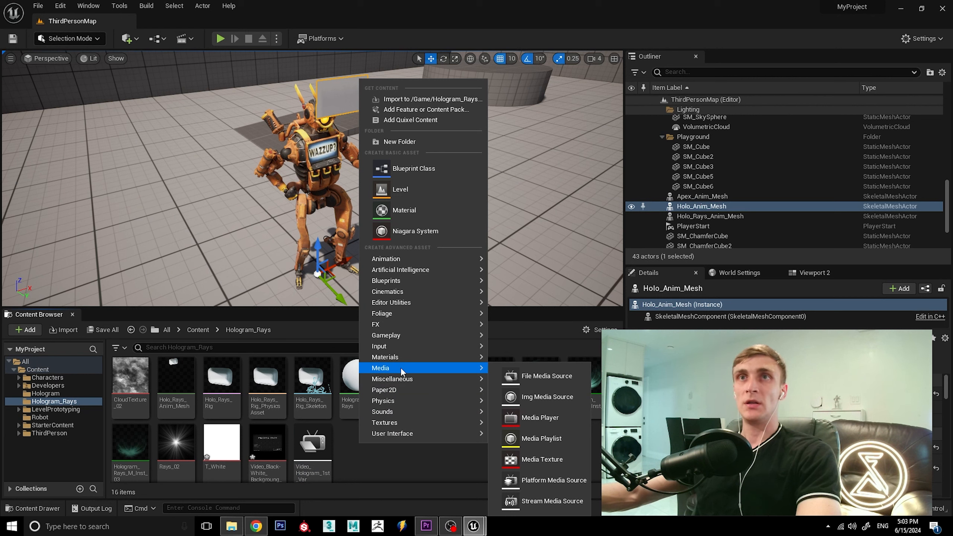
click(561, 417)
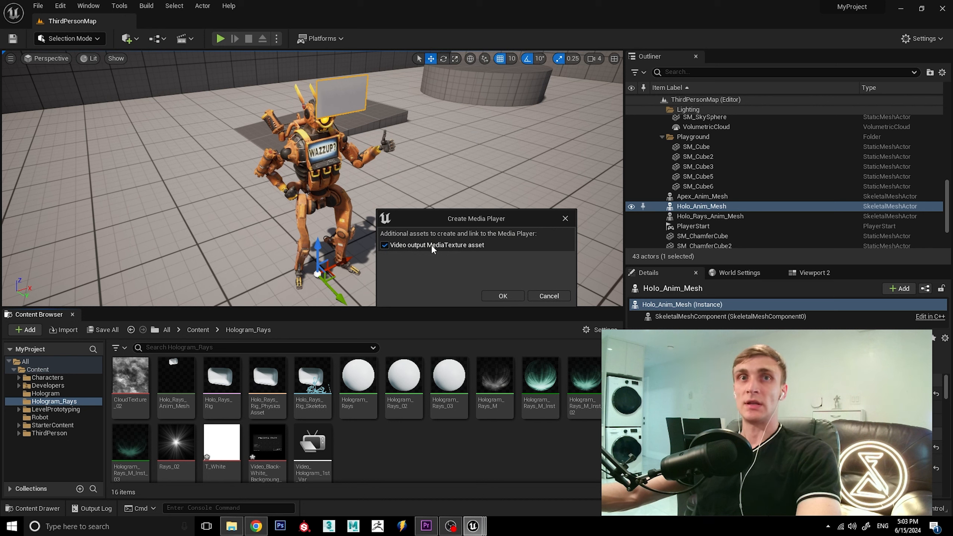
click(506, 296)
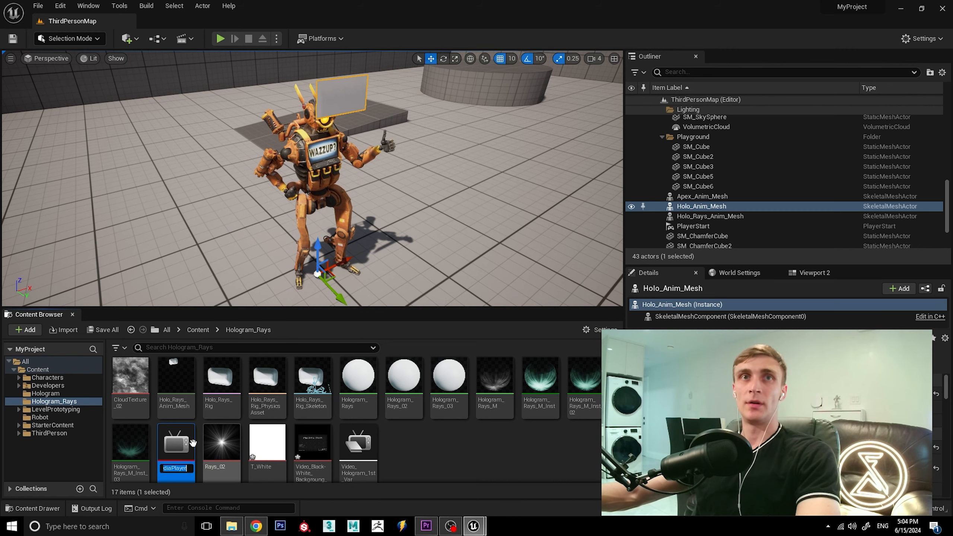
click(184, 451)
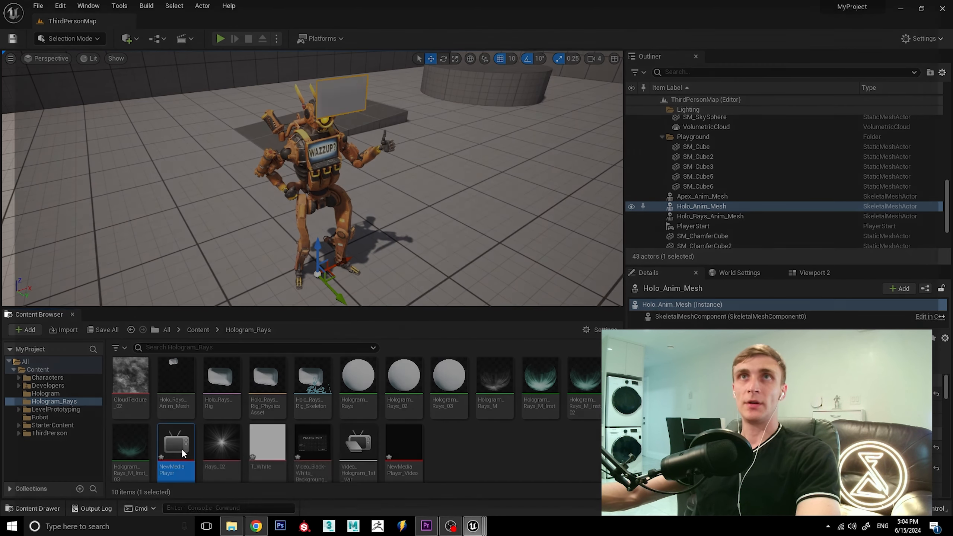
Step: Load Video_Hologram_1st_Var in the new media player, then save and close the player asset
double_click(182, 449)
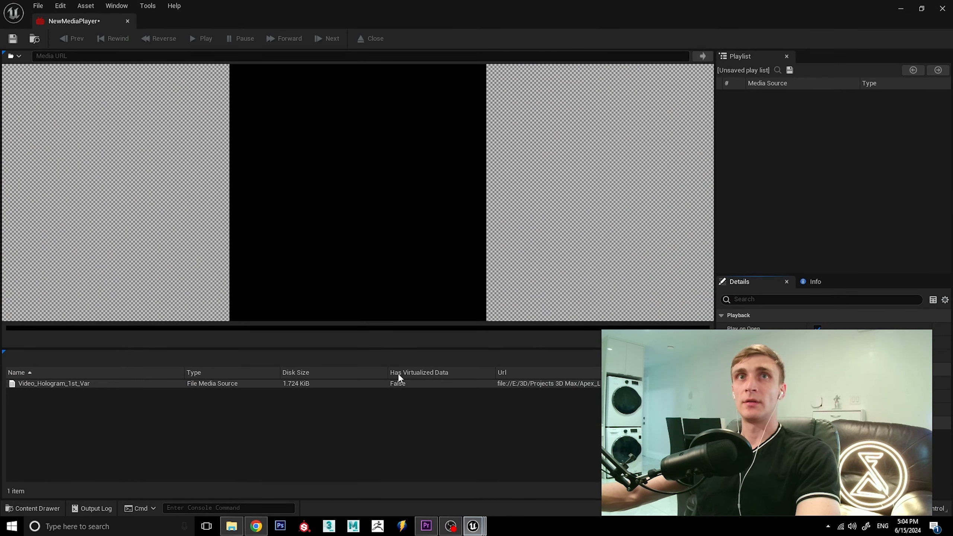
double_click(77, 381)
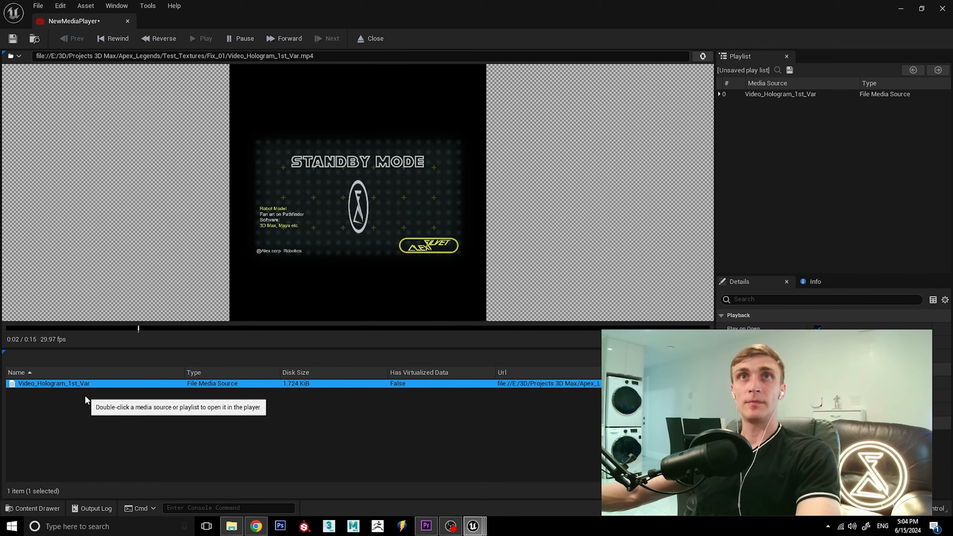
click(13, 38)
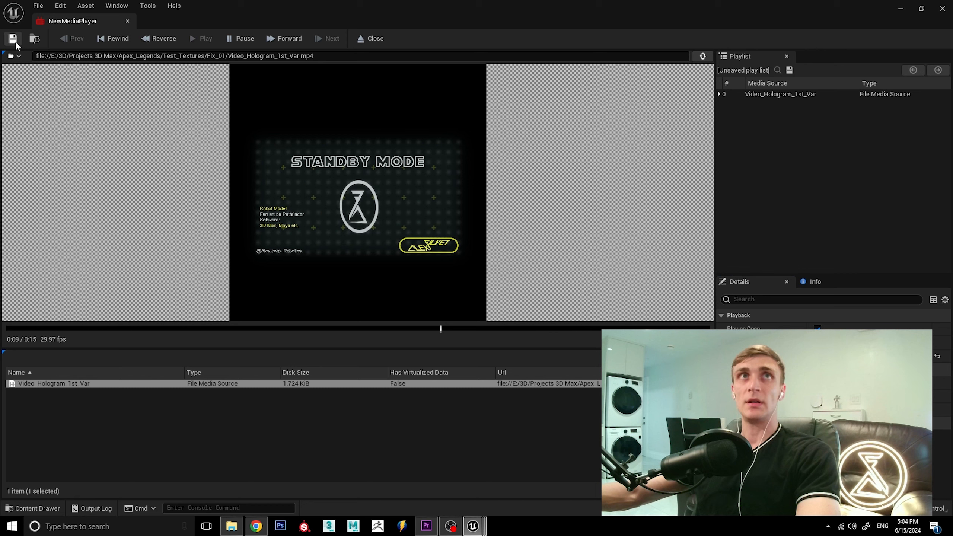
click(128, 20)
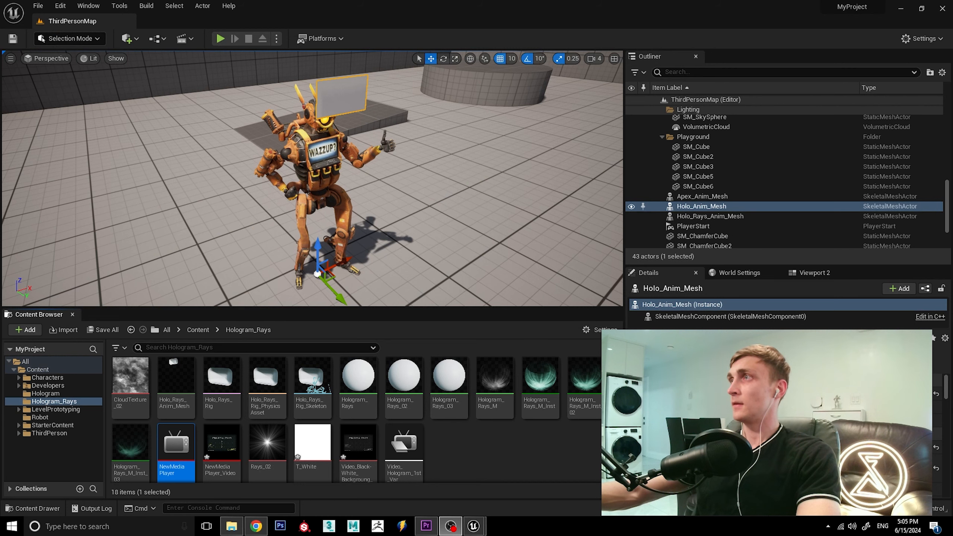
Step: Enable all four Electra plugins and restart the editor, saving the modified content and declining the graphics driver download
click(915, 42)
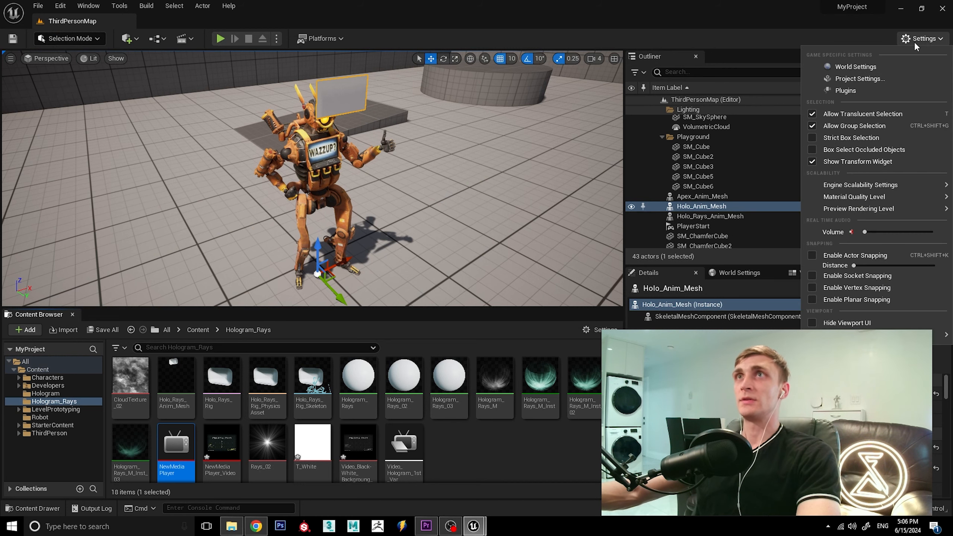
click(852, 79)
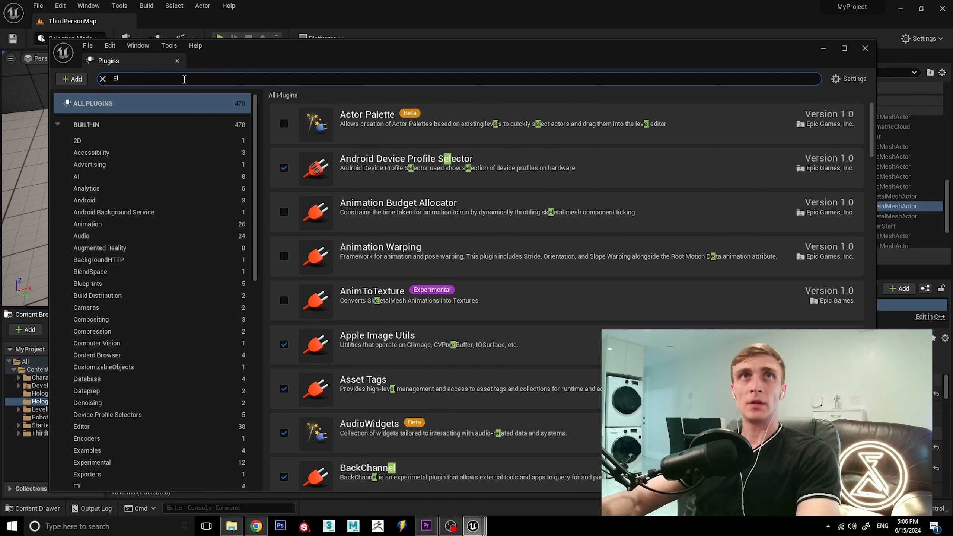
text(ct)
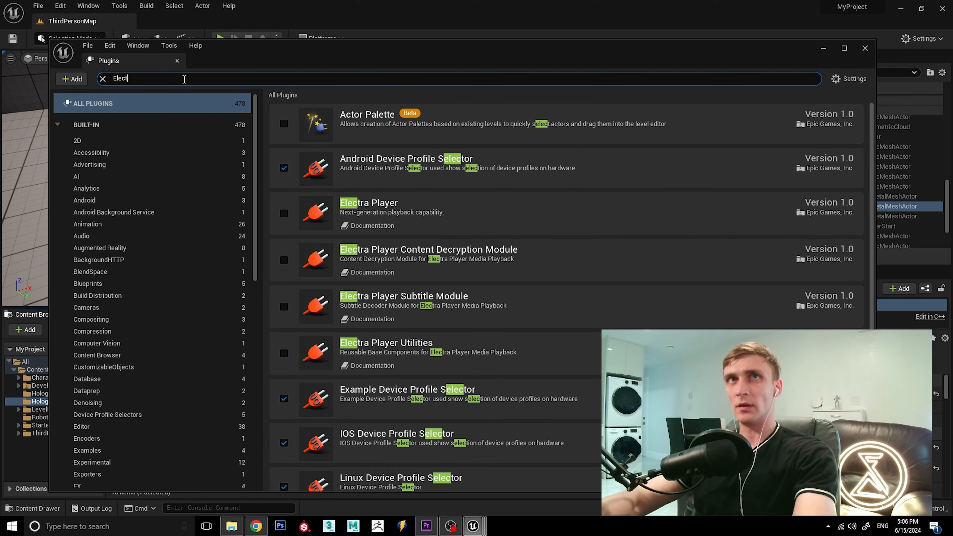
text(ra)
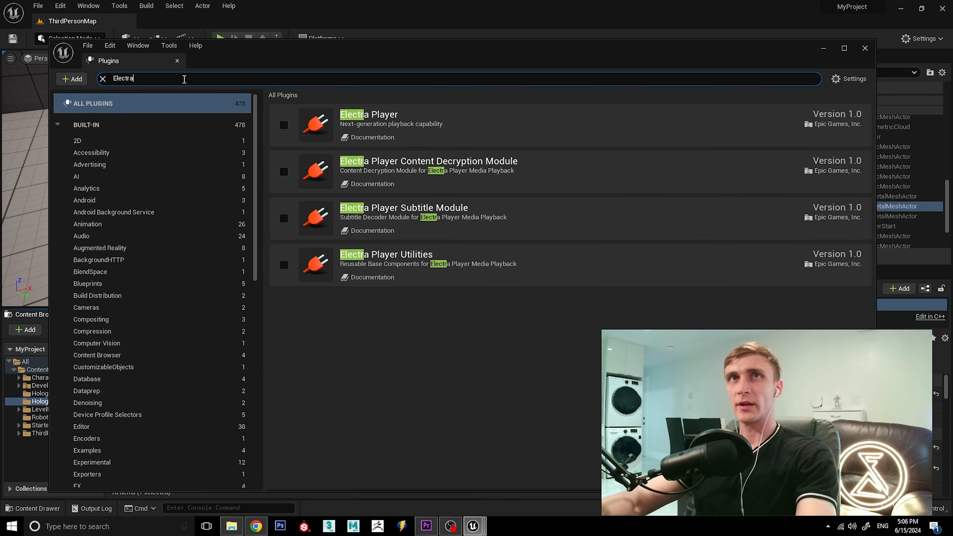
click(283, 124)
click(283, 171)
click(283, 218)
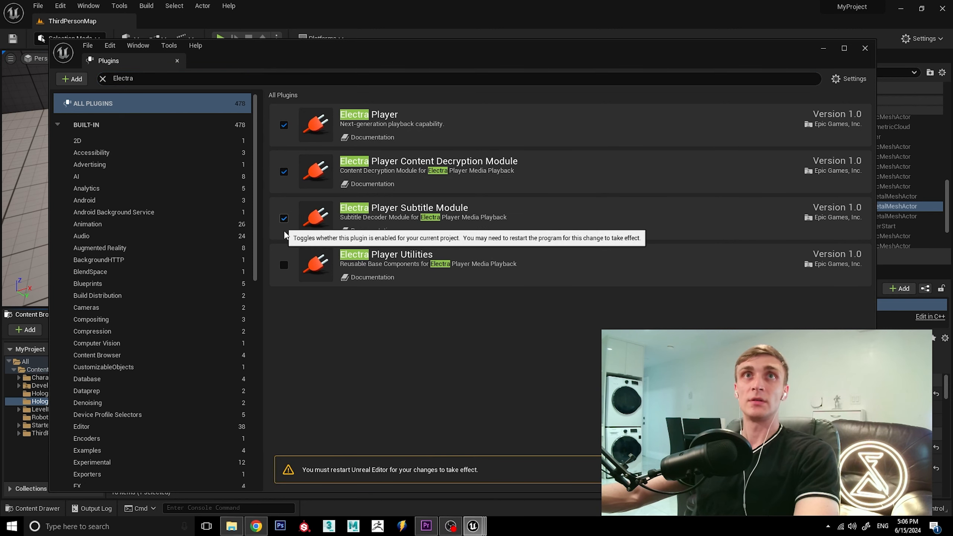
click(284, 264)
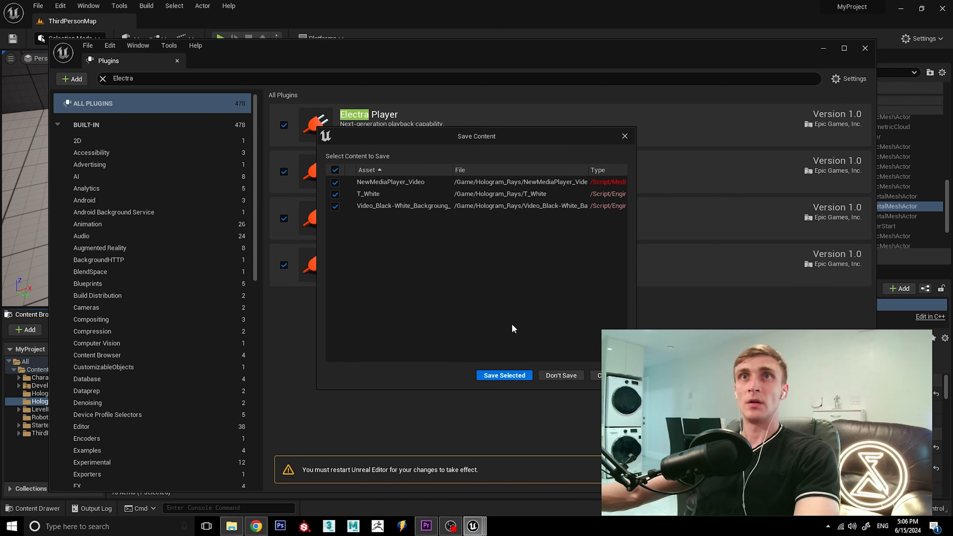
click(505, 375)
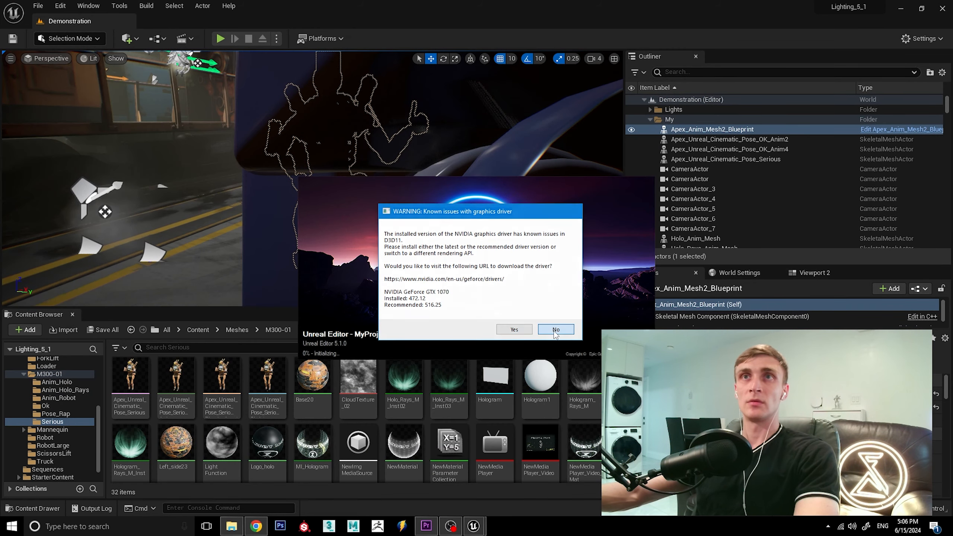
click(555, 332)
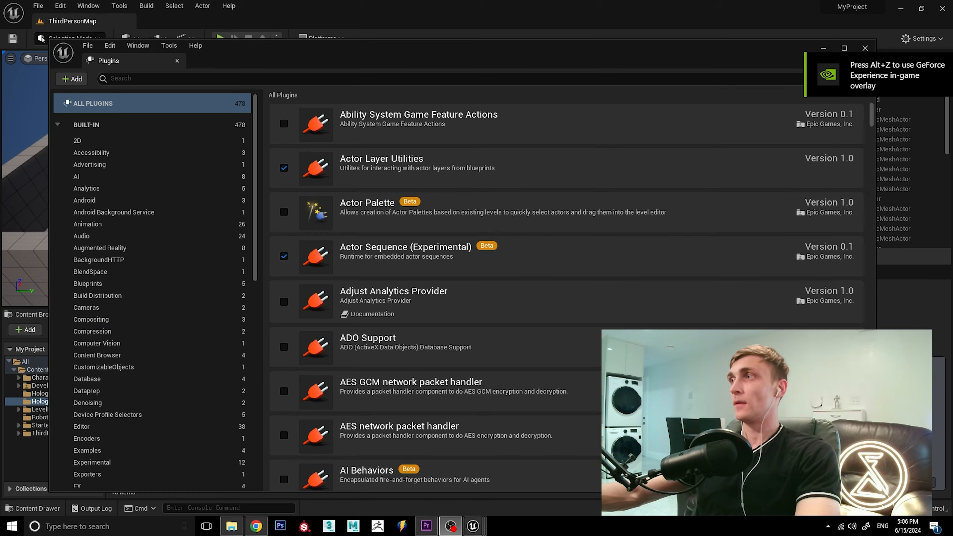
Step: Search the plugins for Electra to check whether they are enabled, then clear the search and close the plugin list
click(181, 79)
text(E)
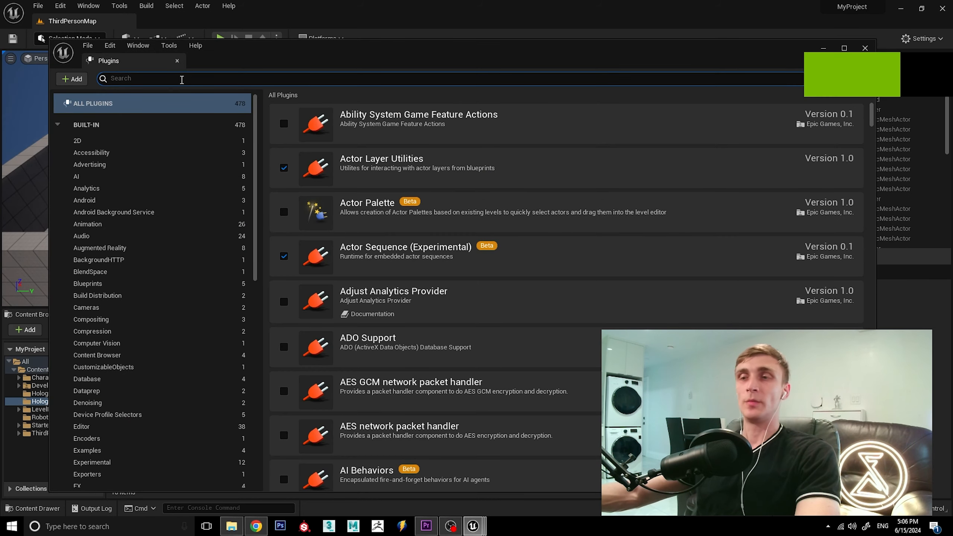
text(lectra)
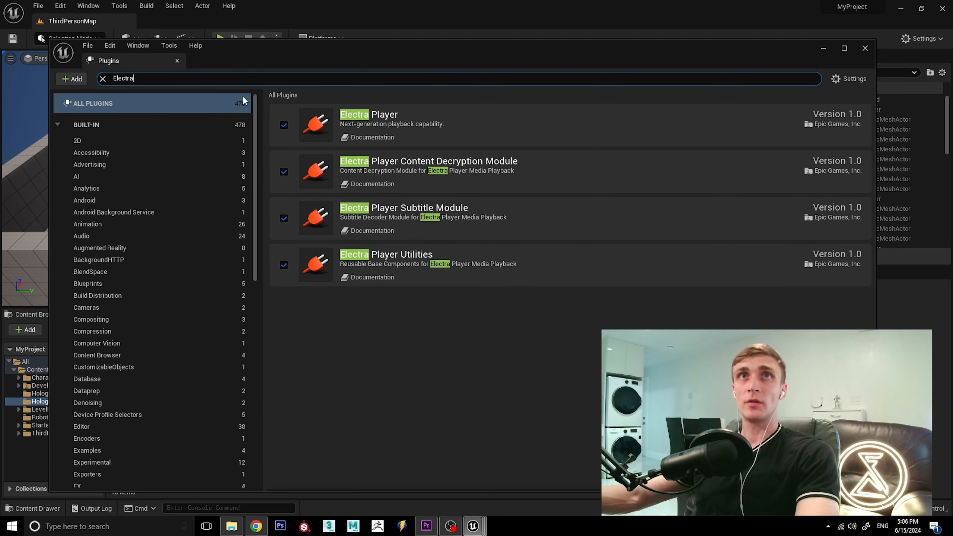
click(102, 79)
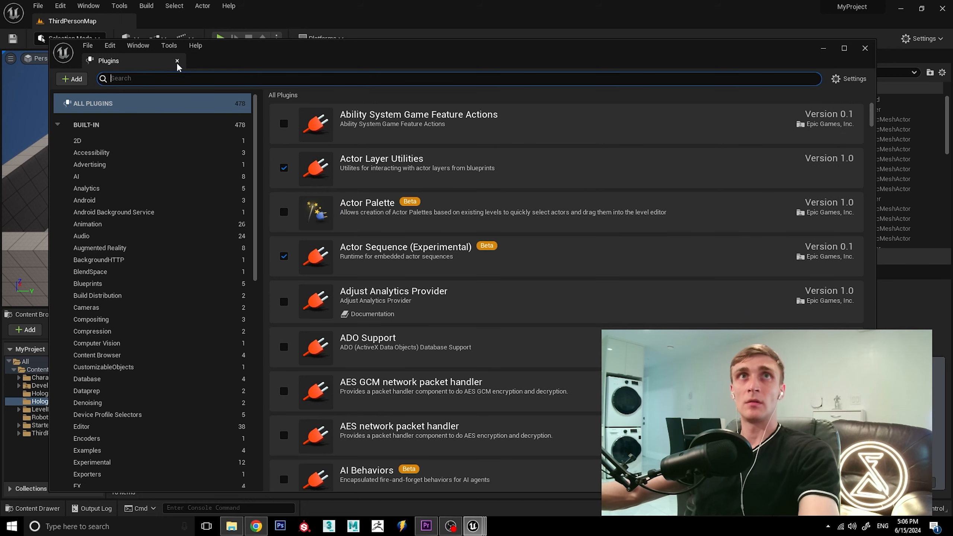
click(177, 60)
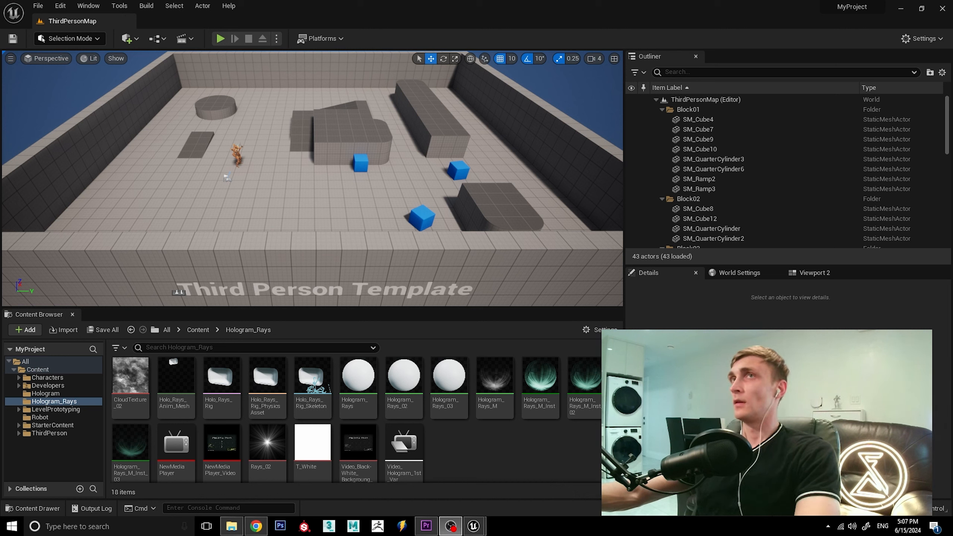
Step: Open the Level Blueprint and add a variable of type Media Player object reference, keeping its default name
click(157, 38)
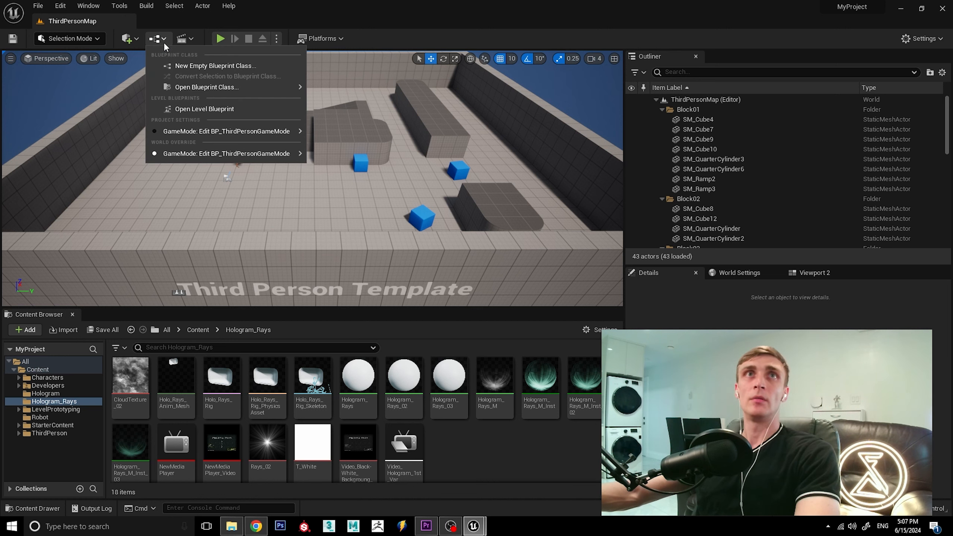
click(205, 113)
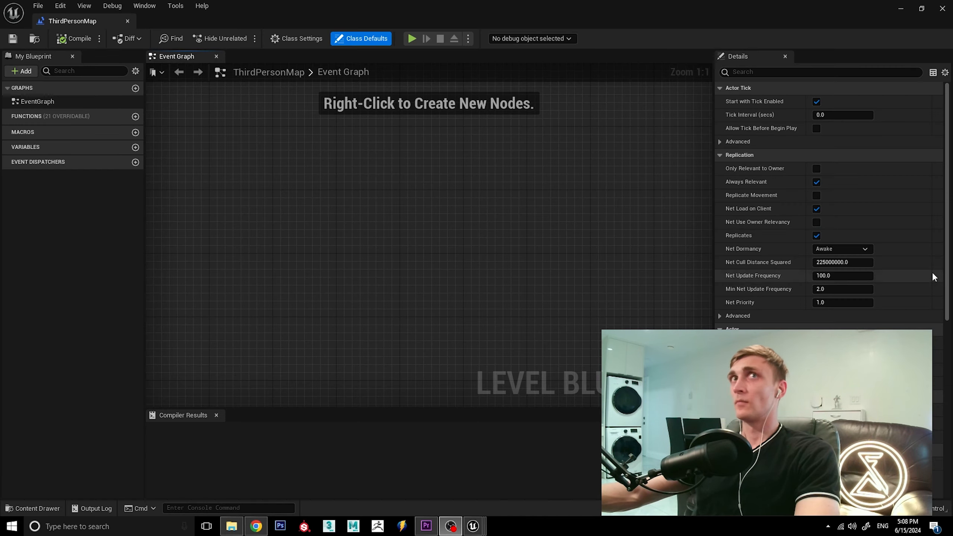
click(136, 147)
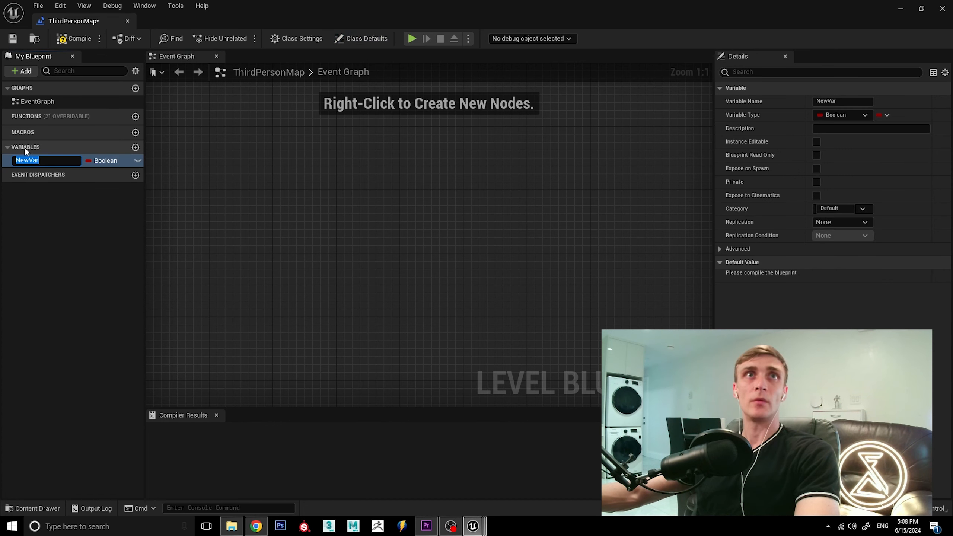
key(Return)
click(104, 160)
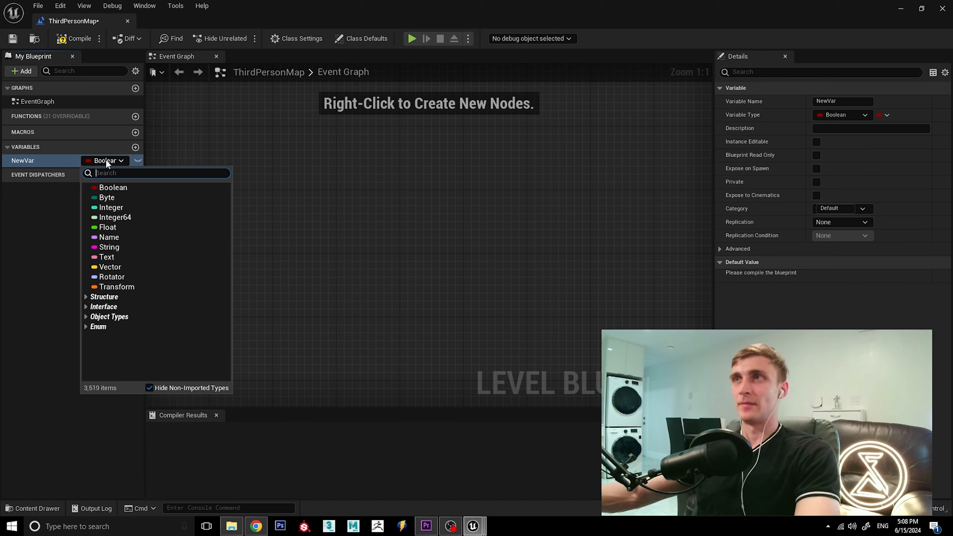
text(M)
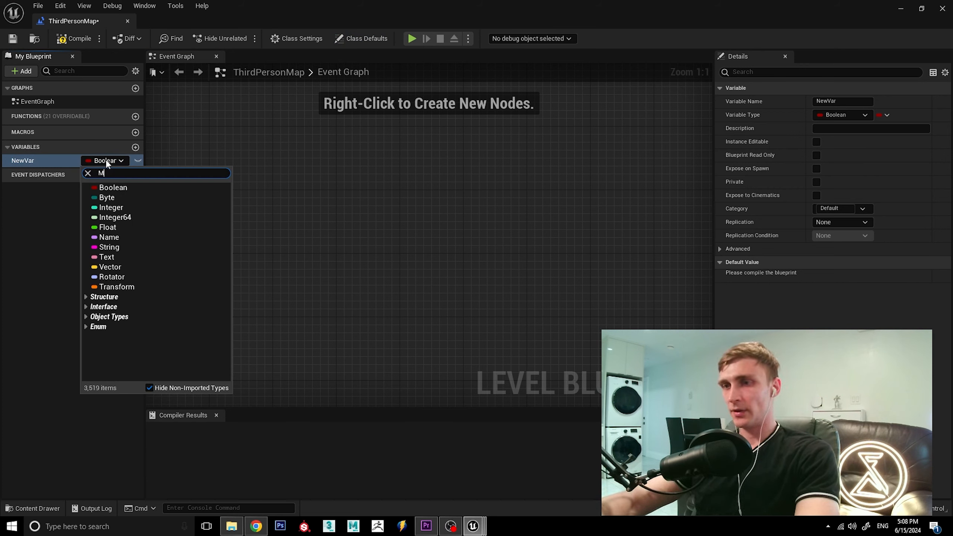
text(edia Player)
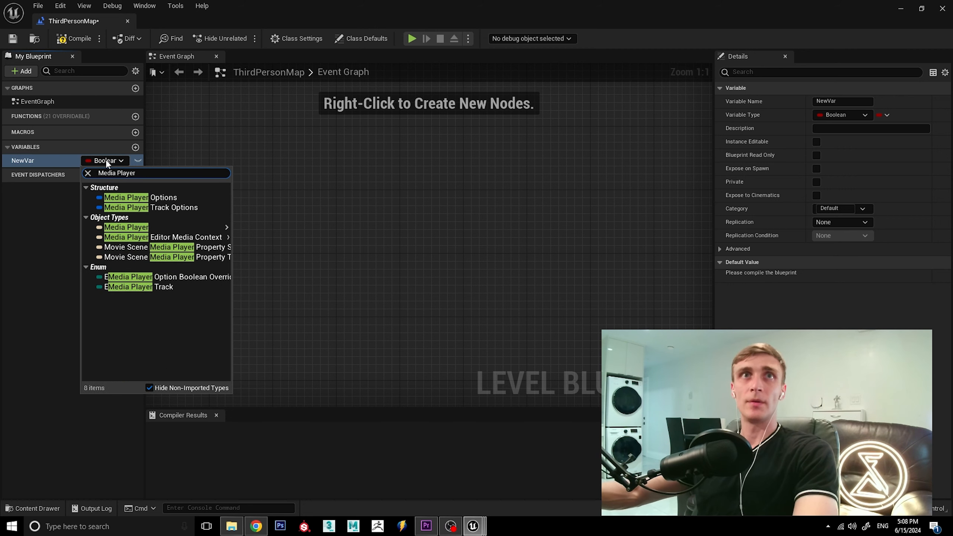
click(141, 230)
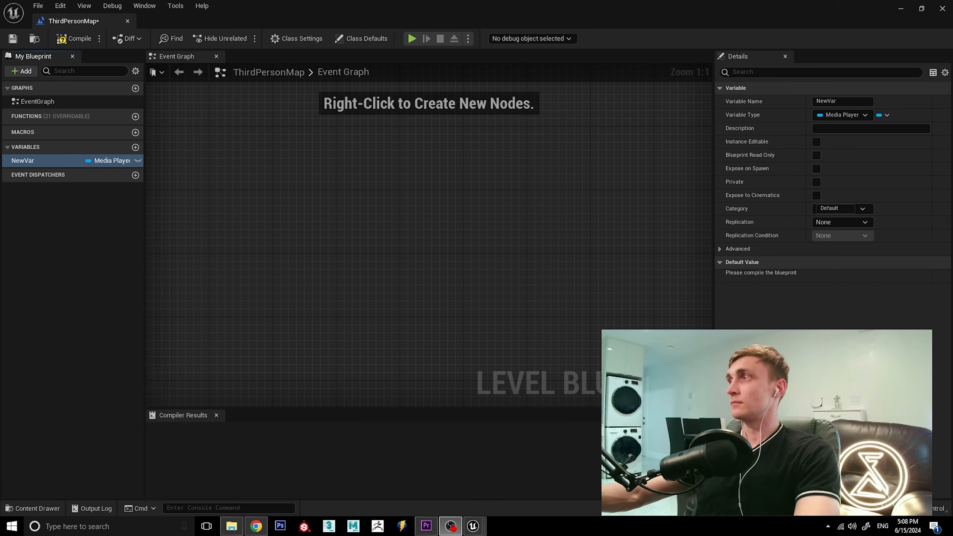
Step: Compile the blueprint and set the Media Player variable's default value to NewMediaPlayer
click(69, 40)
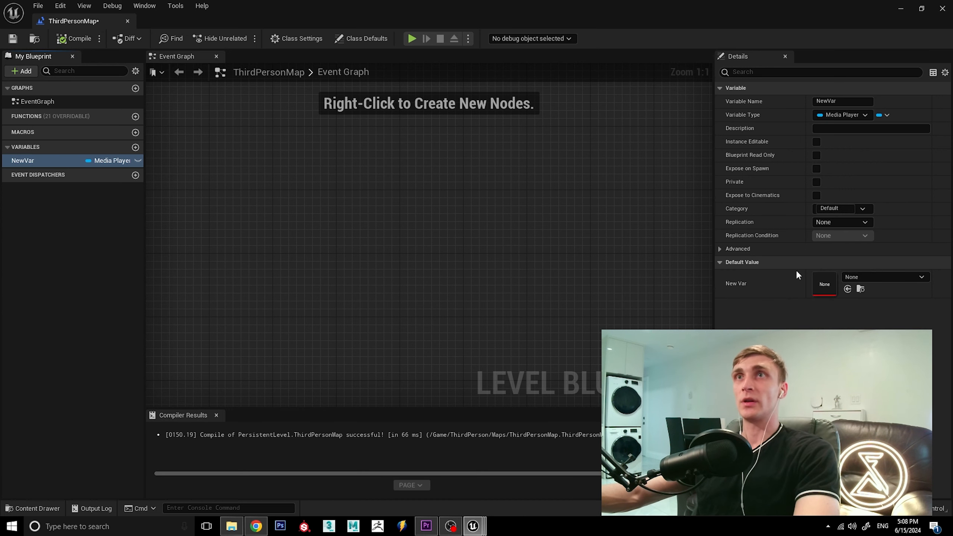
click(883, 278)
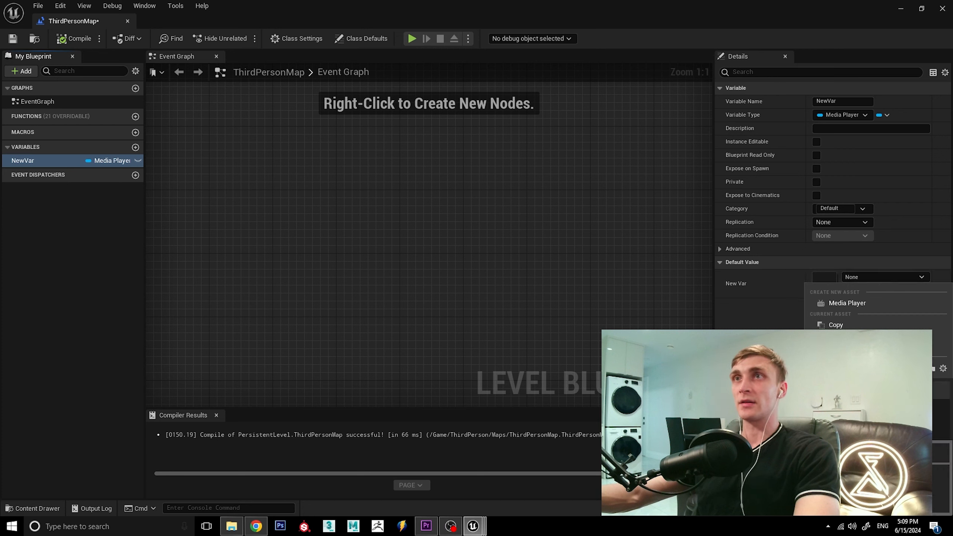
click(863, 453)
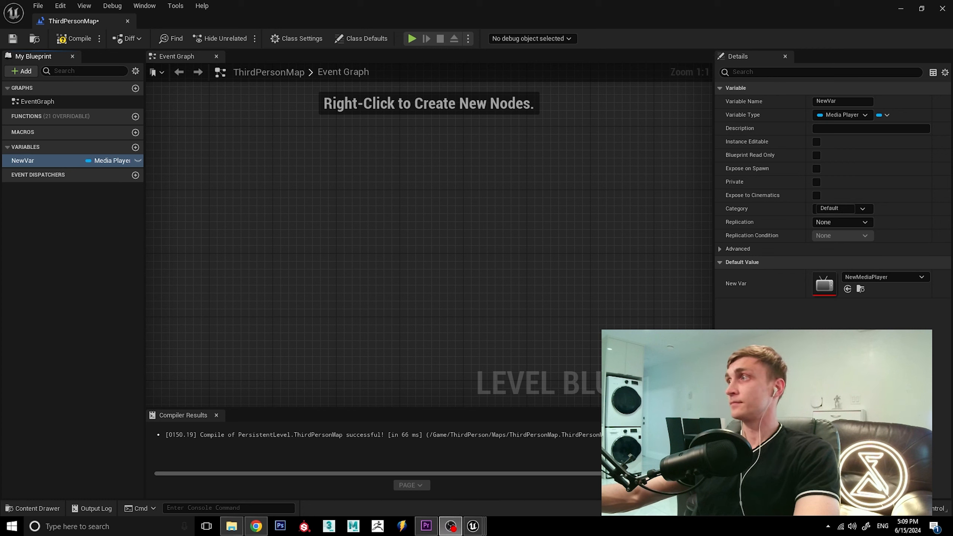
Step: Place a getter node for the NewVar variable in the Event Graph, then compile and save the blueprint
drag(53, 161, 381, 196)
click(398, 218)
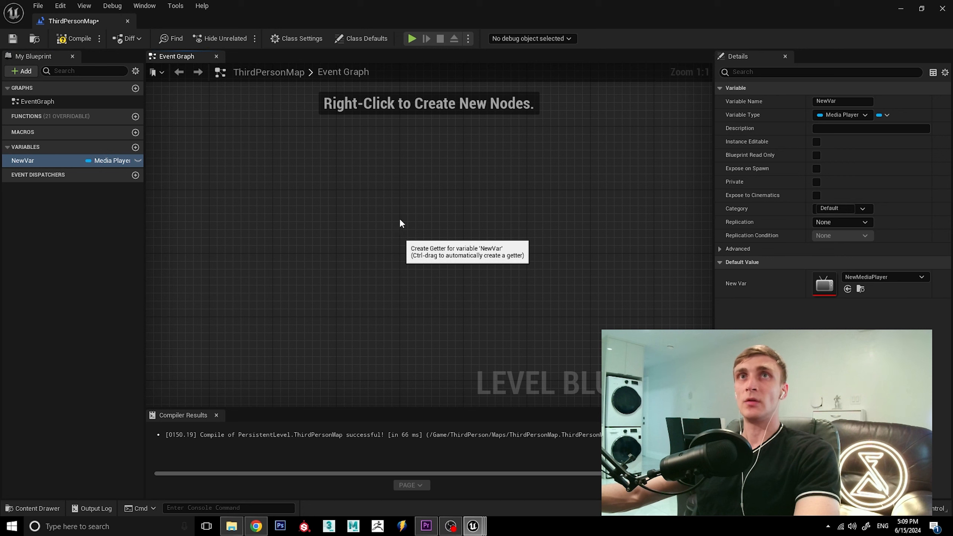
drag(394, 201, 338, 217)
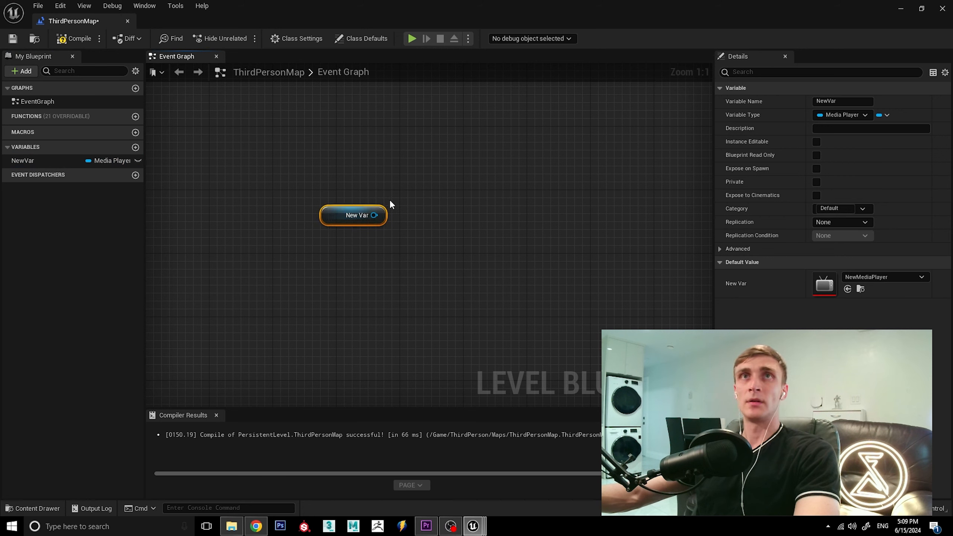
click(389, 200)
click(67, 39)
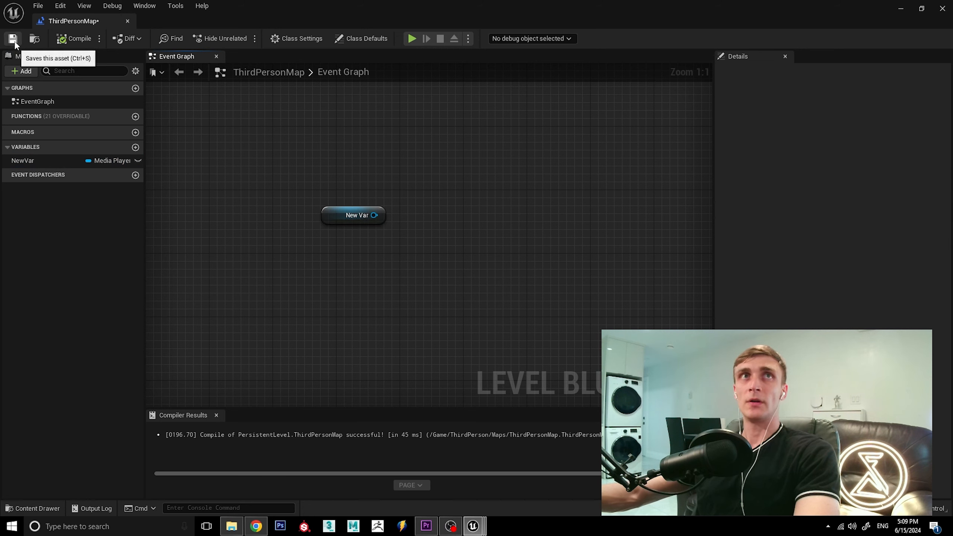
click(12, 38)
Step: Add an Event BeginPlay node to the Event Graph and position it directly above the New Var node
right_click(412, 190)
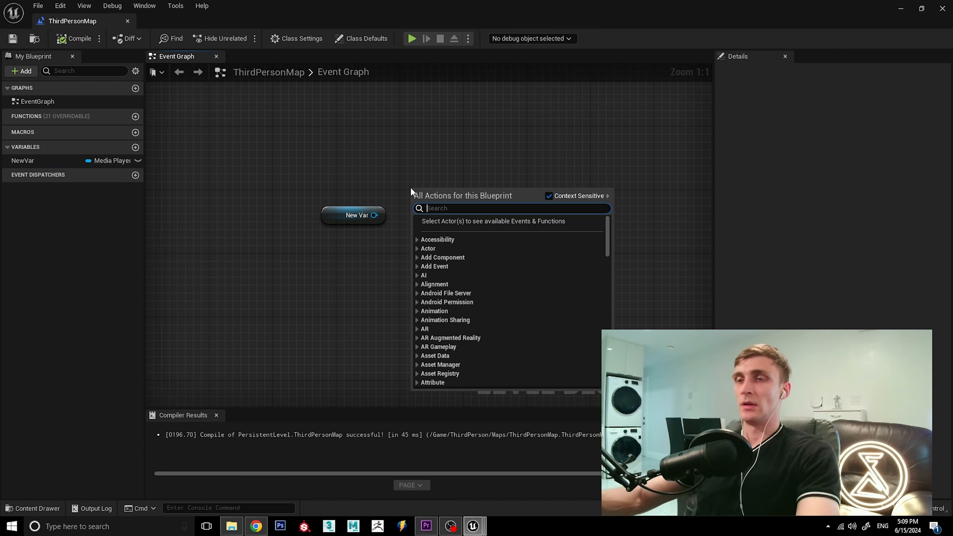
text(begin)
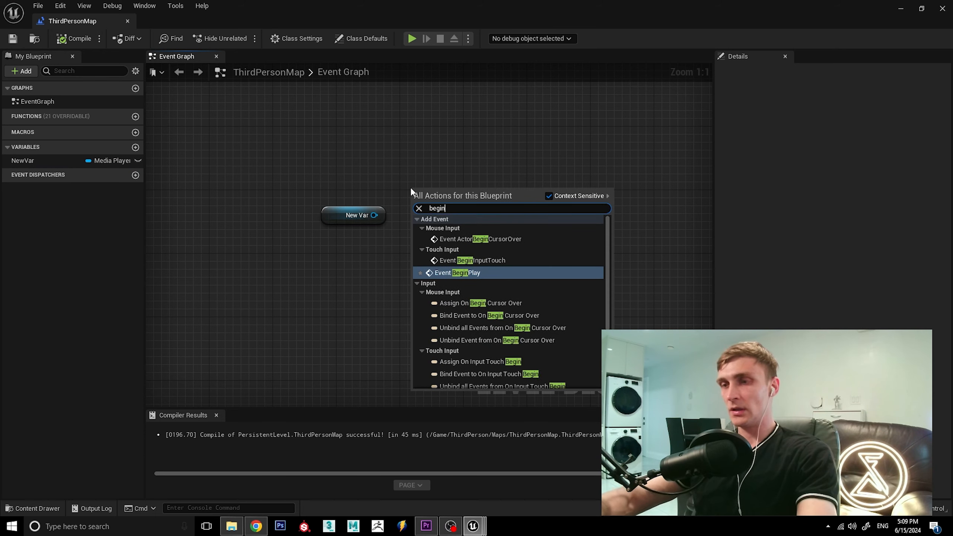
text( play)
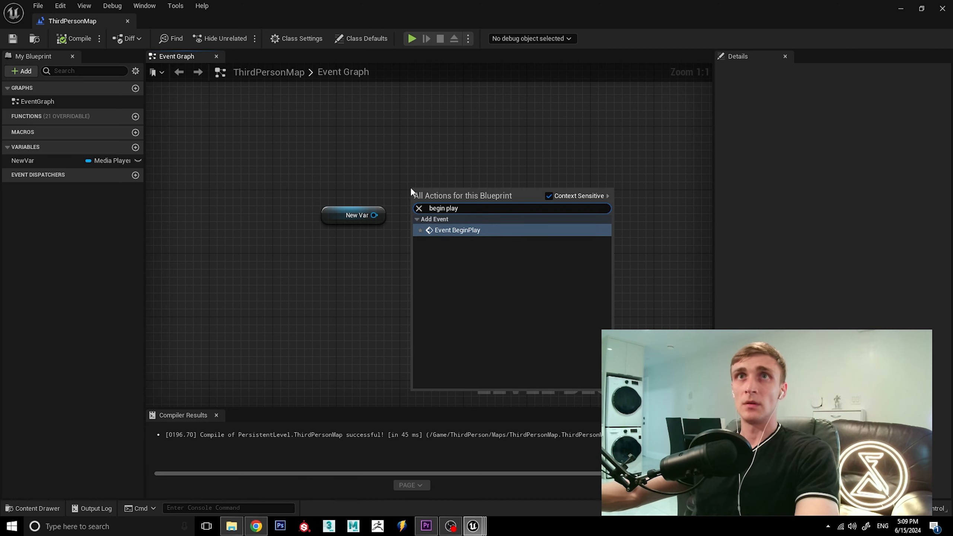
click(452, 230)
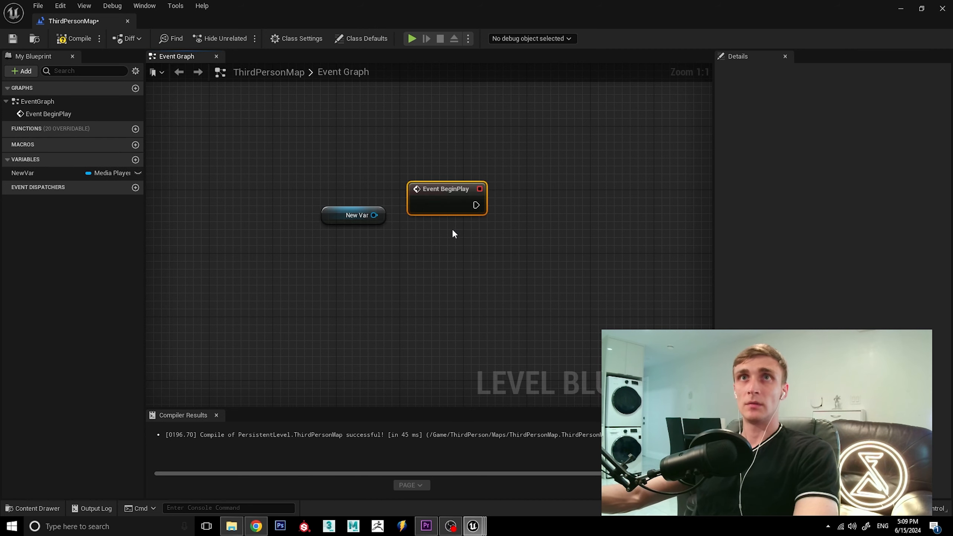
click(443, 154)
drag(443, 195, 345, 171)
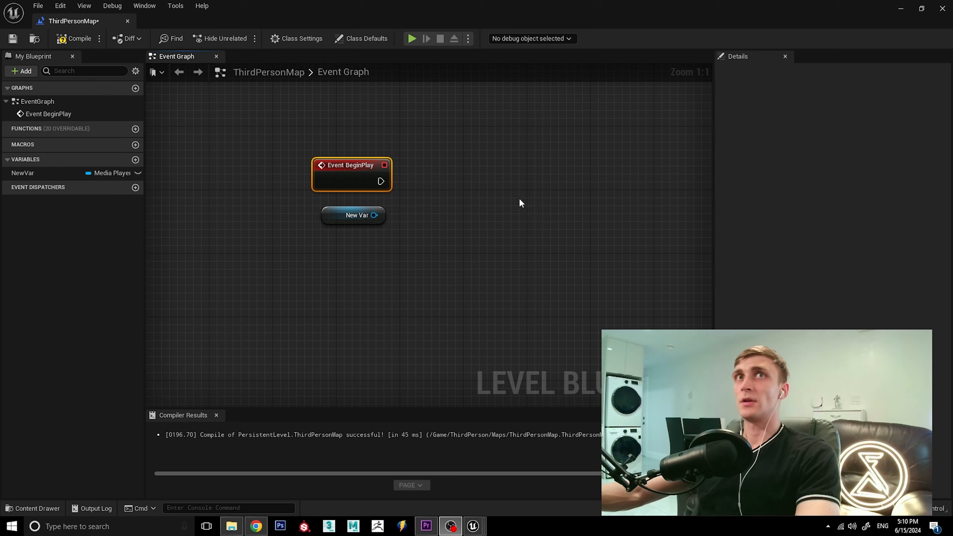
Step: Add the Media Player's Open Source node with context sensitivity turned off and connect Event BeginPlay's execution output to it
click(452, 203)
right_click(452, 203)
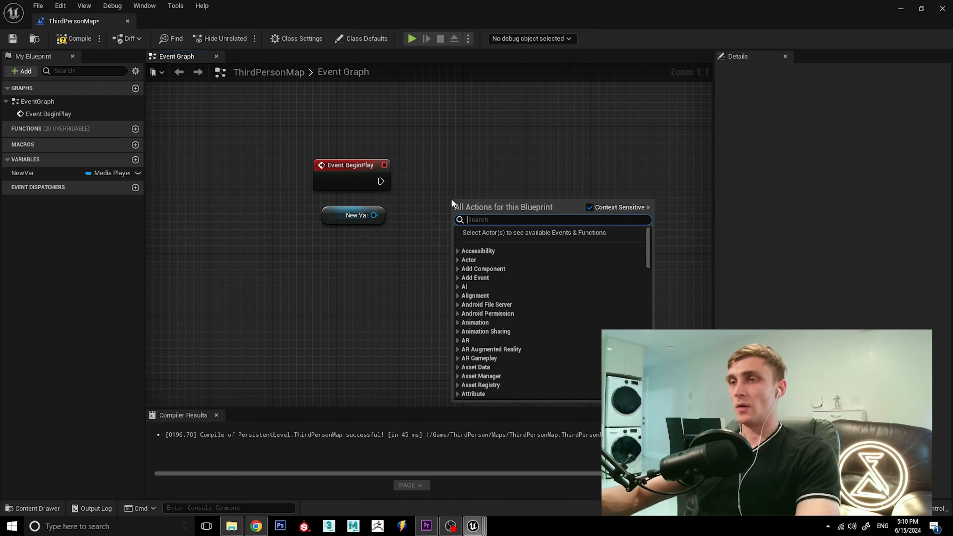
text(Open sou)
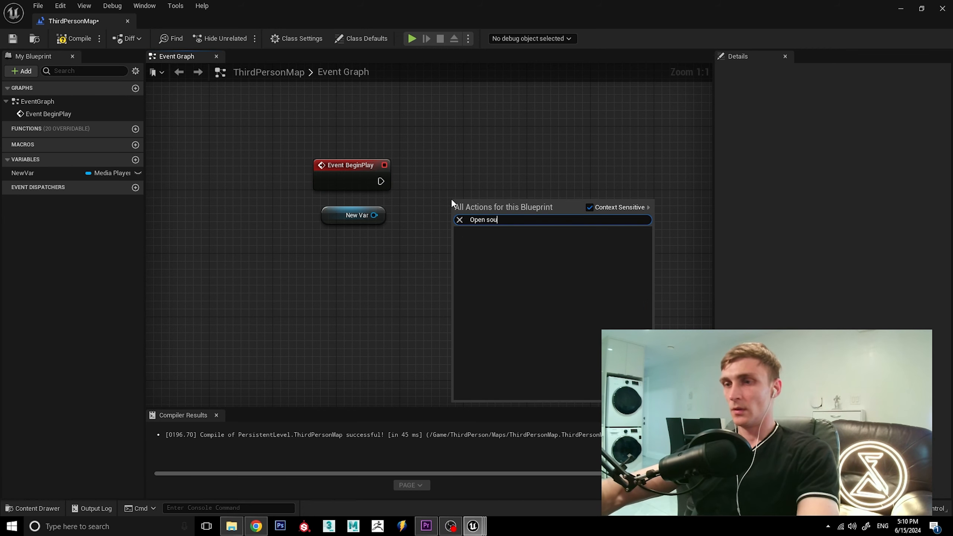
text(rce)
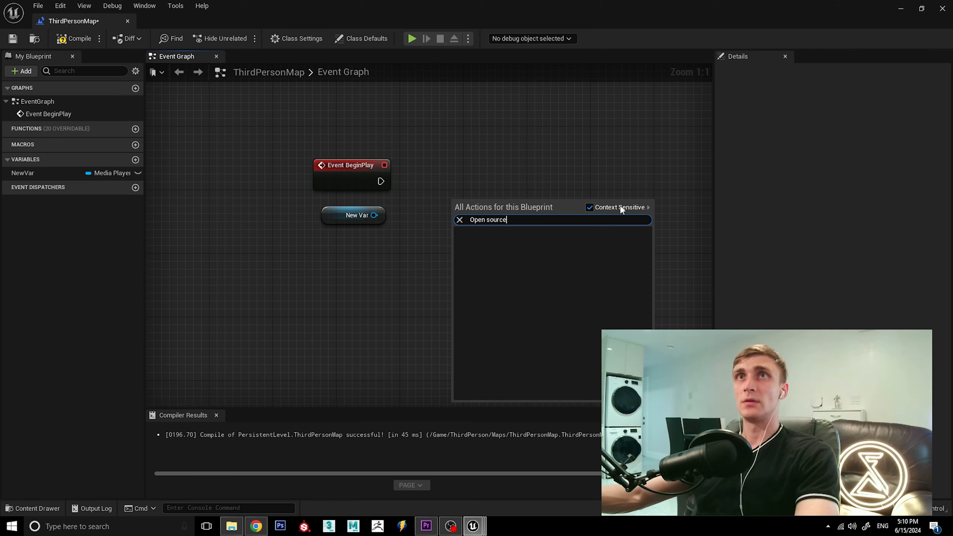
click(595, 211)
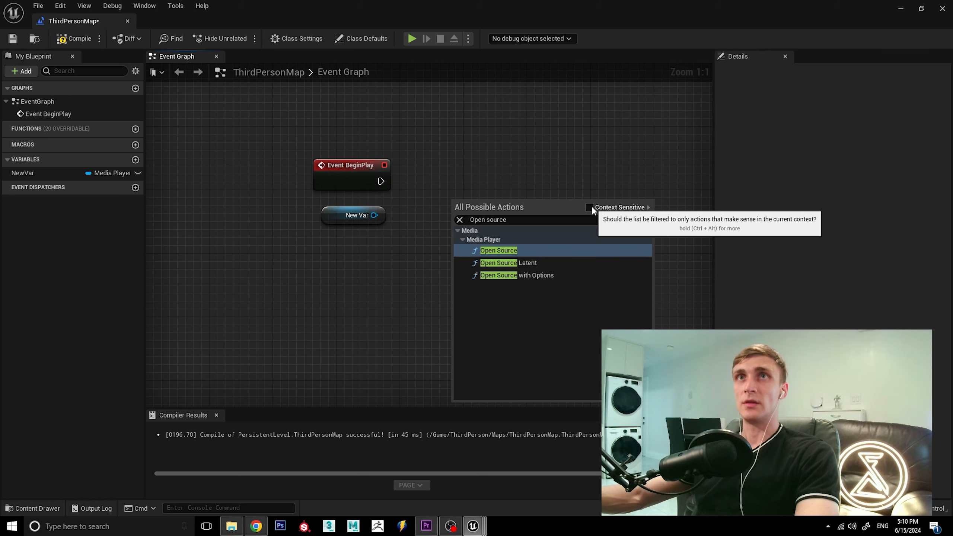
click(512, 251)
drag(382, 182, 461, 228)
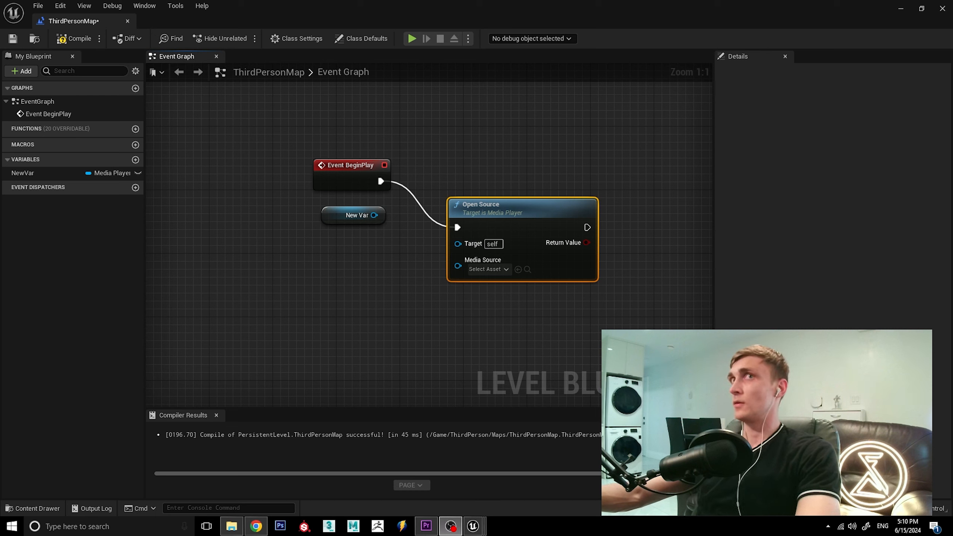
Step: Connect the New Var getter to the Open Source node's Target and line up New Var and Event BeginPlay beside it
drag(374, 216, 458, 243)
right_click(350, 225)
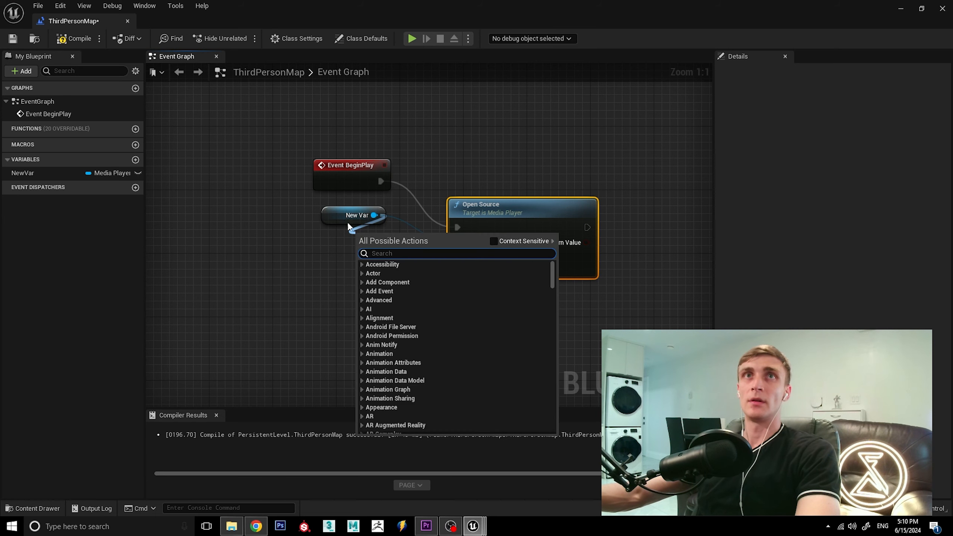
right_click(336, 216)
click(321, 220)
drag(321, 220, 329, 243)
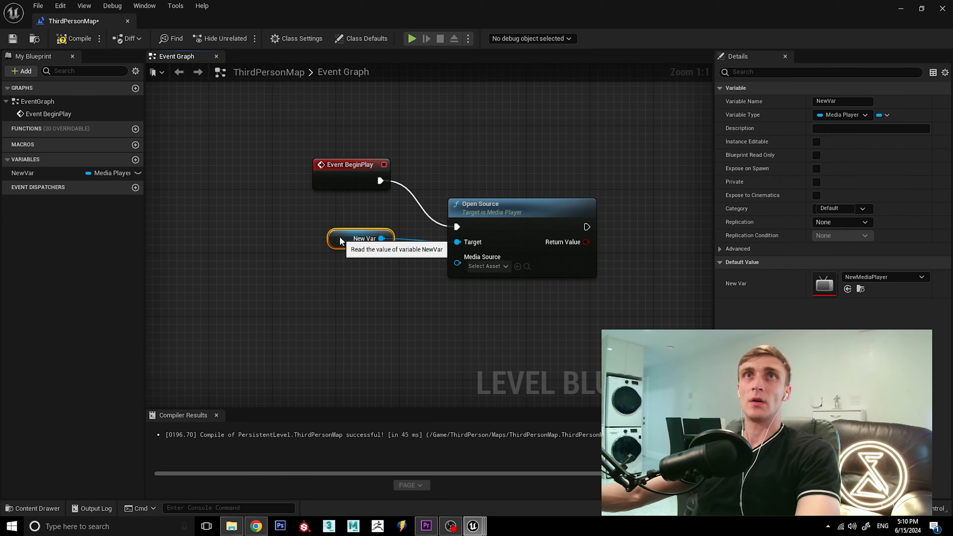
drag(346, 175, 359, 211)
Step: Set the Open Source node's Media Source to Video_Hologram_1st_Var, then compile and save the blueprint
click(484, 267)
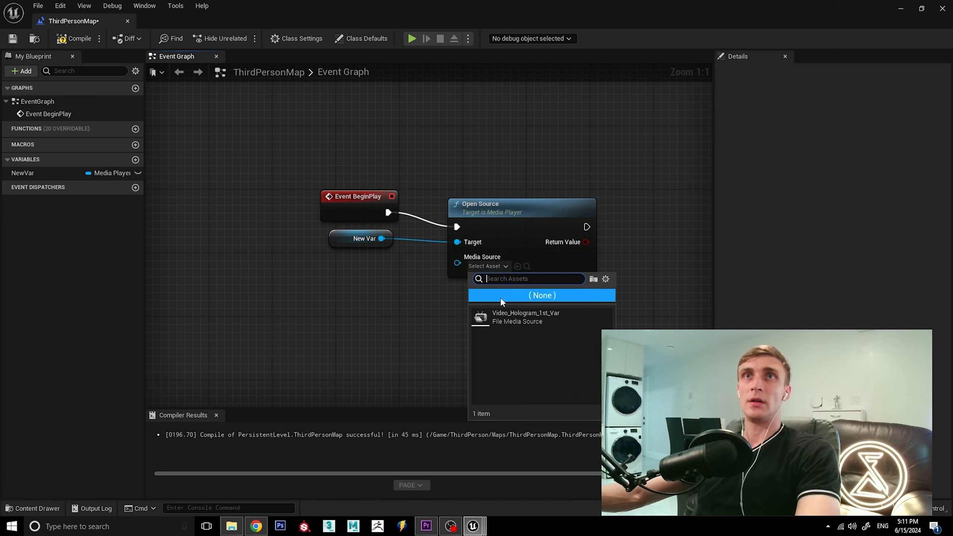
click(517, 317)
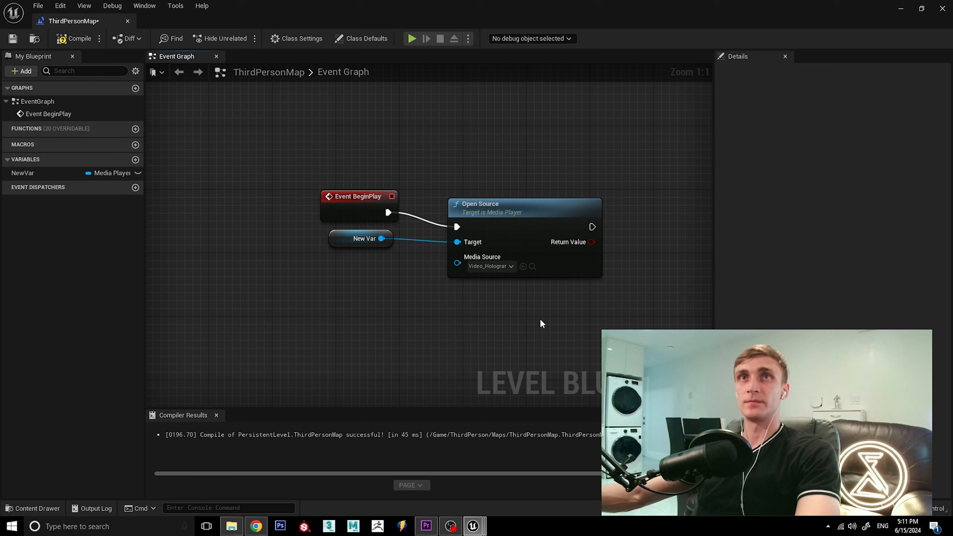
click(77, 38)
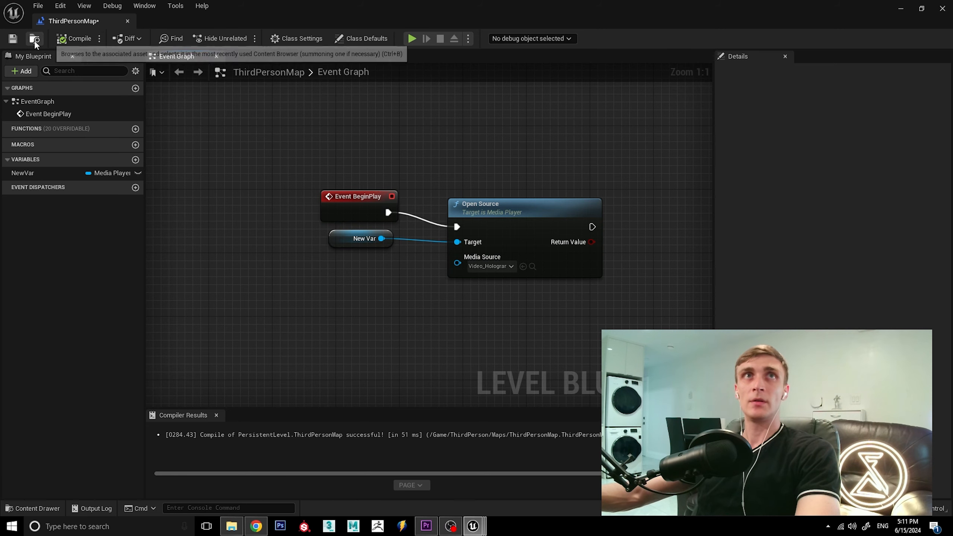
click(13, 39)
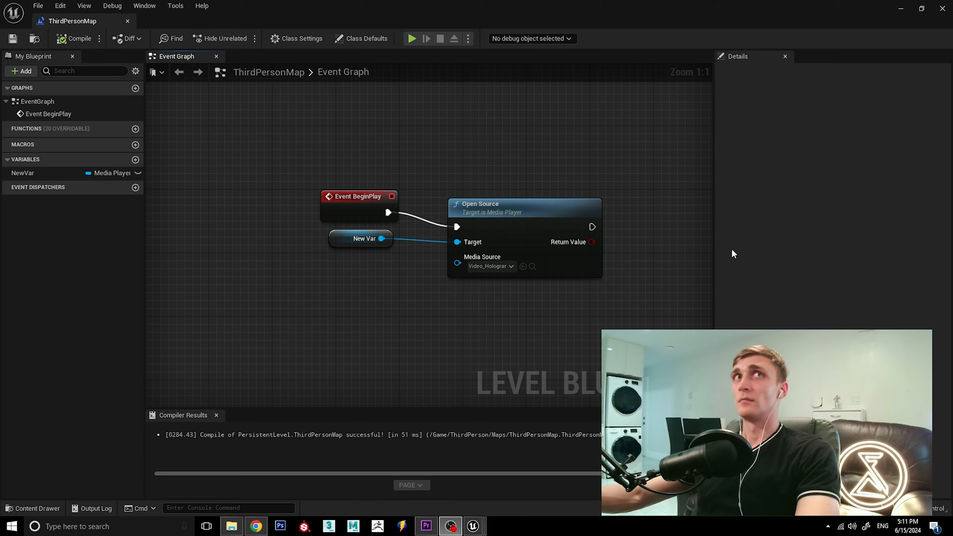
Step: Close the Level Blueprint and select the Holo_Anim_Mesh panel in front of the robot in the level
click(128, 21)
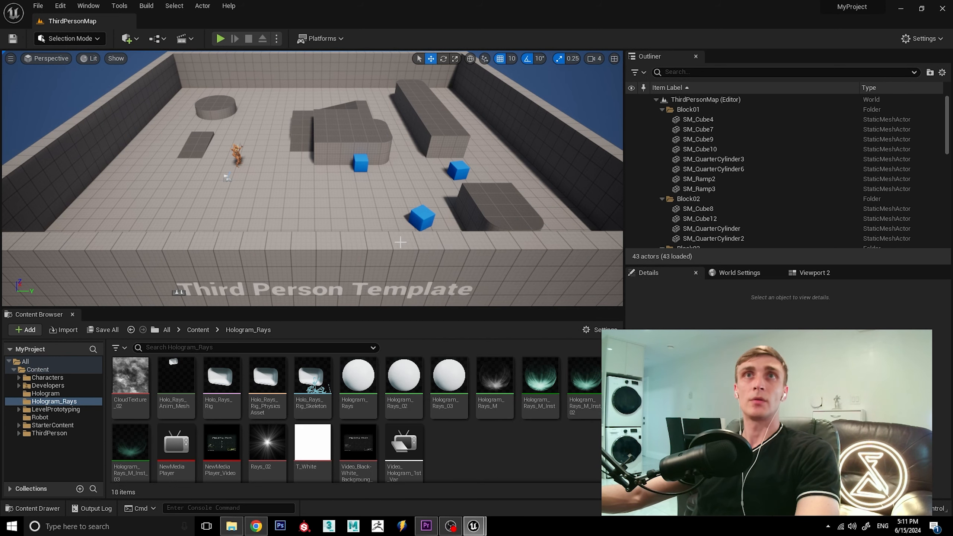
click(238, 159)
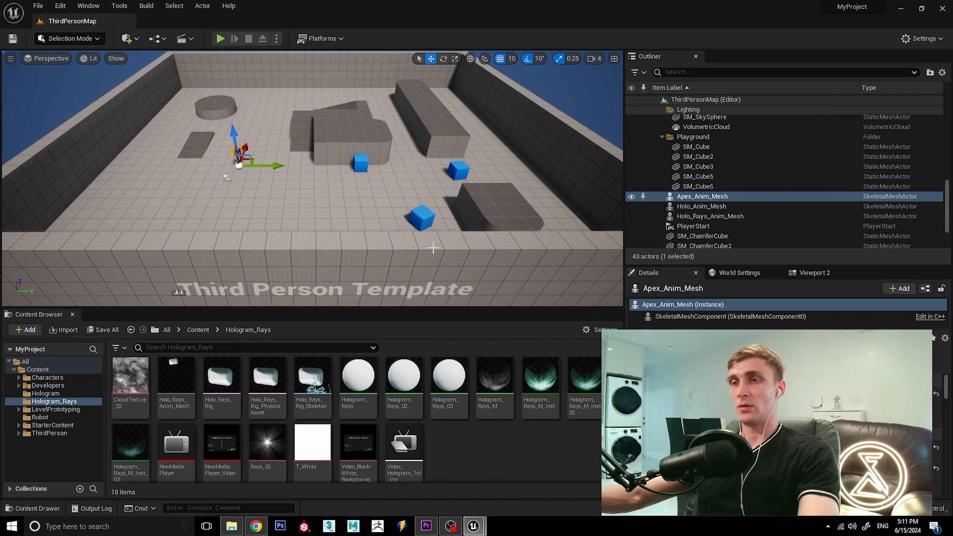
key(f)
alt+drag(478, 220, 489, 223)
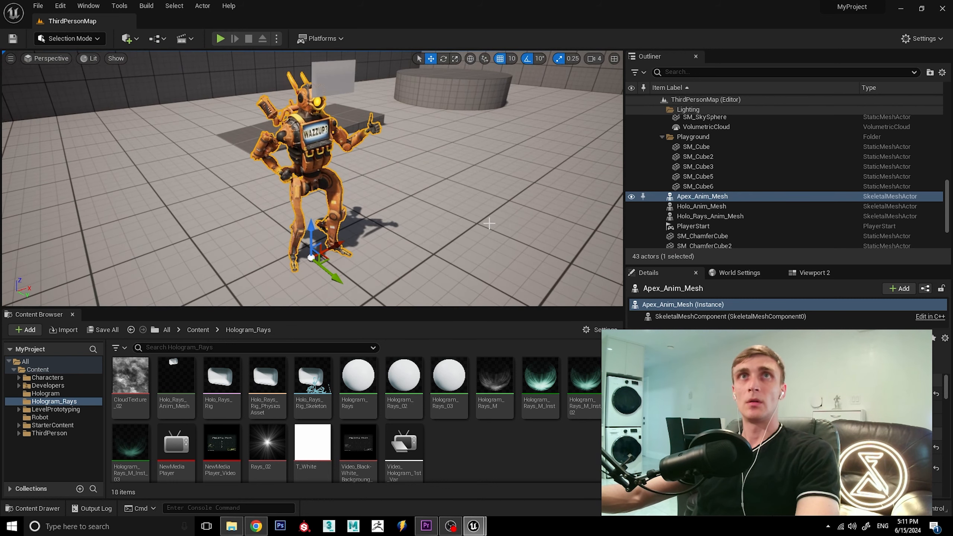
click(325, 83)
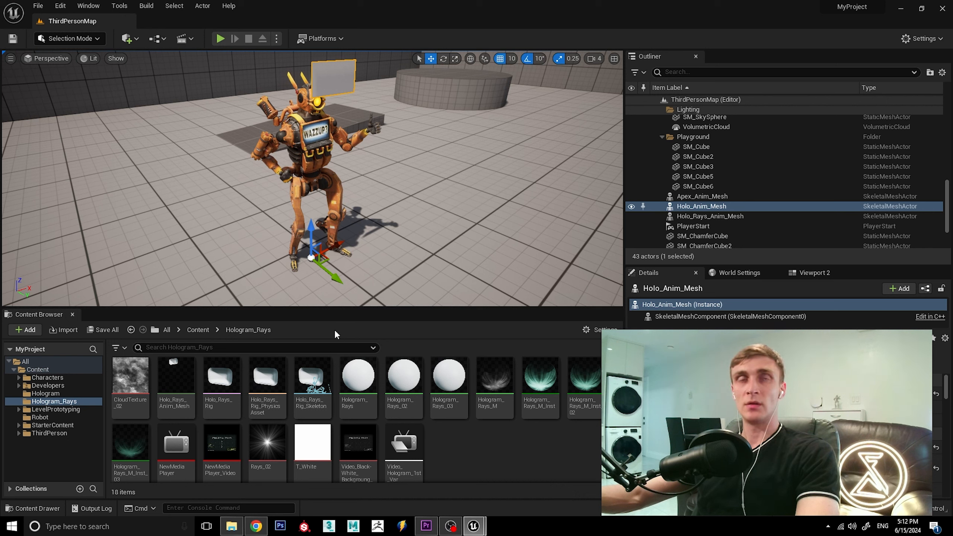
Step: Create a new material named Hologram_M in the project's Hologram content folder
click(199, 330)
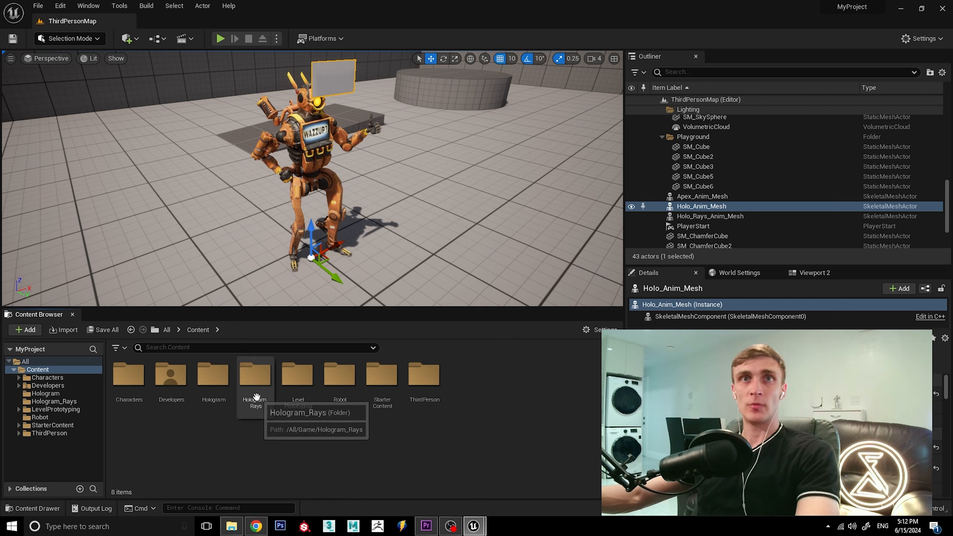
double_click(228, 386)
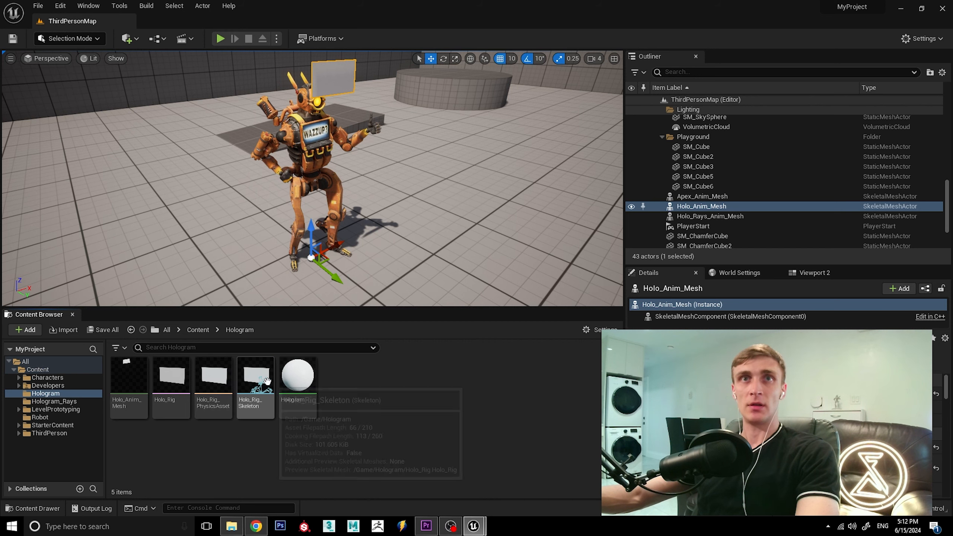
right_click(363, 395)
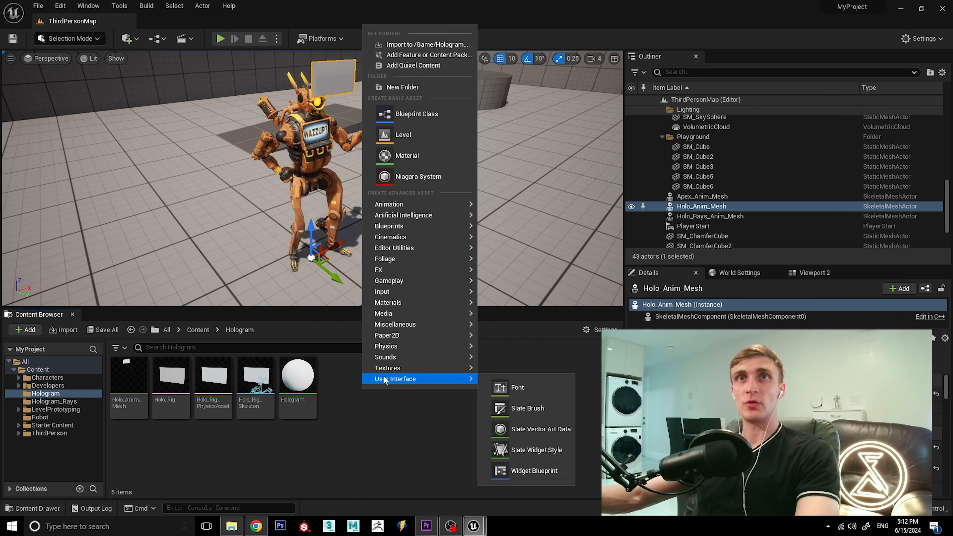
mouse_move(404, 326)
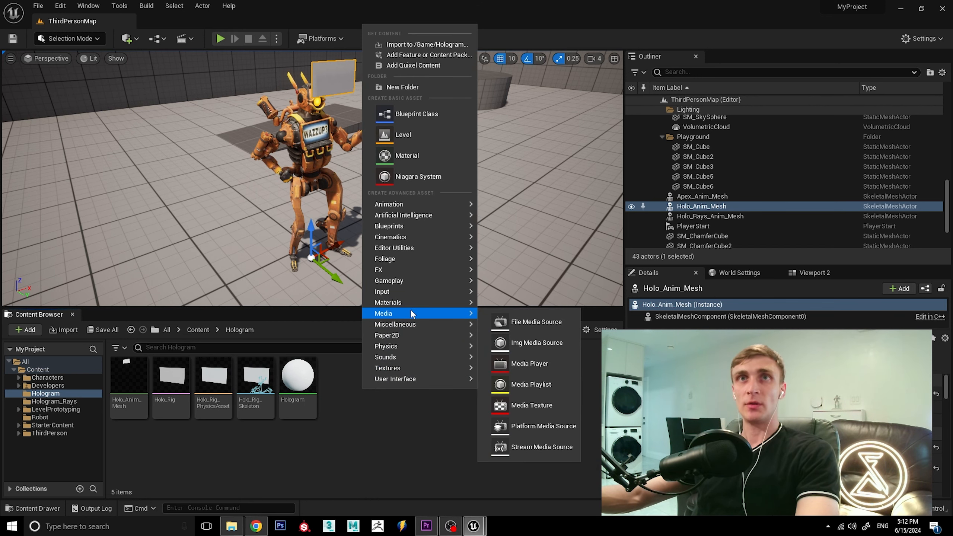
click(492, 312)
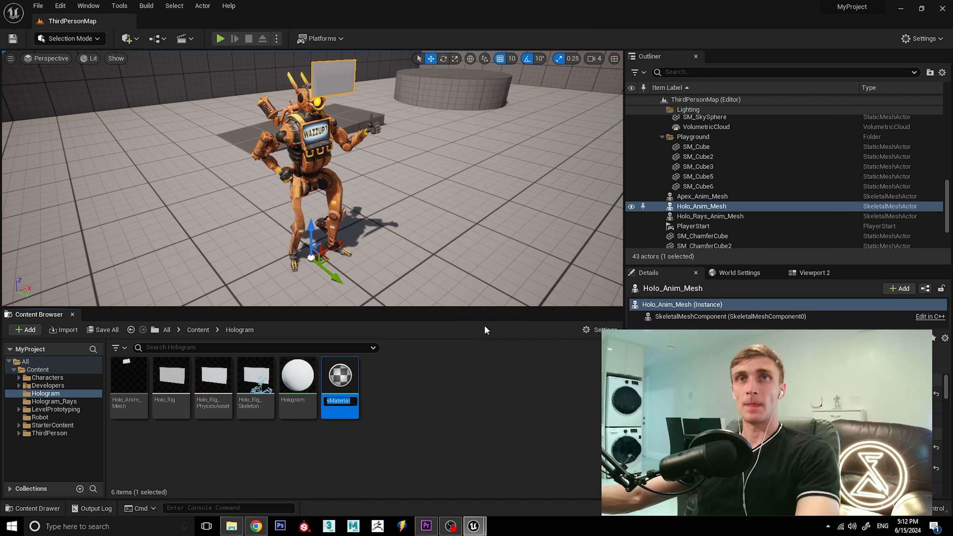
text(H)
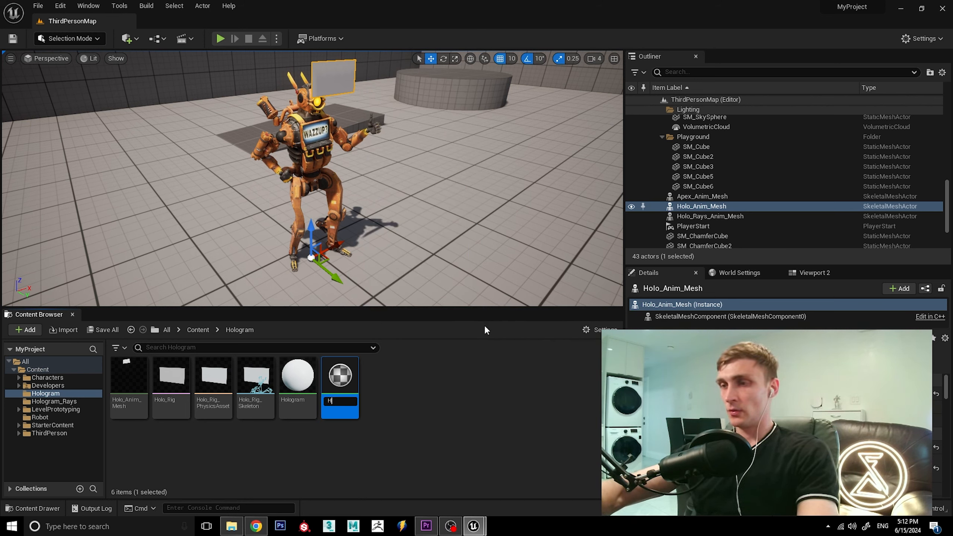
text(olog)
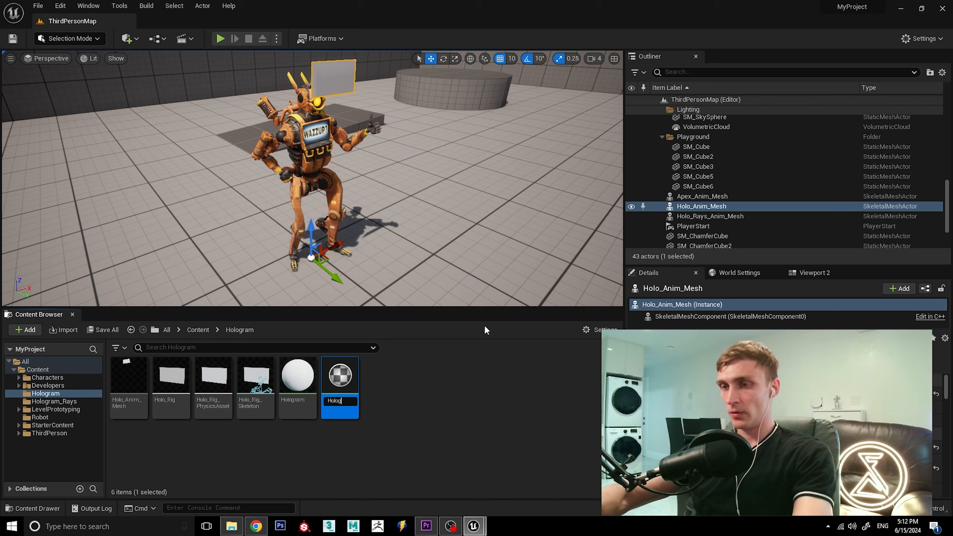
text(ram_M)
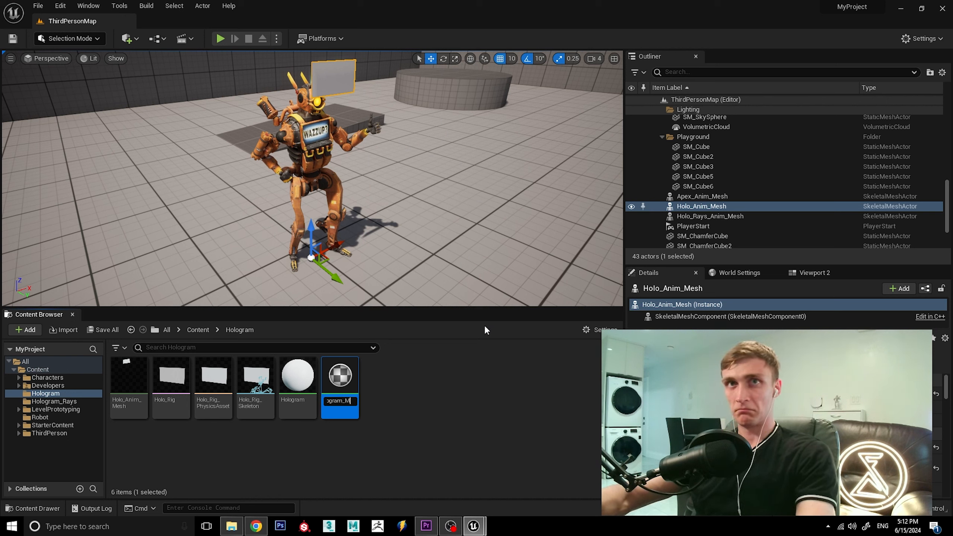
key(Return)
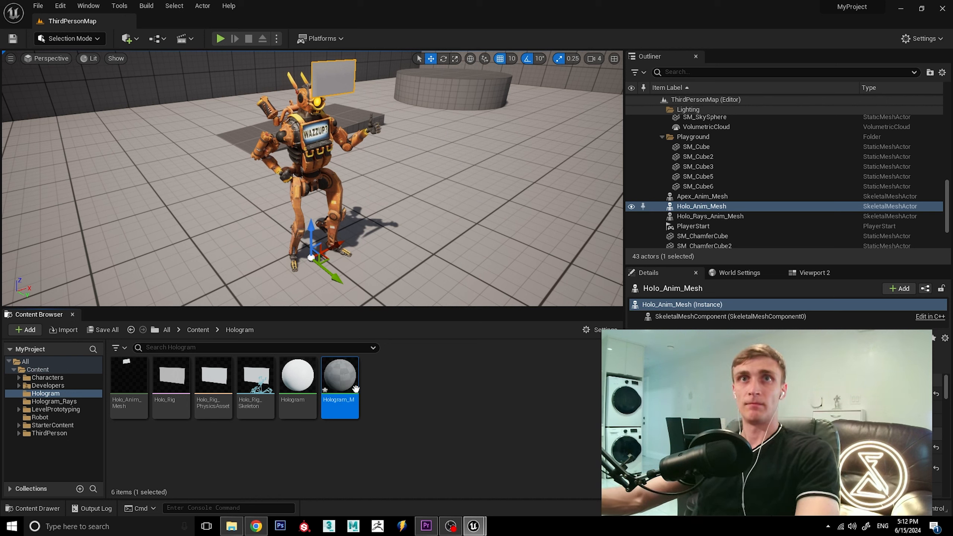
Step: Open the Hologram_M material for editing and set its Blend Mode to Translucent
double_click(342, 382)
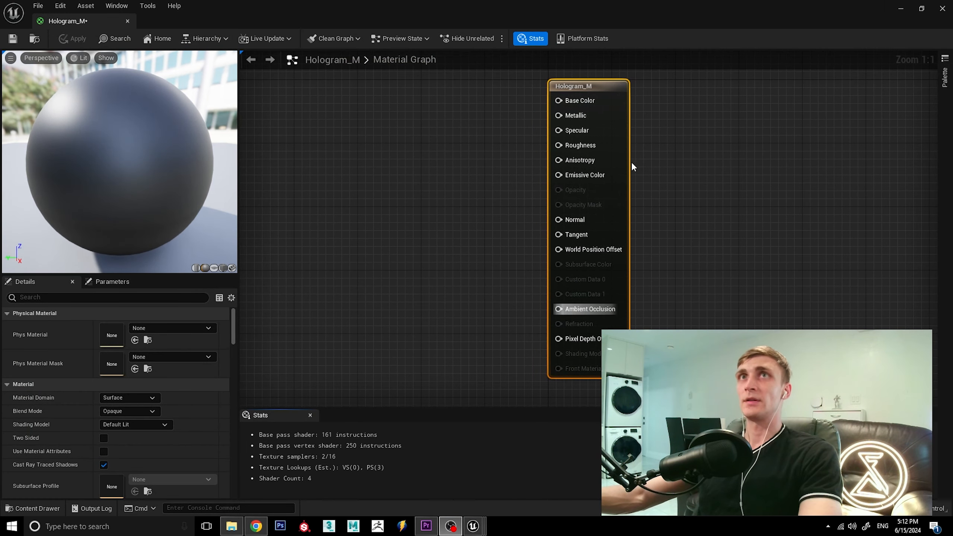
click(123, 412)
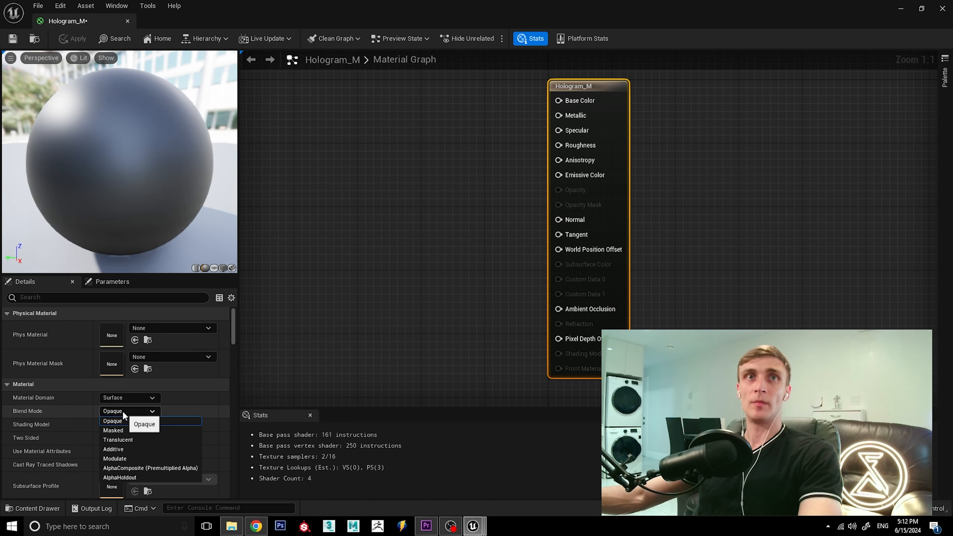
click(132, 442)
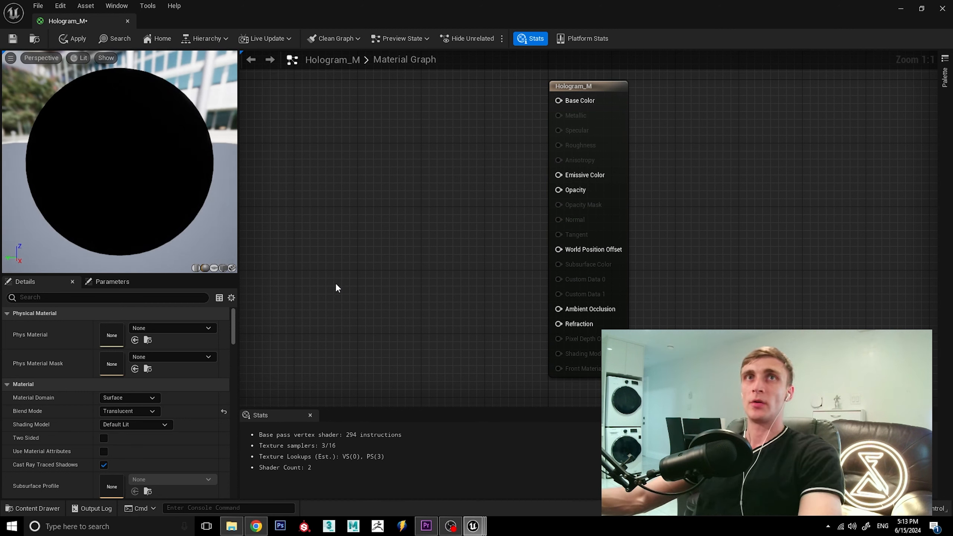
Step: Add a WorldPosition node to the material graph and place it below and well to the left of the Hologram_M node
right_click(323, 279)
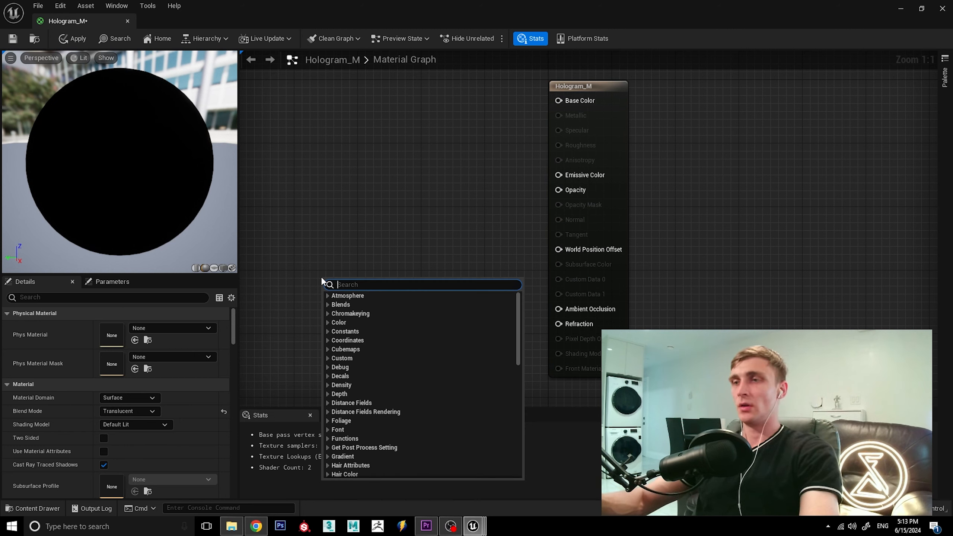
text(wold)
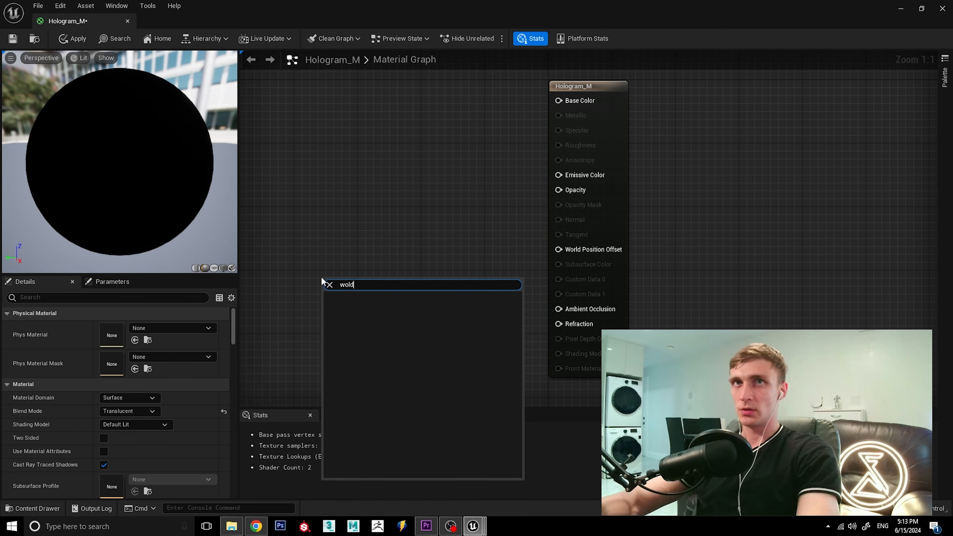
key(BackSpace)
key(BackSpace)
text(rld)
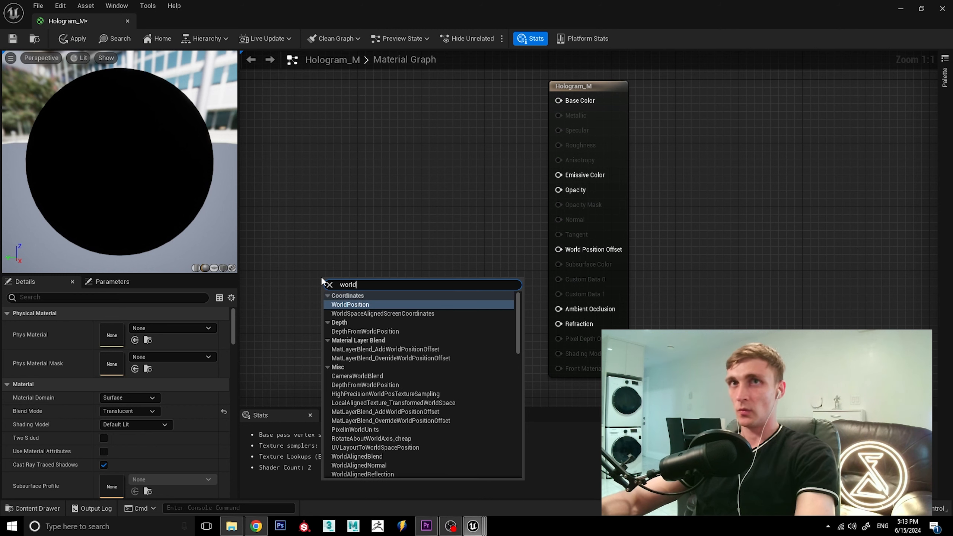
click(354, 300)
click(355, 305)
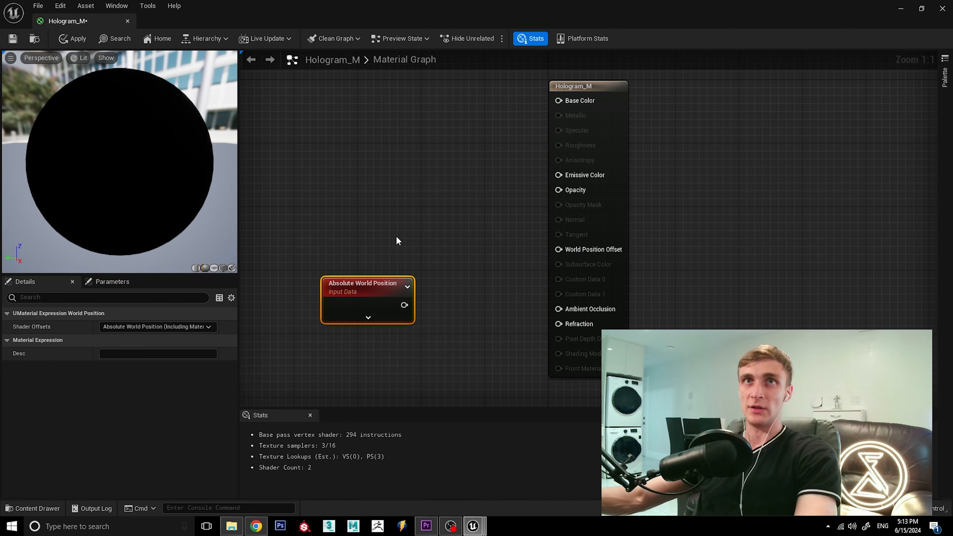
scroll(400, 238, down, 3)
scroll(404, 241, down, 1)
drag(375, 267, 314, 288)
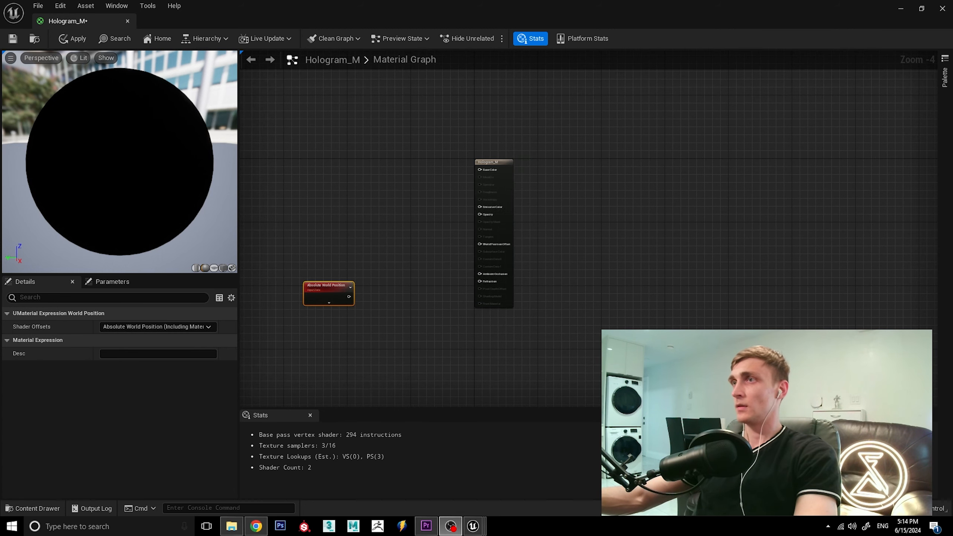
Step: Add a Constant node below Absolute World Position and convert it to a parameter named Spacing_01
click(332, 339)
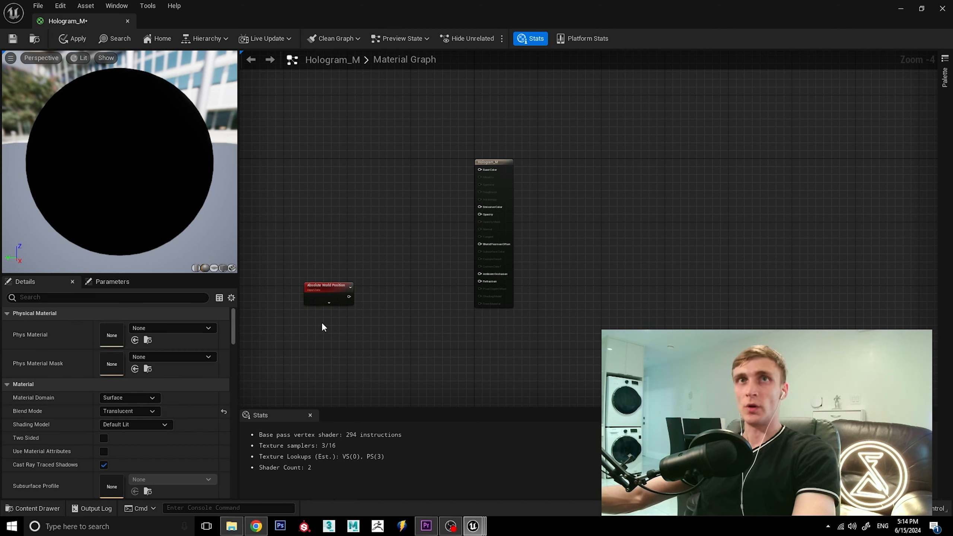
click(321, 322)
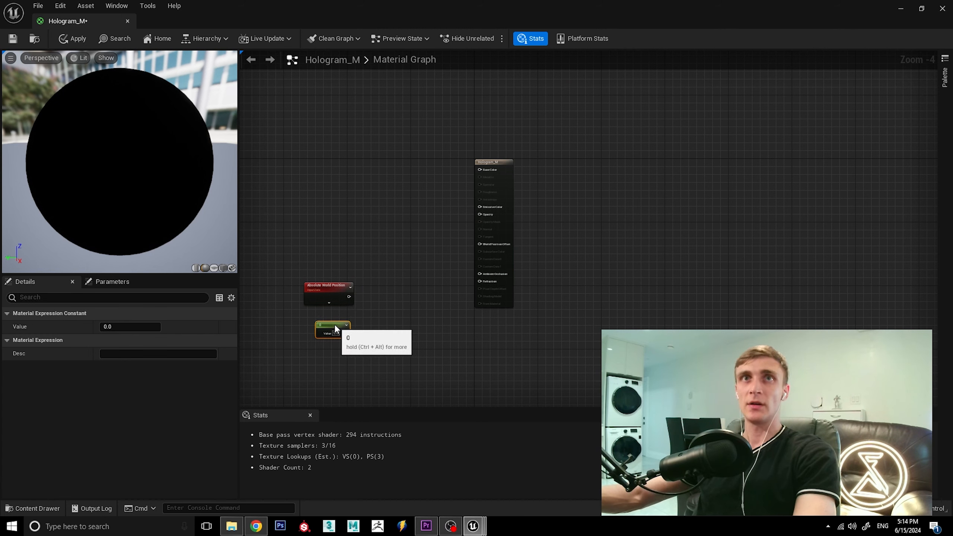
right_click(334, 326)
click(362, 129)
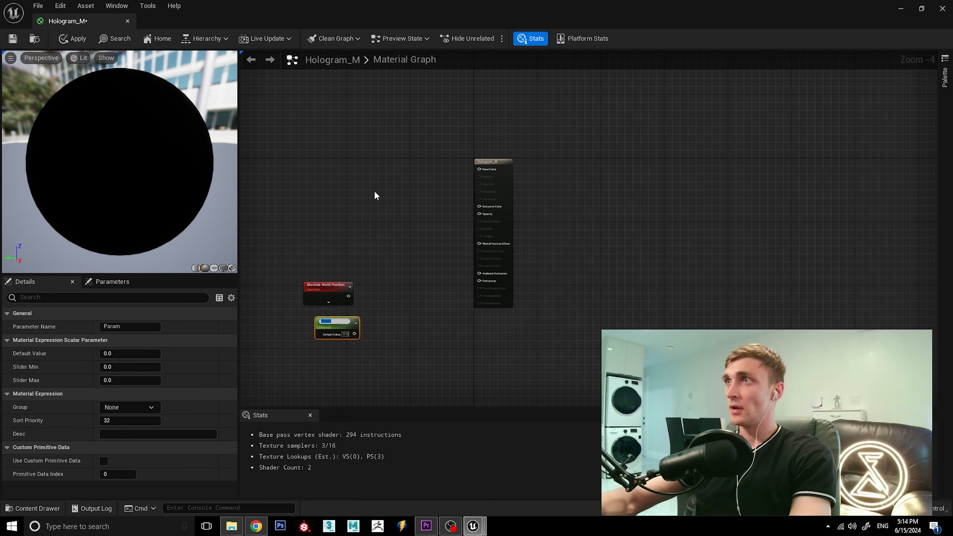
text(Spa)
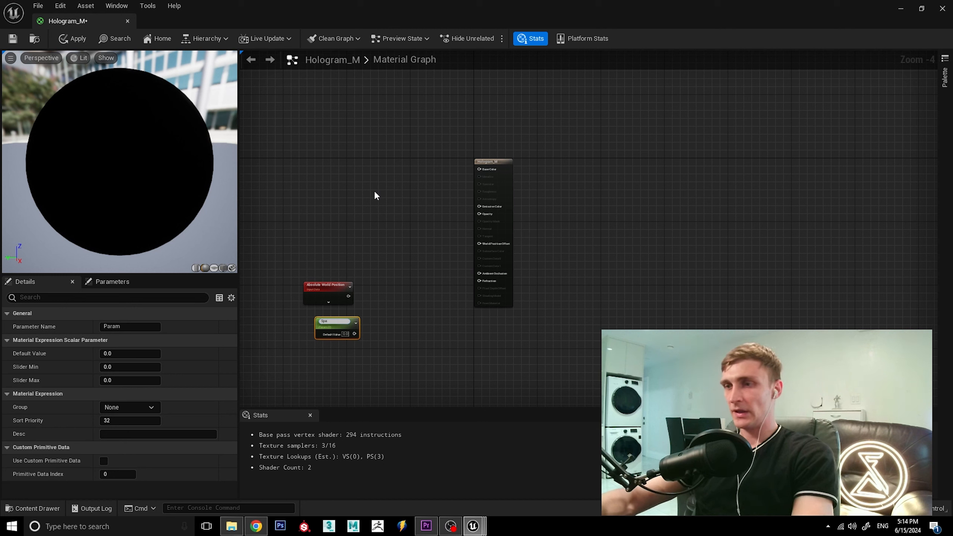
text(cing_01)
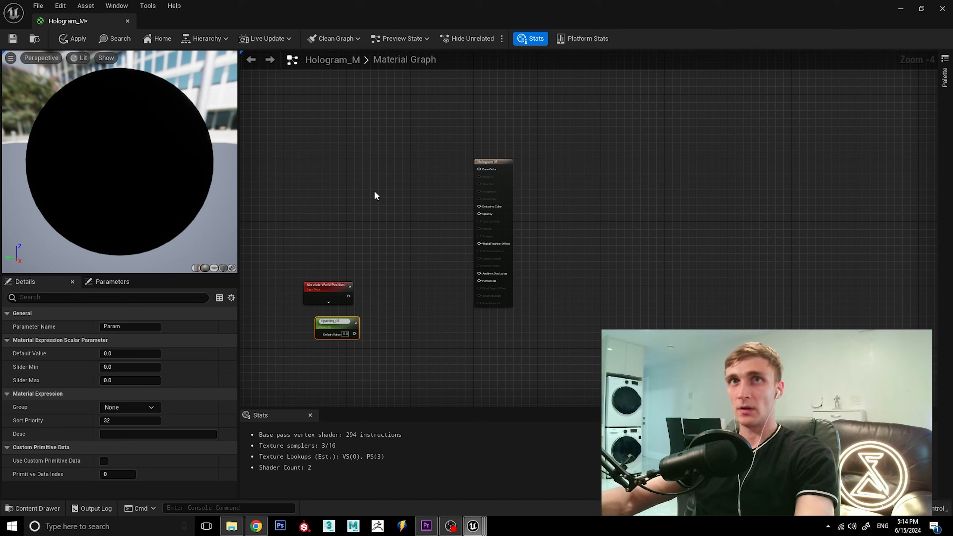
click(376, 195)
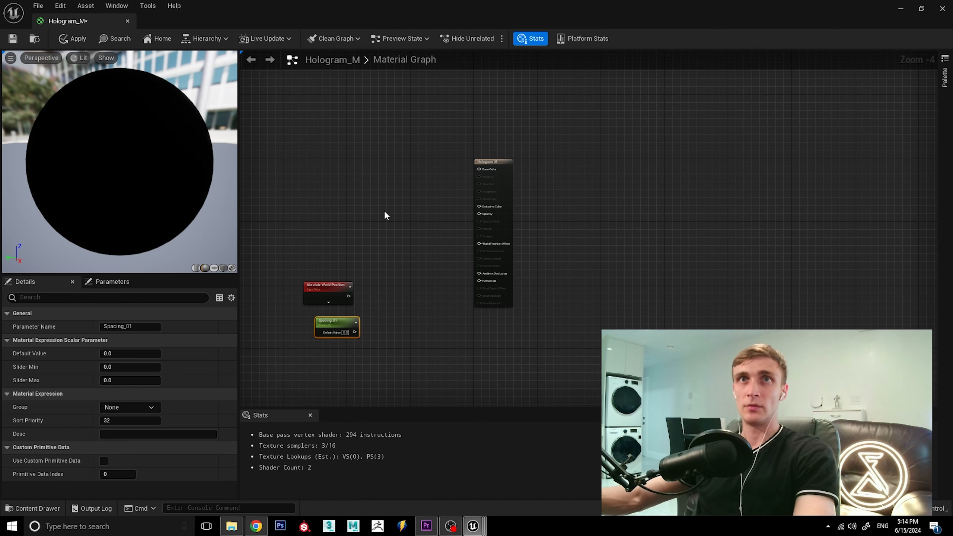
Step: Set the Spacing_01 parameter's default value to 10
click(339, 324)
scroll(333, 318, up, 4)
click(455, 299)
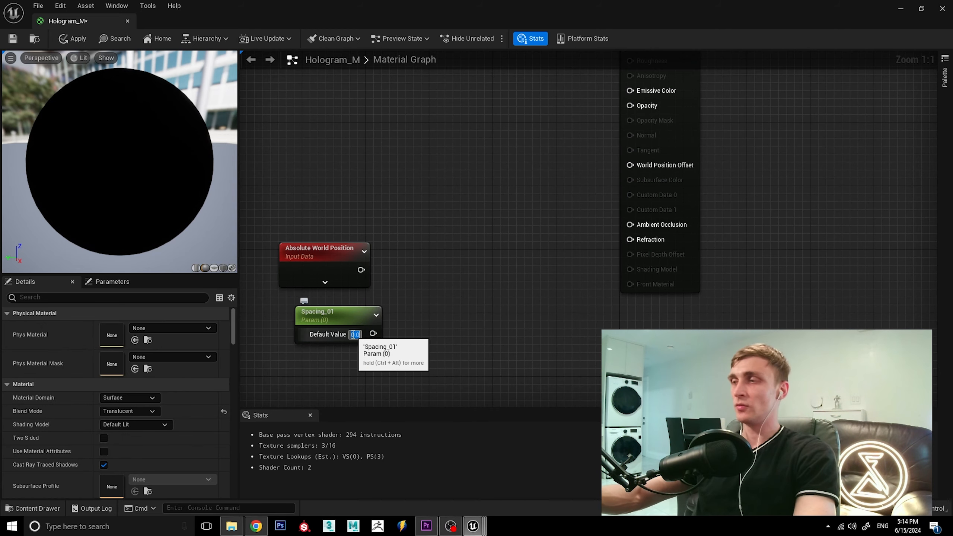
text(10)
key(Return)
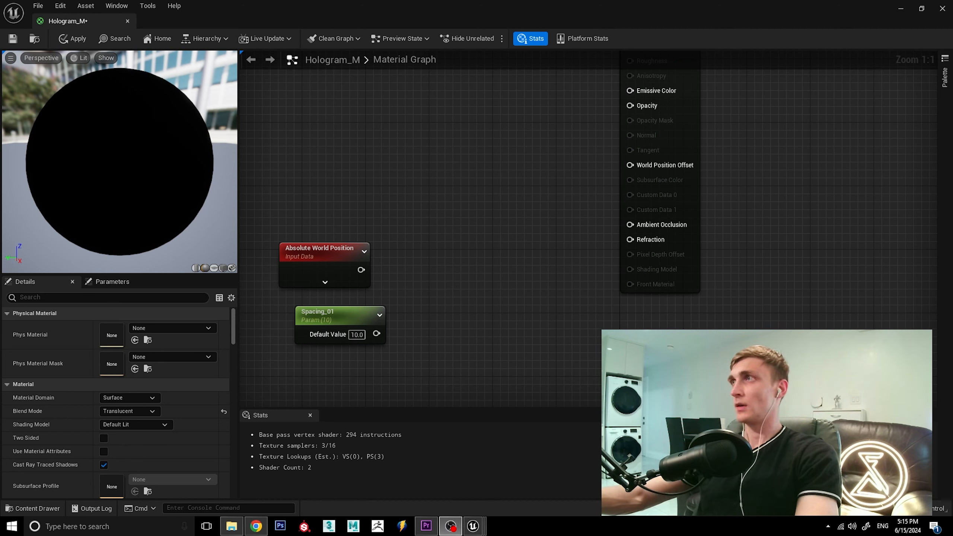
Step: Add a Divide node and connect Absolute World Position to its A input and Spacing_01 to its B input
right_click(421, 291)
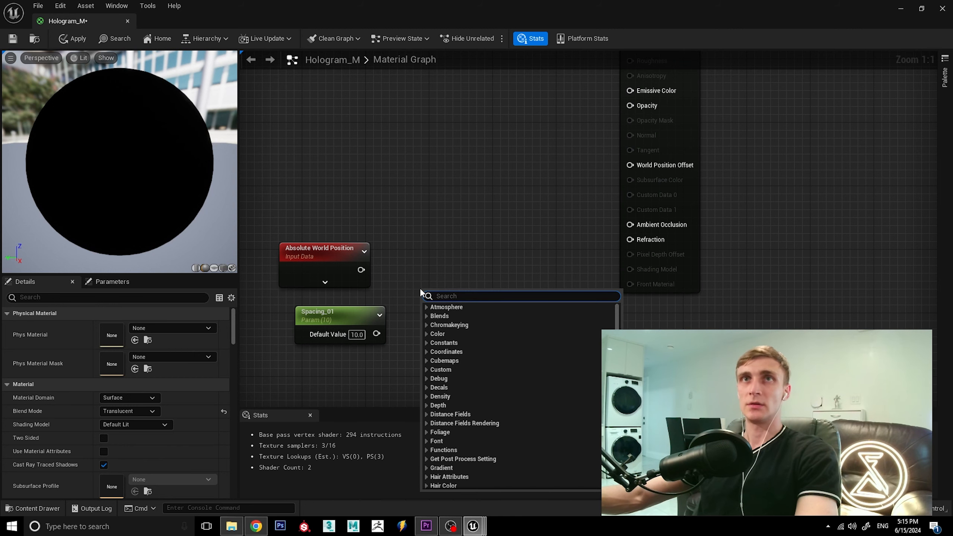
text(divi)
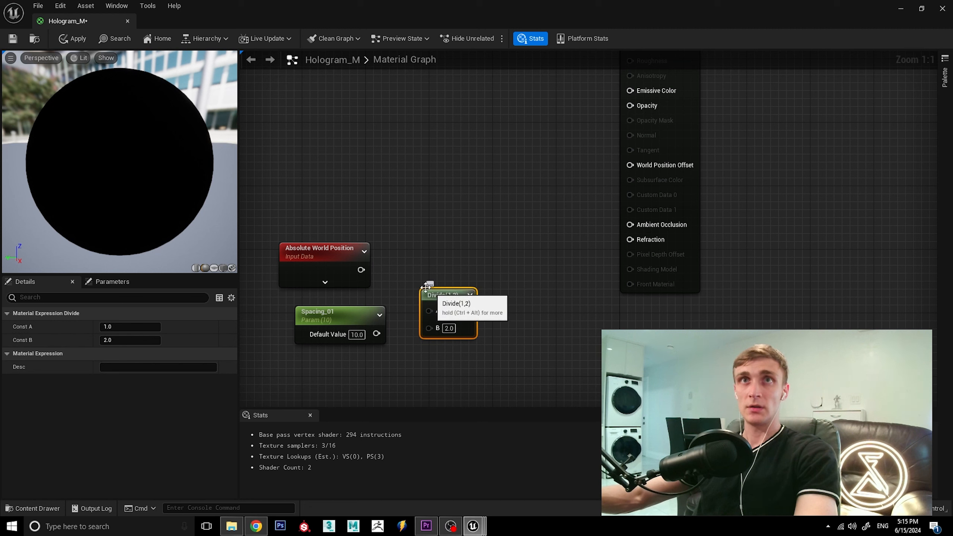
drag(360, 270, 428, 311)
drag(364, 313, 423, 326)
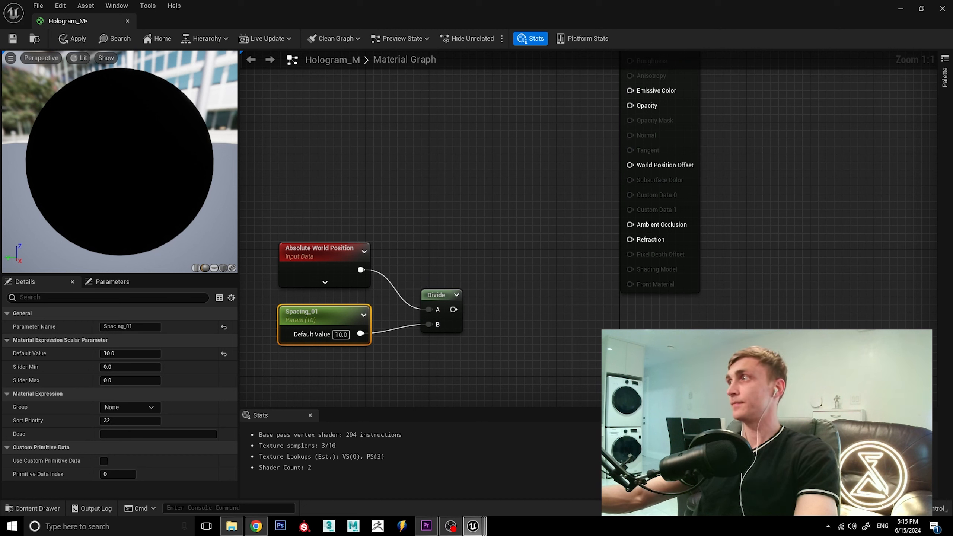
Step: Shift the existing nodes further from the Hologram_M node, add a ComponentMask node and connect the Divide output to it
drag(441, 227, 297, 344)
drag(438, 296, 335, 296)
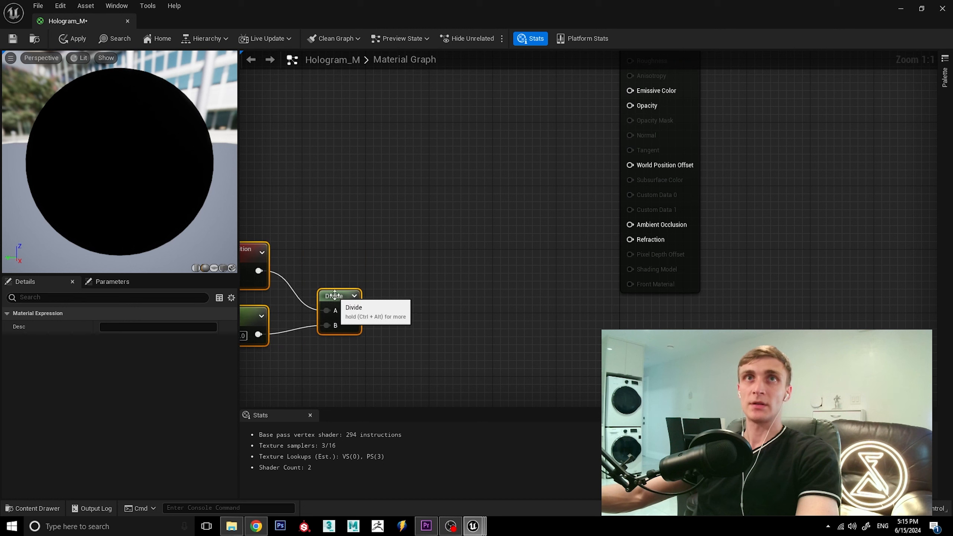
right_click(402, 278)
text(com)
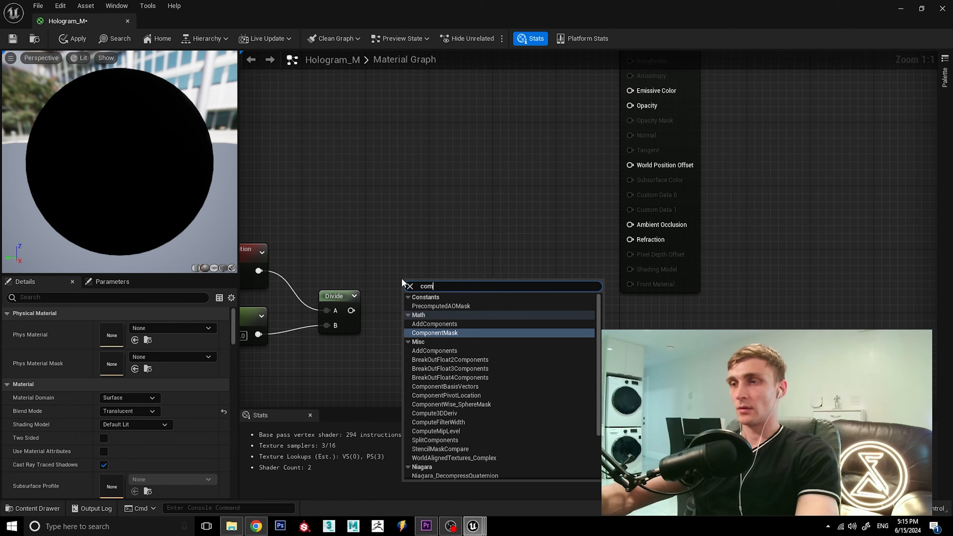
text(pone)
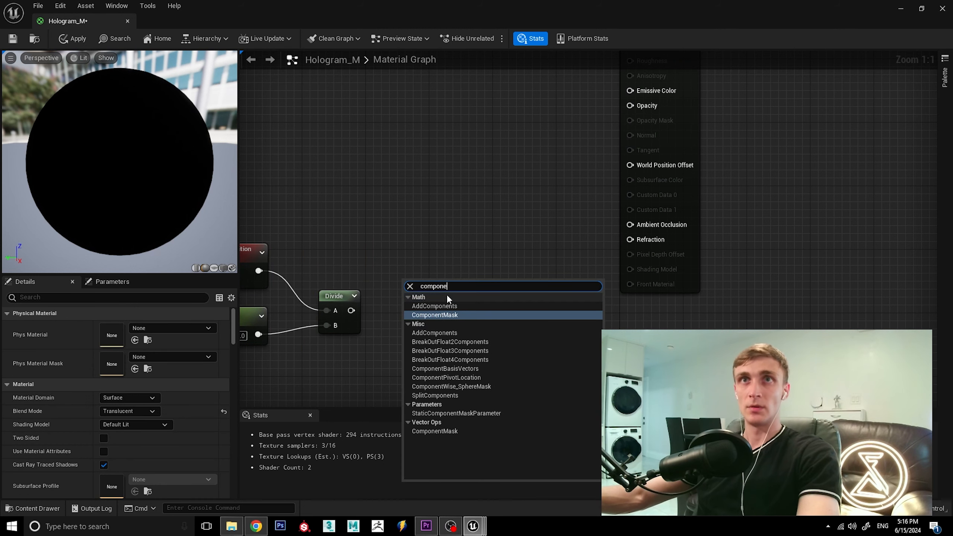
click(447, 315)
drag(351, 311, 406, 301)
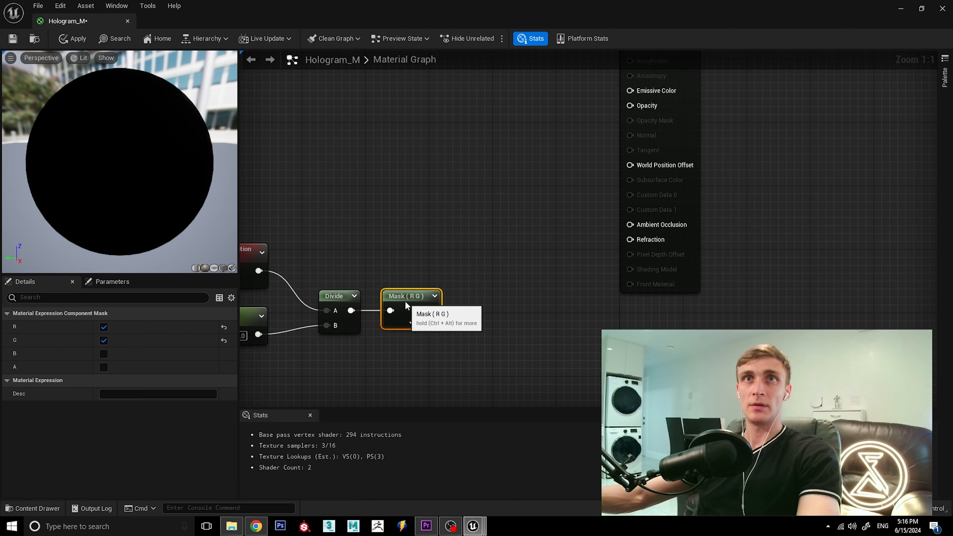
Step: Set the Mask node to pass only the B channel, with R and G turned off
click(411, 324)
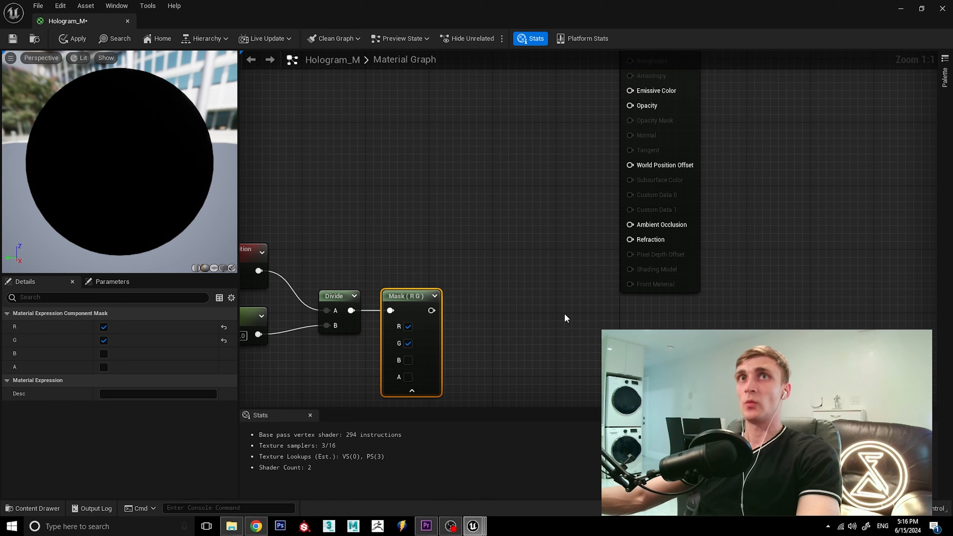
scroll(566, 315, down, 2)
click(774, 264)
scroll(600, 326, up, 1)
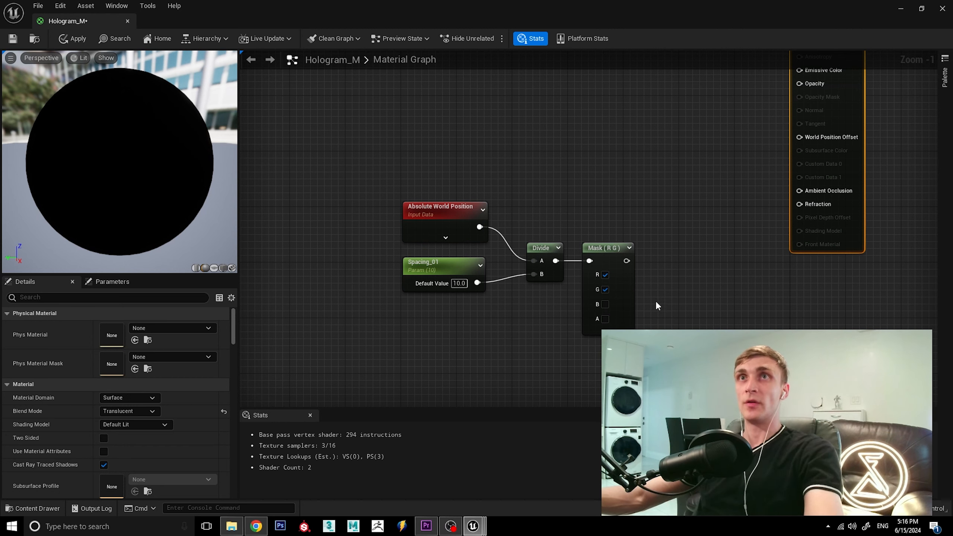
click(605, 275)
click(605, 289)
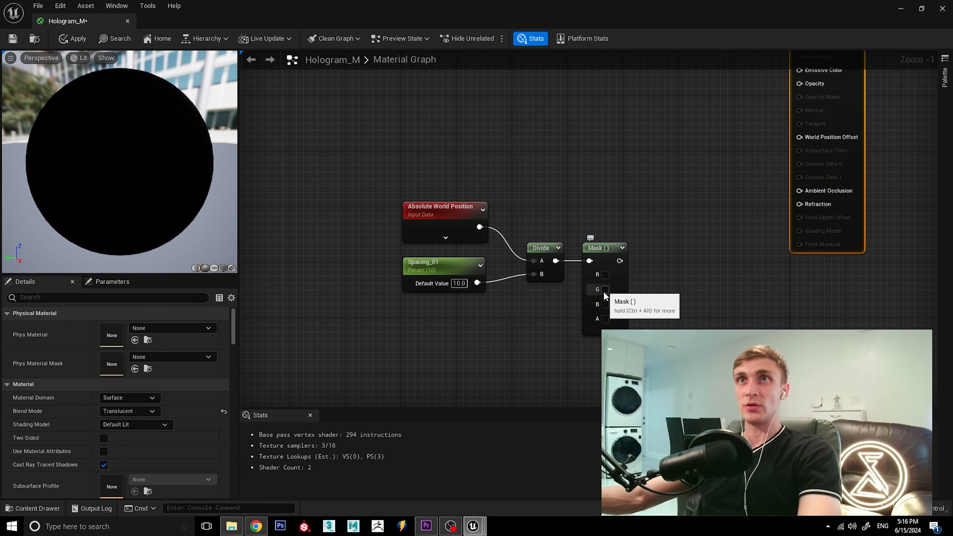
click(606, 304)
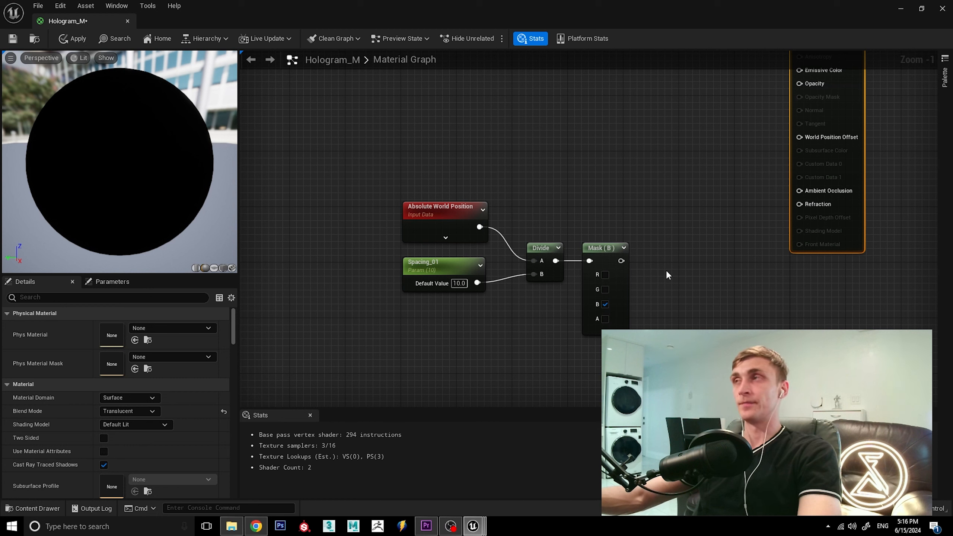
key(alt+Tab)
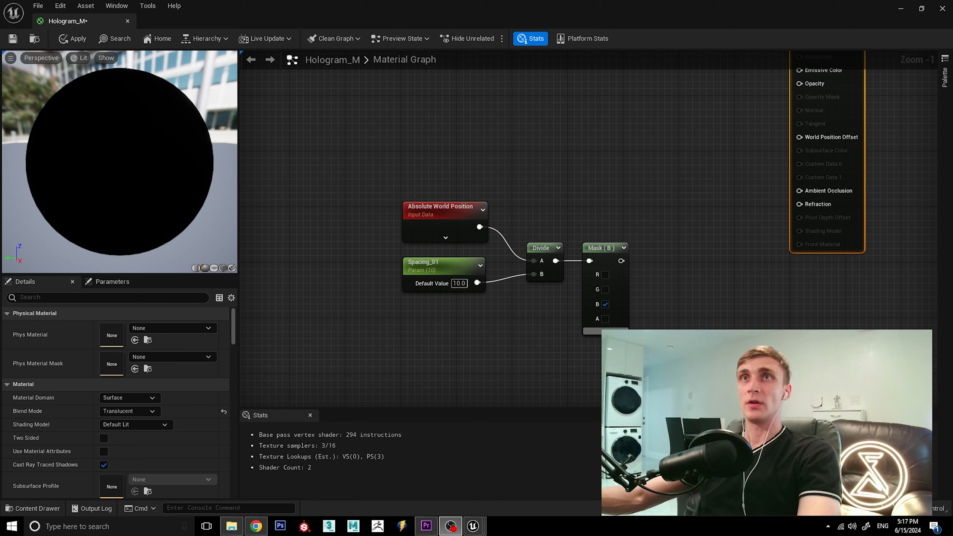
key(alt+Tab)
Step: Shift the node chain away from the Hologram_M node, add a Panner node and connect the Mask output to its Coordinate input
drag(614, 183, 397, 297)
scroll(610, 198, down, 2)
drag(609, 241, 534, 241)
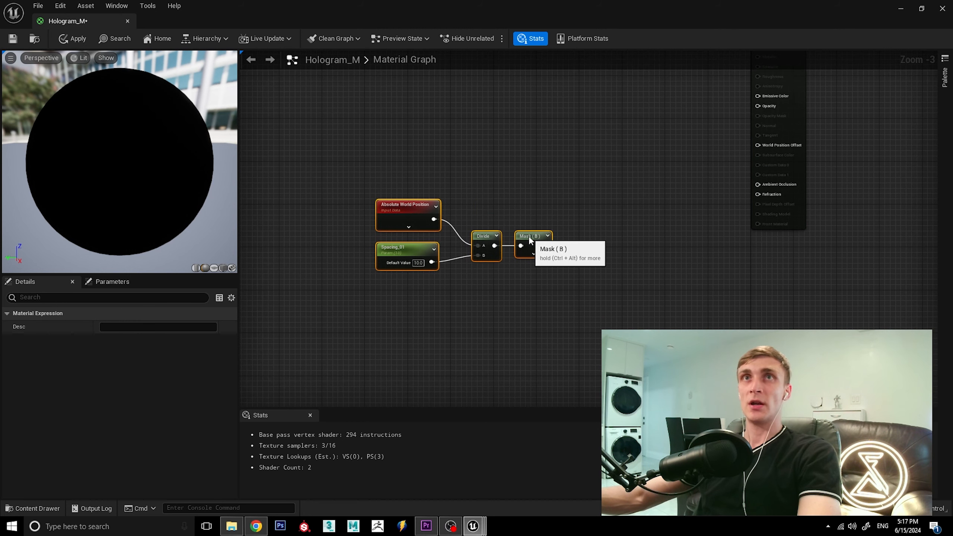
click(561, 208)
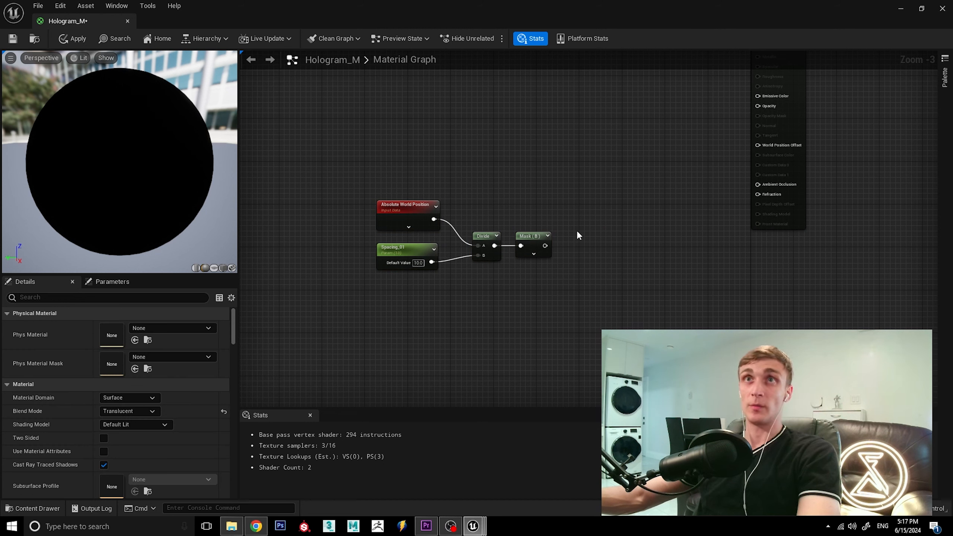
right_click(580, 244)
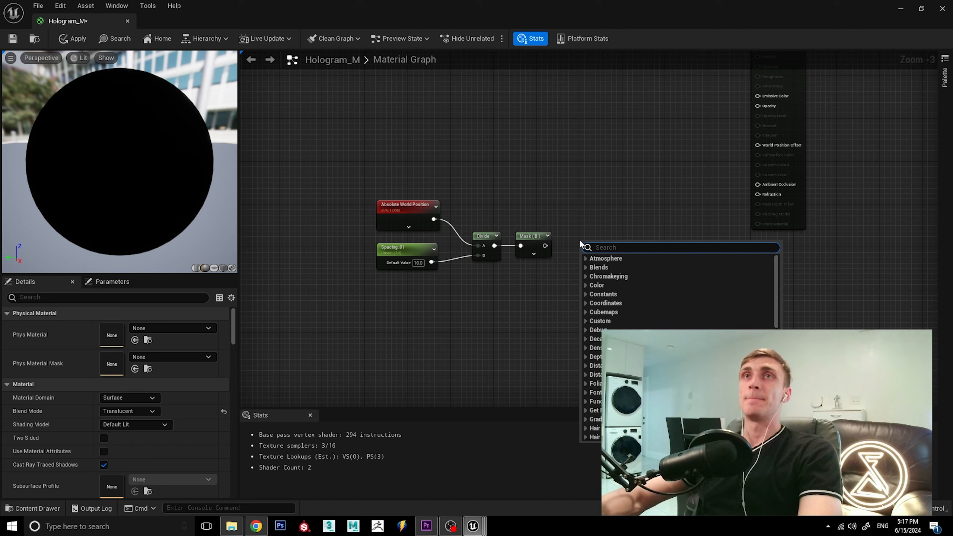
text(panner)
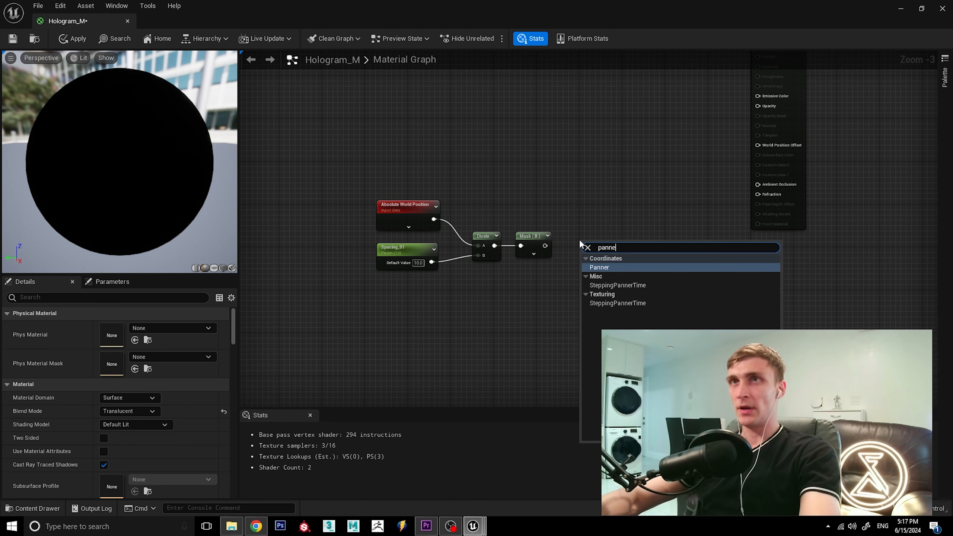
click(617, 267)
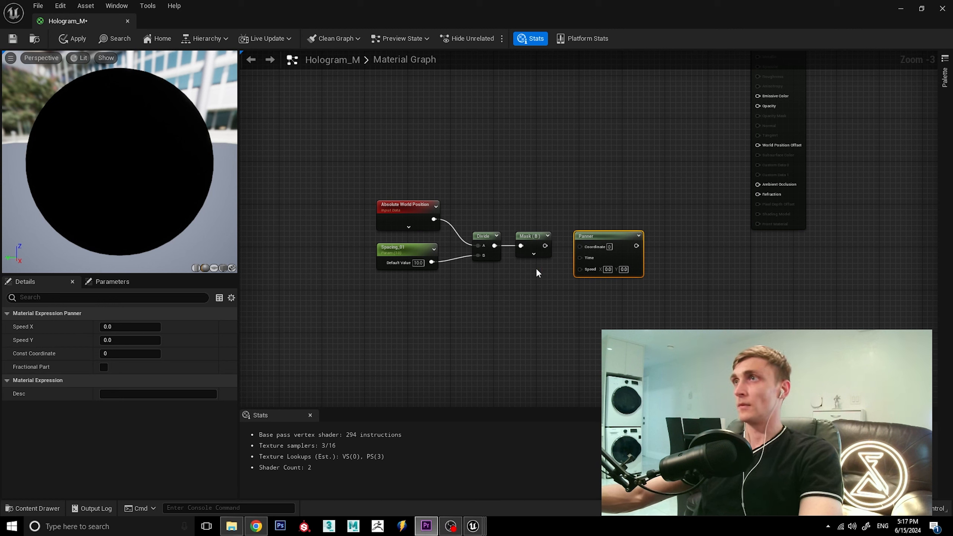
drag(545, 246, 580, 245)
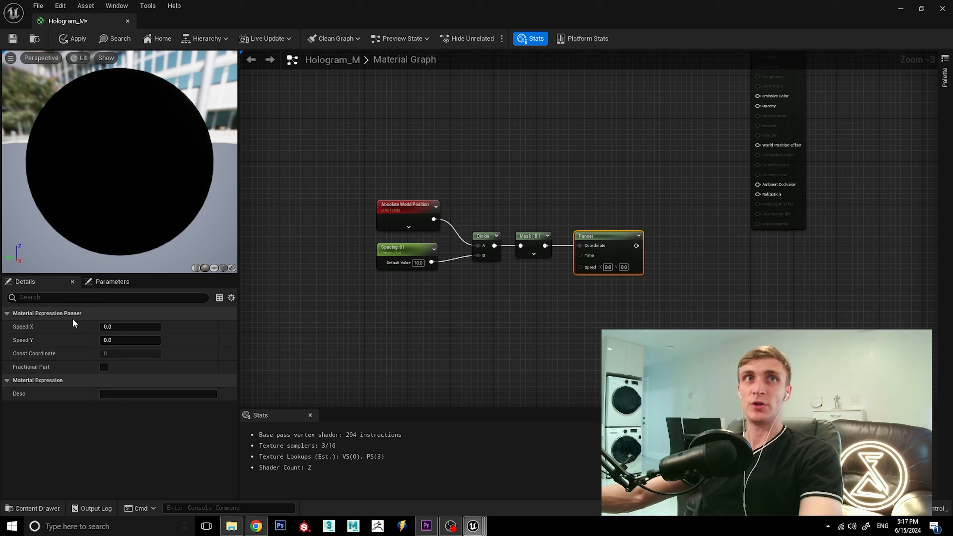
Step: Set the Panner node's Speed Y to 2
click(133, 342)
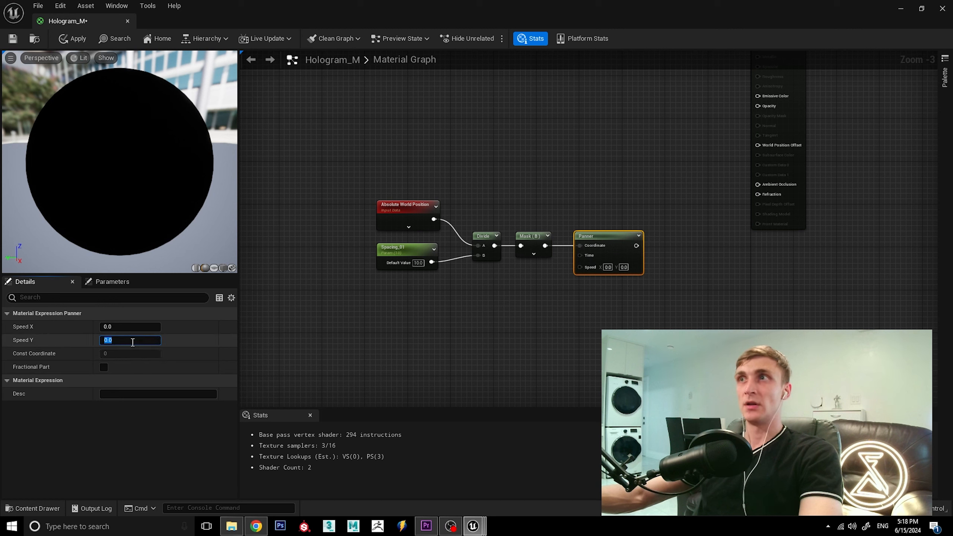
text(2)
key(Return)
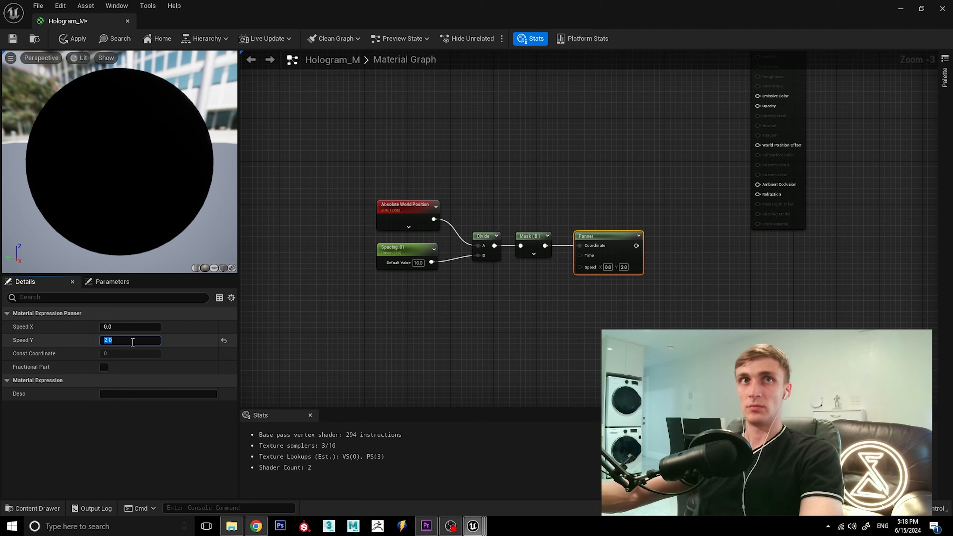
click(624, 302)
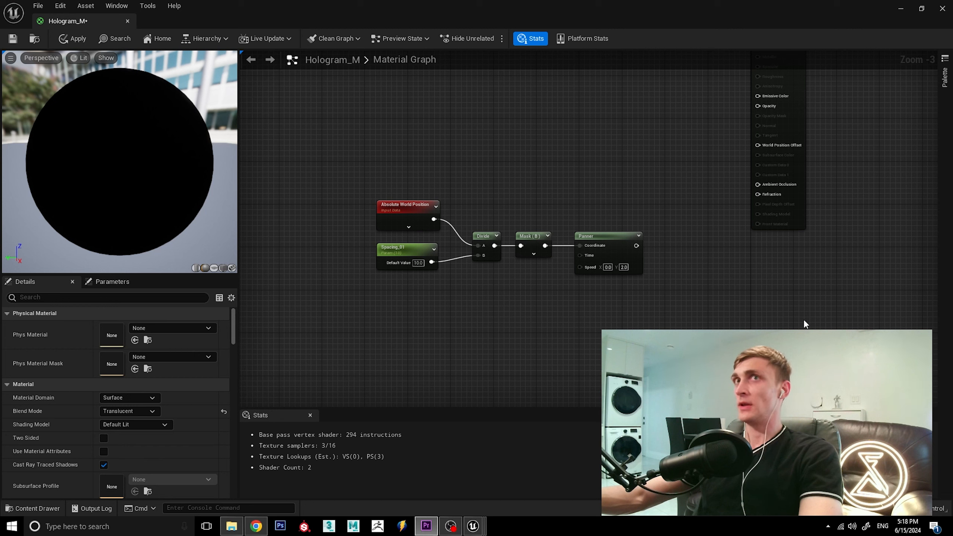
Step: Shift the node chain back to make room, add a GeneratedBand node and connect the Panner output to its Width input
key(ctrl+a)
drag(607, 238, 516, 232)
right_click(580, 231)
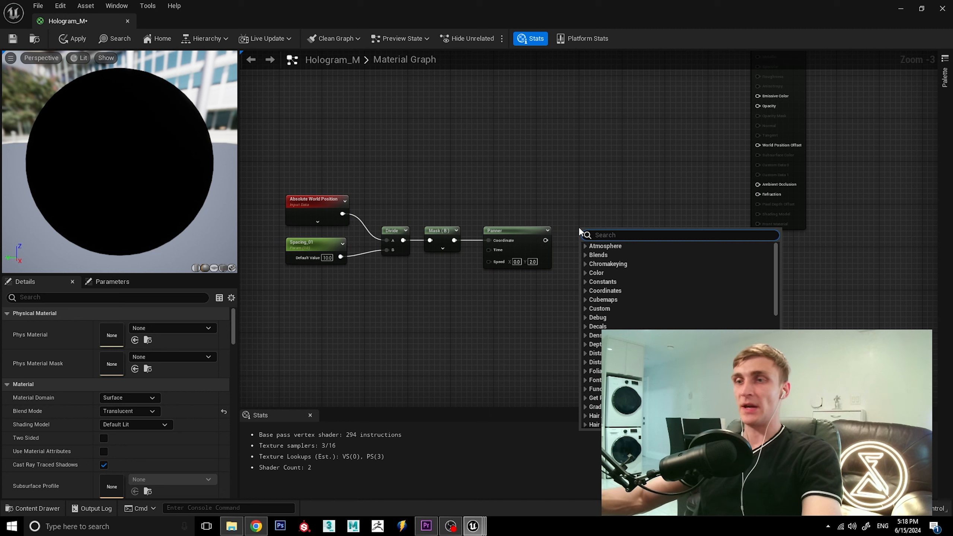
text(genere)
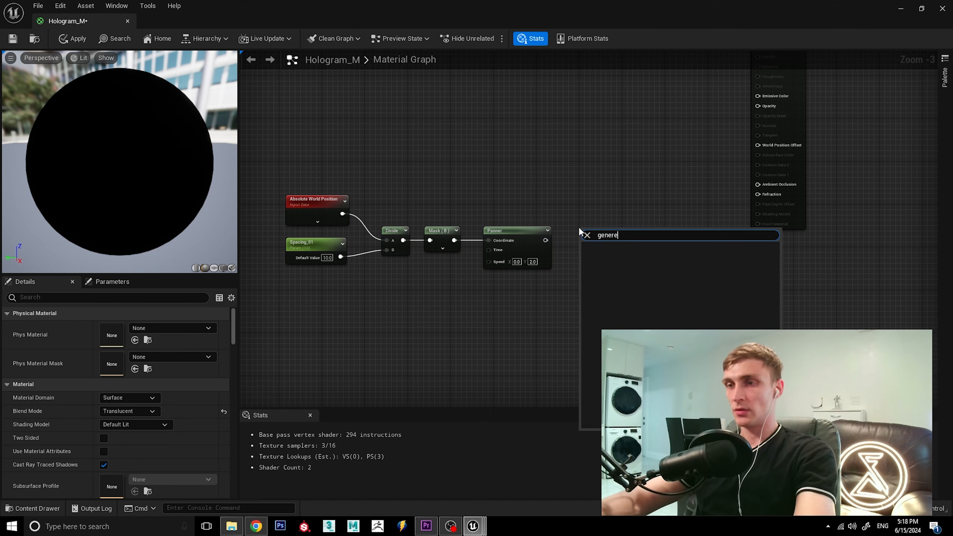
key(BackSpace)
text(a)
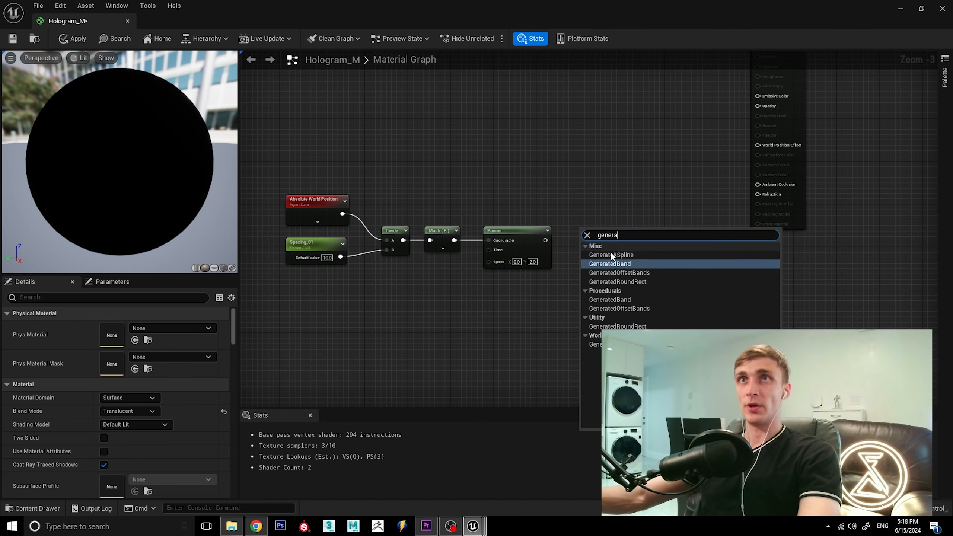
click(614, 266)
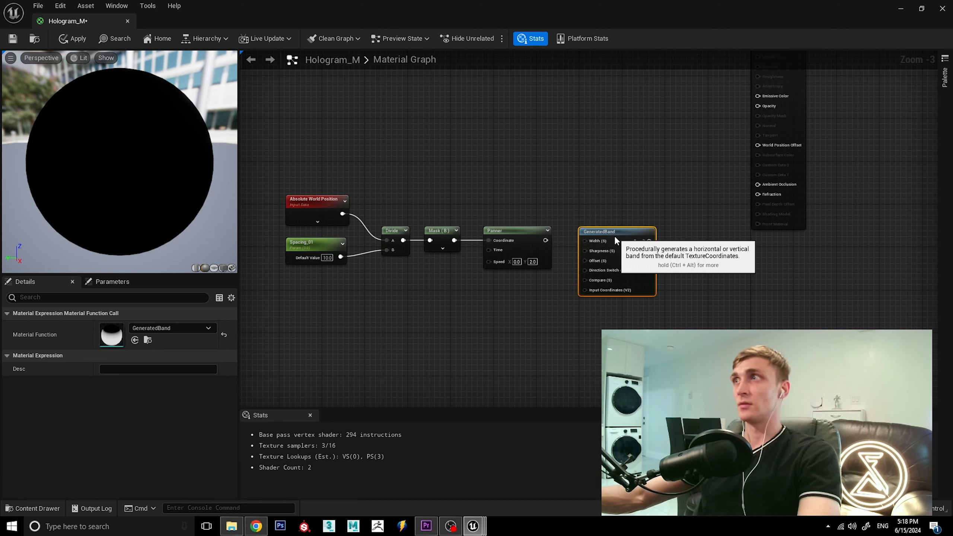
drag(545, 240, 585, 241)
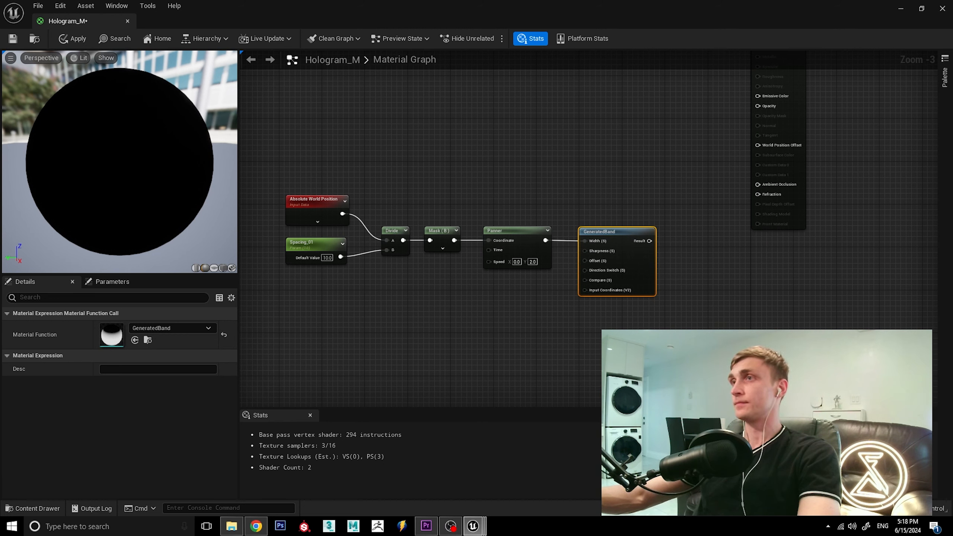
Step: Move the GeneratedBand node slightly upward and disconnect the Panner from its Width input
key(alt+Tab)
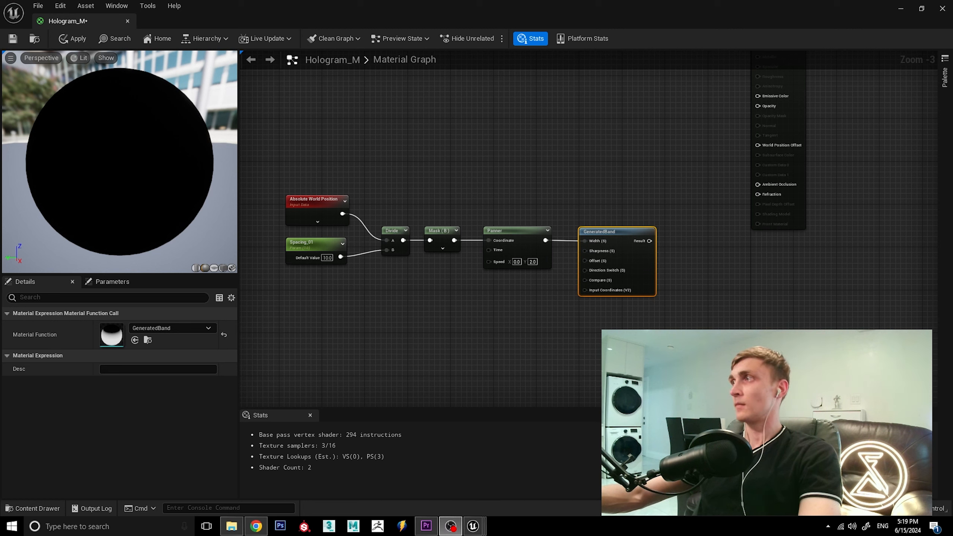
drag(617, 238, 613, 211)
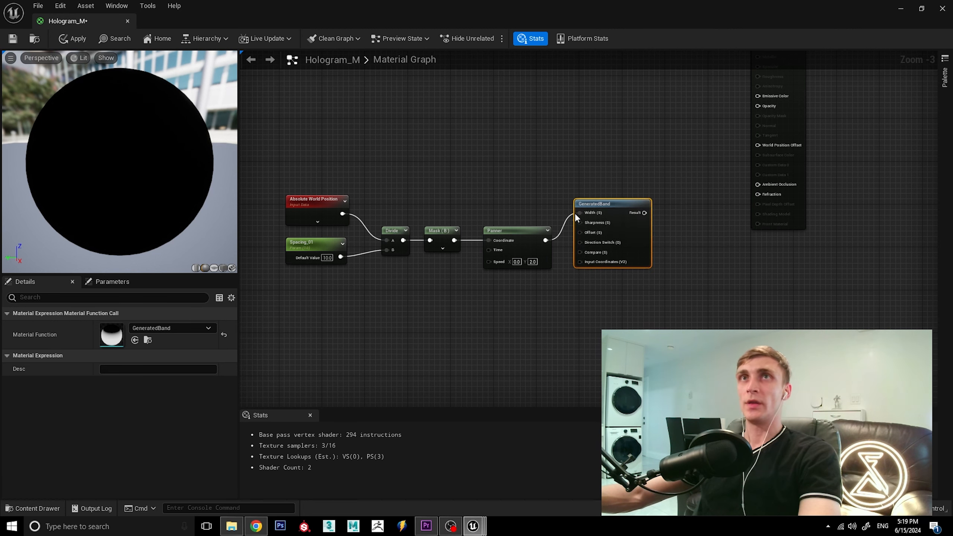
alt+click(565, 220)
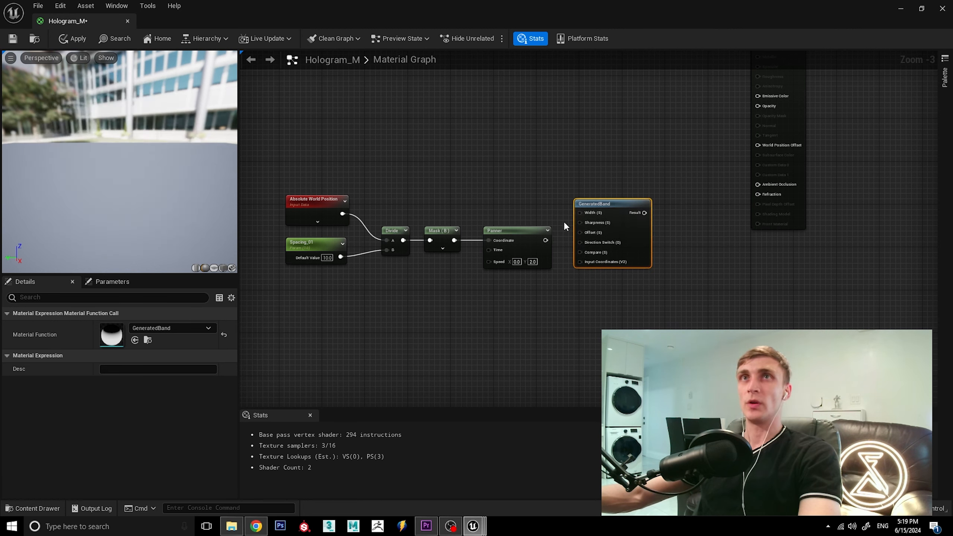
Step: Add a Constant node above the Panner node
click(515, 194)
click(514, 194)
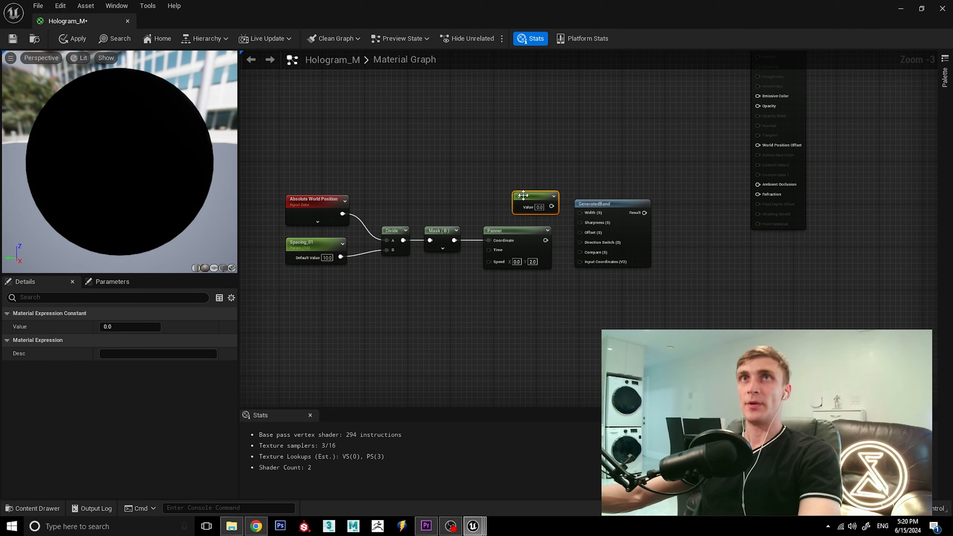
right_click(523, 196)
click(553, 216)
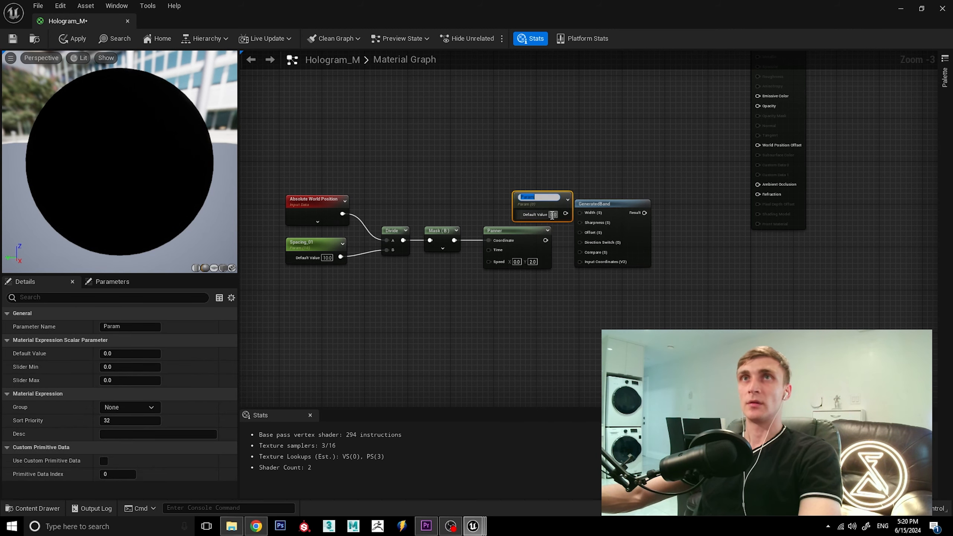
scroll(538, 201, up, 3)
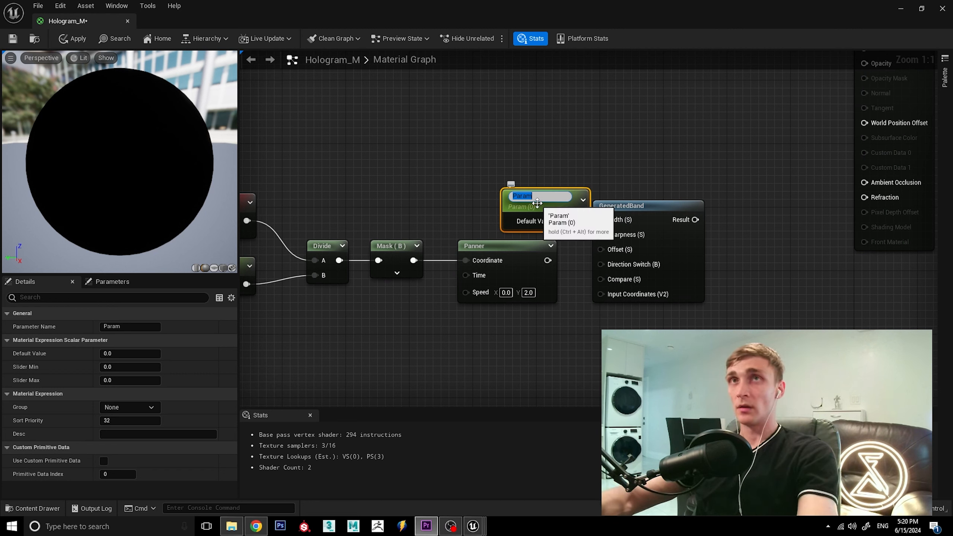
key(Return)
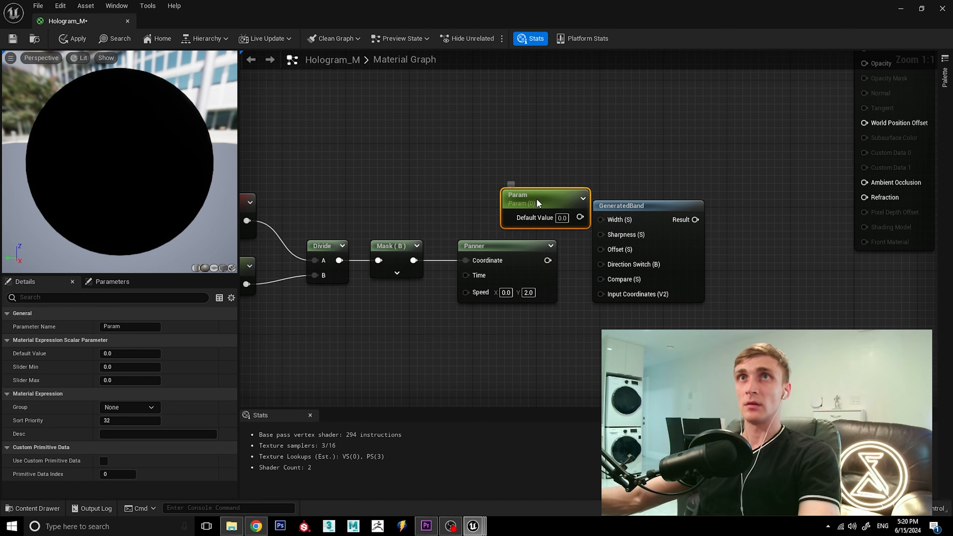
right_click(536, 198)
click(568, 218)
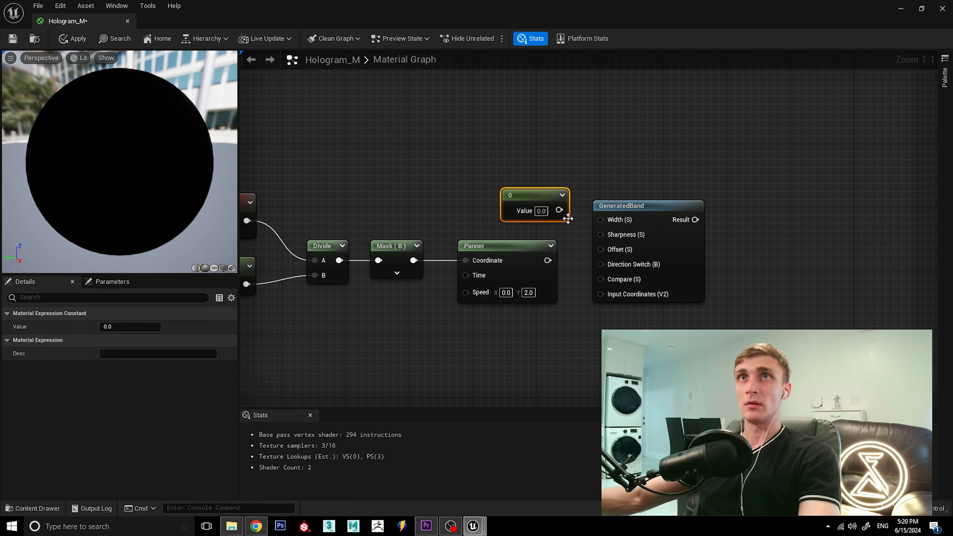
Step: Convert the Constant node above the Panner to a parameter and name it Line Width 01
right_click(537, 196)
click(566, 216)
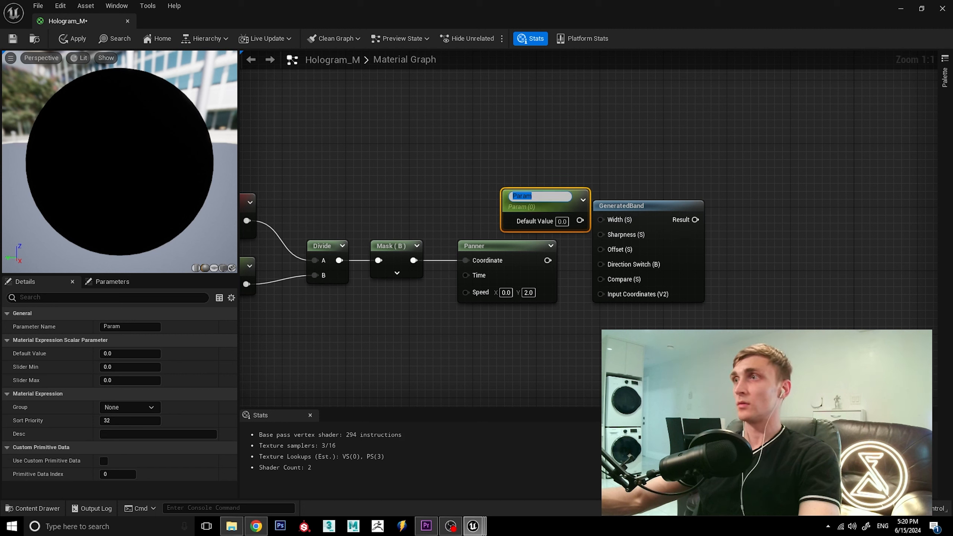
click(532, 203)
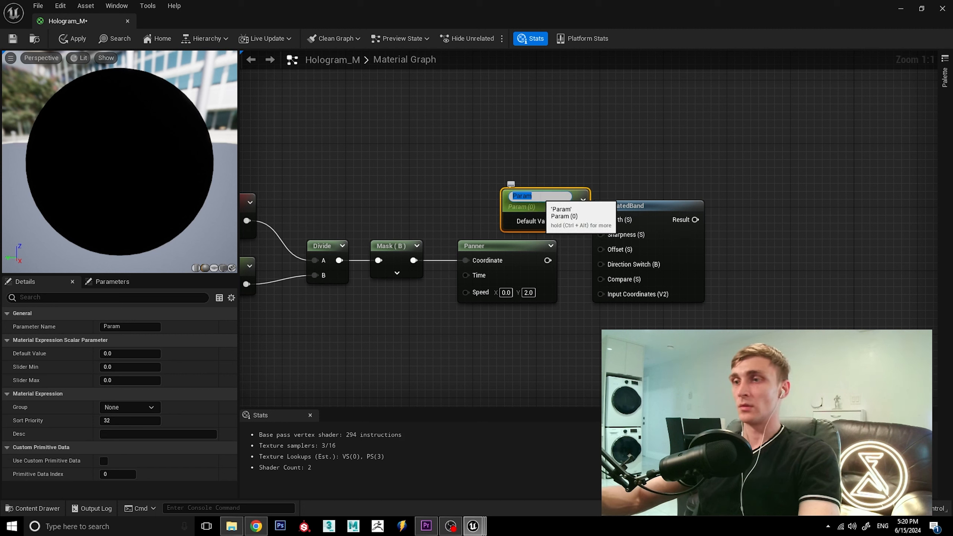
text(Line)
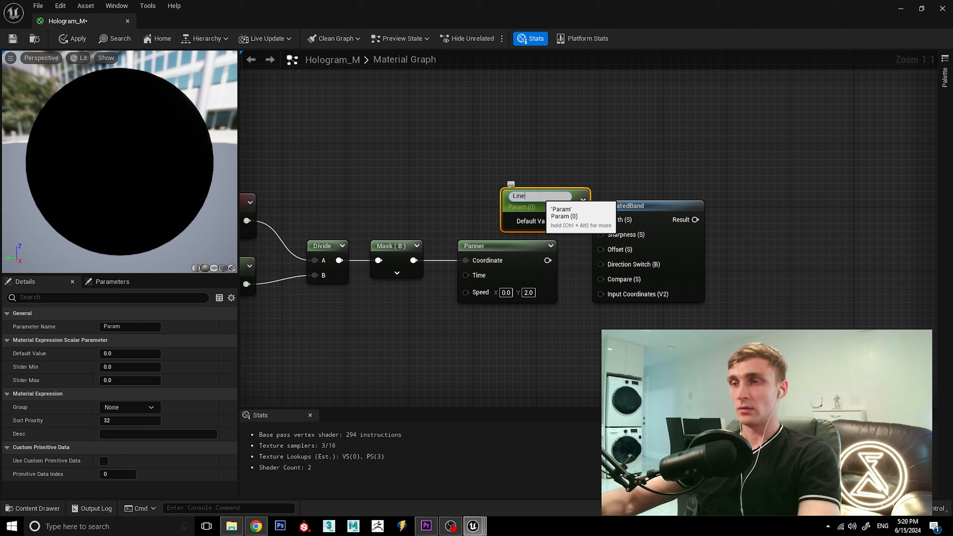
text( Width)
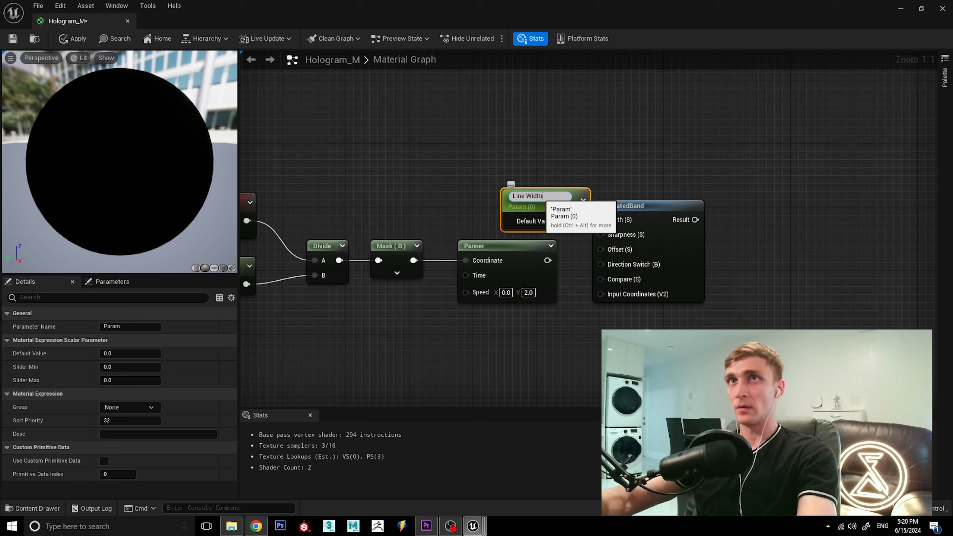
text( 01)
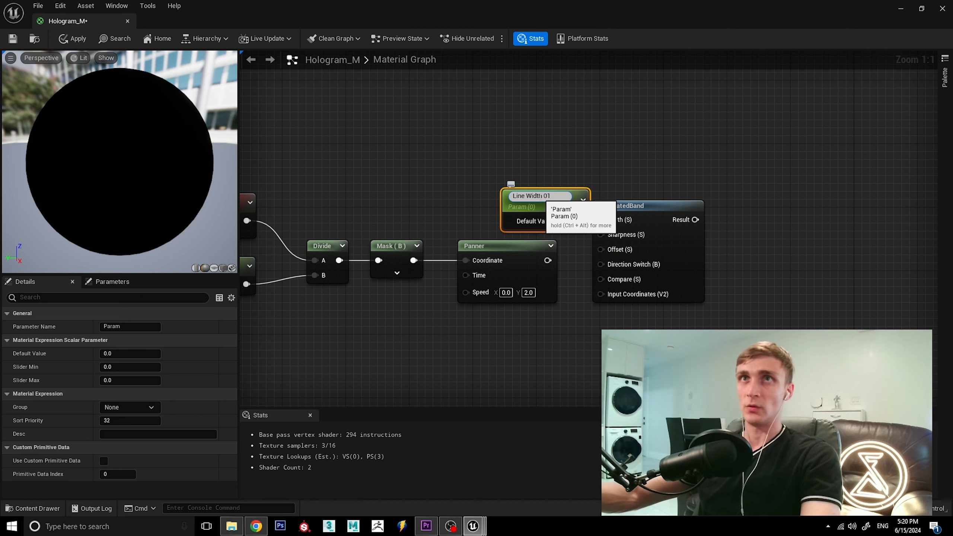
key(Return)
Step: Set the Line Width 01 parameter's default value to 0.7
click(562, 218)
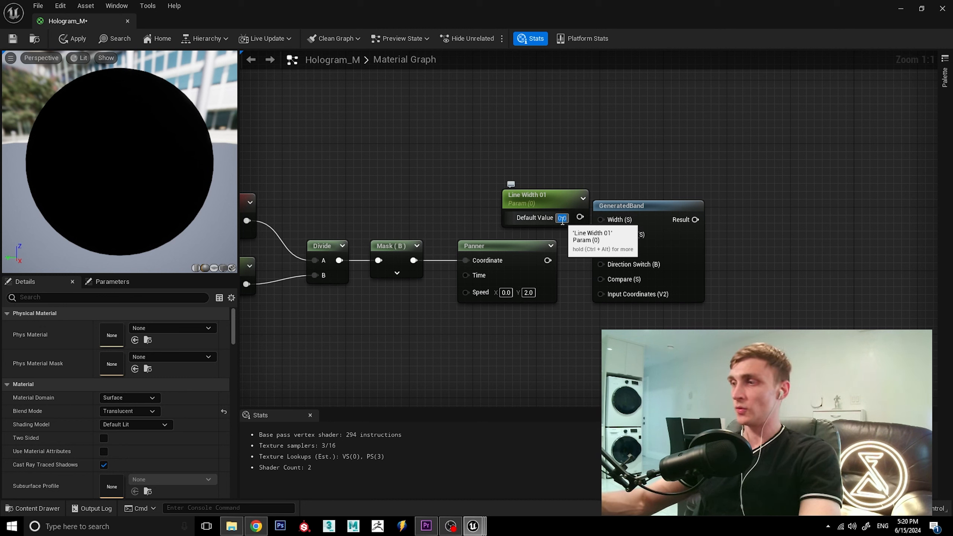
text(0.7)
key(Return)
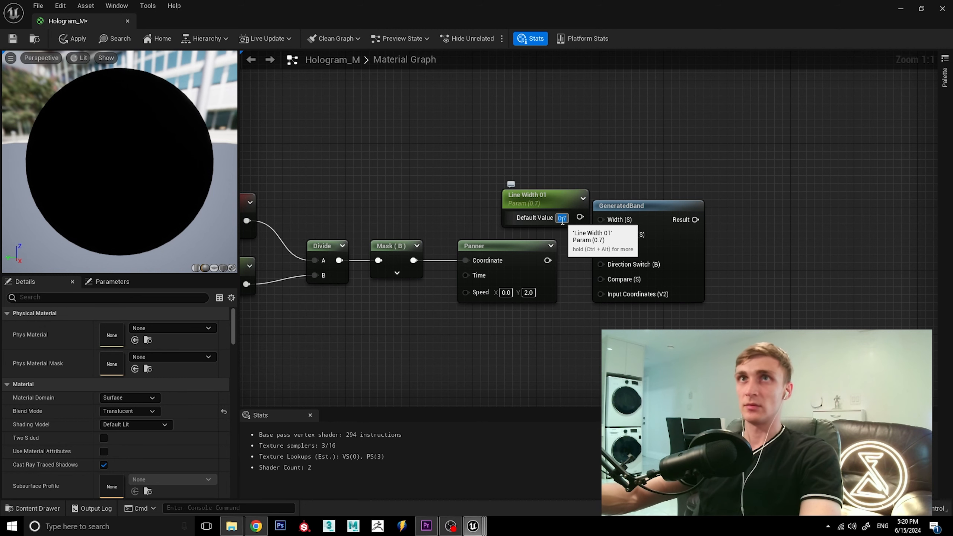
Step: Connect Line Width 01 to the GeneratedBand node's Width input and the Panner output to its Input Coordinates
drag(548, 195, 625, 193)
click(568, 249)
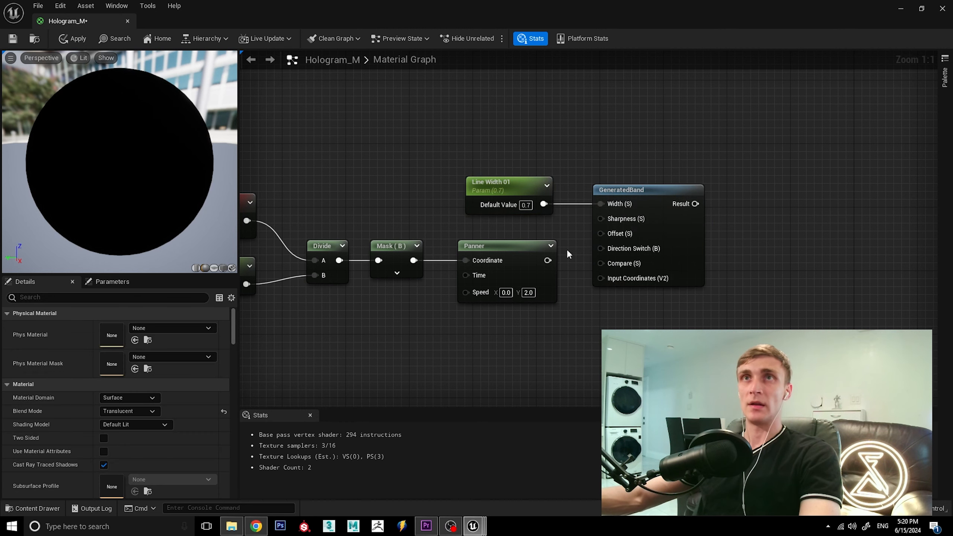
drag(547, 260, 600, 277)
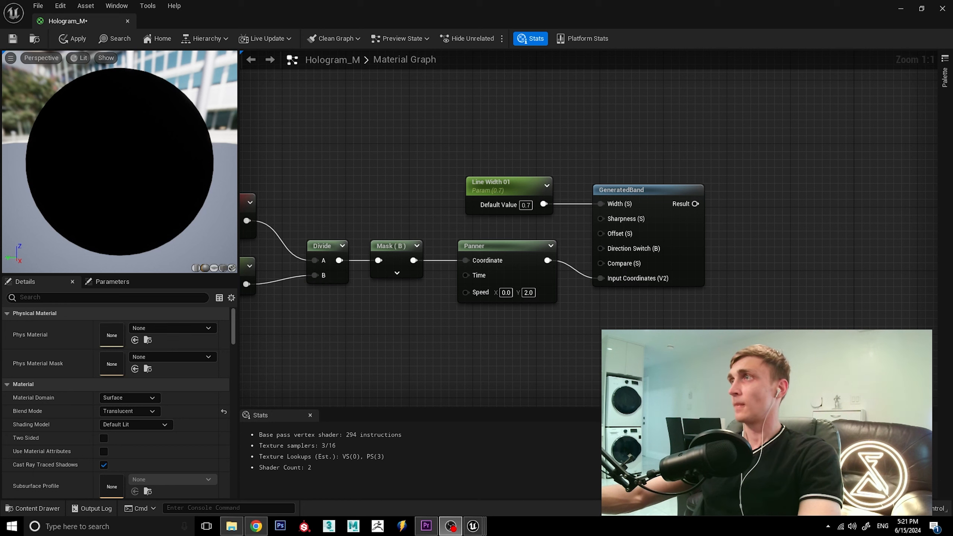
Step: Move the whole band node chain up and away from the Hologram_M node to free space below it
scroll(799, 254, down, 5)
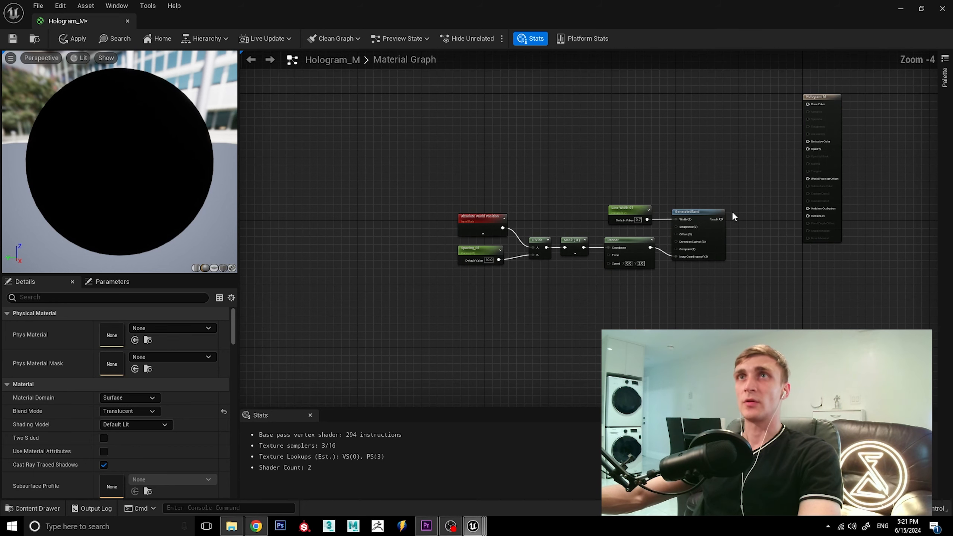
drag(730, 171, 528, 280)
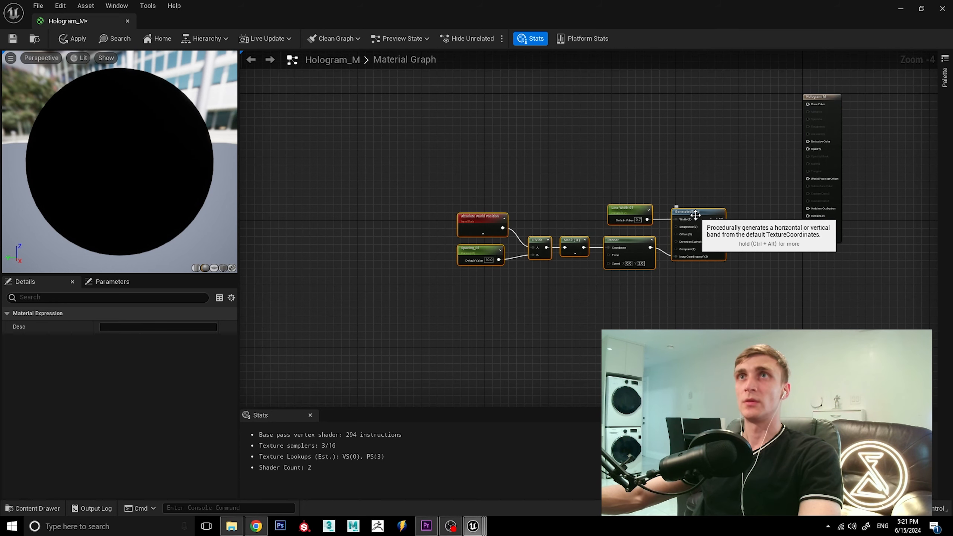
drag(692, 217, 639, 96)
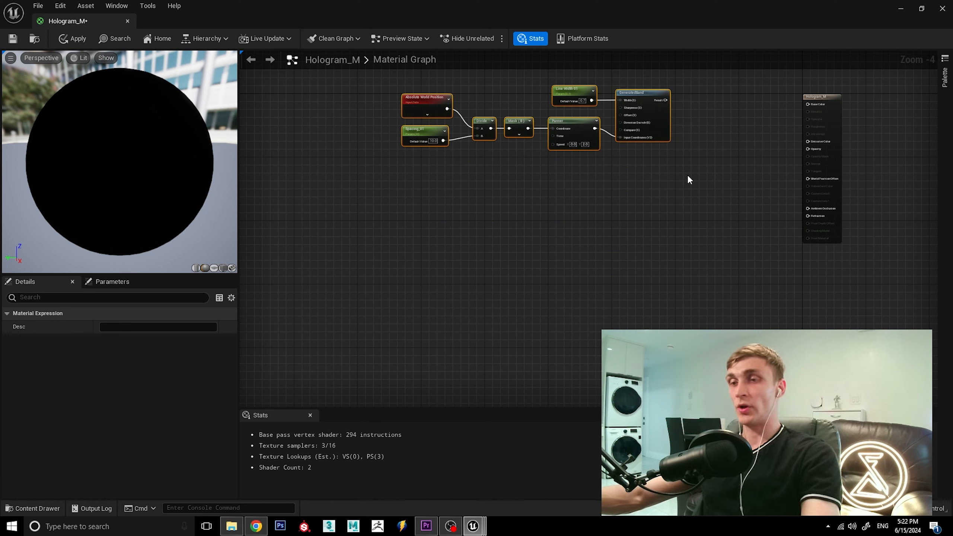
Step: Duplicate the band node chain and align the copy directly below the original
key(ctrl+c)
key(ctrl+v)
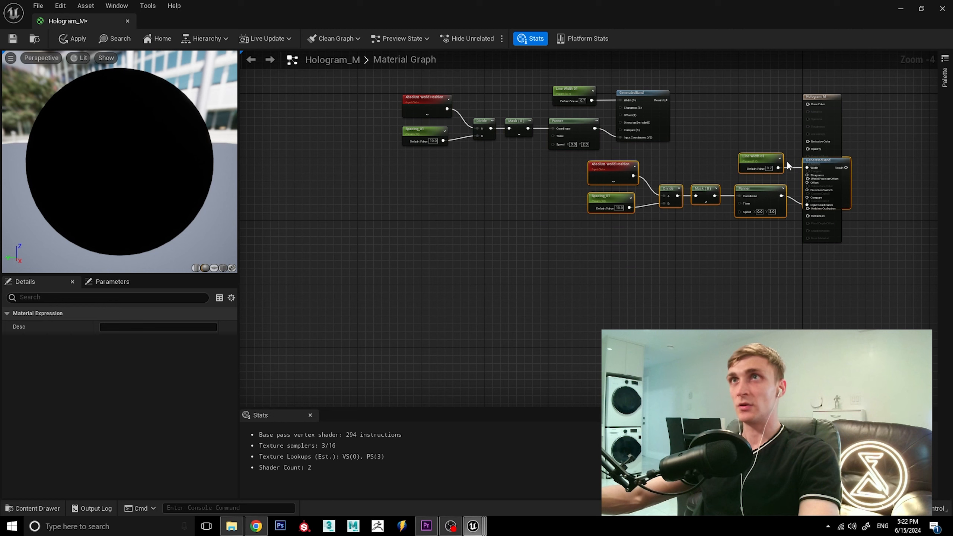
drag(762, 158, 575, 164)
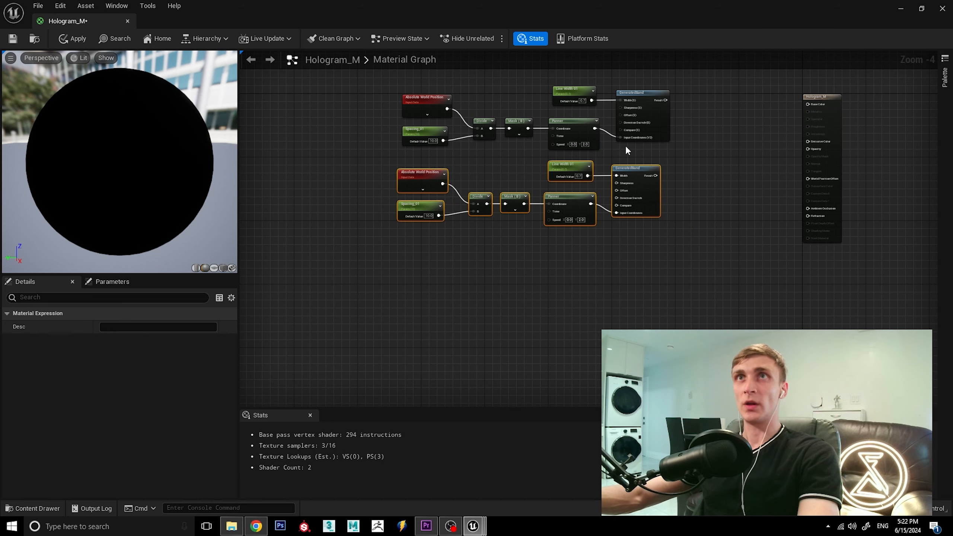
scroll(625, 146, up, 4)
drag(656, 194, 664, 193)
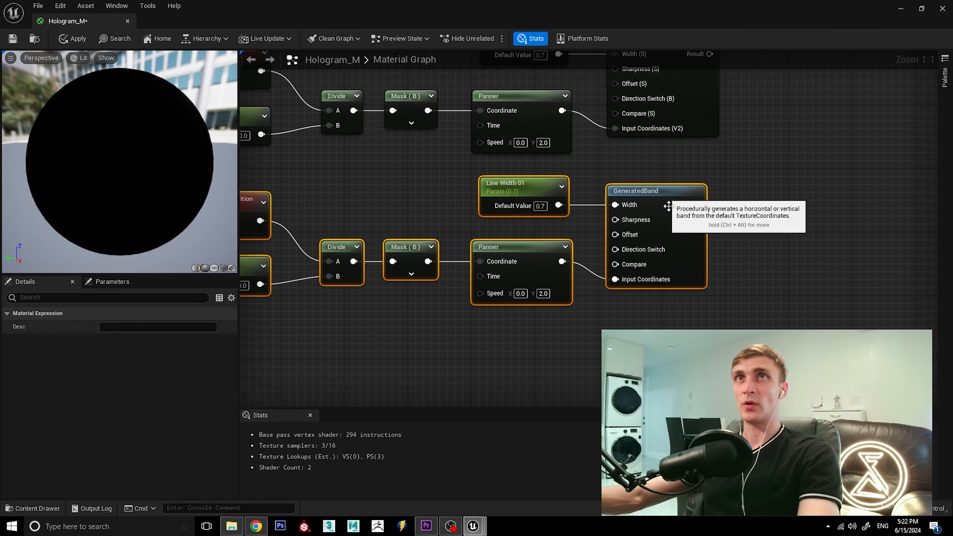
scroll(662, 228, down, 1)
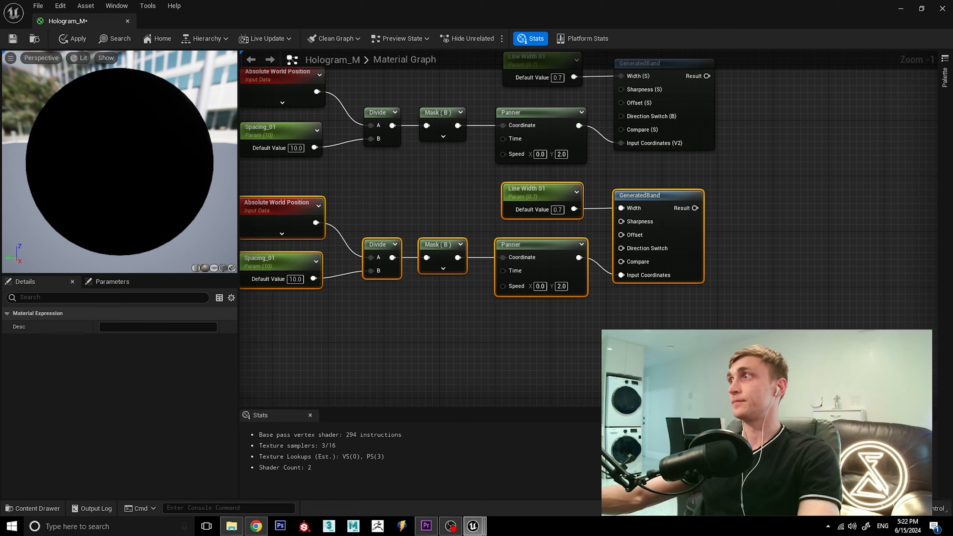
Step: Rename the duplicated line width parameter as Line Width 02 and set its default value to 0.5
click(555, 208)
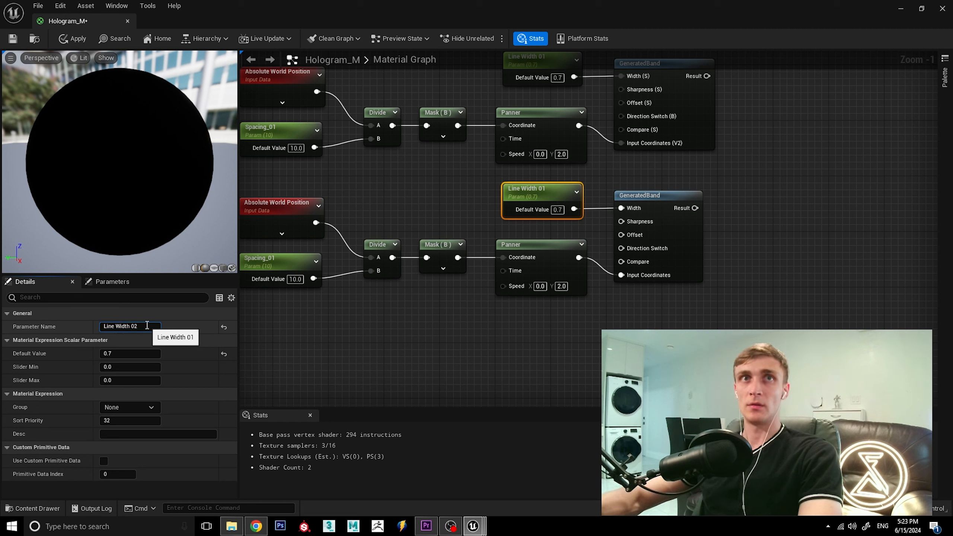
key(Return)
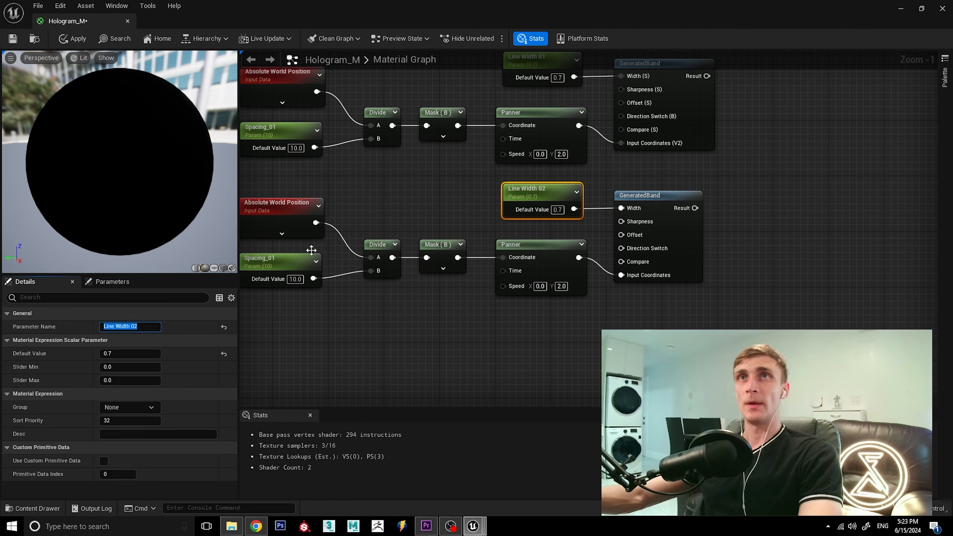
click(558, 209)
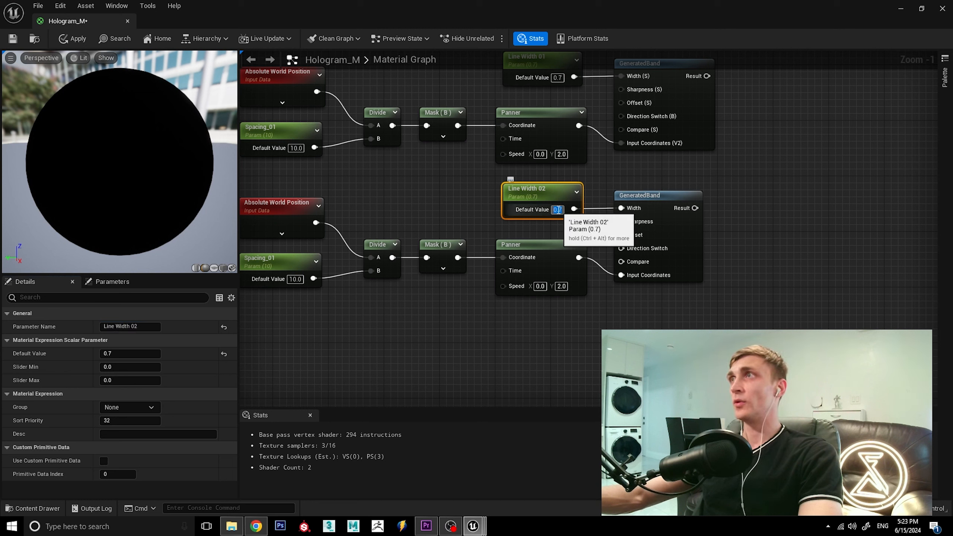
key(alt+Tab)
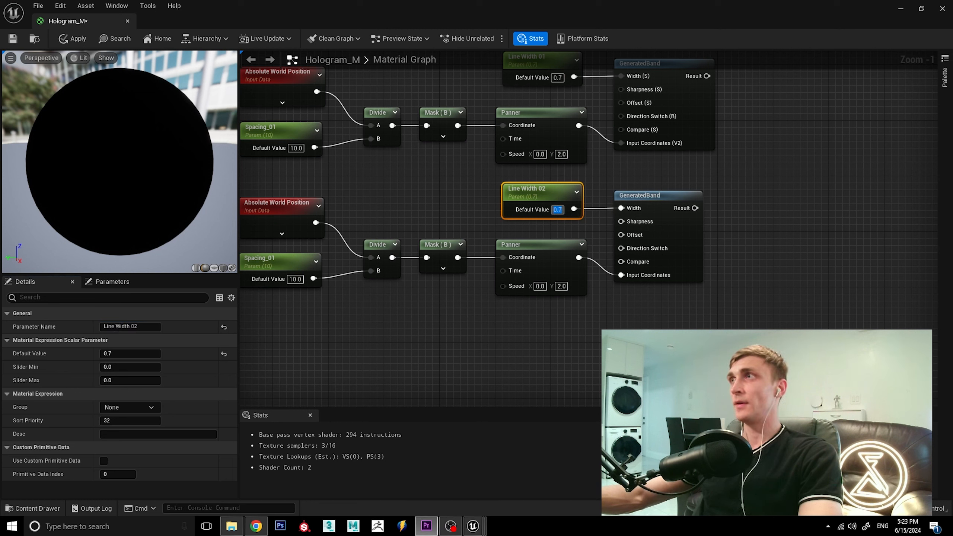
key(alt+Tab)
key(BackSpace)
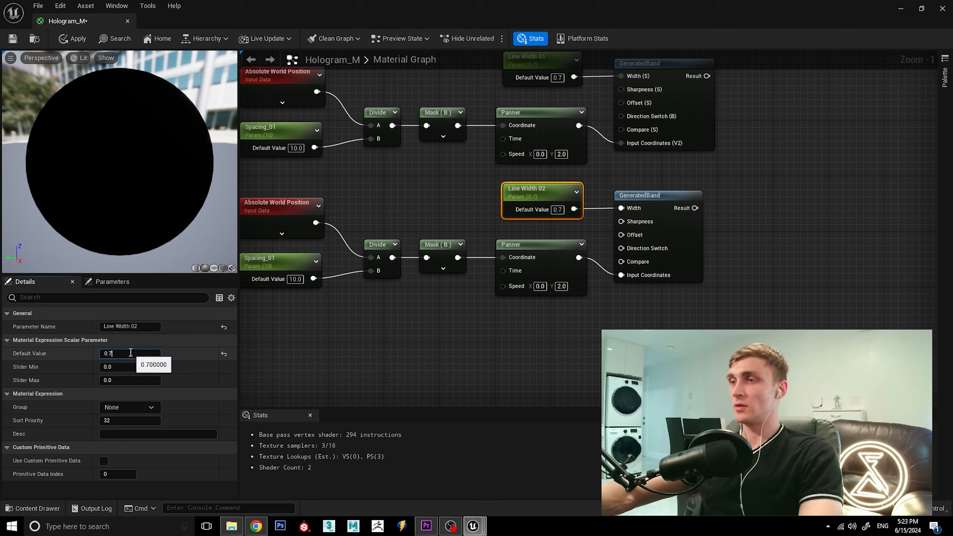
key(Return)
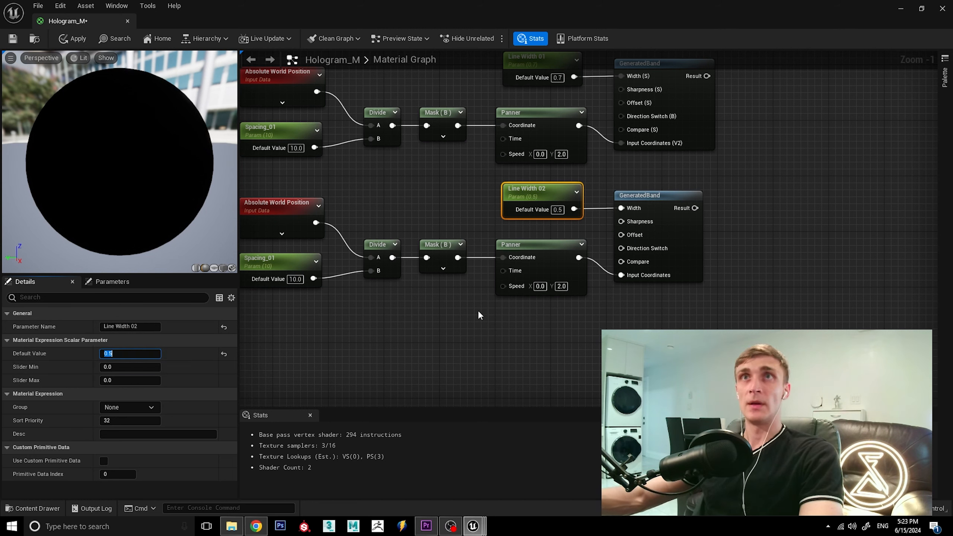
Step: Set the duplicated Panner node's Speed Y to 0.4
click(564, 286)
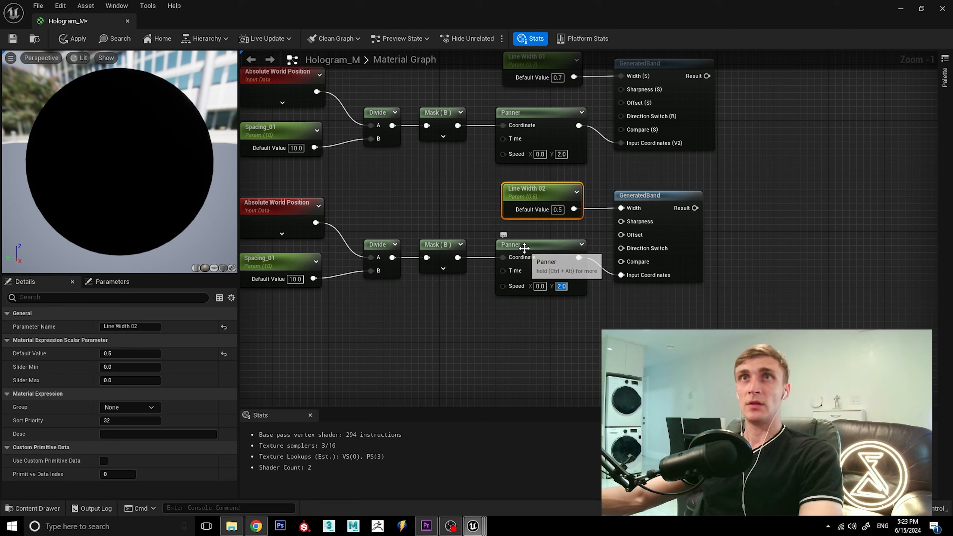
click(130, 353)
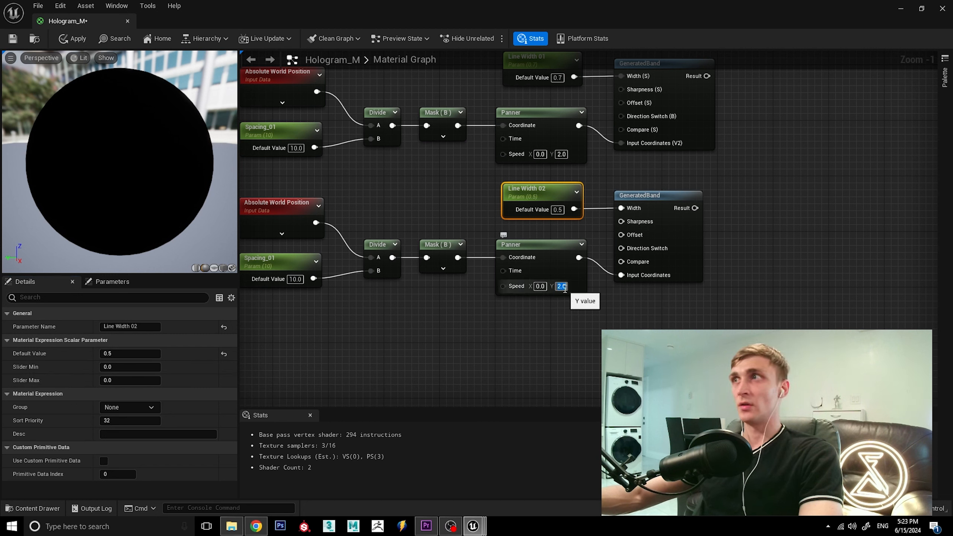
text(0.)
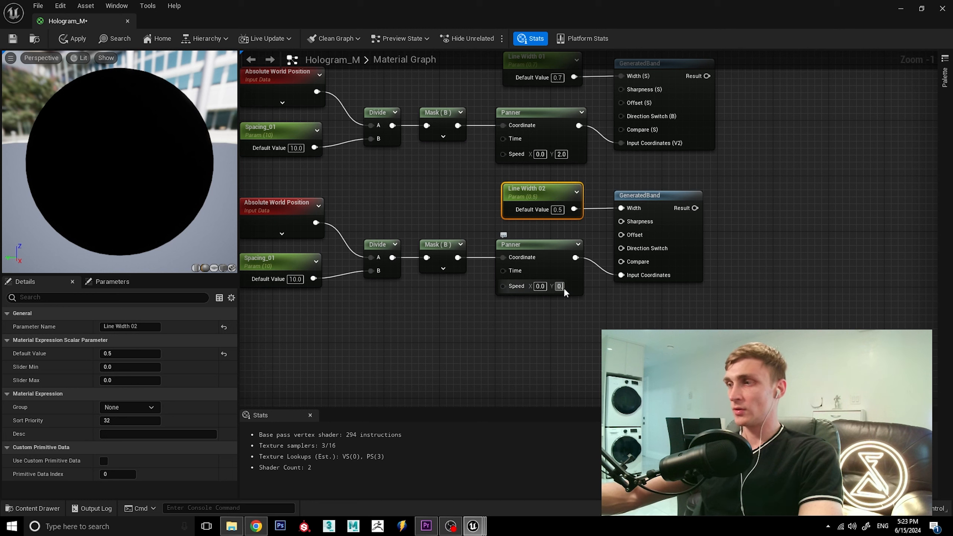
text(4)
click(562, 307)
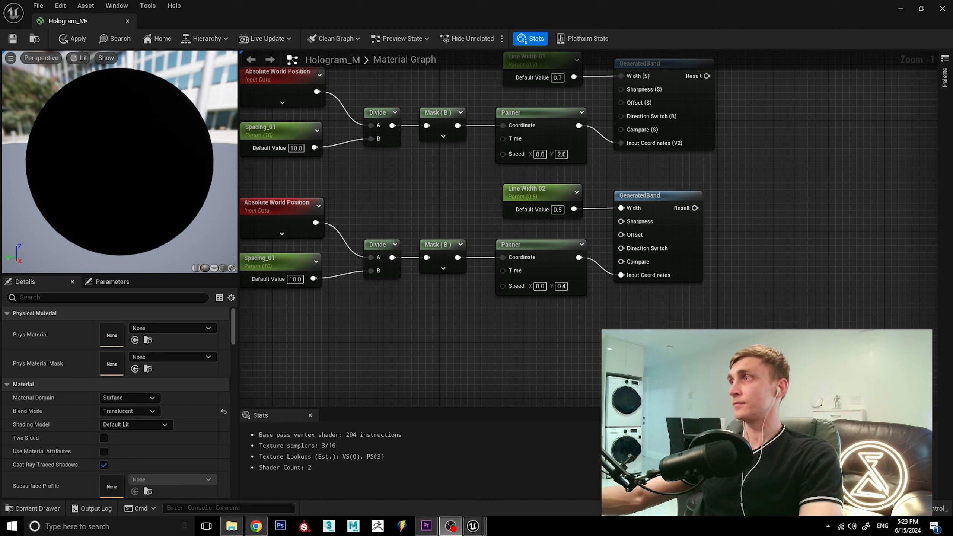
Step: Set the duplicated Panner node's Speed Y to 4
click(562, 286)
text(4)
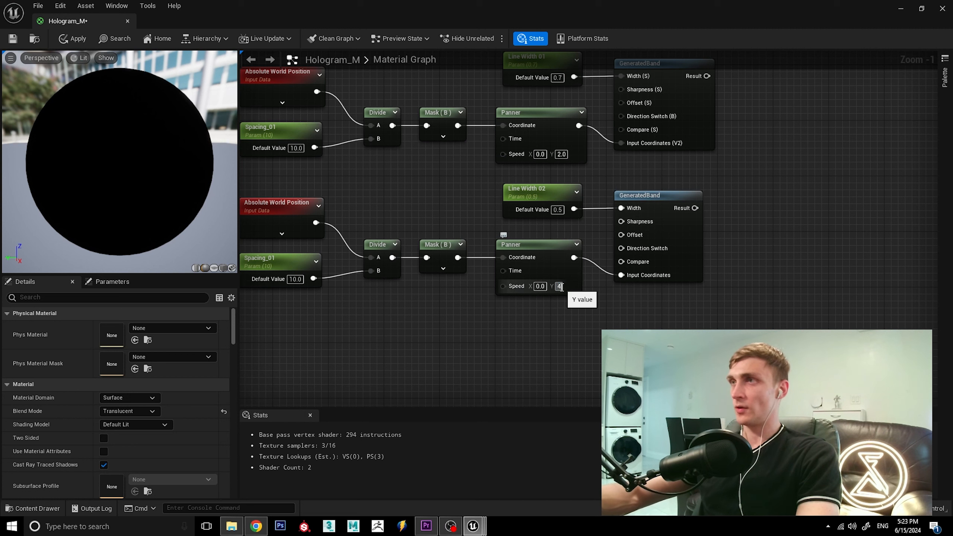
key(Return)
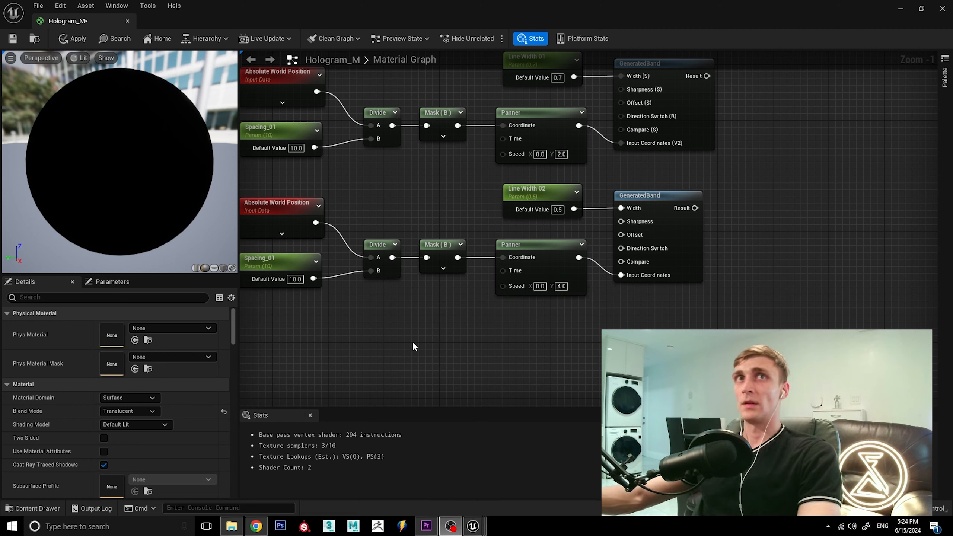
Step: Rename the second band chain's spacing parameter as Spacing_02 and set its default value to 20
click(272, 257)
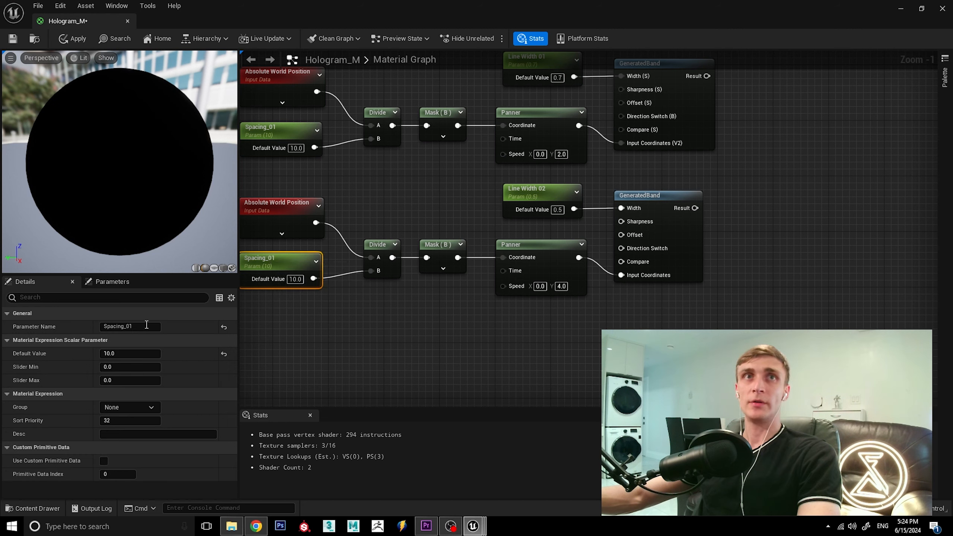
click(144, 325)
key(BackSpace)
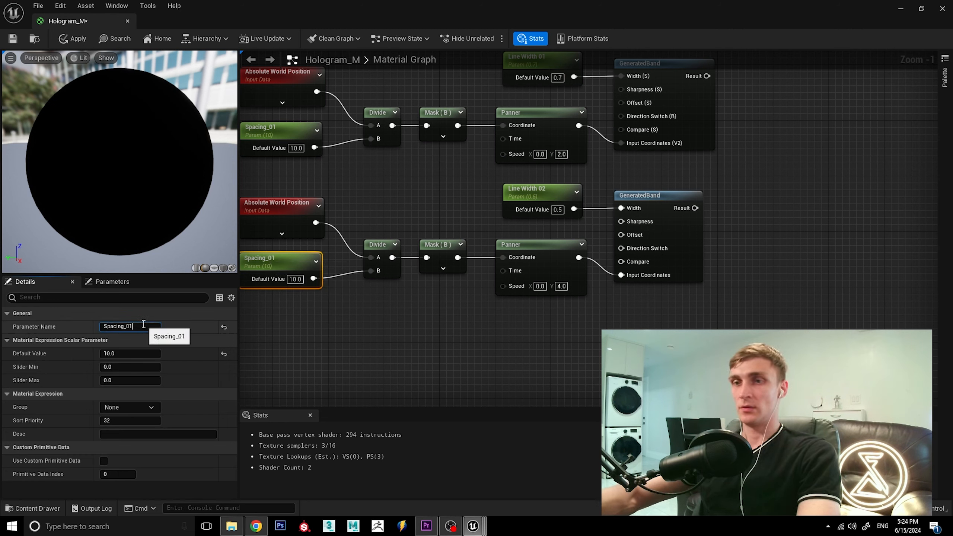
text(2)
key(Return)
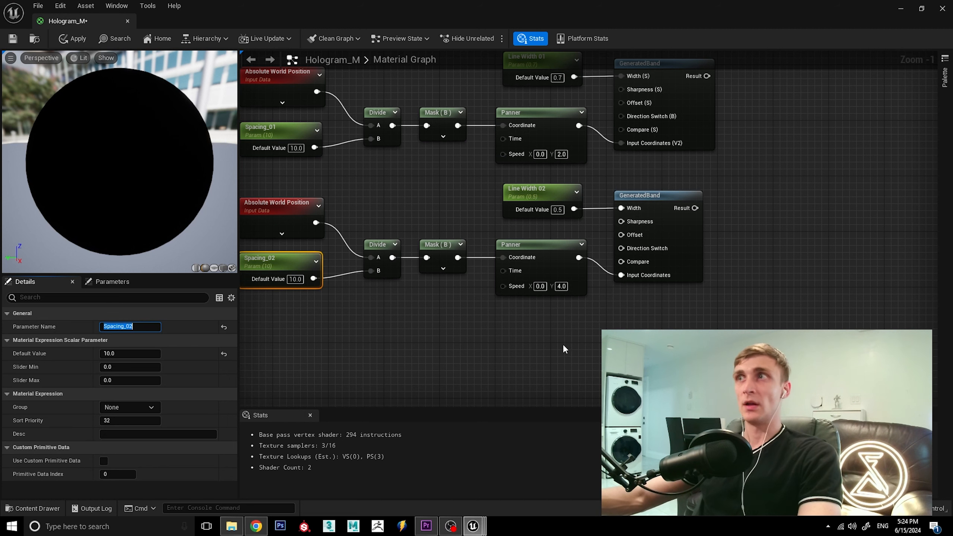
key(alt+Tab)
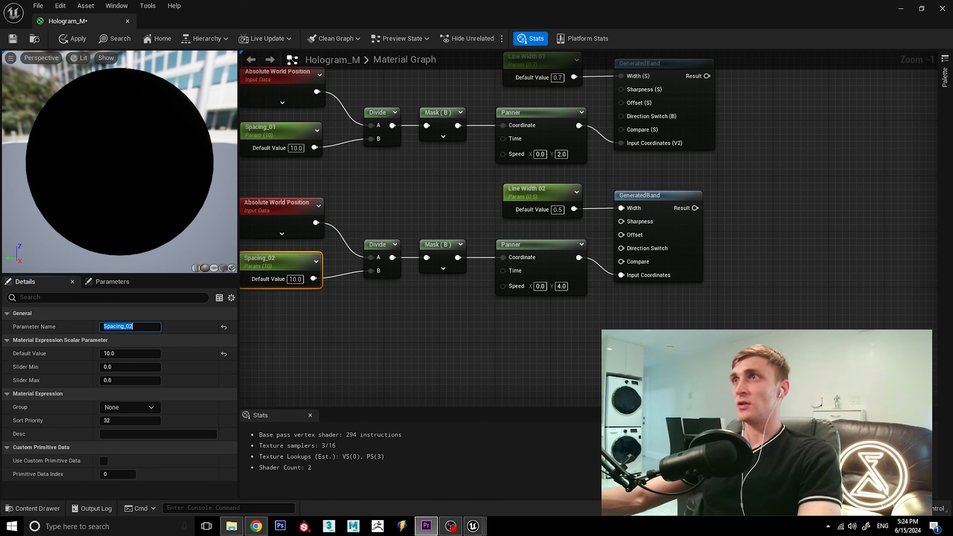
click(297, 279)
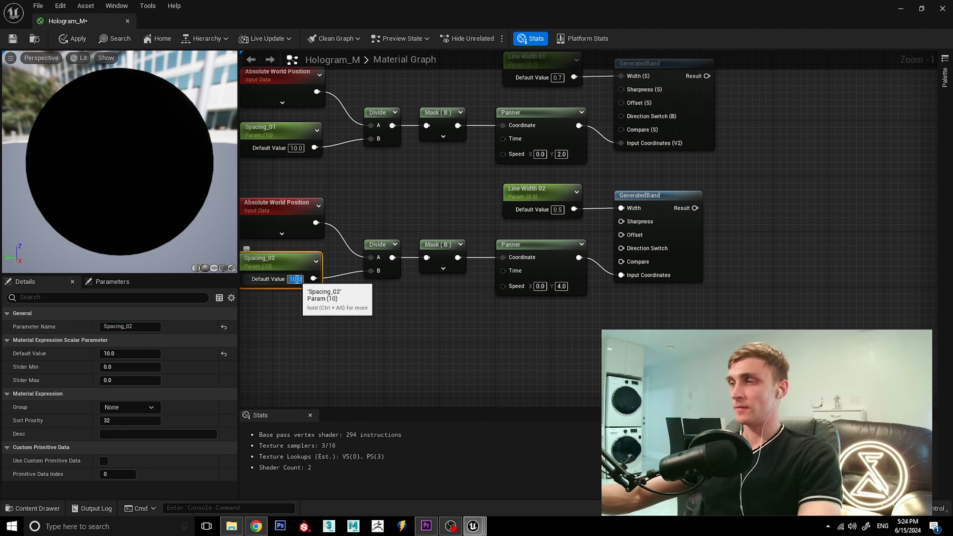
text(20)
click(319, 316)
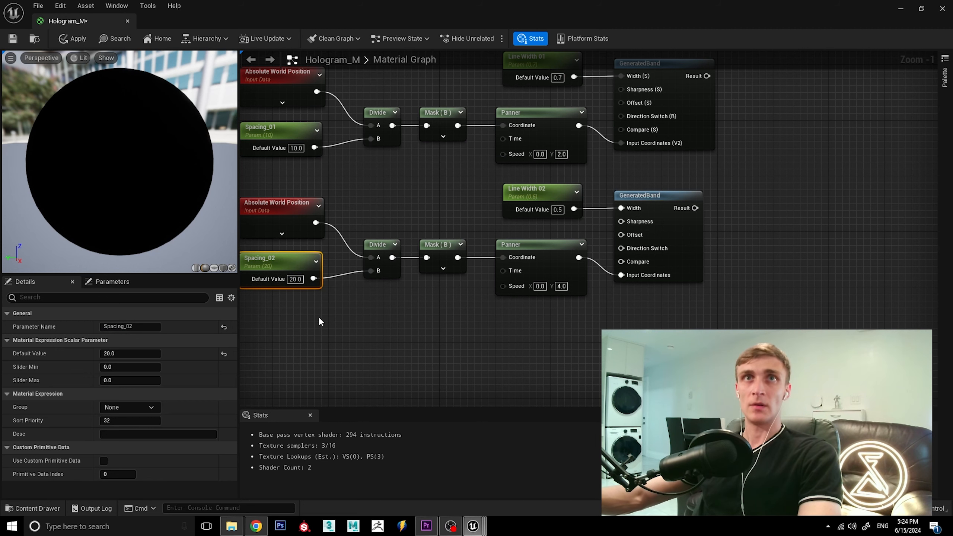
Step: Duplicate the second band node chain and place the copy directly below it as a third chain
scroll(319, 317, down, 2)
scroll(319, 316, down, 1)
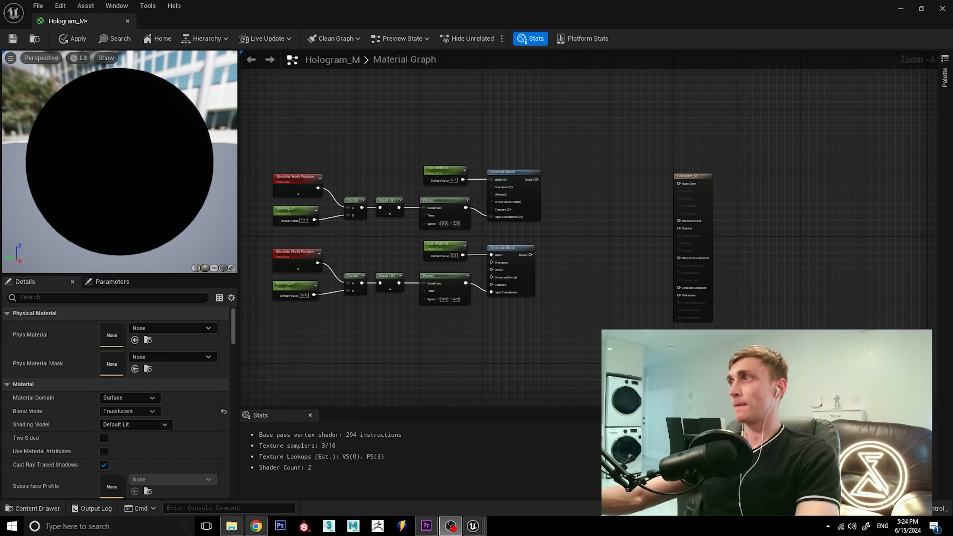
drag(556, 333, 302, 255)
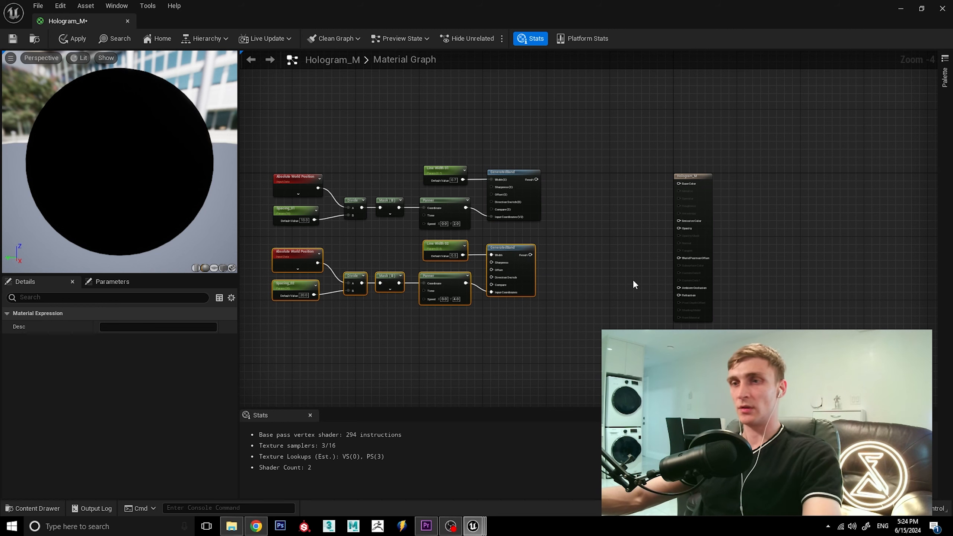
key(ctrl+v)
drag(767, 263, 504, 322)
scroll(504, 322, up, 3)
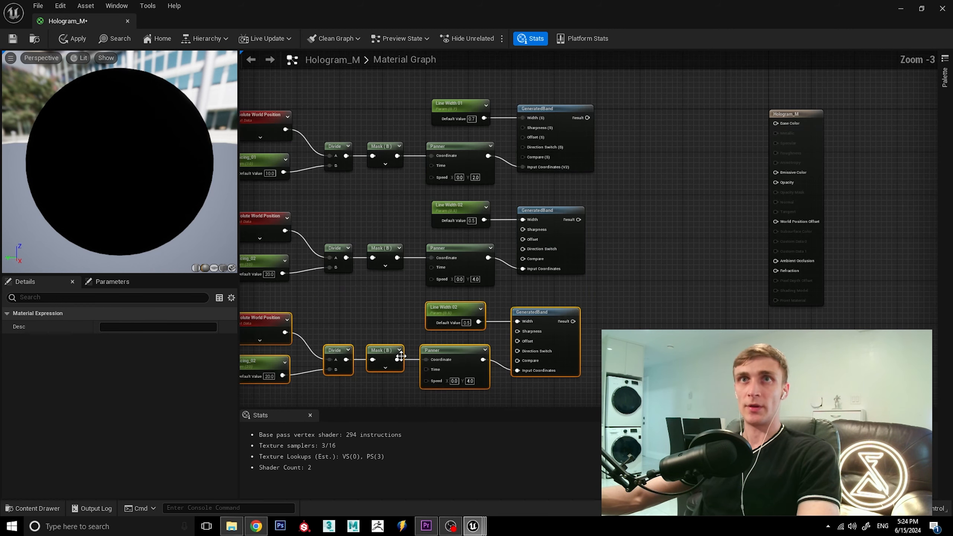
Step: Rename the third band chain's line width parameter as Line Width 03
scroll(548, 285, down, 1)
click(548, 281)
click(580, 267)
click(543, 280)
click(147, 325)
click(147, 325)
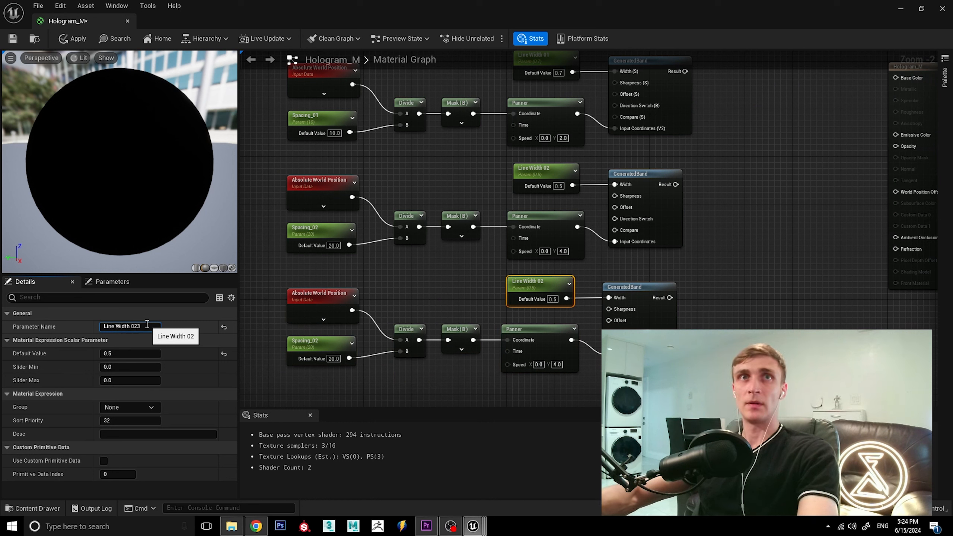
key(BackSpace)
text(3)
key(Return)
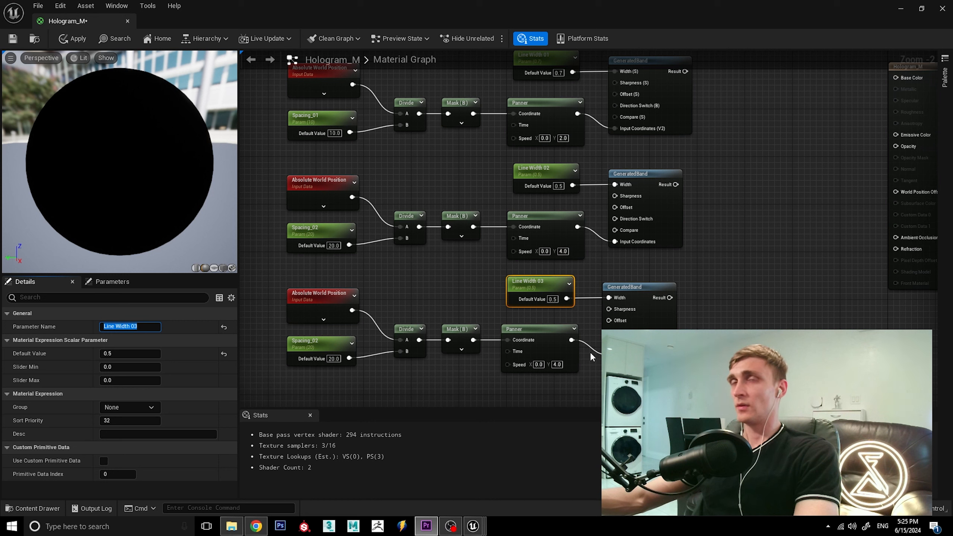
Step: Set the default value of the third band chain's spacing parameter to 1 and rename the parameter as Spacing_03
click(319, 351)
click(337, 358)
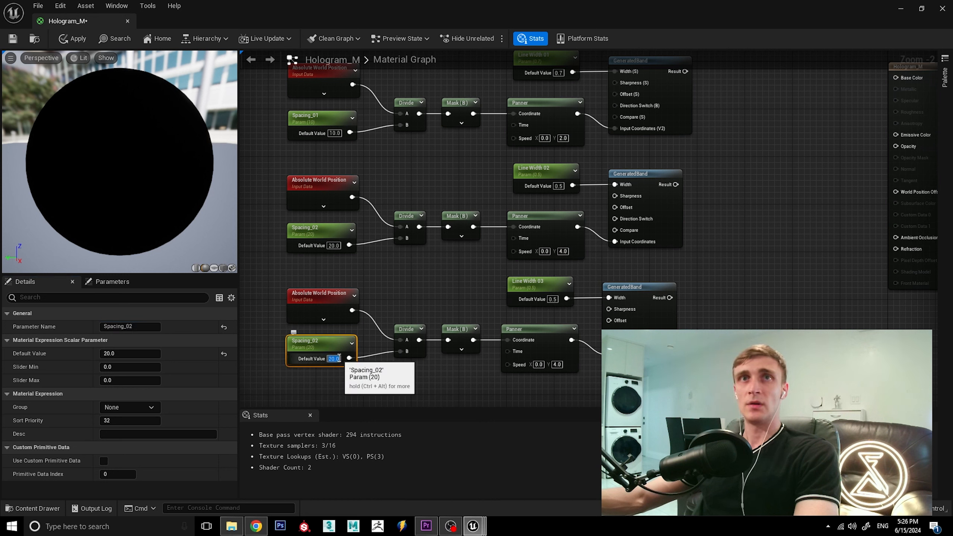
text(1)
key(Return)
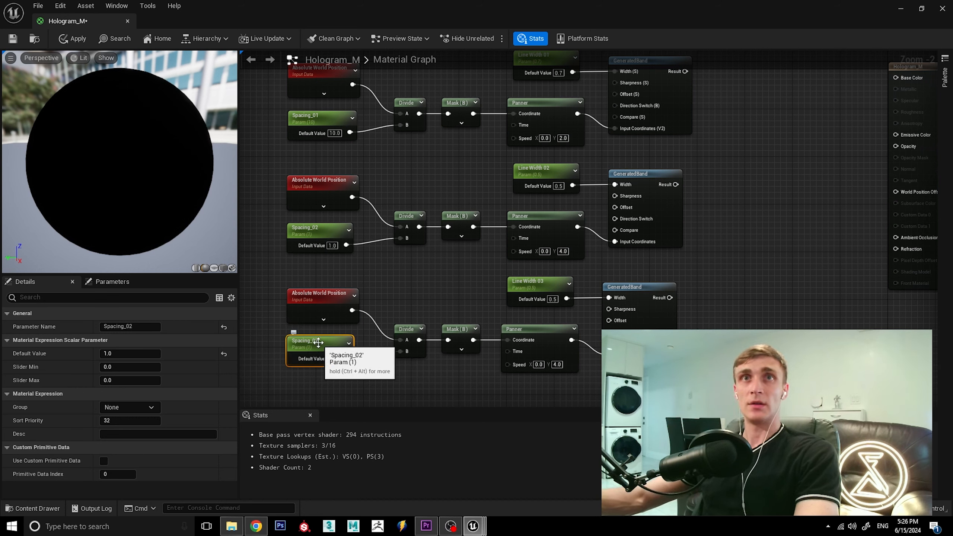
click(145, 326)
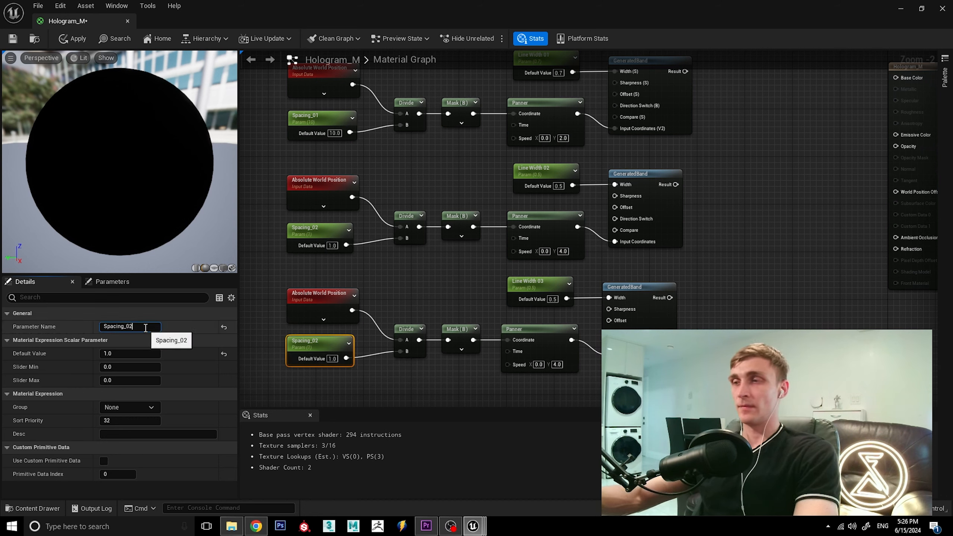
key(BackSpace)
text(3)
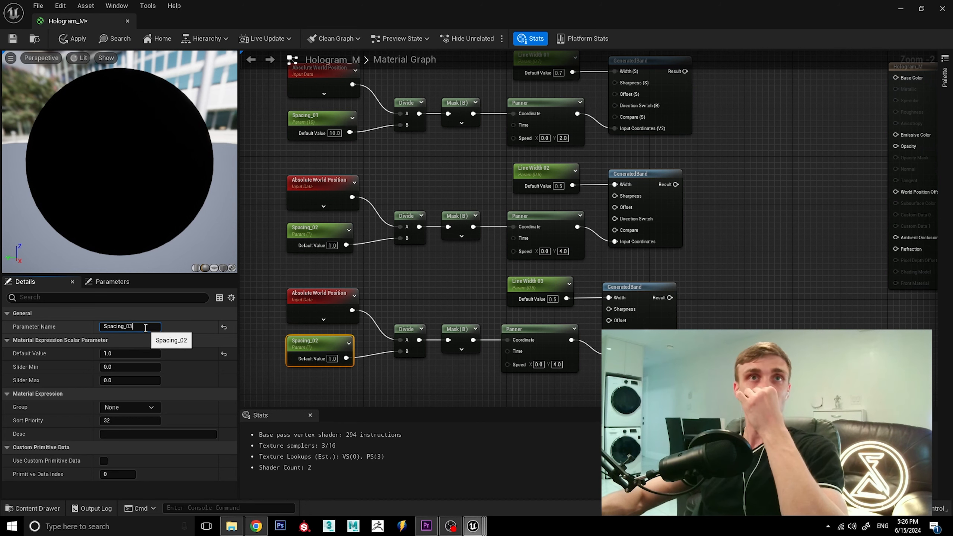
key(Return)
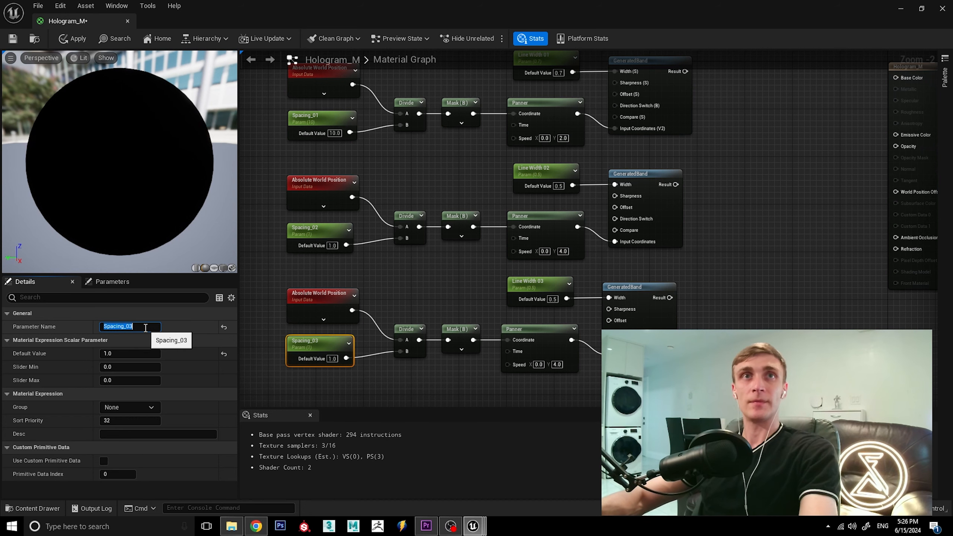
click(367, 379)
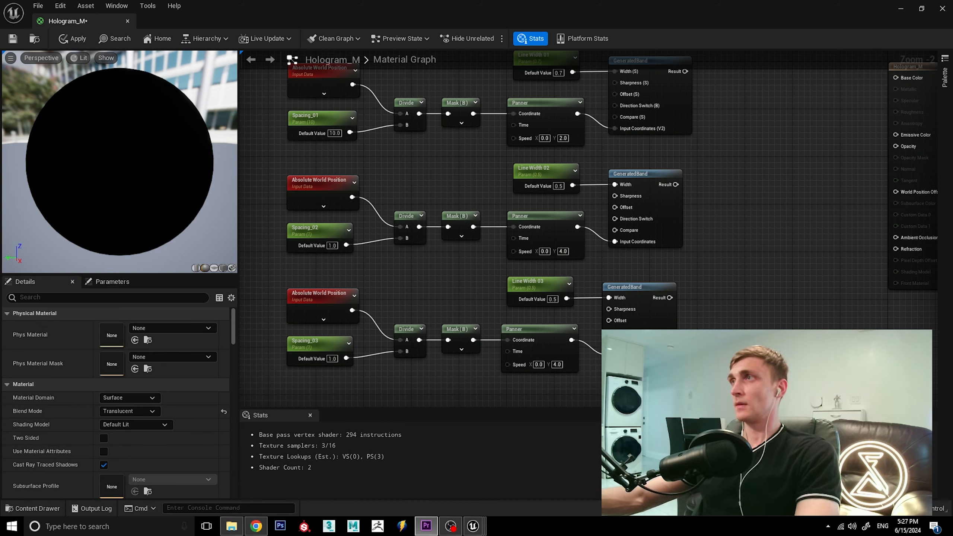
Step: Add a Fresnel_Function node below and just beyond the third GeneratedBand node
scroll(716, 289, down, 3)
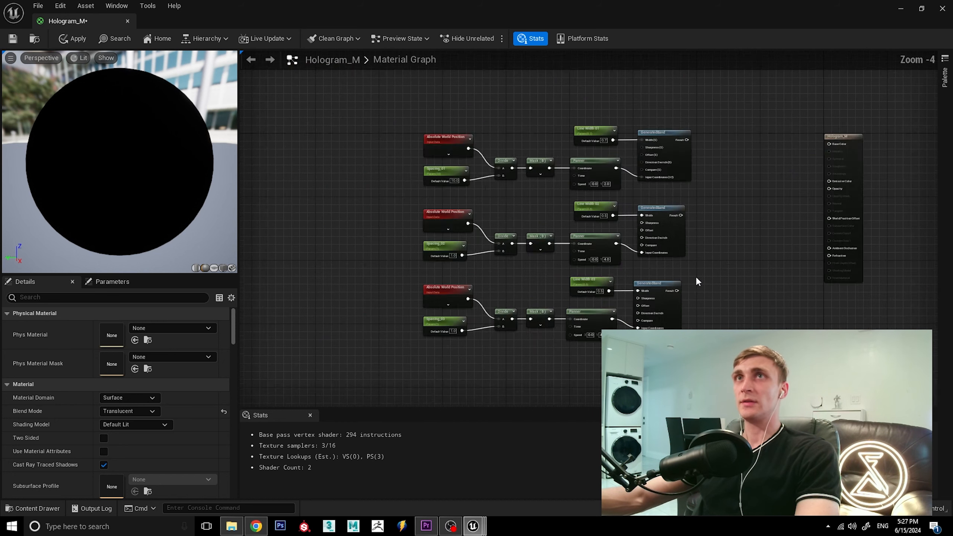
scroll(743, 351, up, 2)
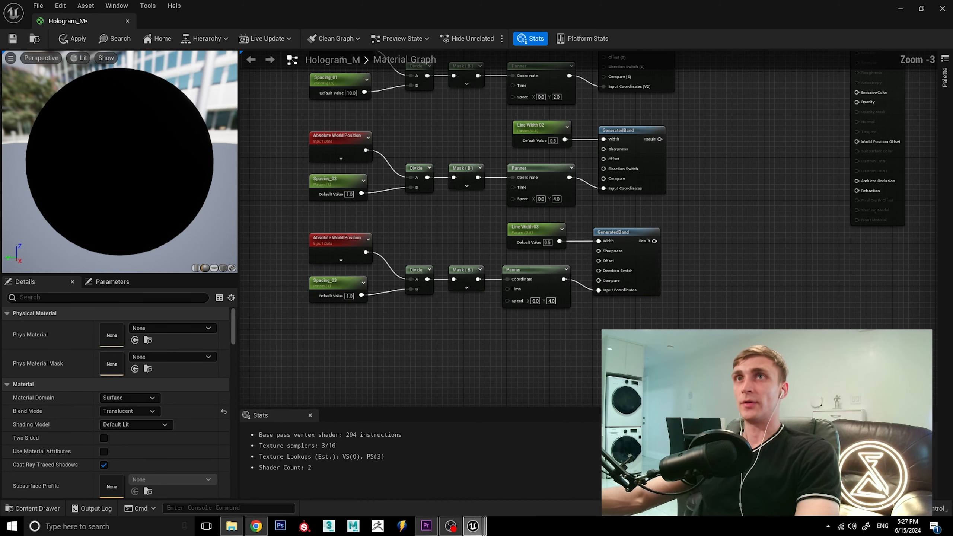
right_click(647, 327)
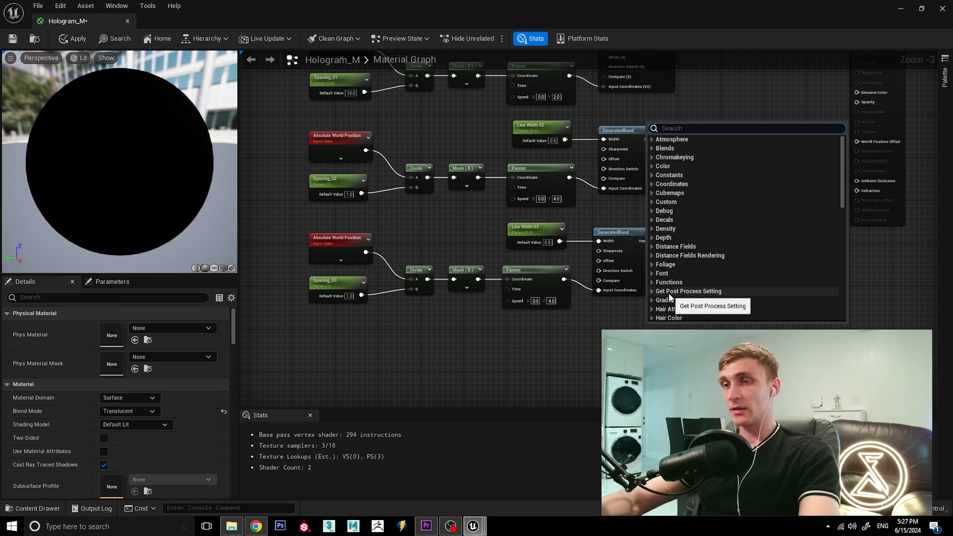
text(Fresnel)
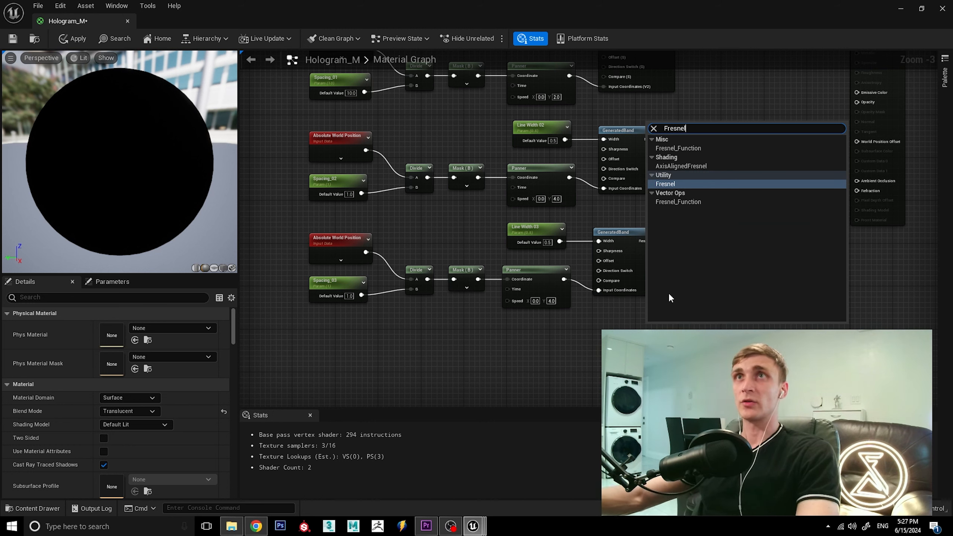
click(678, 149)
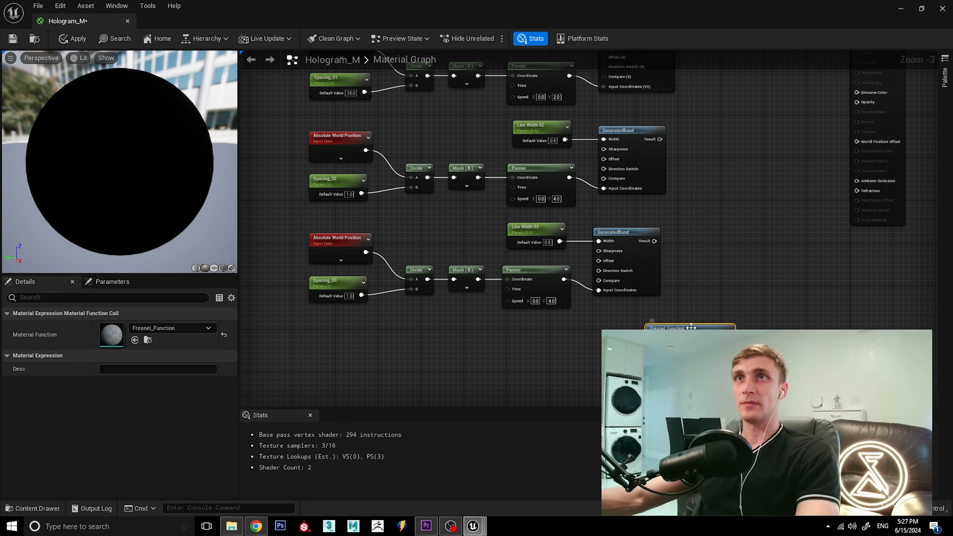
drag(691, 328, 724, 304)
scroll(468, 193, down, 1)
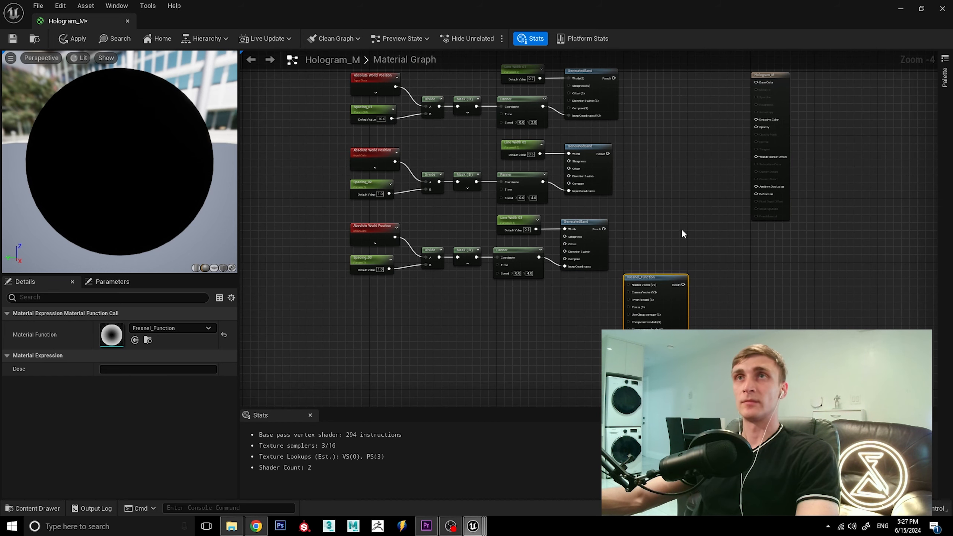
click(682, 230)
Step: Add a constant node beside Fresnel_Function and convert it to a parameter named Glow Power
click(451, 525)
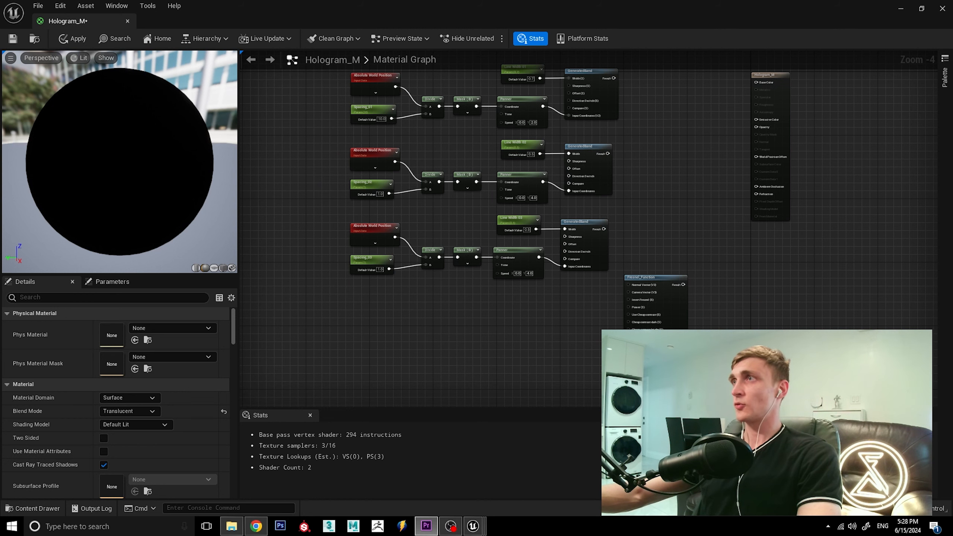
click(599, 304)
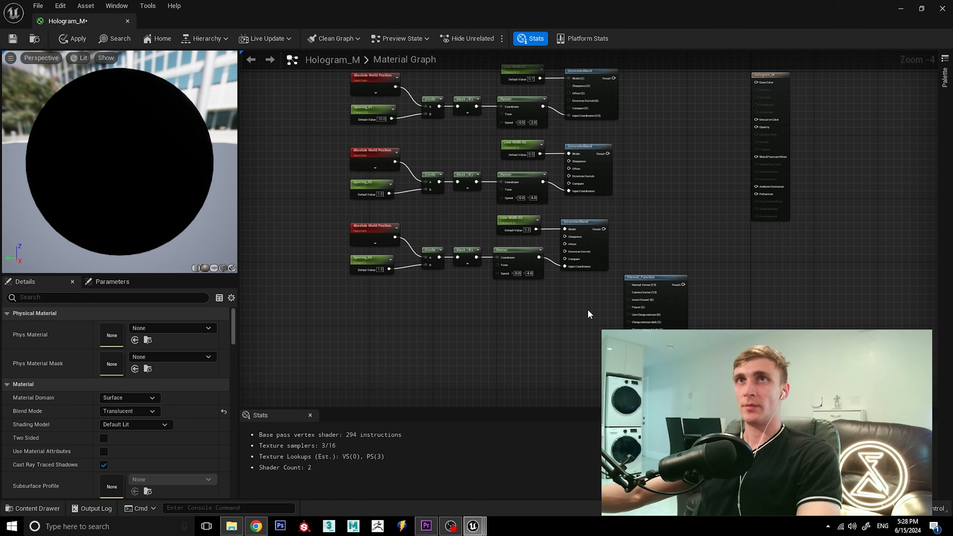
click(588, 311)
drag(595, 311, 580, 305)
right_click(579, 304)
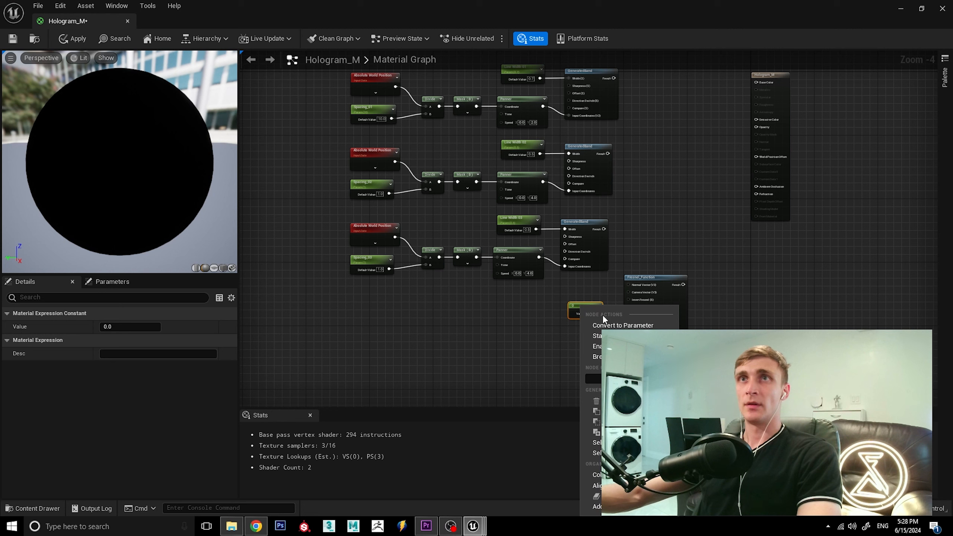
click(618, 325)
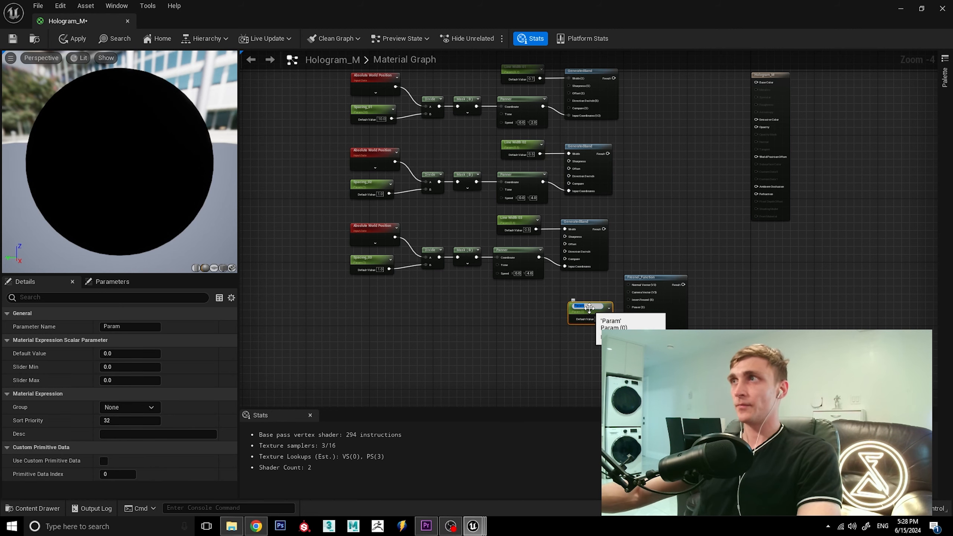
text(Glow)
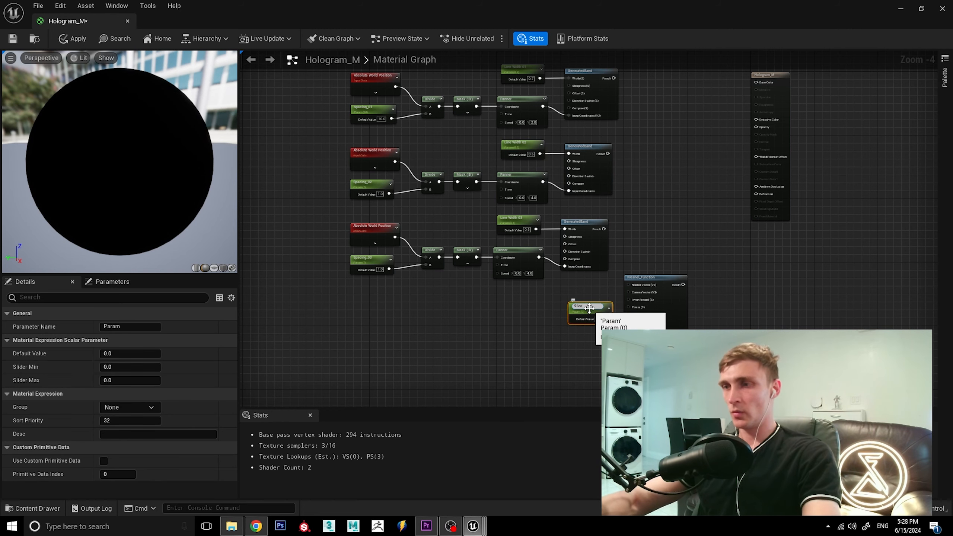
text( Power)
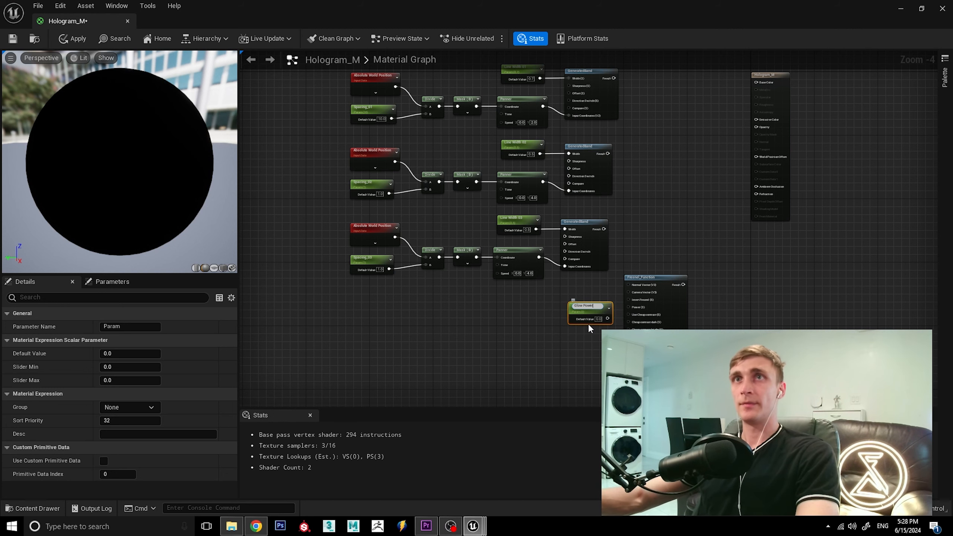
key(Return)
Step: Set the Glow Power default value to 5, connect it to Fresnel_Function's Power input and line up the two nodes
scroll(589, 325, up, 4)
click(597, 314)
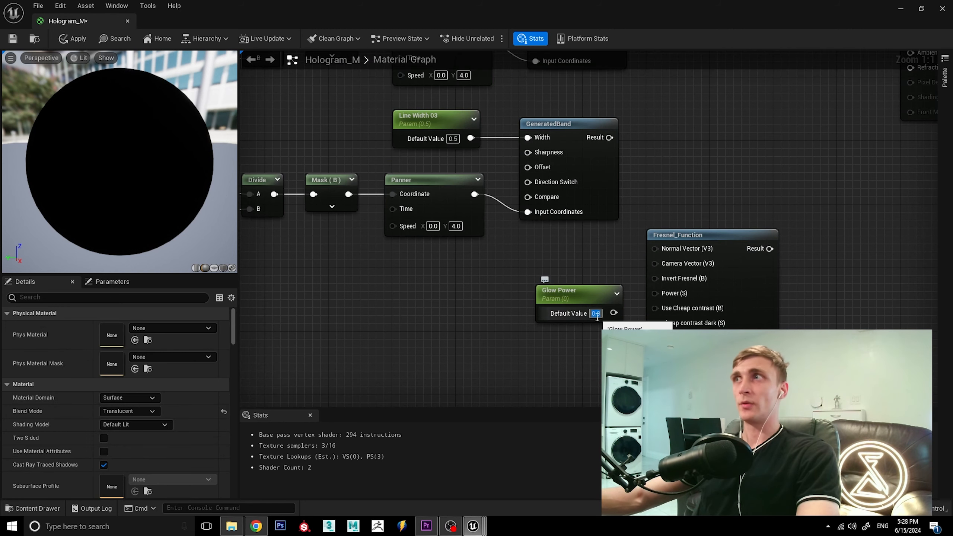
text(5)
key(Return)
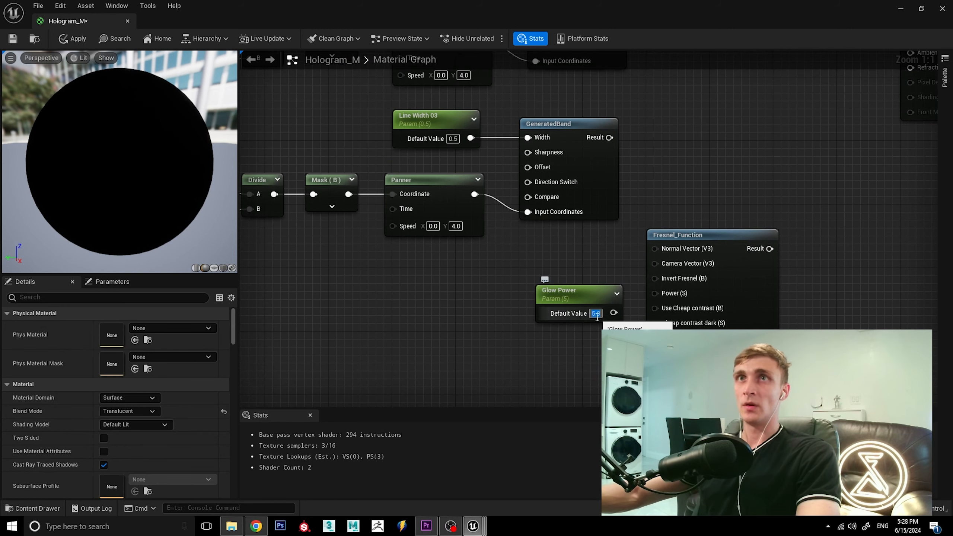
drag(614, 314, 656, 293)
drag(687, 235, 688, 252)
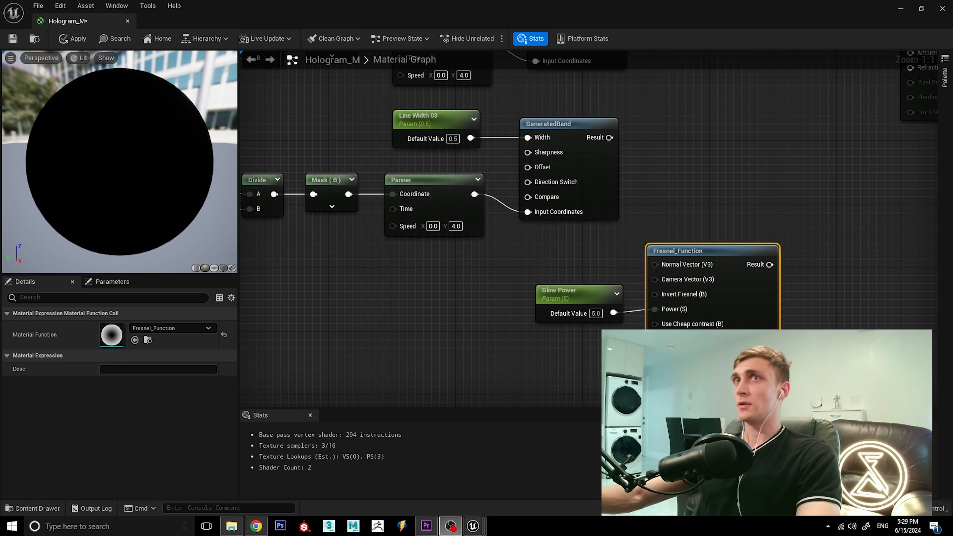
click(589, 348)
Step: Add a Texture Sample node and place it next to the Fresnel_Function node's result side
scroll(609, 222, down, 2)
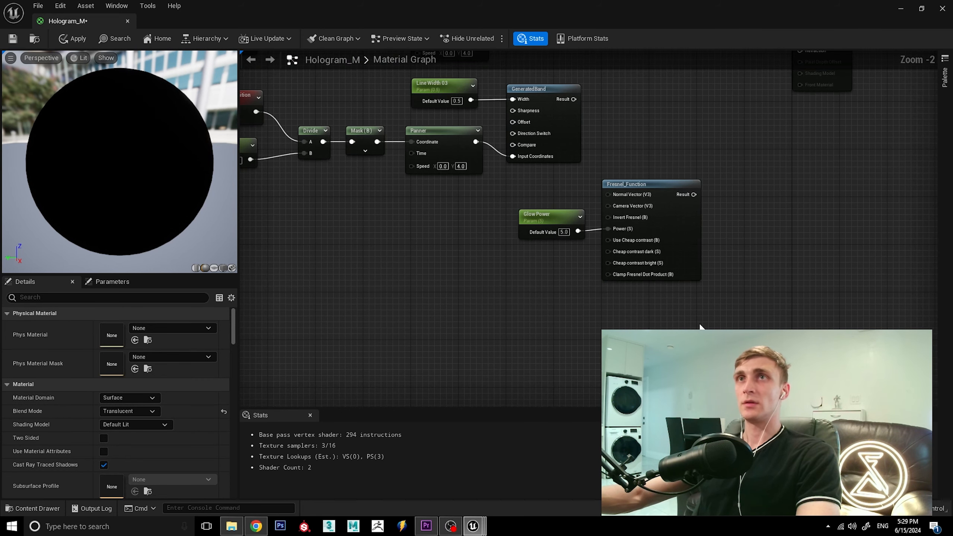
click(755, 236)
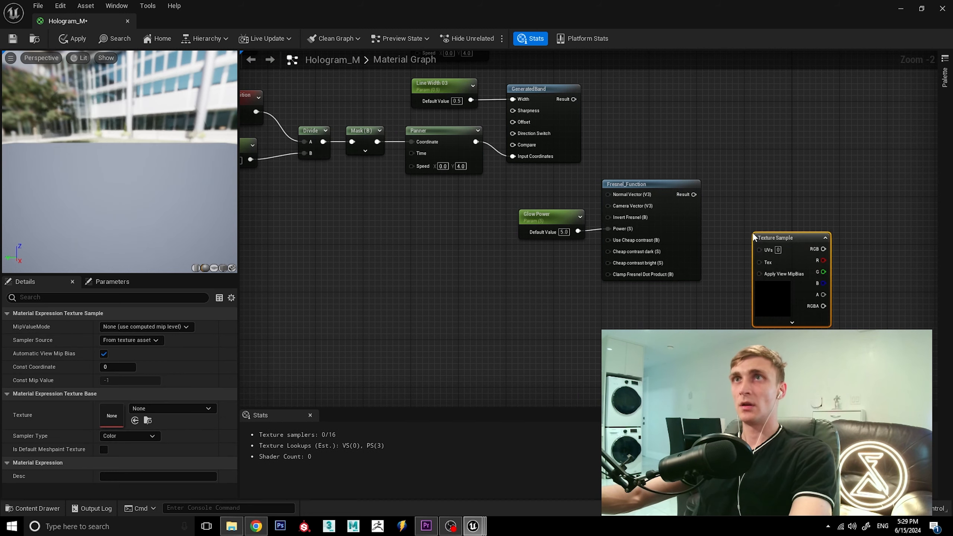
drag(754, 237, 734, 208)
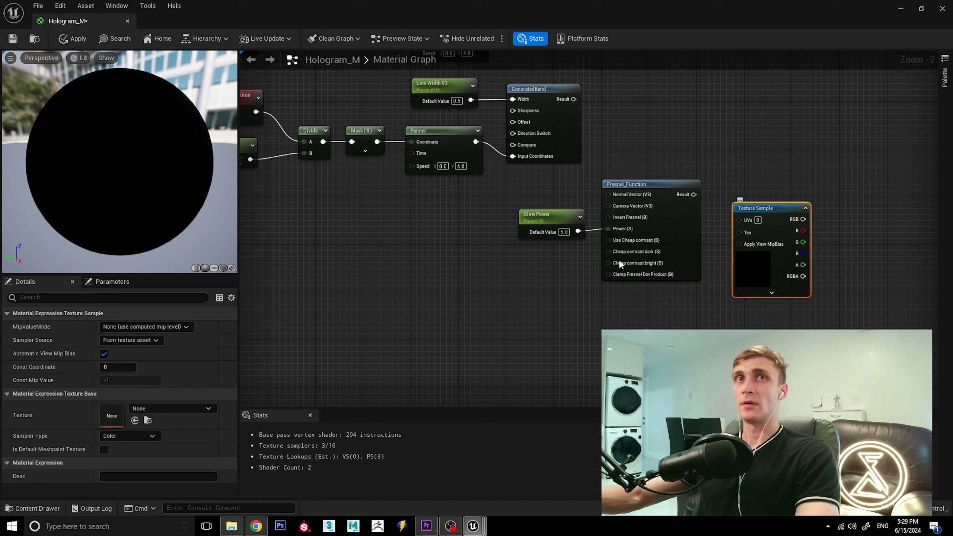
Step: Assign the T_Perlin_Noise_M texture to the Texture Sample node and move the node below Fresnel_Function
click(195, 410)
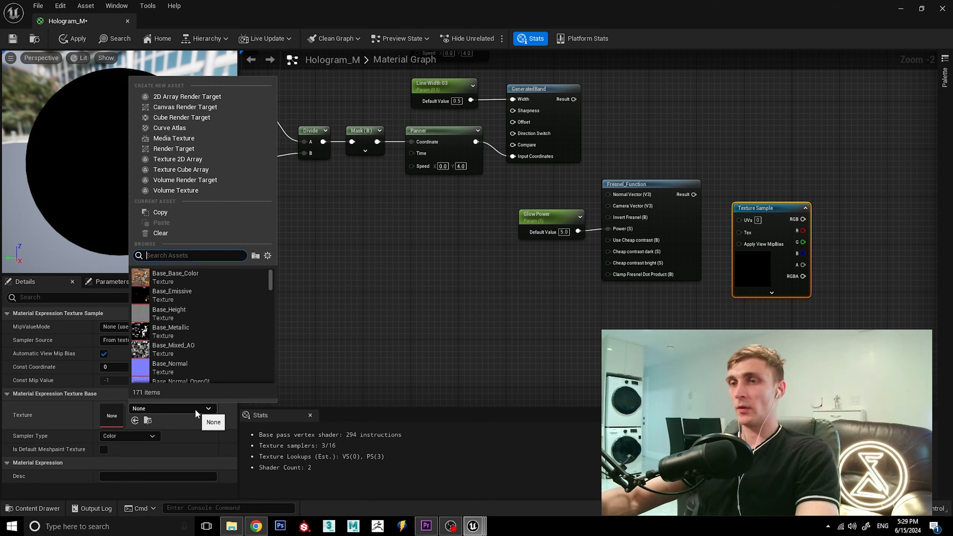
text(per)
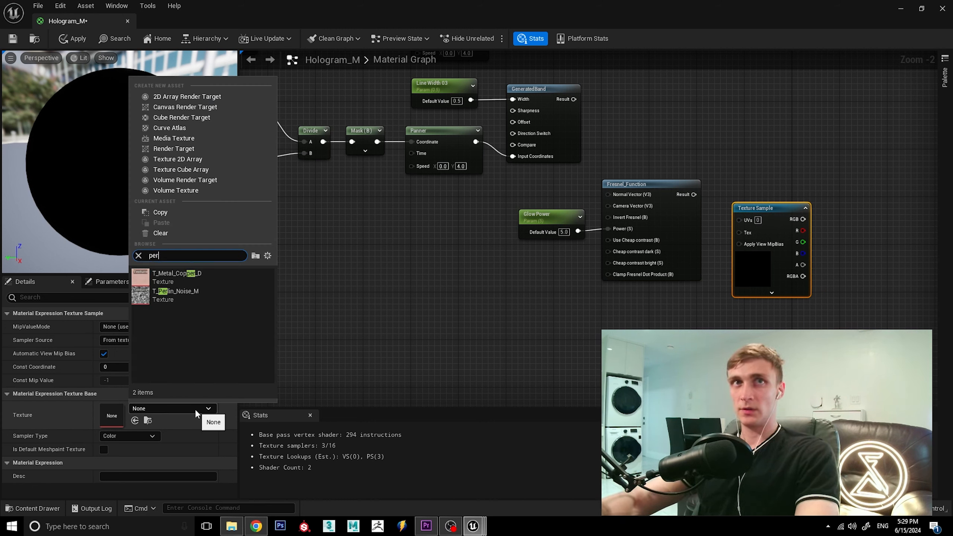
click(190, 287)
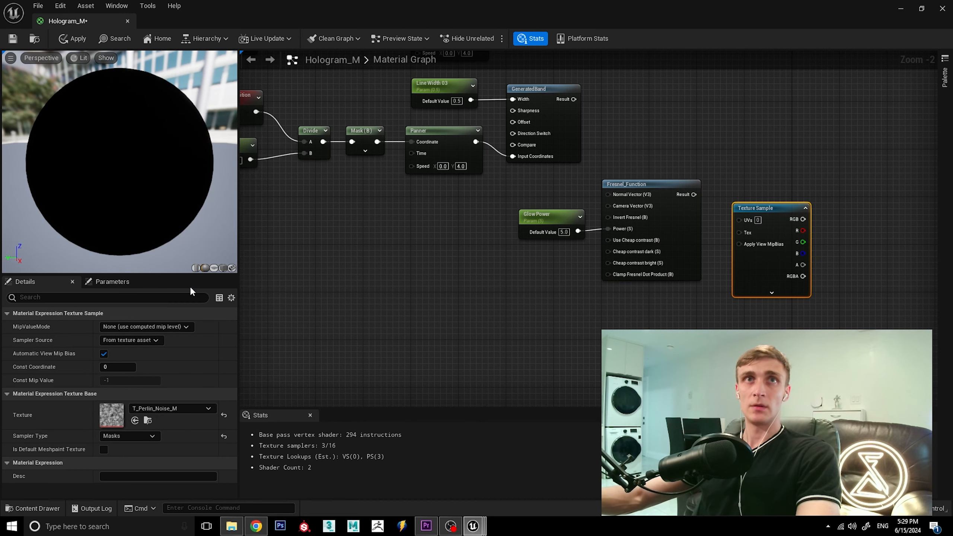
click(575, 328)
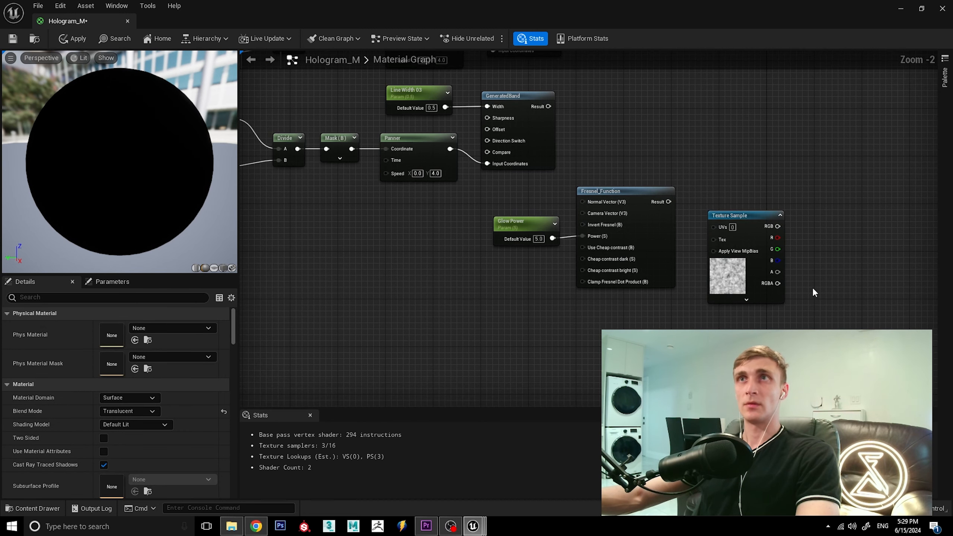
drag(757, 214, 757, 202)
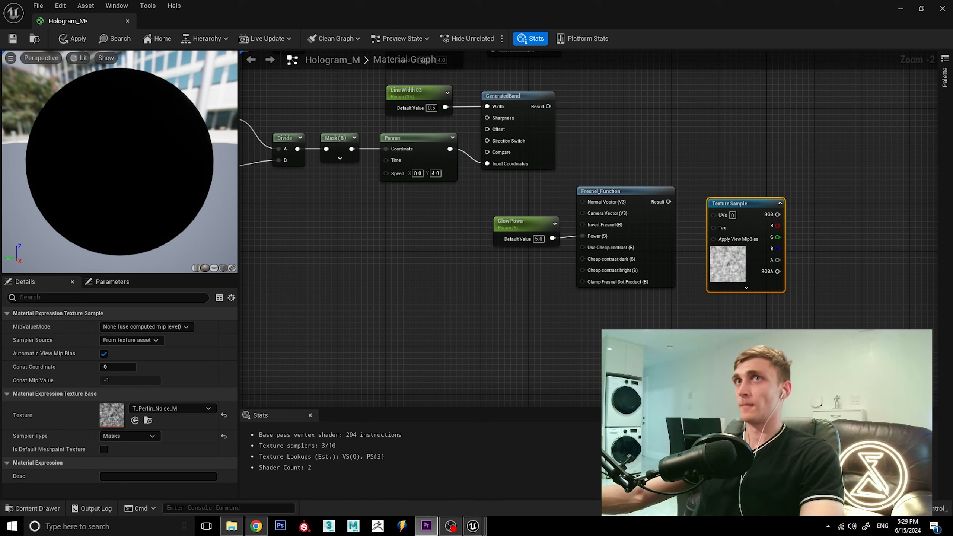
click(713, 316)
drag(740, 206, 631, 314)
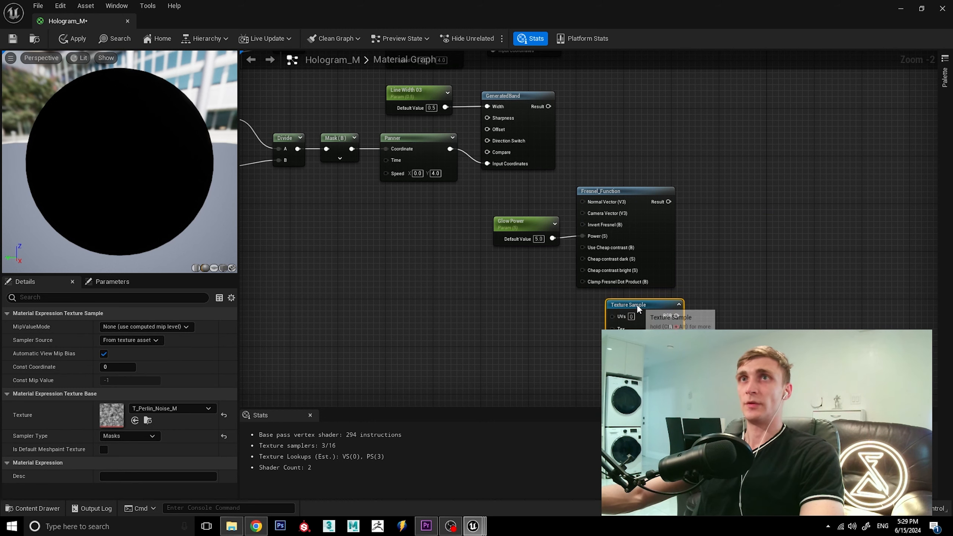
Step: Add a Panner node before the Texture Sample, connect it to the UVs input and line up the two nodes
right_drag(562, 350, 618, 327)
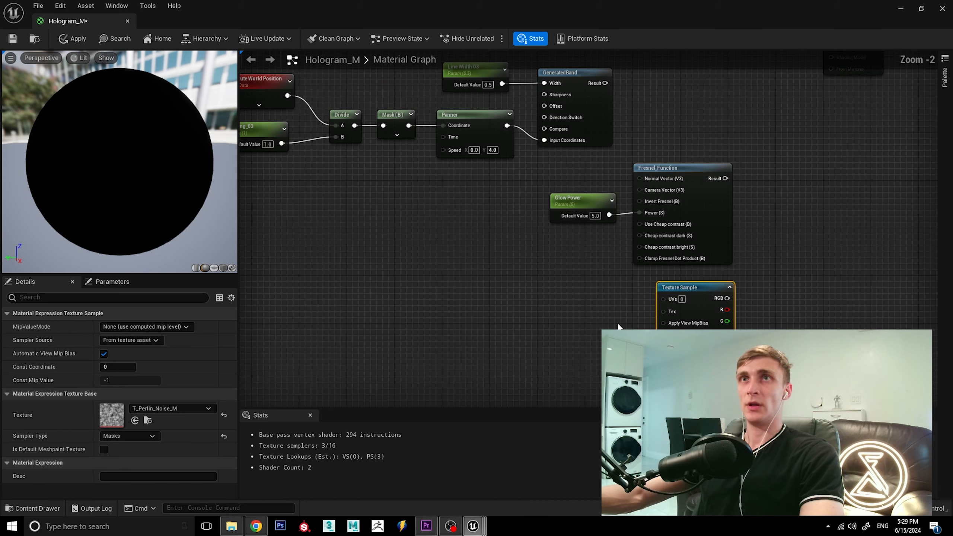
right_click(569, 315)
text(pan)
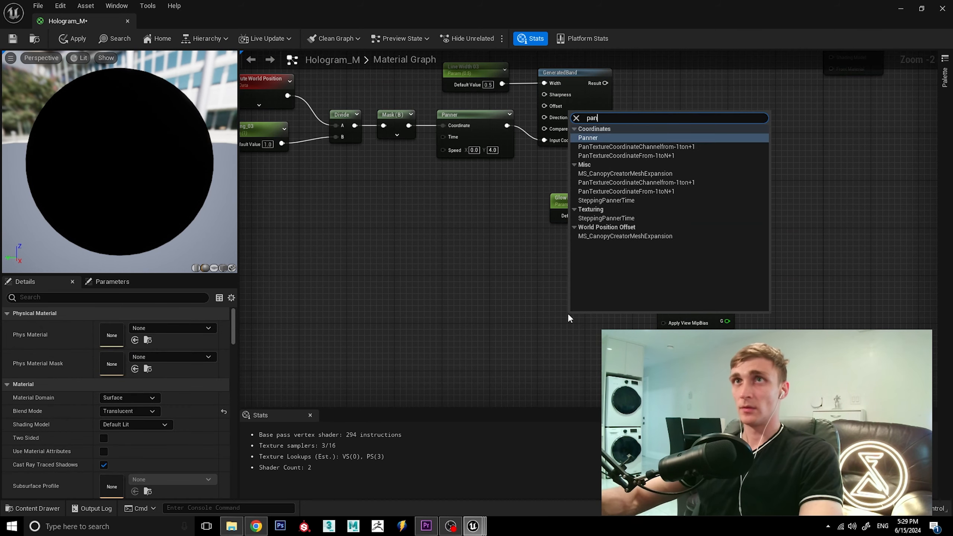
click(601, 138)
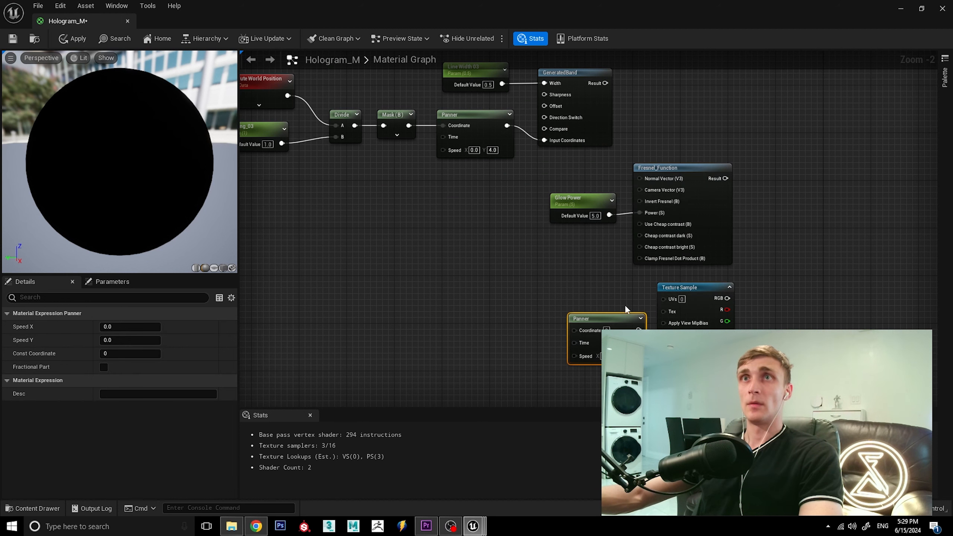
drag(614, 319, 662, 300)
drag(594, 295, 606, 287)
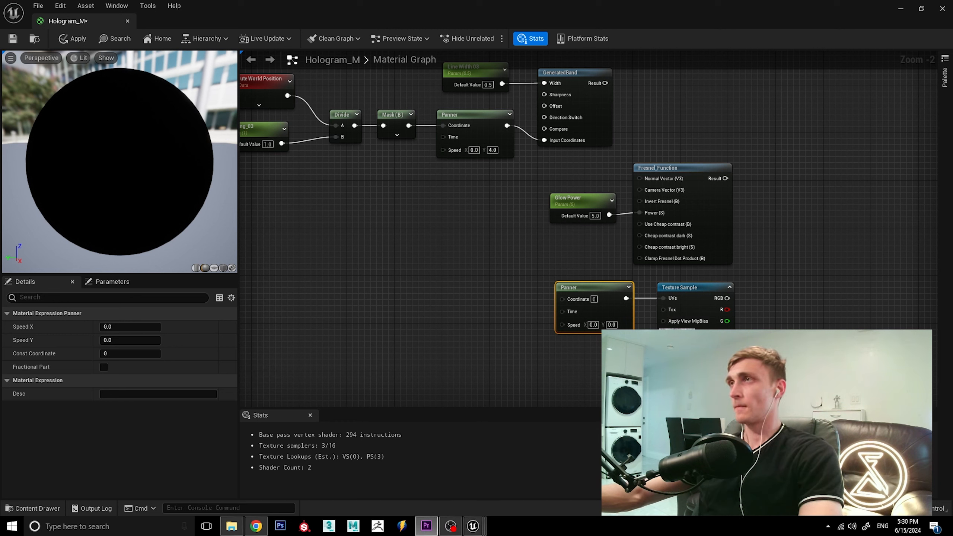
Step: Add a three-component vector constant before the new Panner and convert it to a parameter named Edge Glow Speed
click(456, 312)
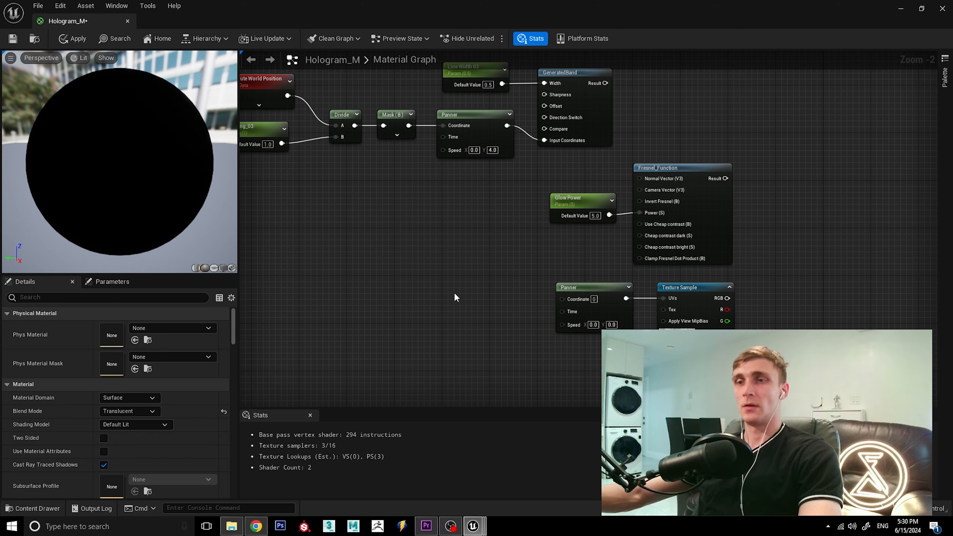
click(455, 295)
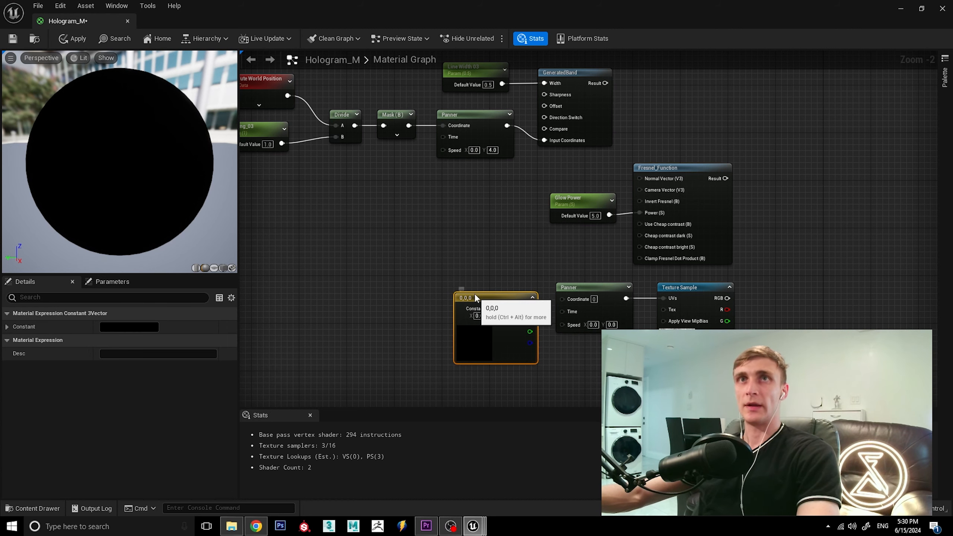
drag(474, 296, 463, 278)
right_click(463, 277)
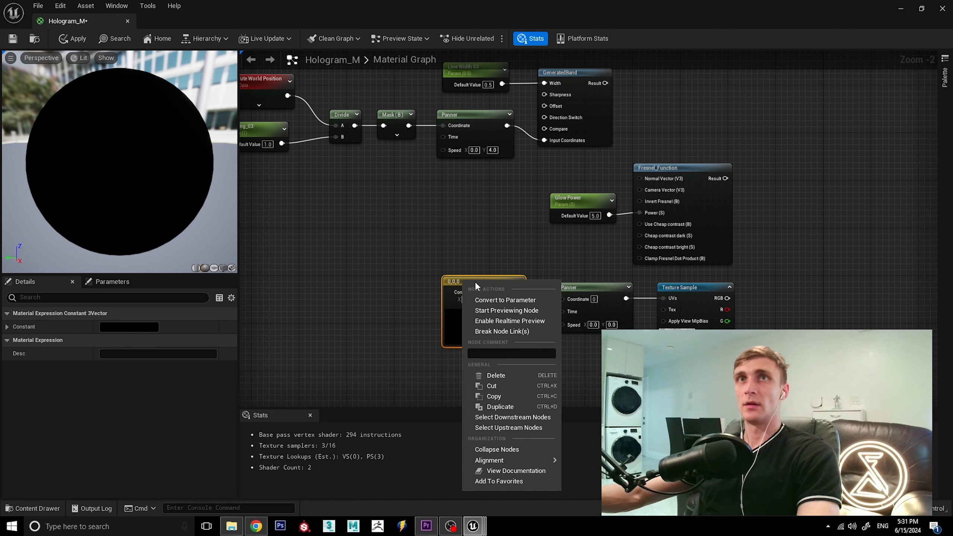
click(494, 299)
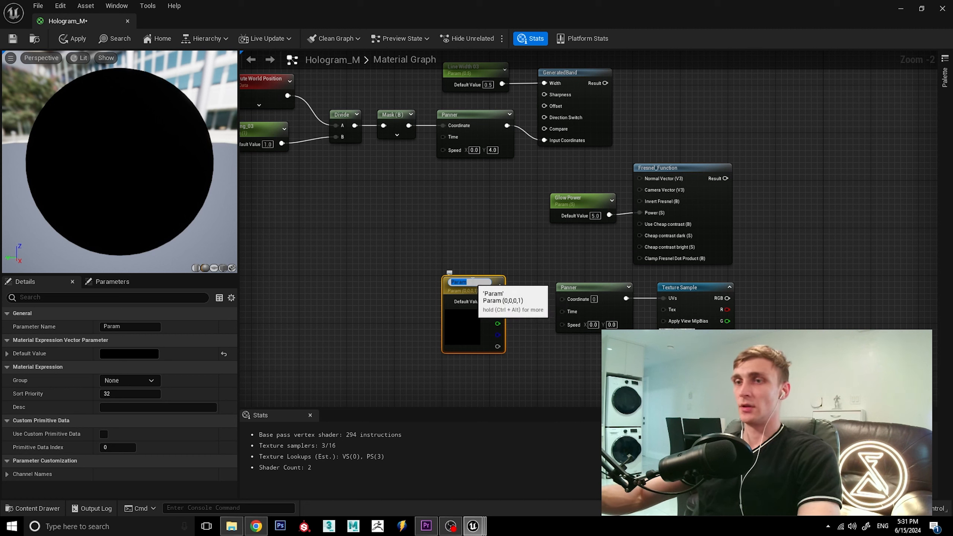
text(Edge)
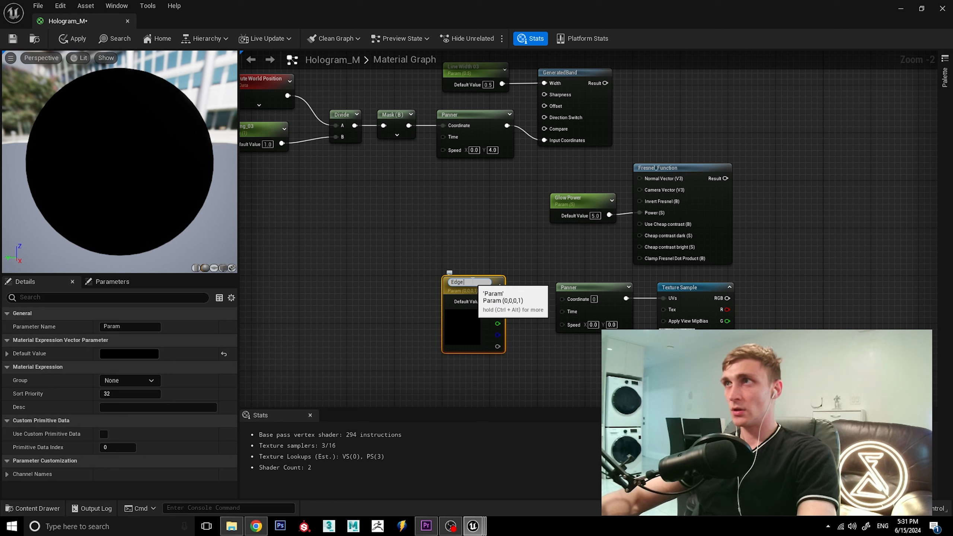
text( Glow S)
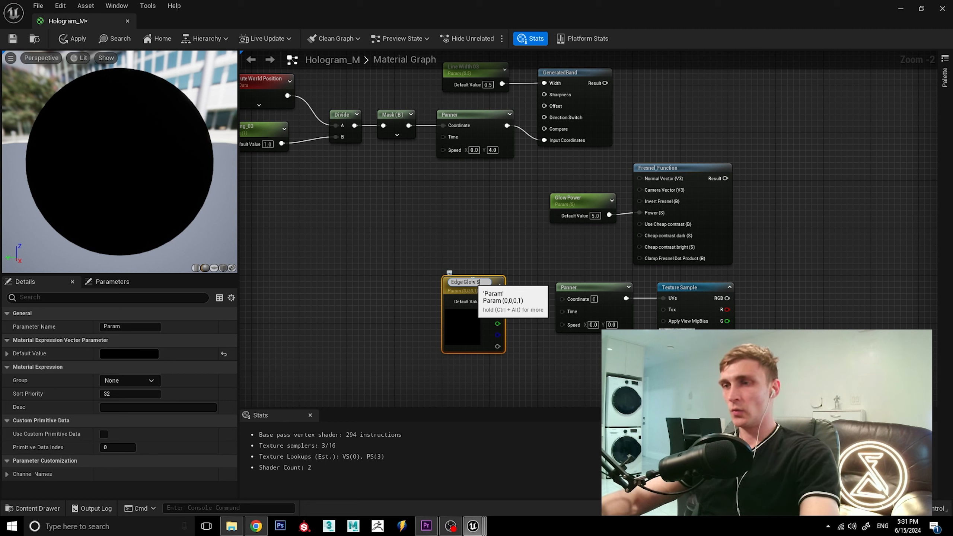
text(peed)
key(Return)
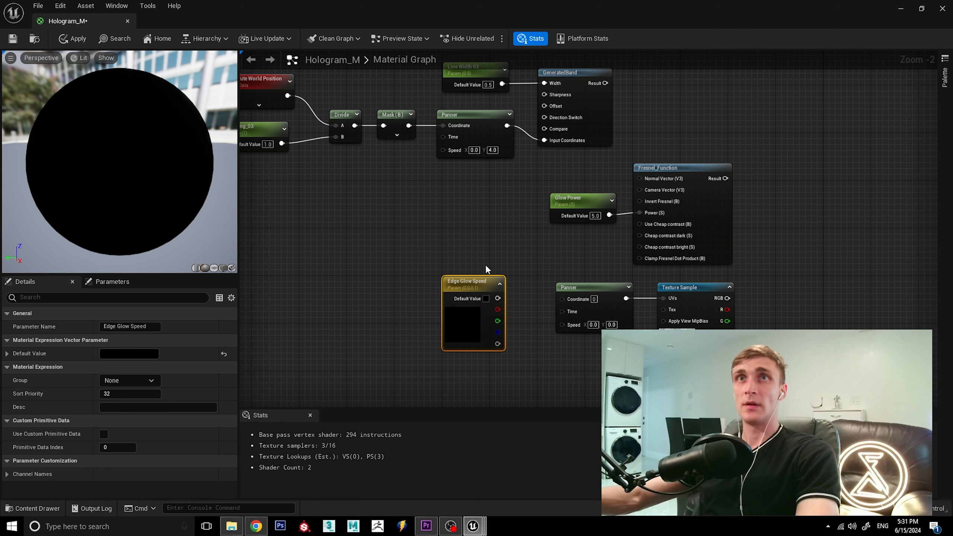
Step: Set the Edge Glow Speed default G value to 0.05, connect it to the Panner's Speed input and place it beside that input
click(8, 353)
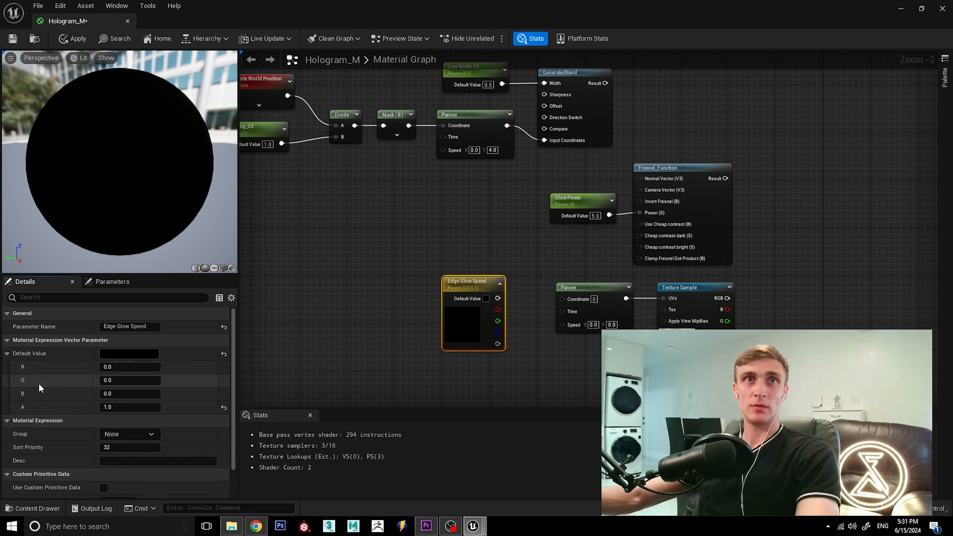
click(135, 380)
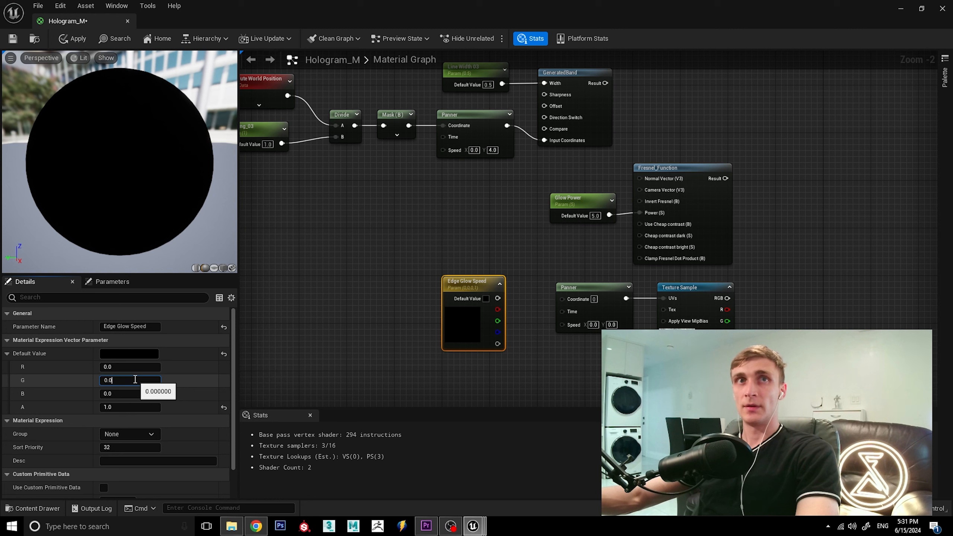
text(5)
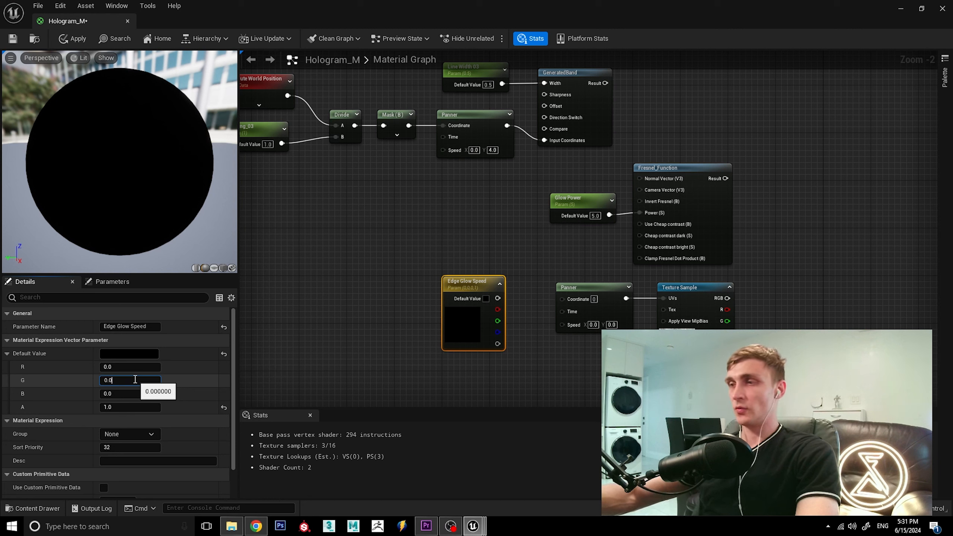
key(Return)
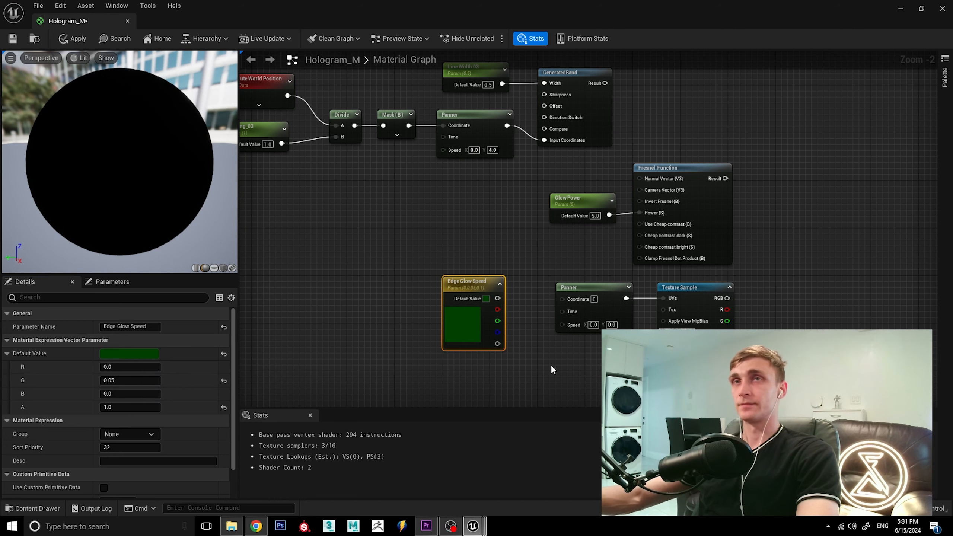
click(551, 365)
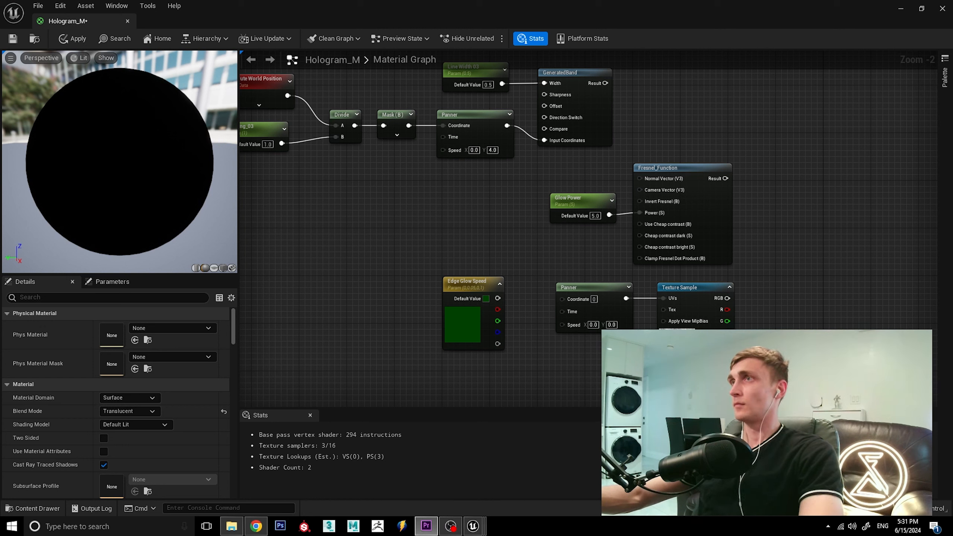
drag(498, 300, 562, 323)
drag(493, 293, 517, 316)
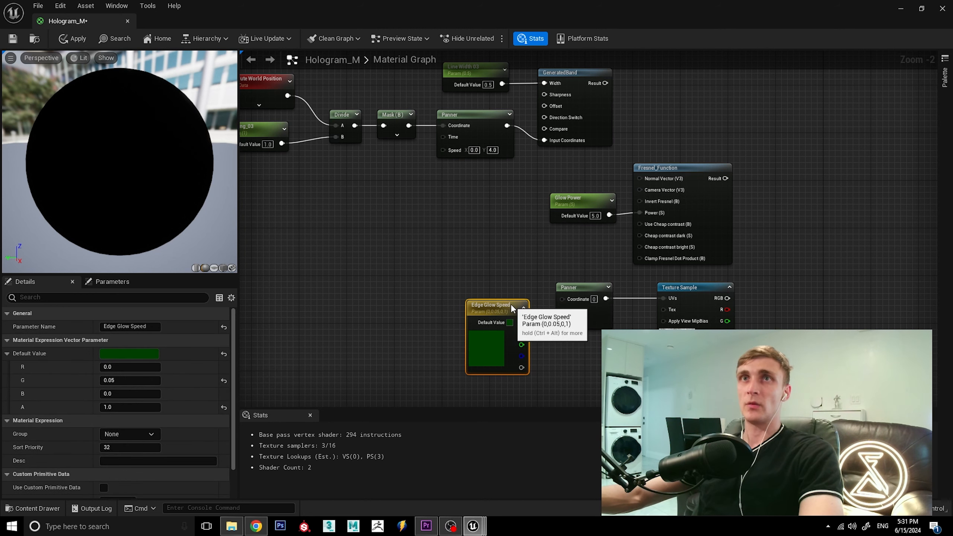
Step: Add a Multiply node after Fresnel_Function, feeding the Fresnel Result into A and the Texture Sample's RGB into B
right_click(776, 189)
text(m)
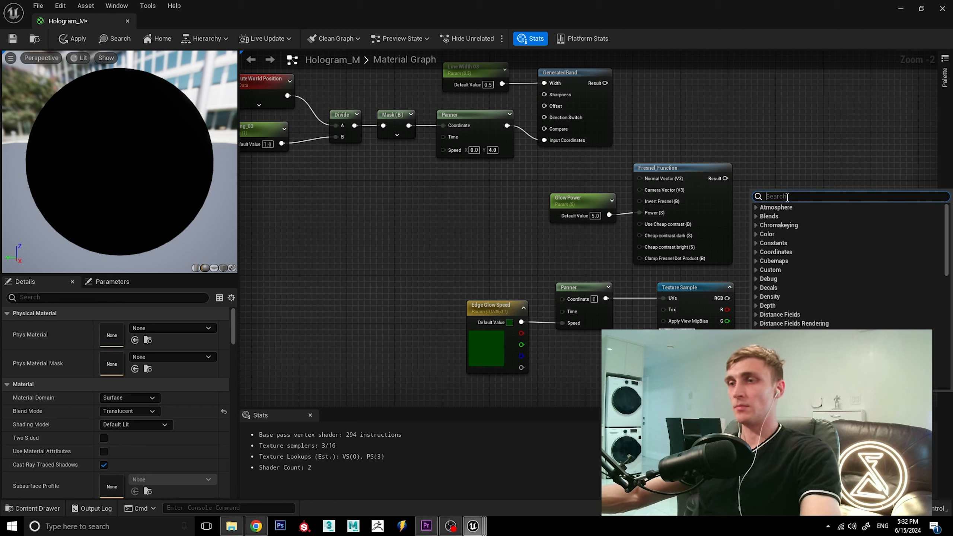
text(ult)
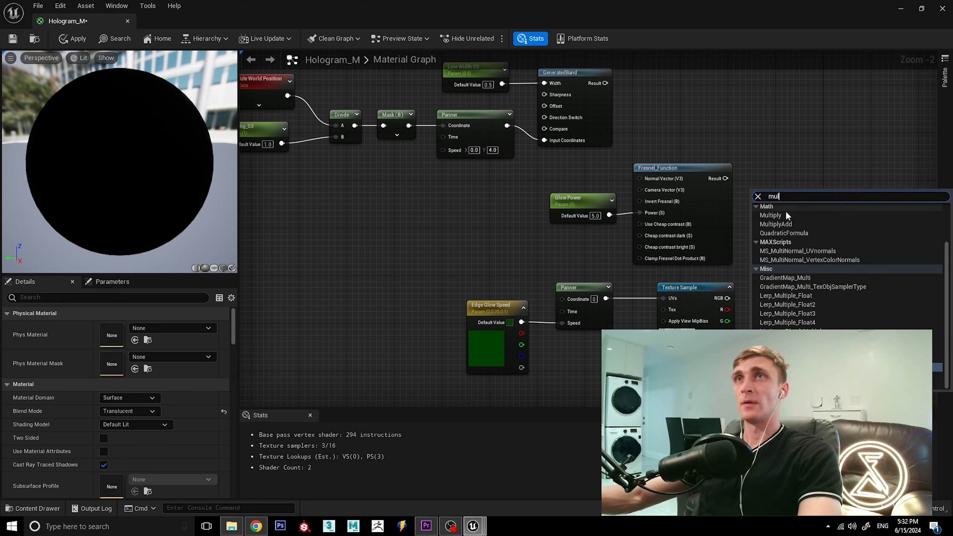
click(784, 217)
drag(793, 193, 799, 192)
drag(725, 178, 790, 206)
drag(728, 299, 789, 214)
click(703, 291)
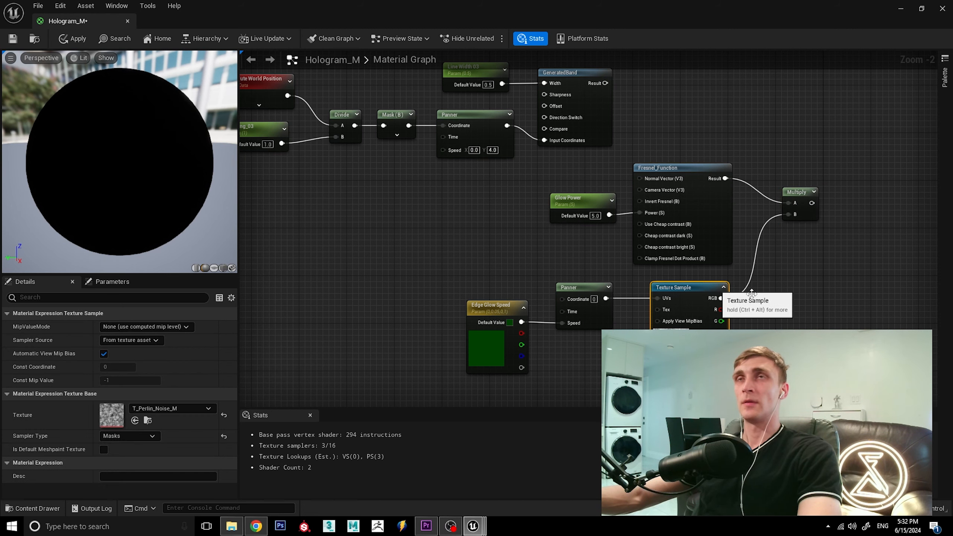
click(548, 262)
Step: Add a second Multiply node after the first and connect the first Multiply's output to its A input
scroll(548, 262, down, 3)
scroll(601, 240, up, 2)
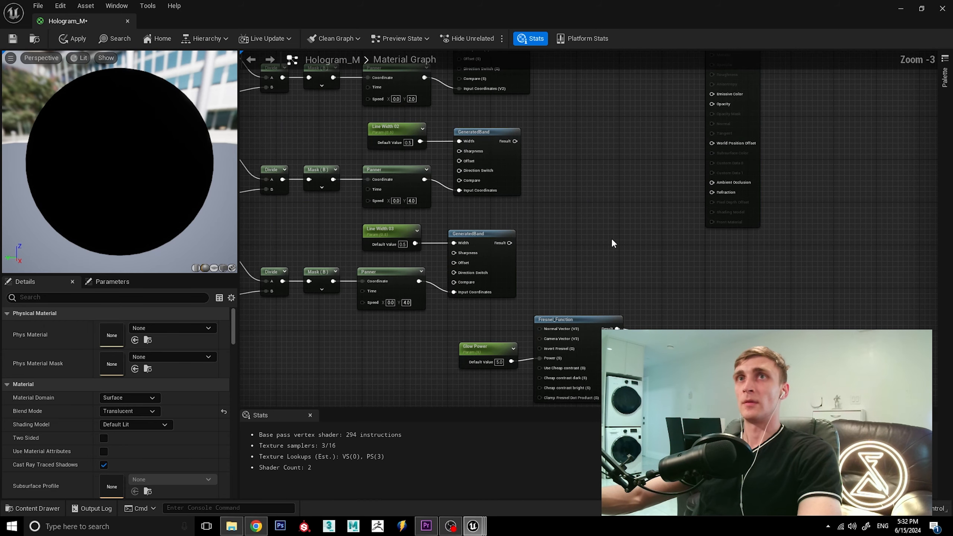
scroll(608, 259, down, 4)
scroll(605, 256, up, 4)
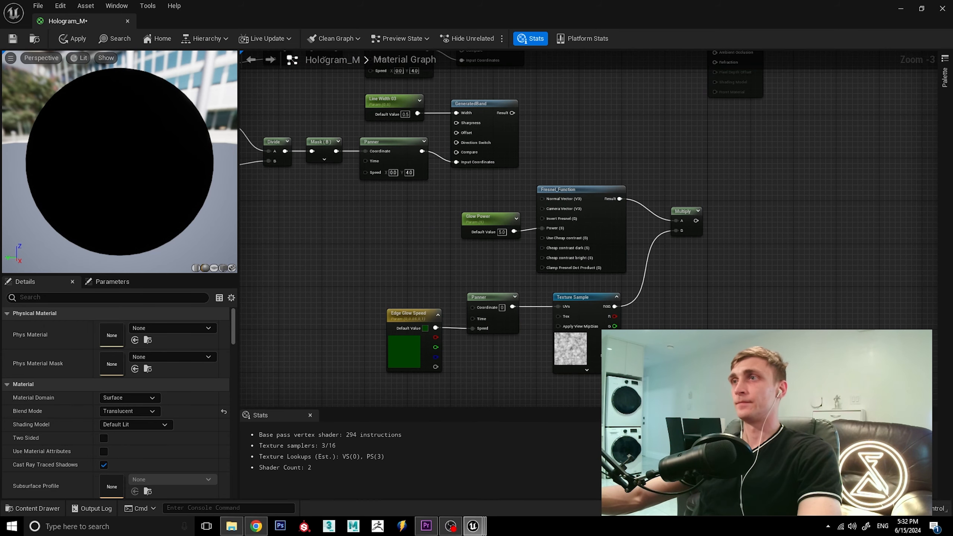
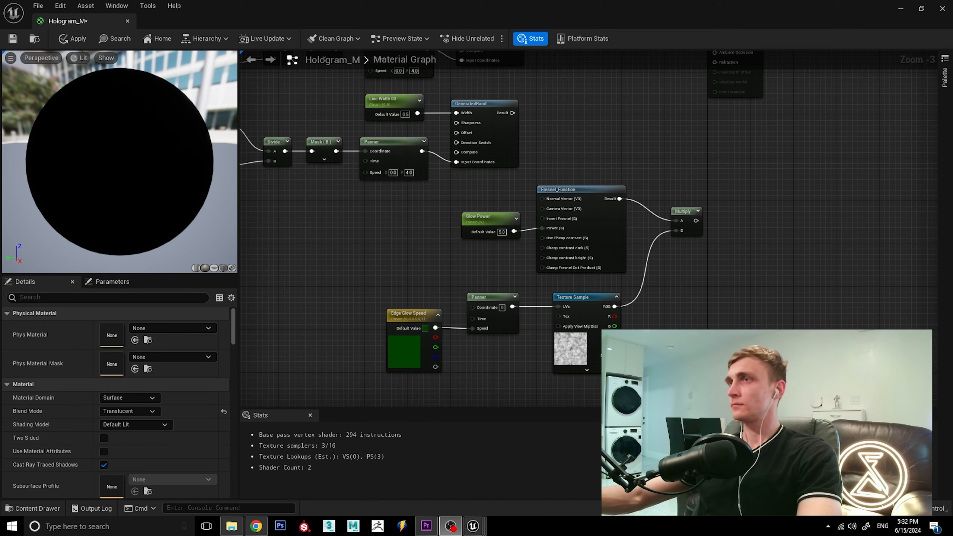
right_click(739, 224)
text(mul)
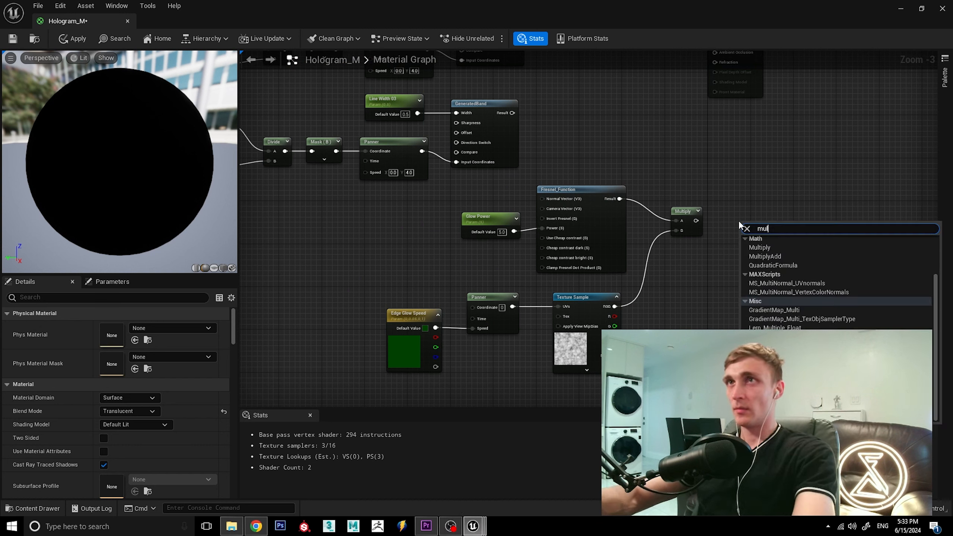
click(760, 248)
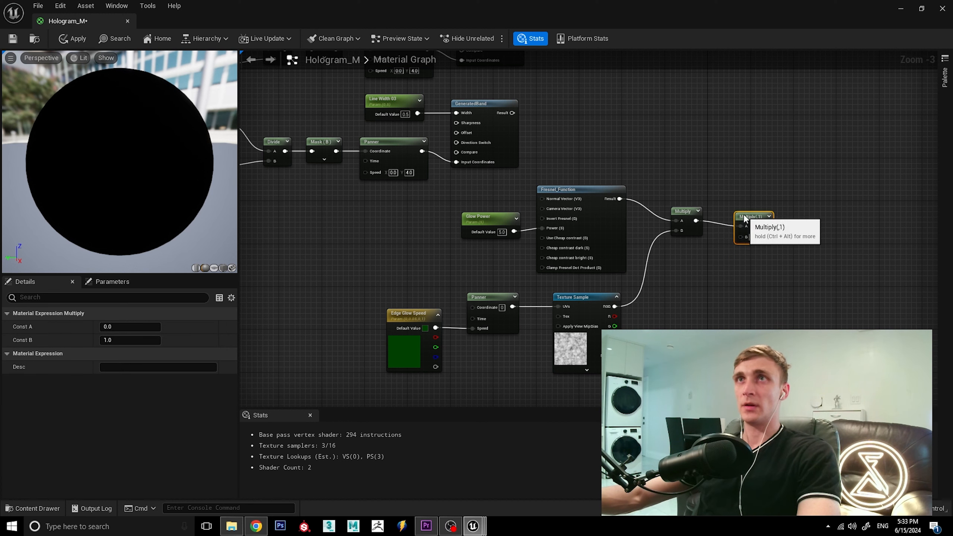
Step: Add a scalar parameter named Glow Size and place it just below the first Multiply after Fresnel_Function
right_click(690, 271)
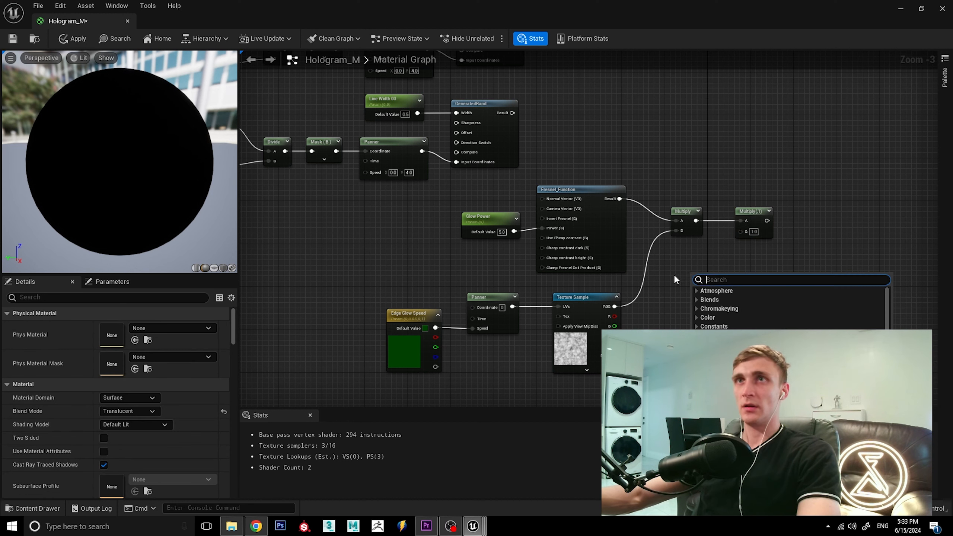
key(Escape)
click(713, 274)
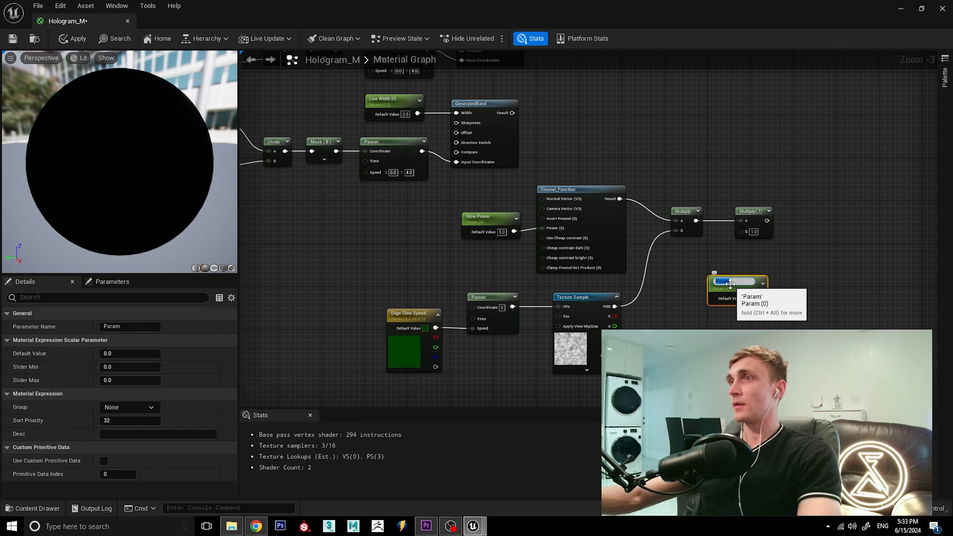
text(Gl)
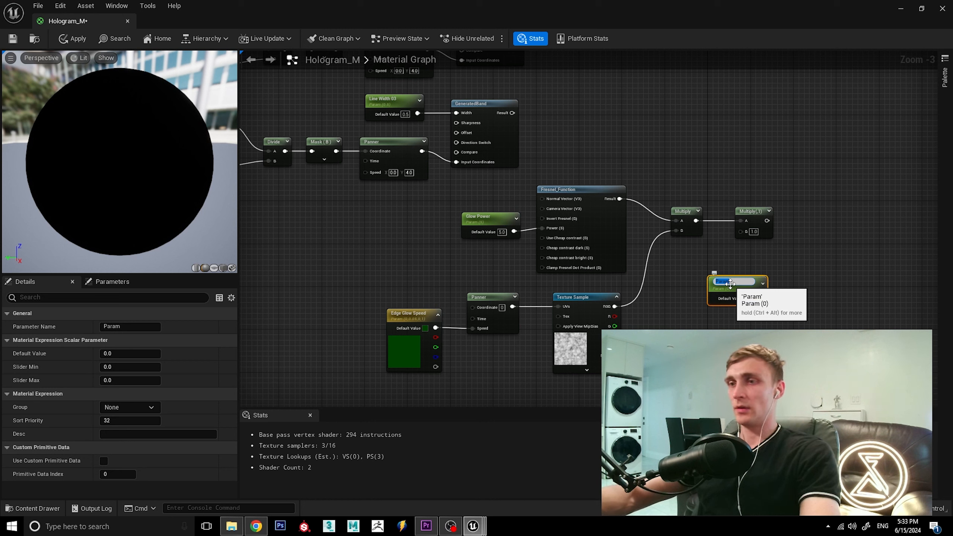
text(ow Spe)
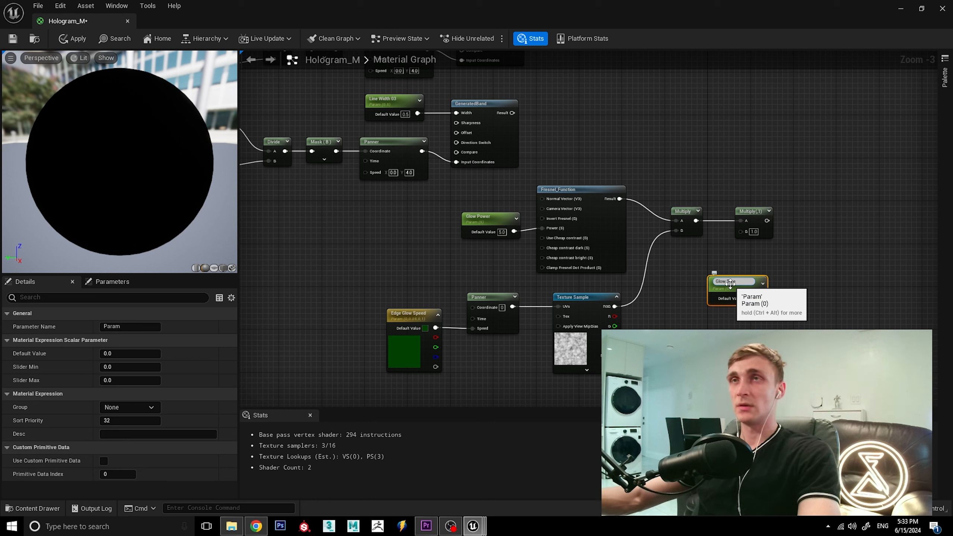
key(Return)
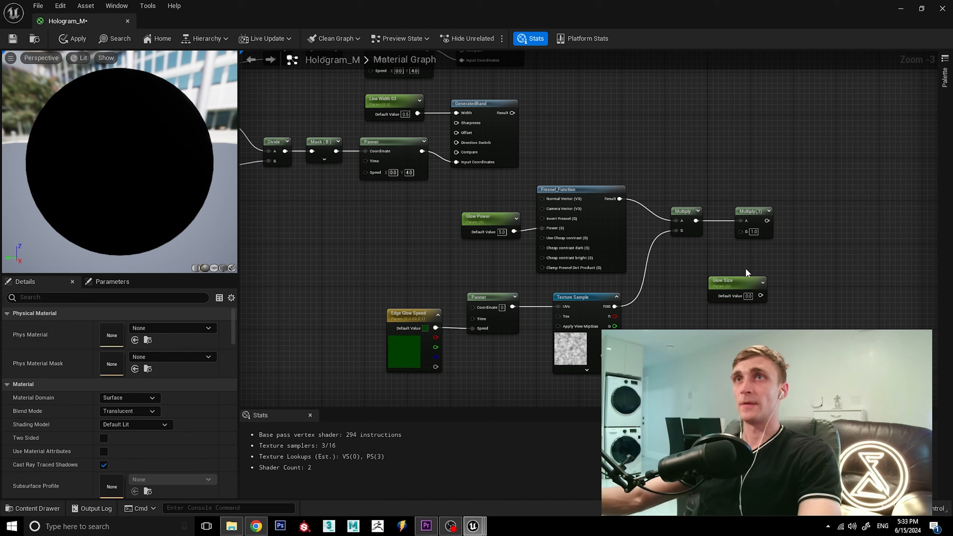
drag(736, 298, 700, 282)
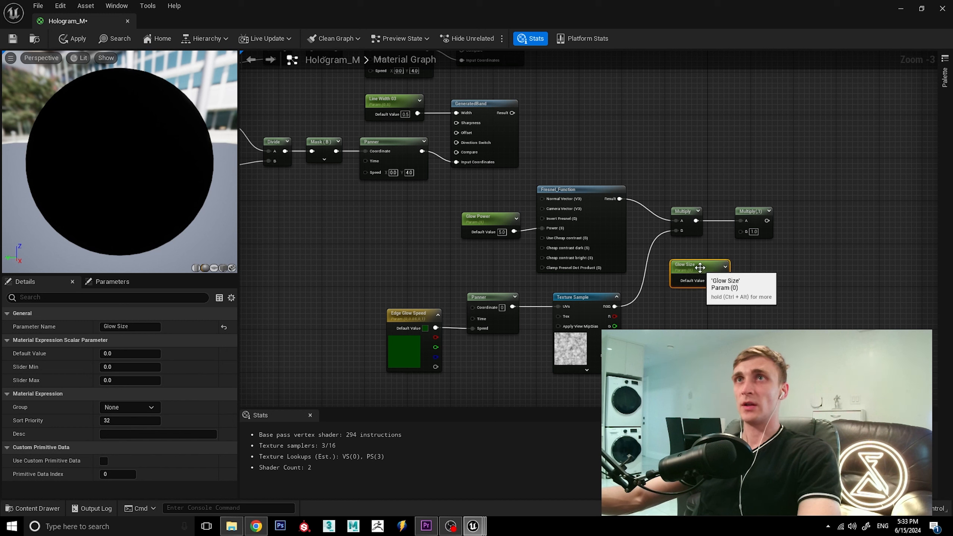
Step: Set the Glow Size default value to 30 and connect it to the B input of the second Multiply
click(712, 281)
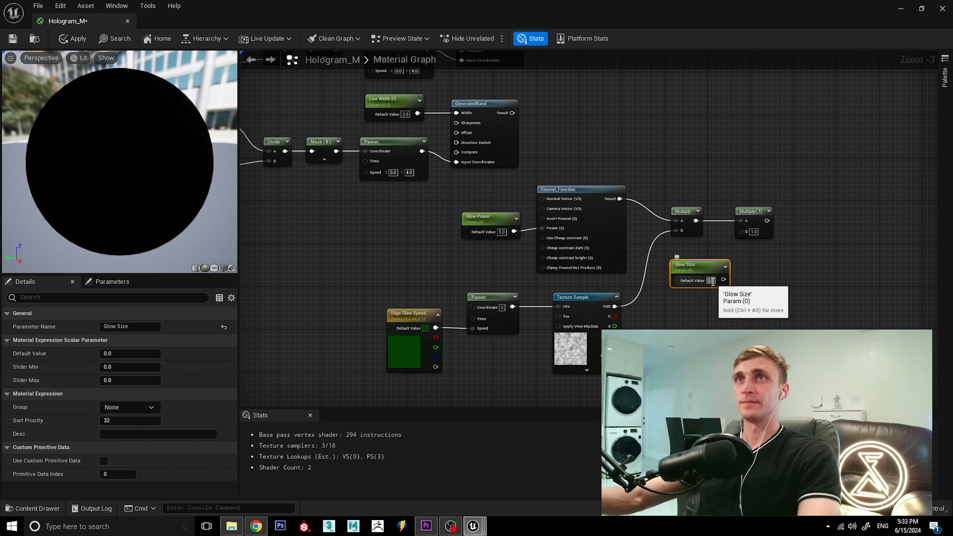
text(30)
key(Return)
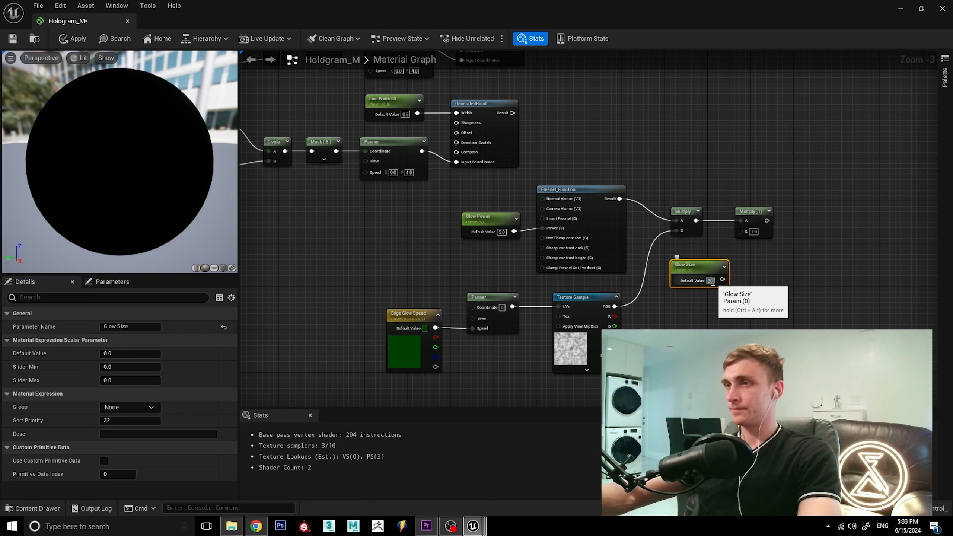
click(735, 297)
drag(726, 279, 741, 231)
drag(717, 266, 711, 265)
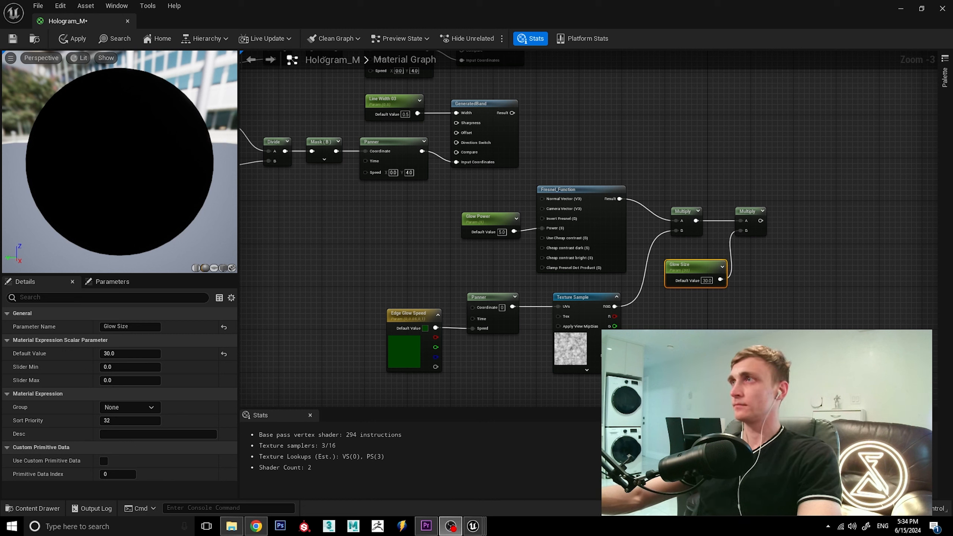
Step: Add a Multiply node after the second and third GeneratedBand nodes, feeding their Results into A and B respectively
click(569, 160)
scroll(555, 273, down, 4)
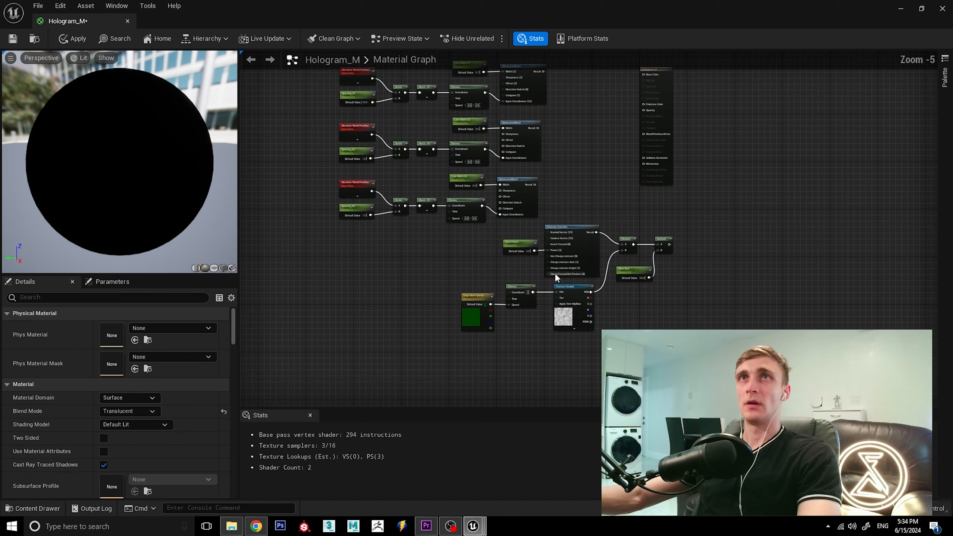
scroll(495, 209, up, 5)
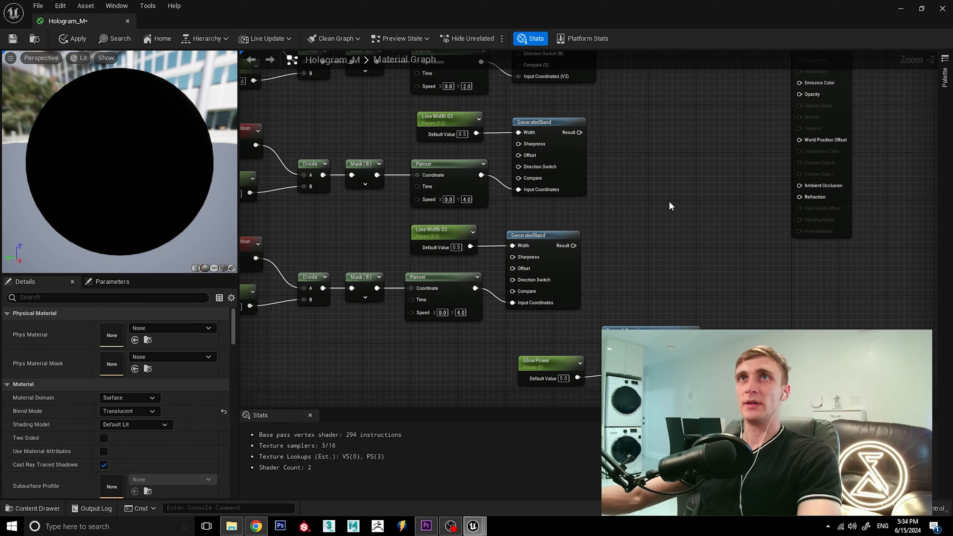
right_click(634, 199)
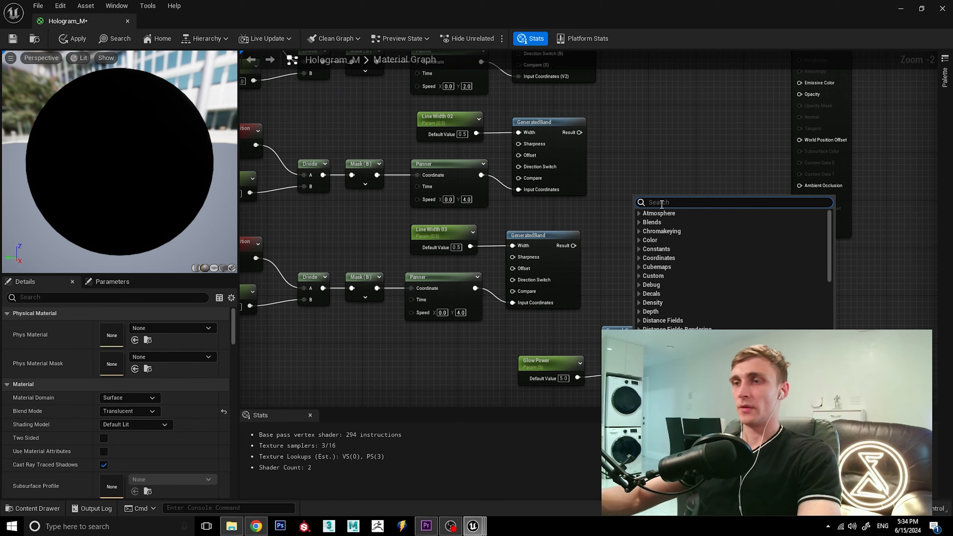
text(mul)
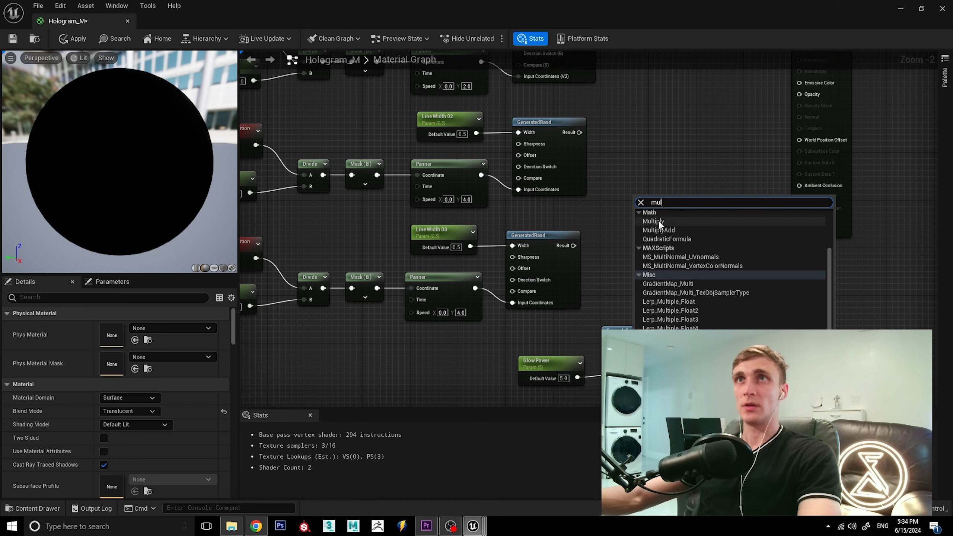
click(657, 221)
drag(580, 132, 639, 211)
drag(574, 246, 617, 203)
click(630, 175)
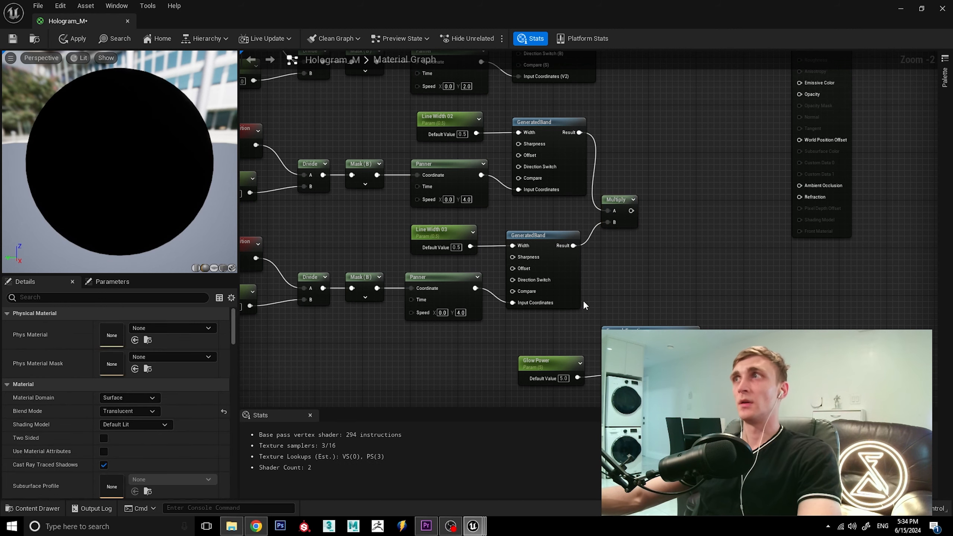
Step: Add an Add node, feeding the first GeneratedBand's Result into A and the band Multiply's output into B
scroll(563, 331, down, 2)
scroll(629, 146, up, 2)
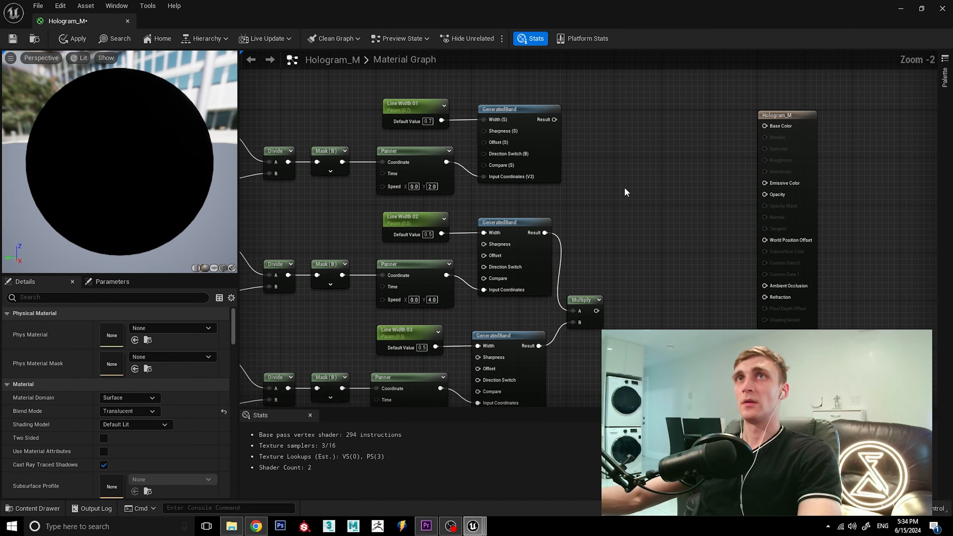
right_click(623, 195)
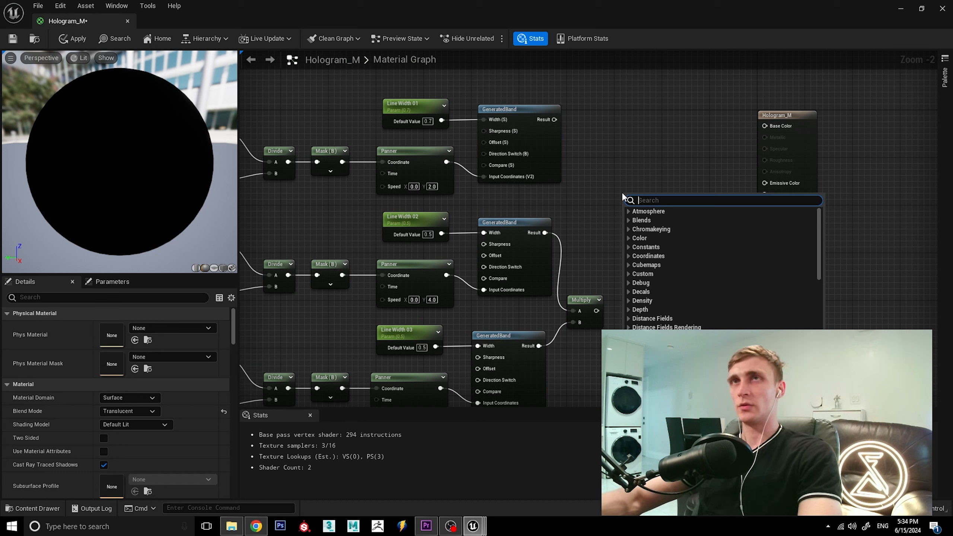
text(add)
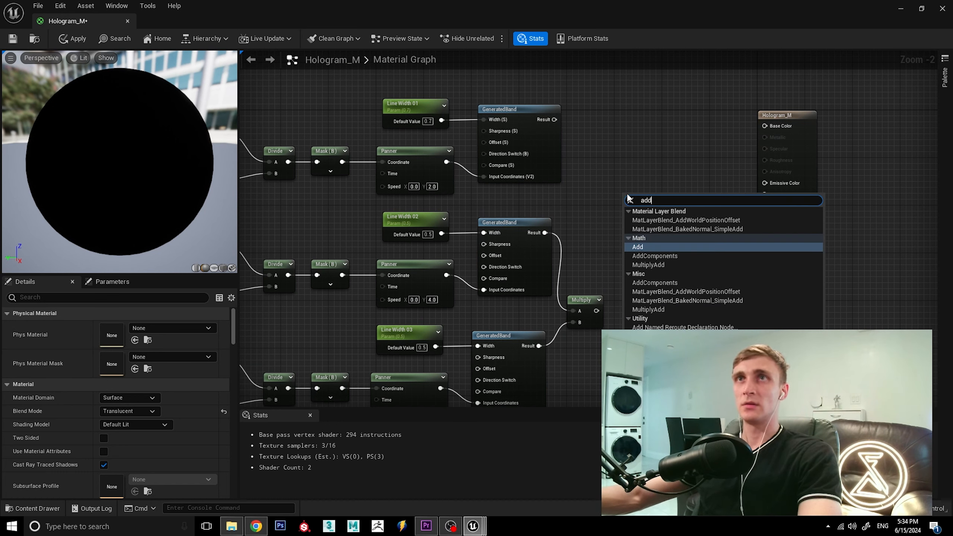
click(662, 245)
drag(555, 119, 628, 209)
drag(597, 311, 623, 202)
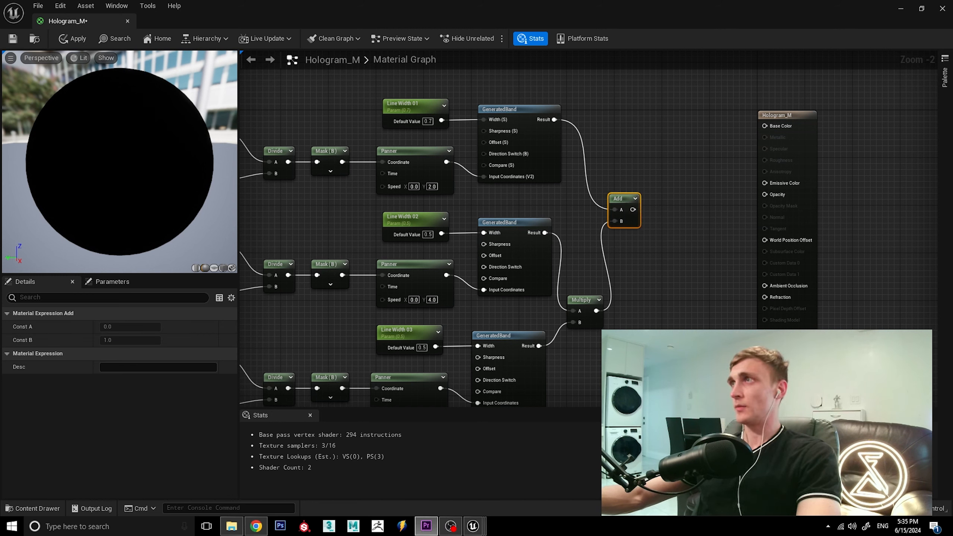
Step: Add a Blend_Overlay node between the Add node and the material output node
click(654, 202)
right_click(661, 200)
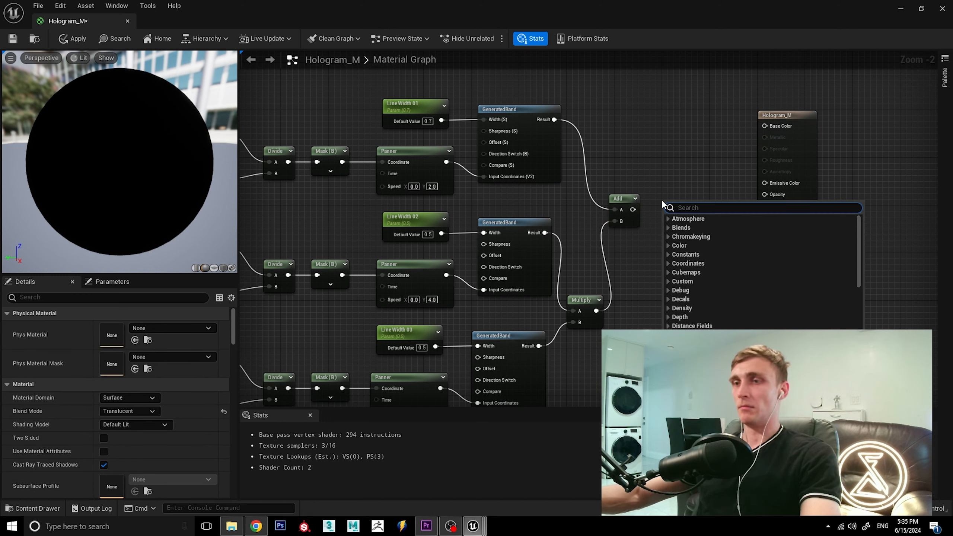
text(ble)
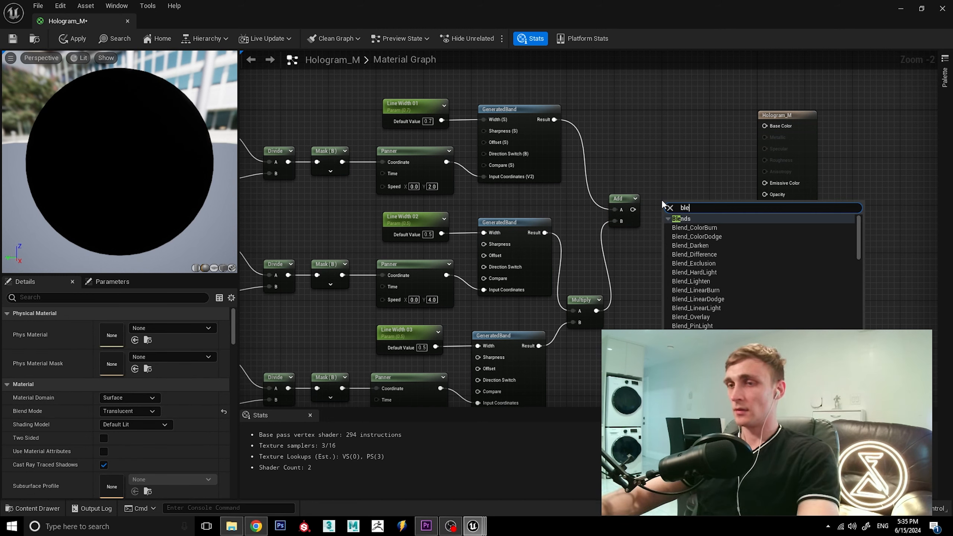
text(ndoverla)
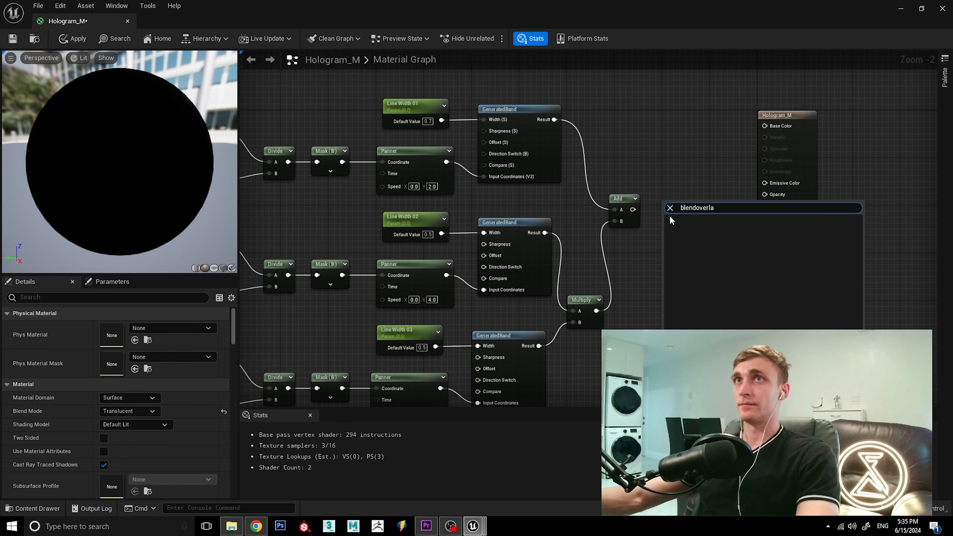
click(697, 208)
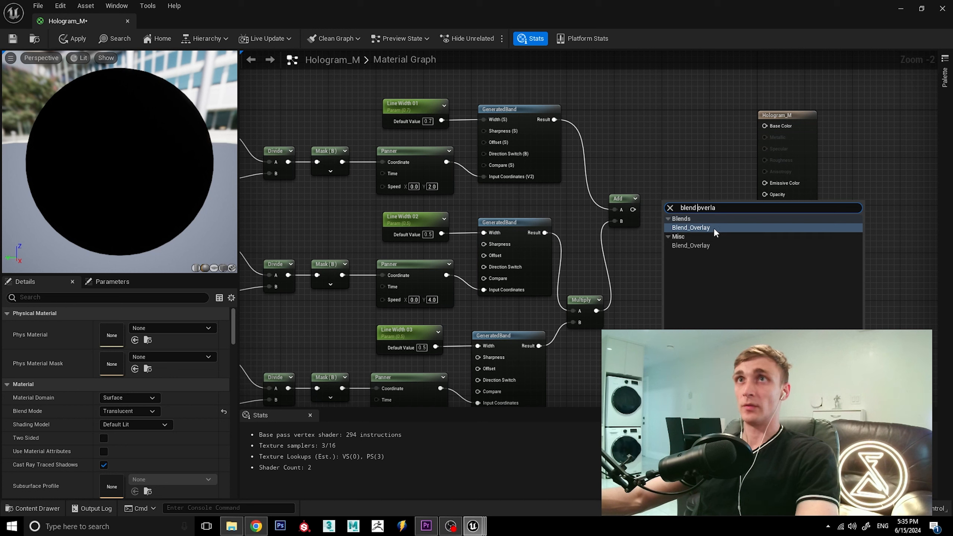
click(714, 228)
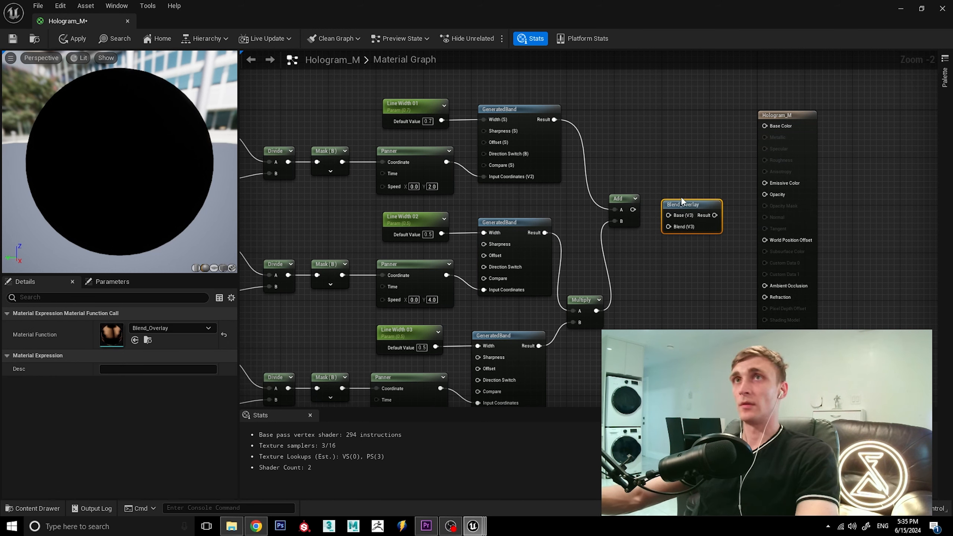
Step: Place Blend_Overlay beside the Add node and connect the Add output to its Blend (V3) input
drag(680, 199, 669, 210)
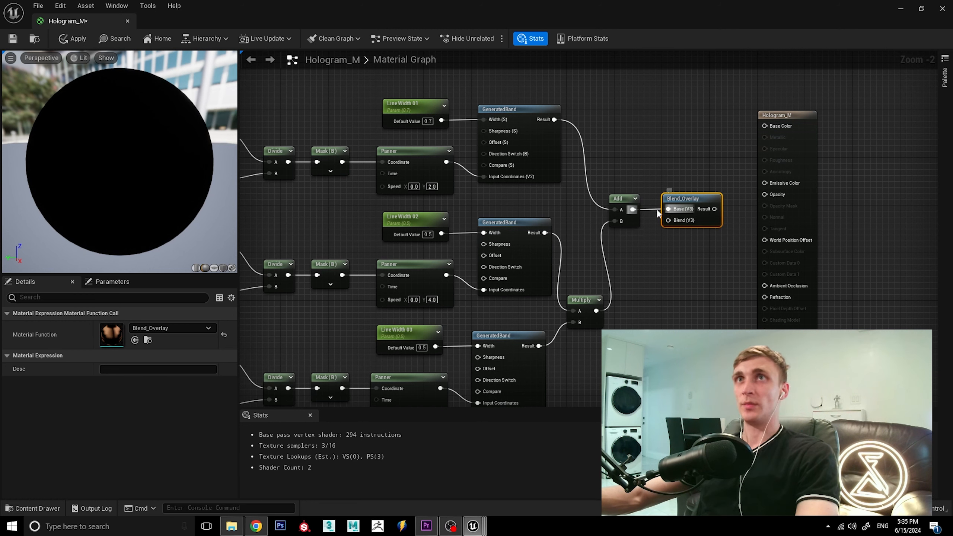
click(652, 209)
ctrl+drag(634, 210, 666, 191)
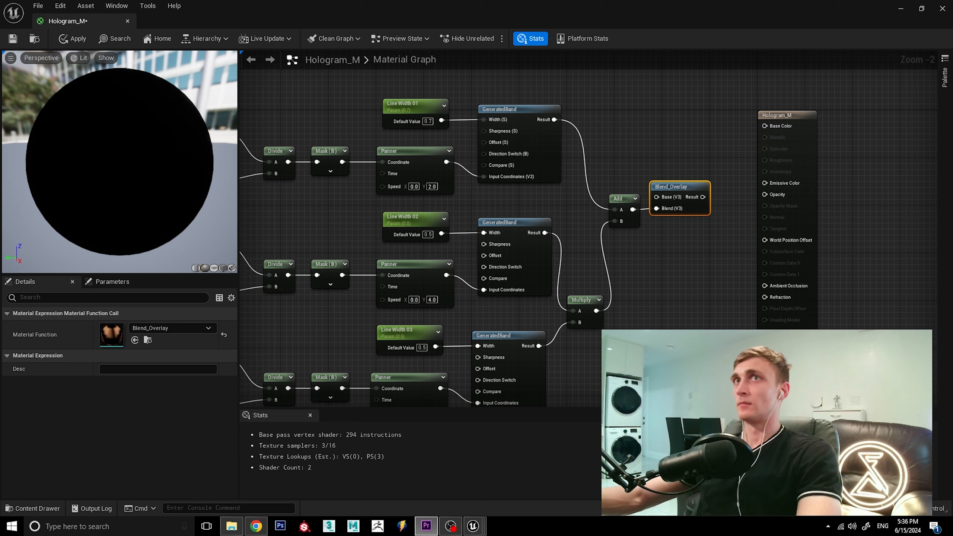
click(736, 192)
Step: Move the whole Fresnel glow node group back so it sits beneath the band node rows
scroll(734, 209, down, 4)
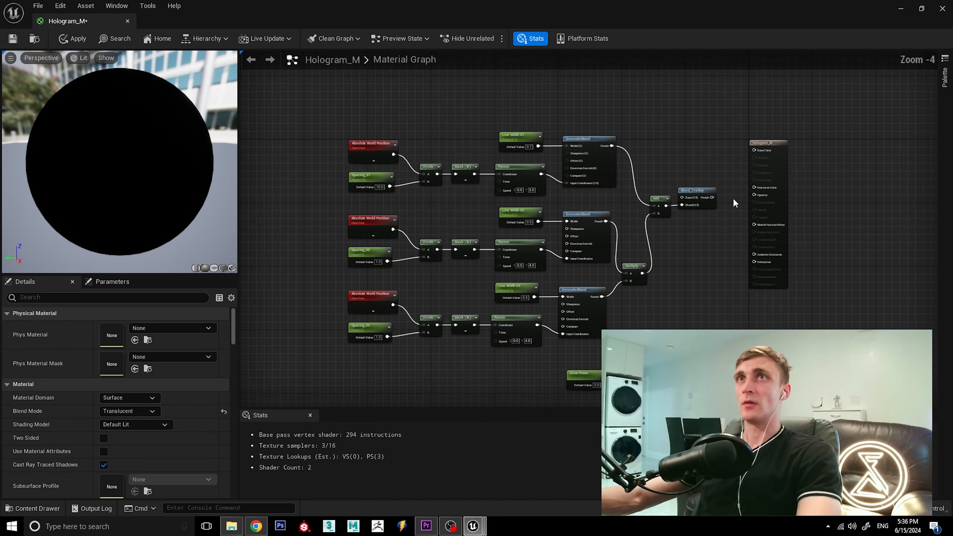
scroll(652, 357, up, 1)
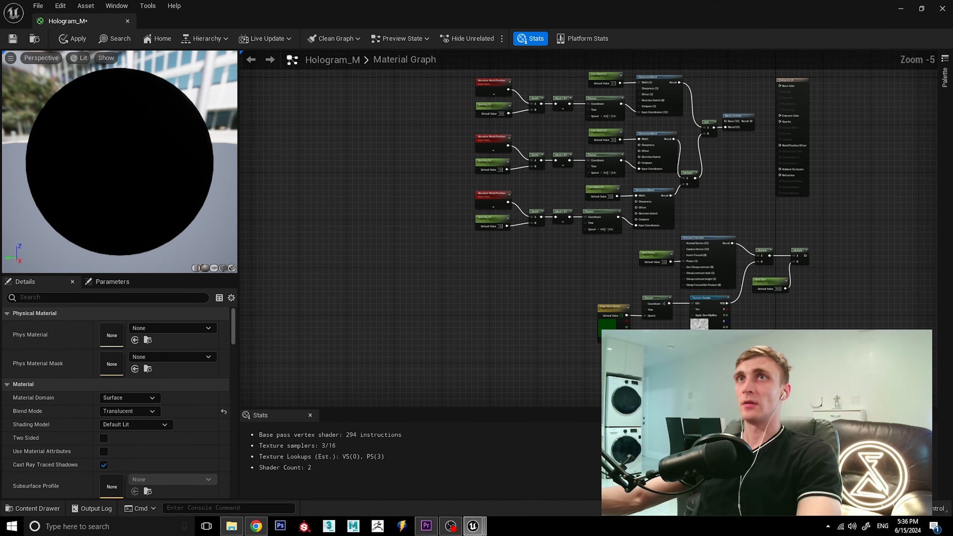
drag(821, 349, 597, 251)
drag(721, 249, 600, 254)
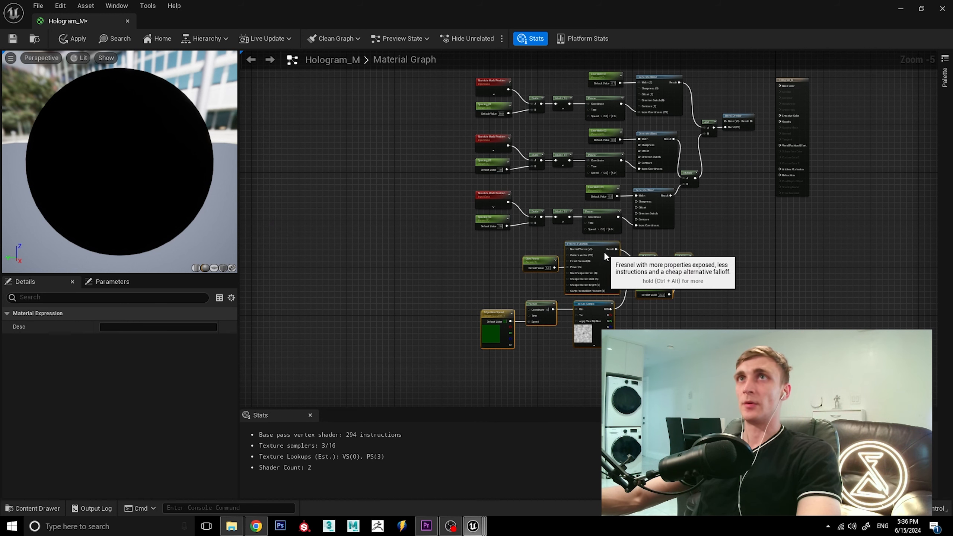
Step: Move all band and glow nodes together farther from the Hologram_M output node to free up space
scroll(679, 297, down, 1)
drag(518, 128, 690, 301)
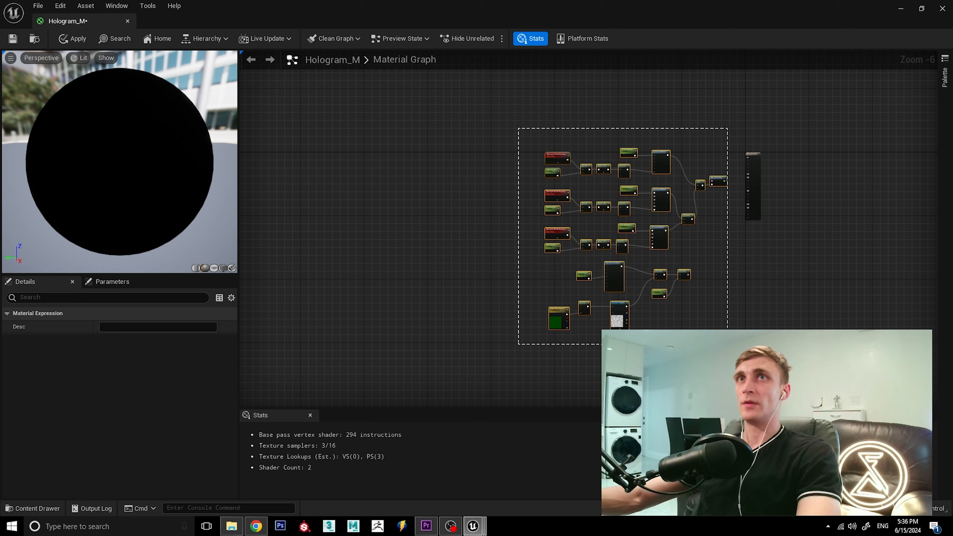
drag(718, 182, 679, 182)
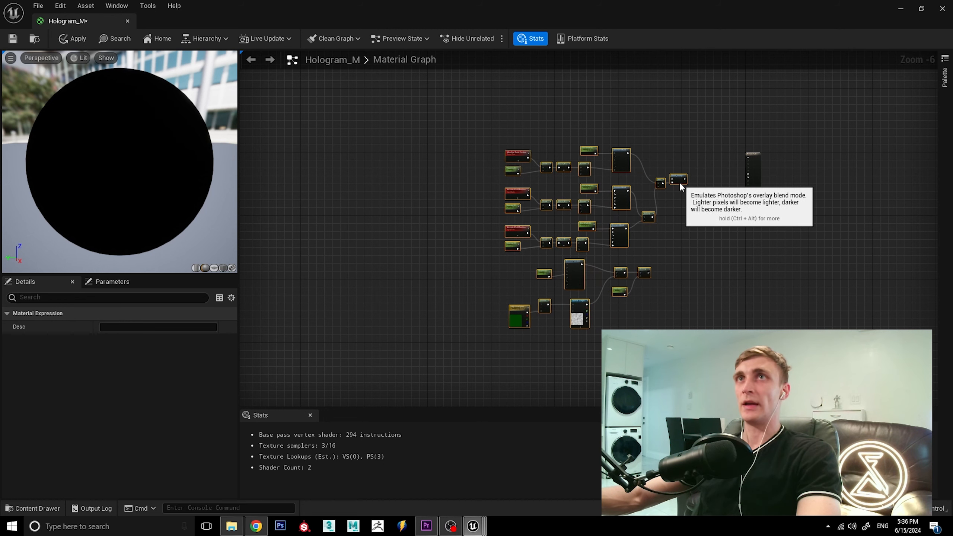
click(715, 198)
Step: Add a Multiply node after Blend_Overlay, feeding its Result into A and the Glow Size Multiply's output into B
scroll(715, 198, up, 2)
right_click(696, 166)
click(665, 158)
drag(665, 158, 689, 165)
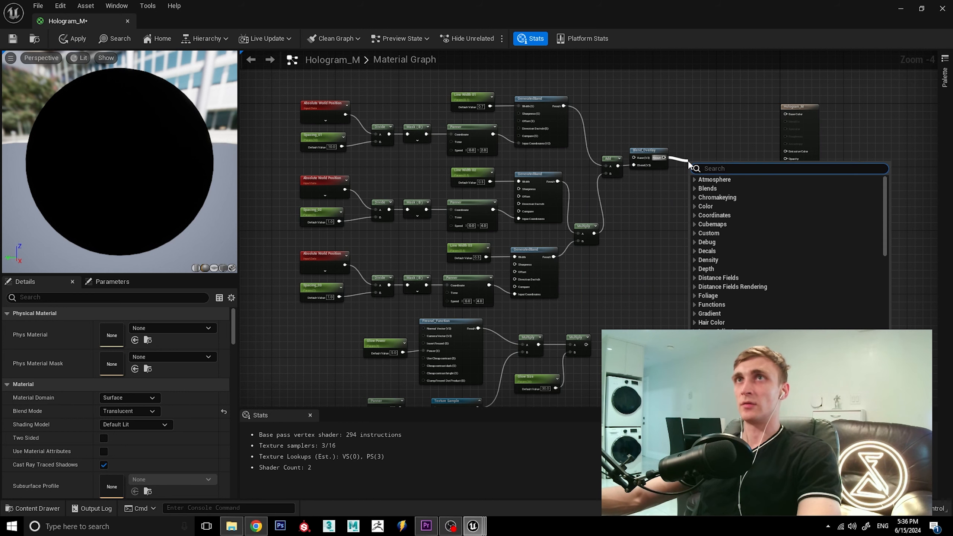
text(mul)
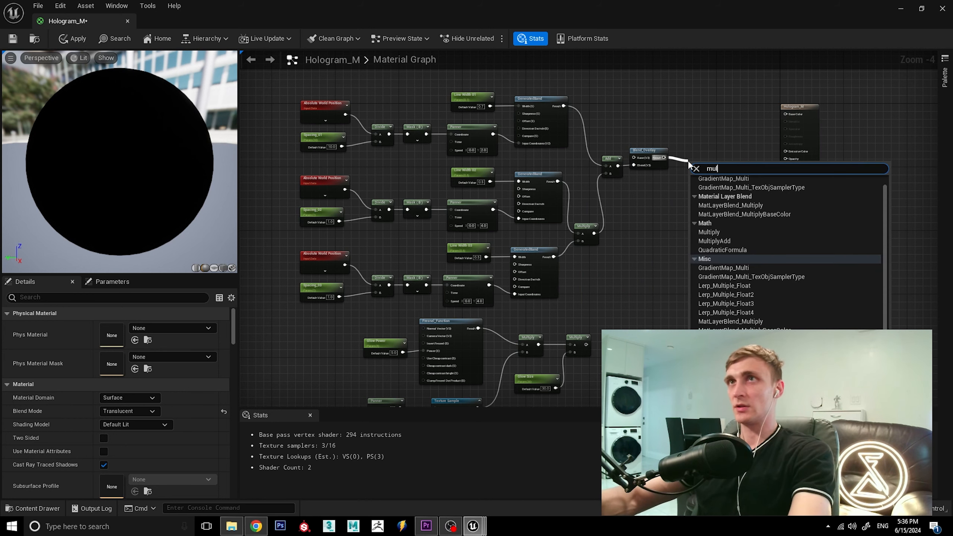
click(722, 232)
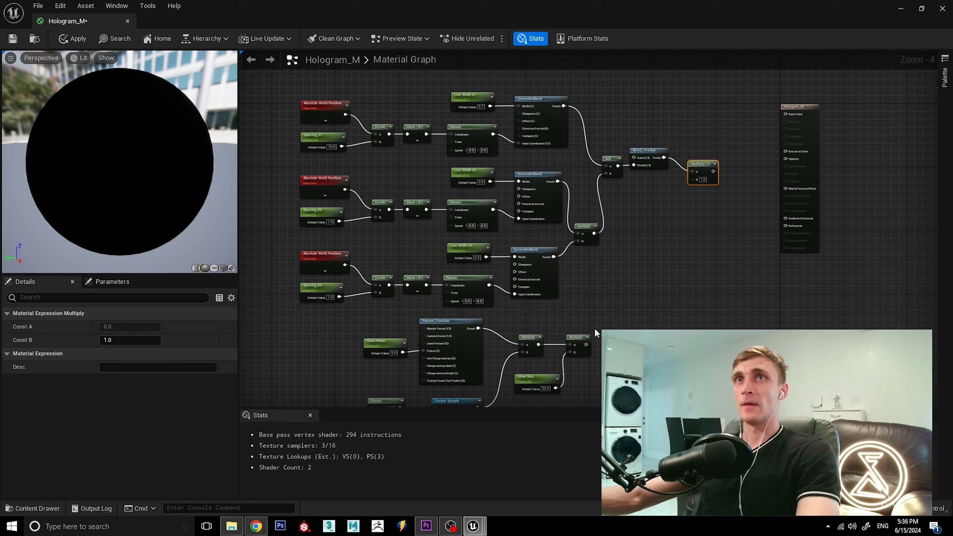
drag(586, 345, 693, 182)
click(779, 262)
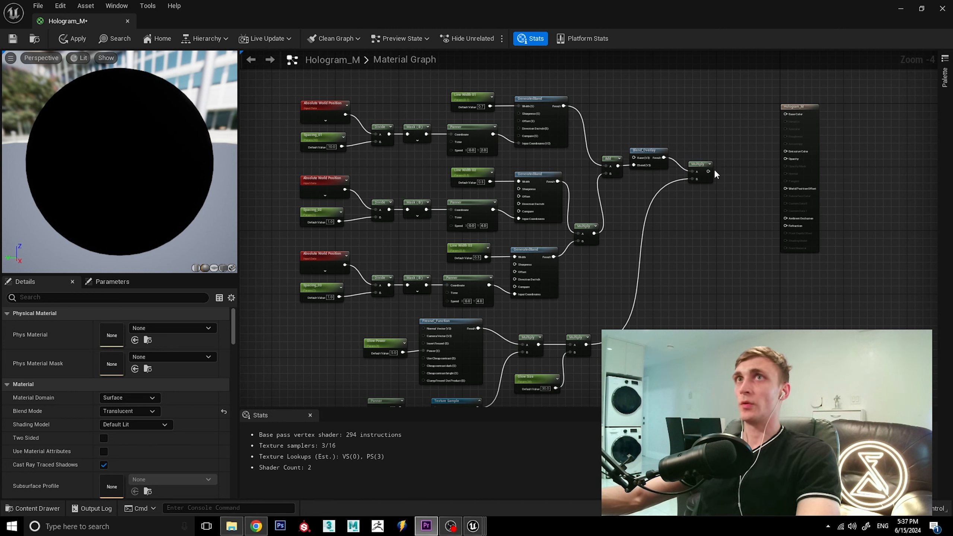
Step: Add an Add node after Blend_Overlay, feeding the Blend_Overlay Result into A and the neighbouring Multiply's output into B
right_click(687, 118)
text(a)
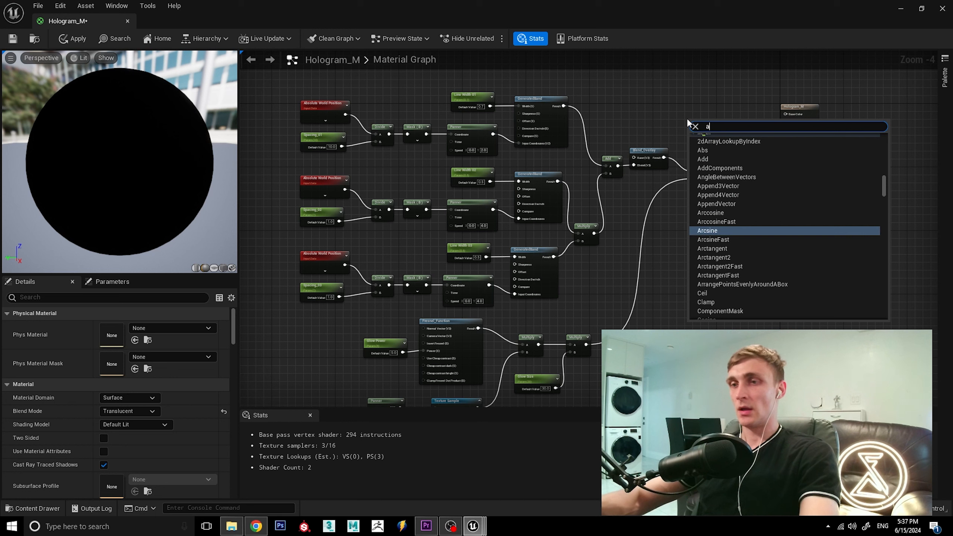
text(dd)
click(712, 167)
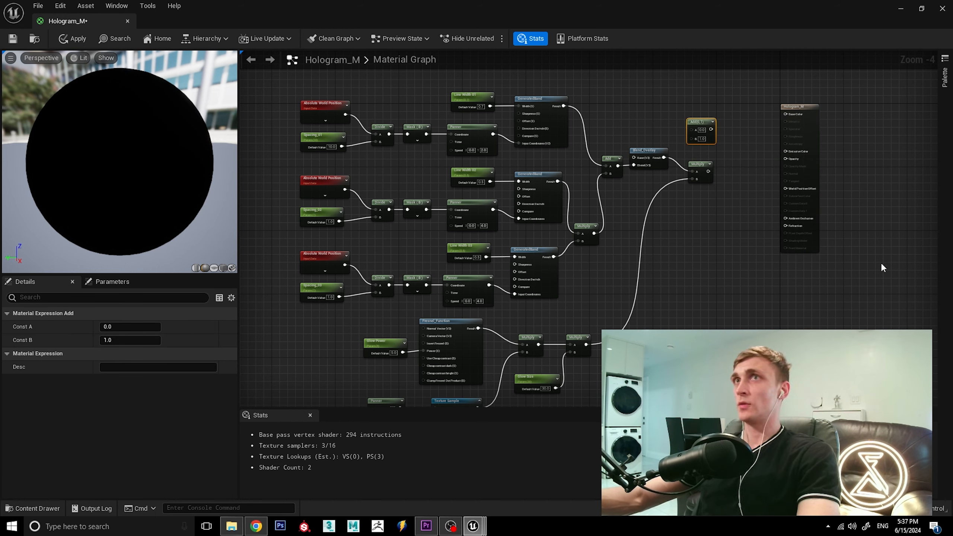
drag(665, 158, 723, 122)
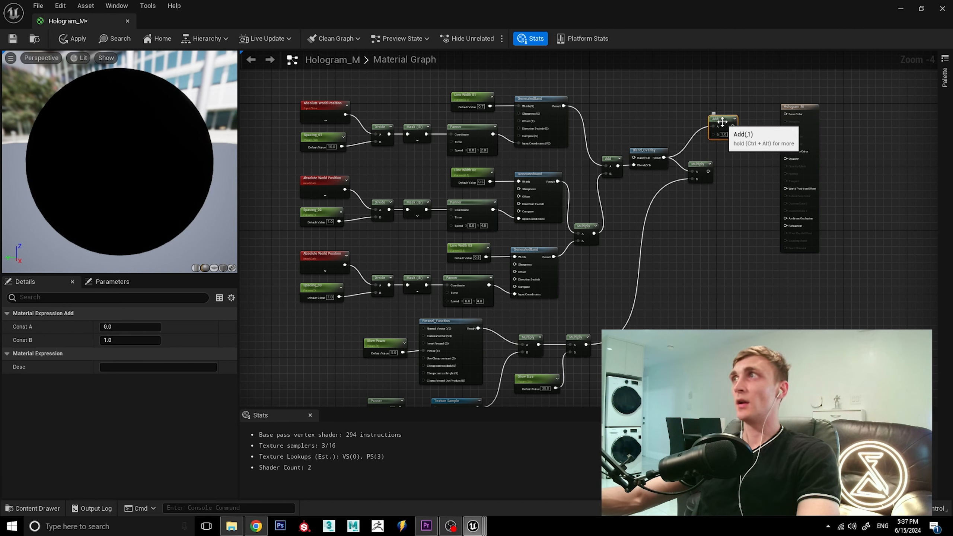
drag(708, 172, 728, 128)
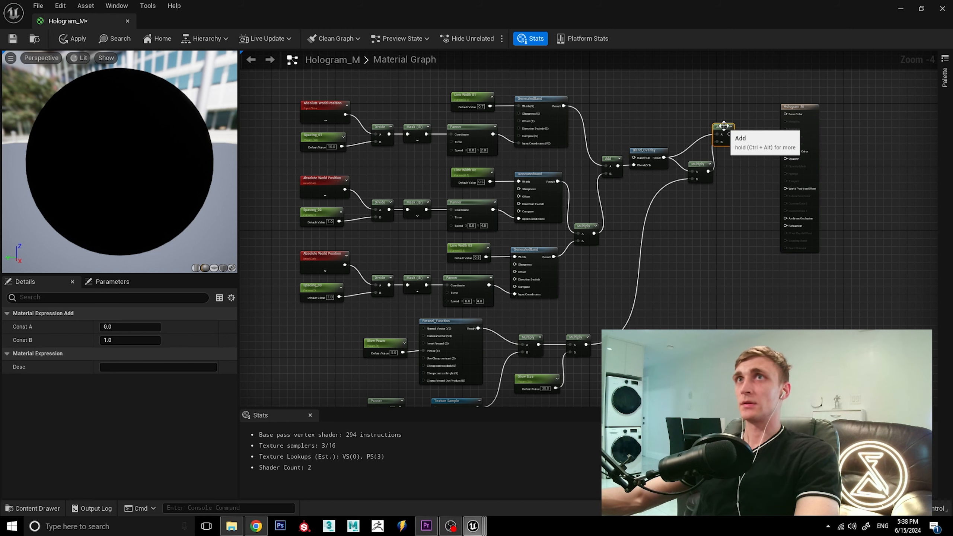
drag(728, 128, 732, 144)
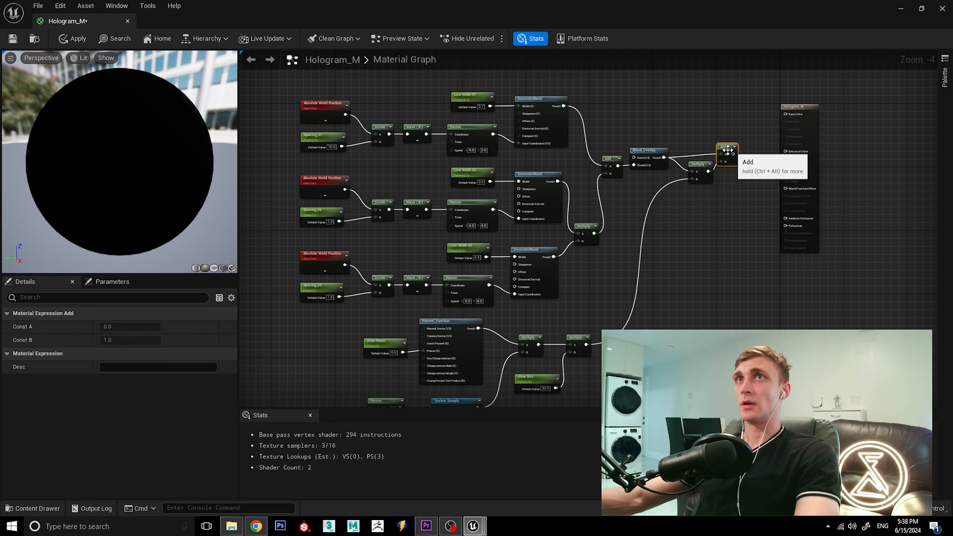
Step: Shift the last Multiply node below Blend_Overlay and connect the final Add node's output to Emissive Color on Hologram_M
scroll(732, 146, up, 3)
drag(684, 176, 683, 202)
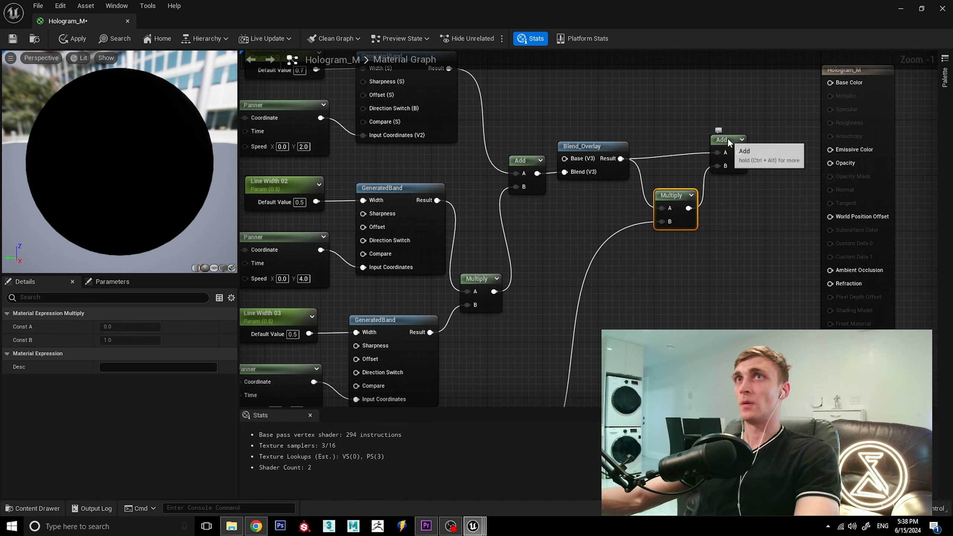
drag(727, 138, 829, 149)
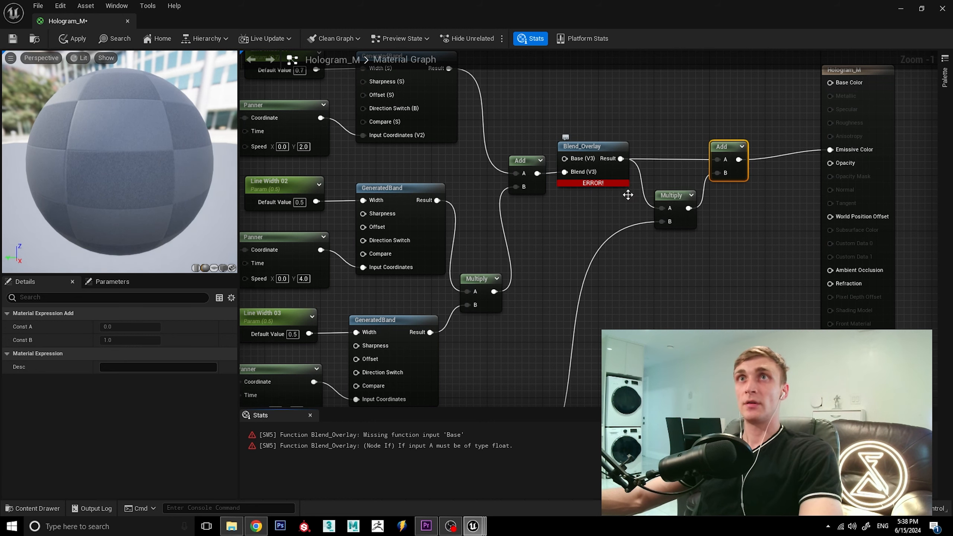
Step: Add a constant node below the final Multiply and convert it to a scalar parameter named Opacity
click(717, 259)
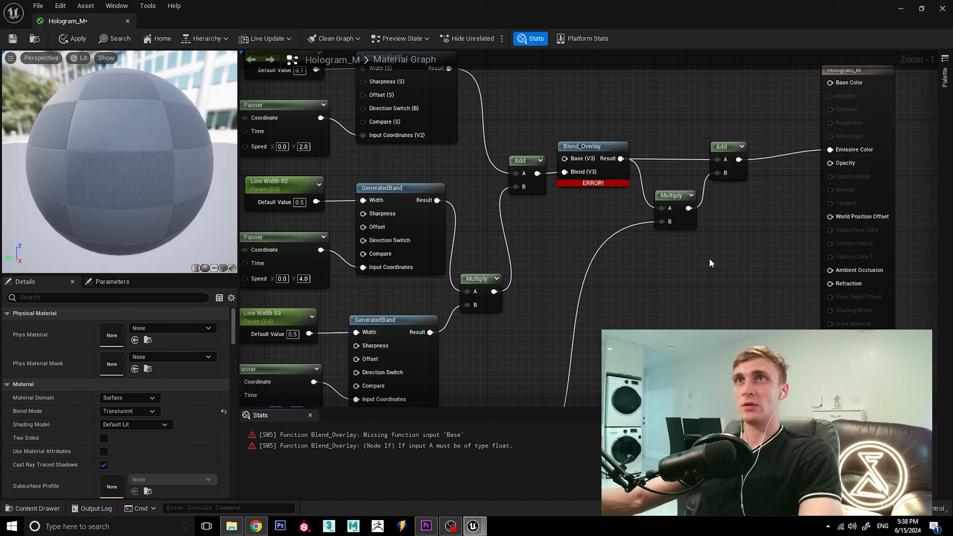
click(714, 258)
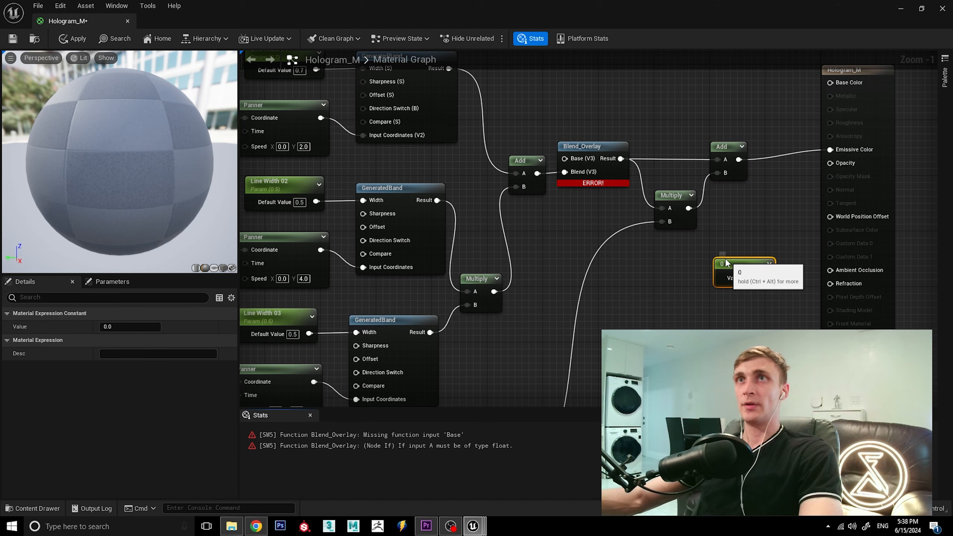
right_click(717, 250)
click(751, 265)
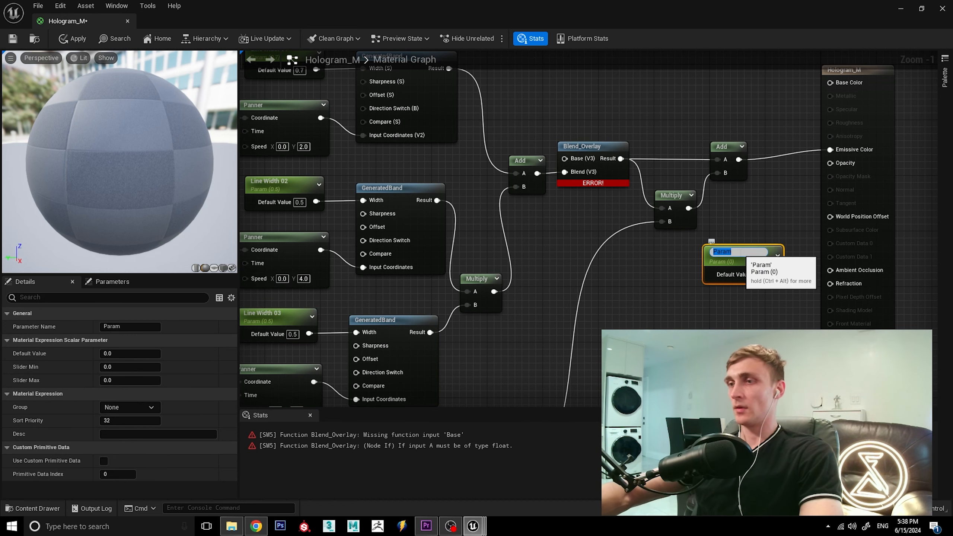
text(Opac)
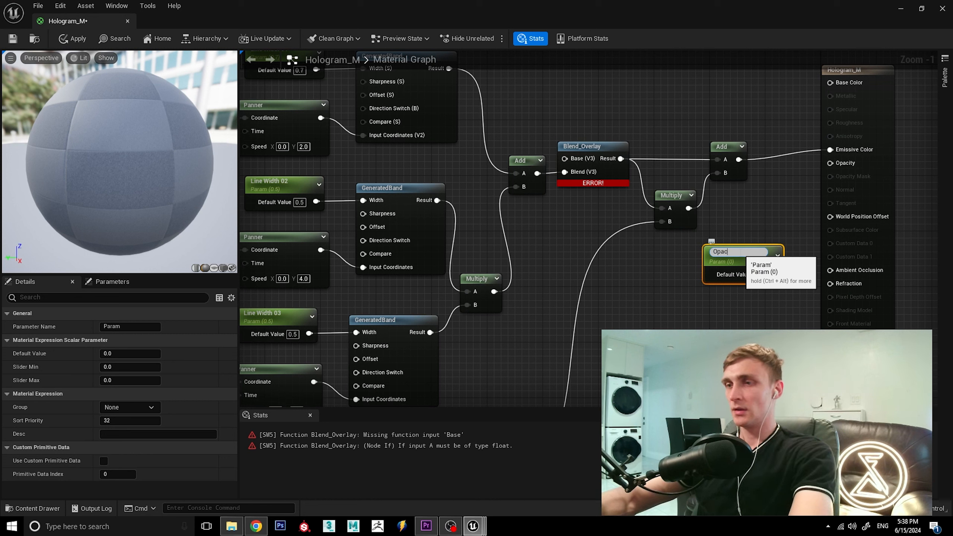
text(i)
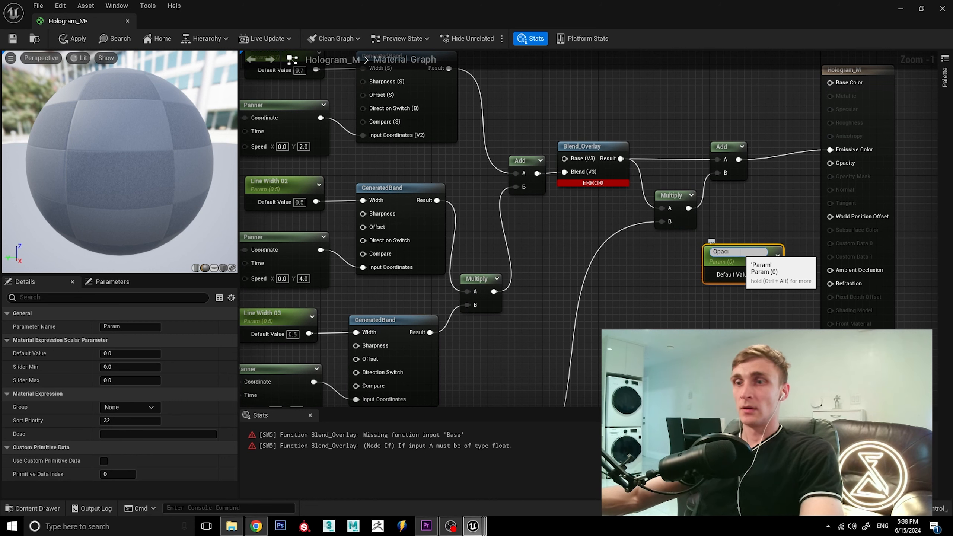
text(ty)
key(Return)
Step: Connect the Opacity parameter to the Opacity input of Hologram_M and move its node up beneath the final Add
click(749, 213)
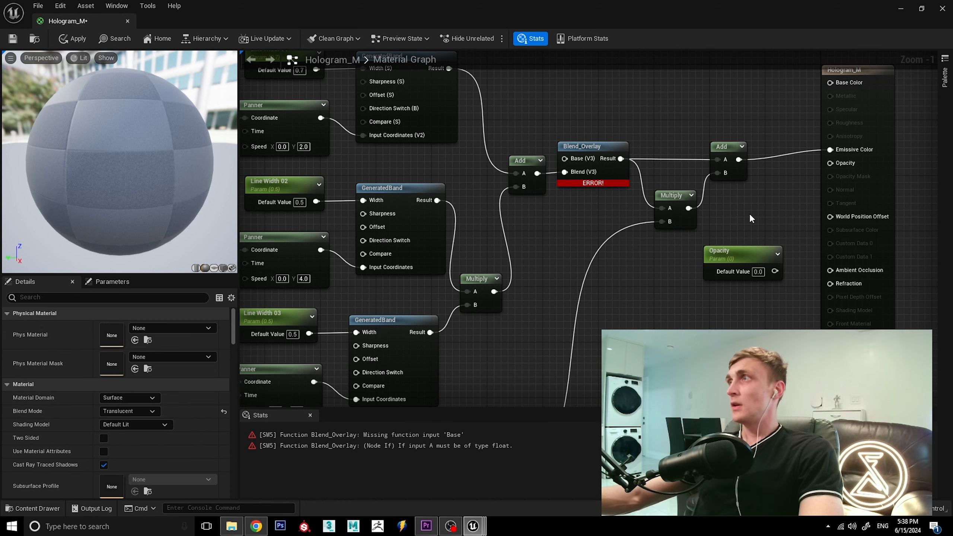
drag(775, 272, 830, 164)
click(753, 256)
drag(753, 255, 755, 214)
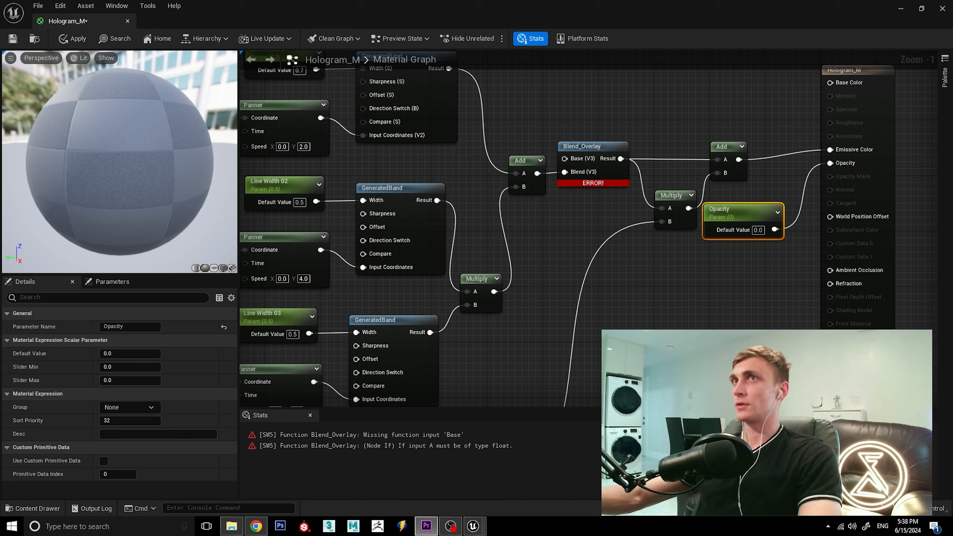
Step: Set the Opacity parameter's default value to 0.5
click(759, 230)
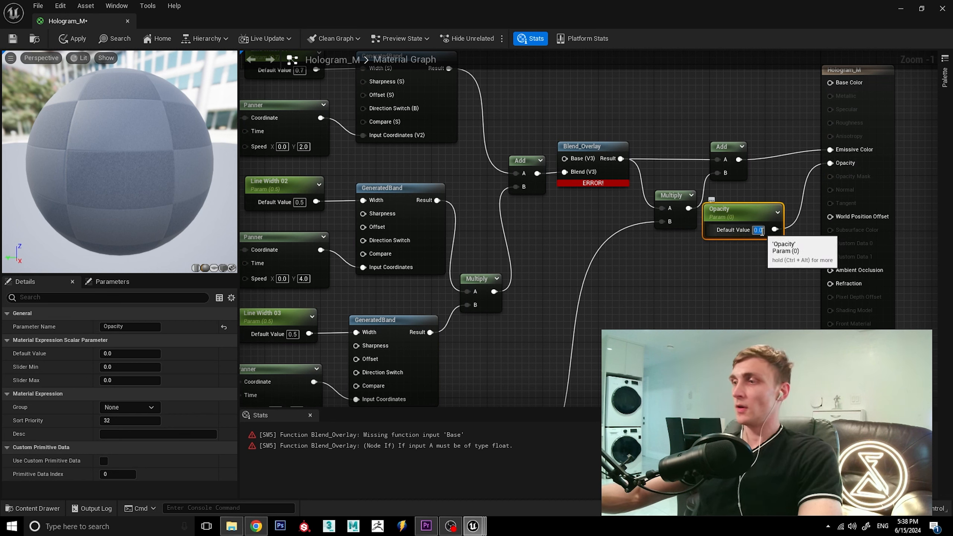
text(0.5)
key(Return)
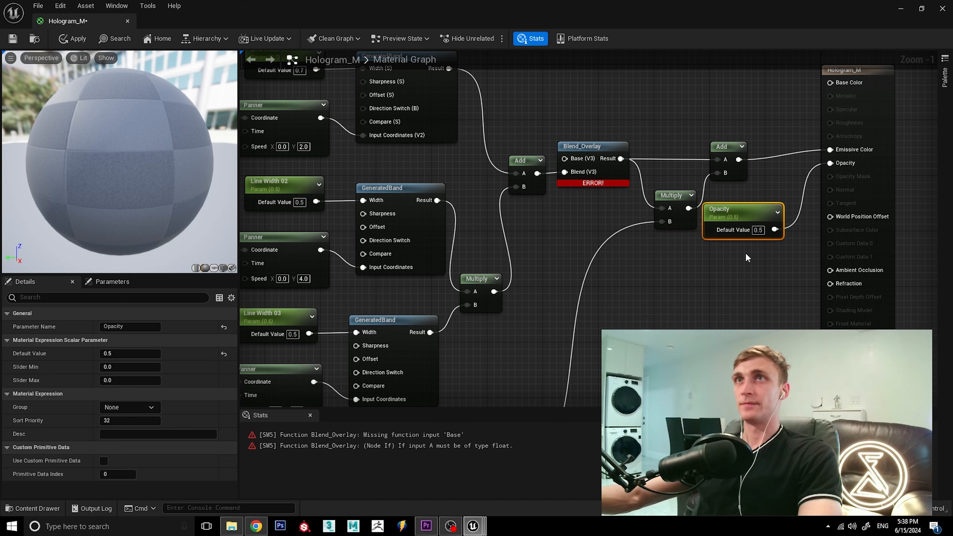
click(747, 257)
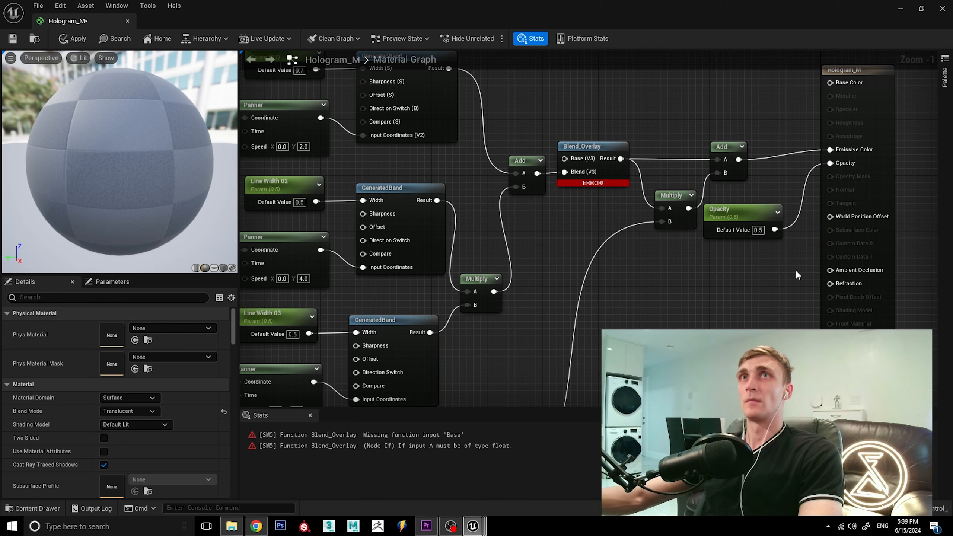
Step: Add a three-component constant above the first band row and set its colour to bright blue (0.0, 0.245806, 0.963542)
scroll(764, 275, down, 3)
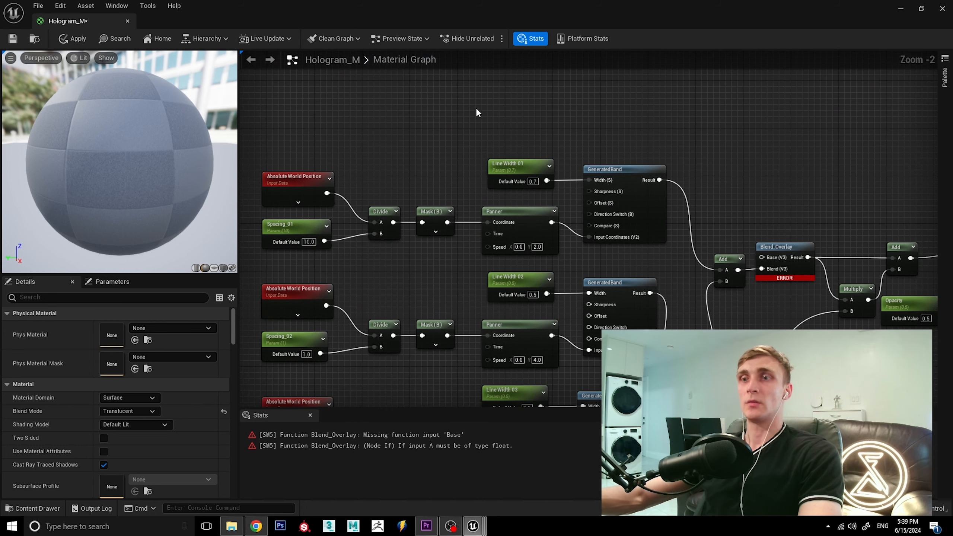
click(476, 109)
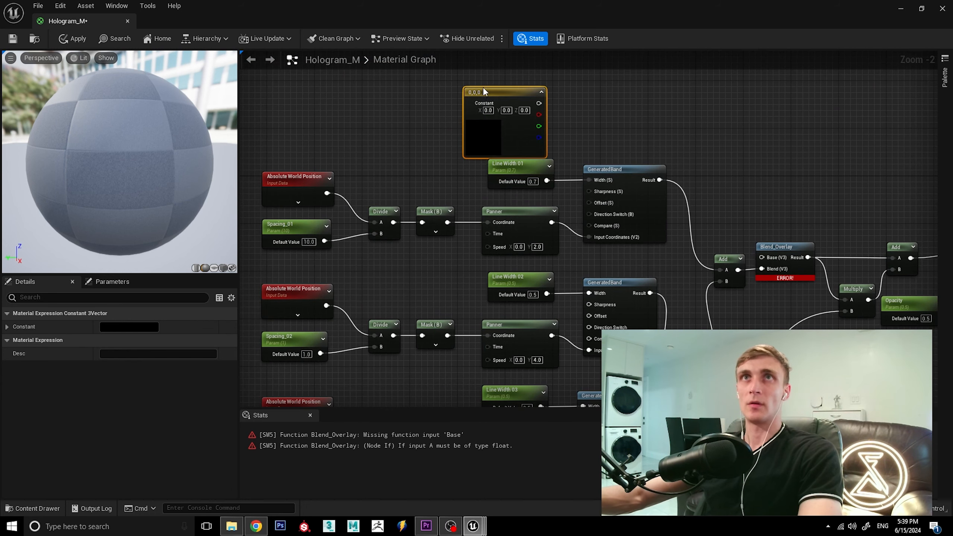
drag(485, 93, 479, 82)
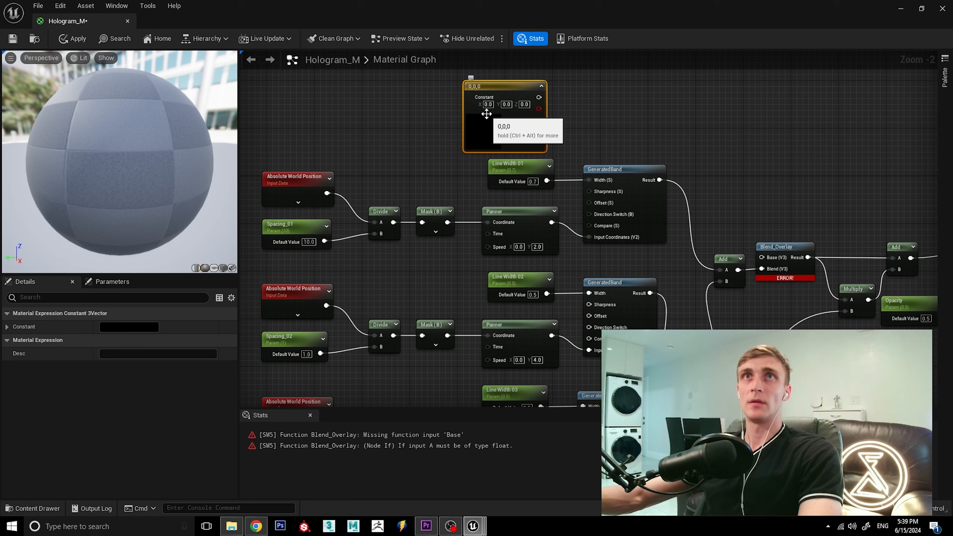
double_click(487, 114)
click(514, 168)
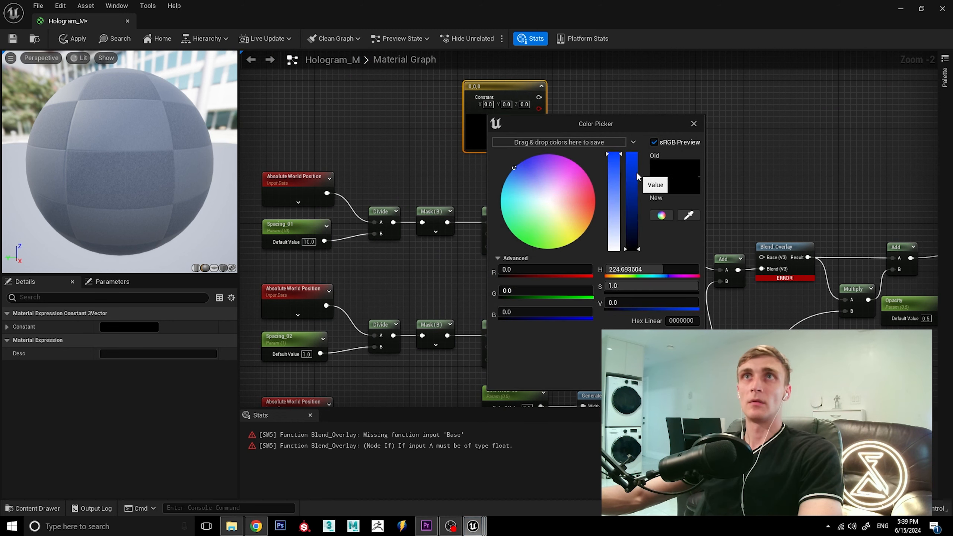
drag(637, 177, 634, 158)
click(635, 162)
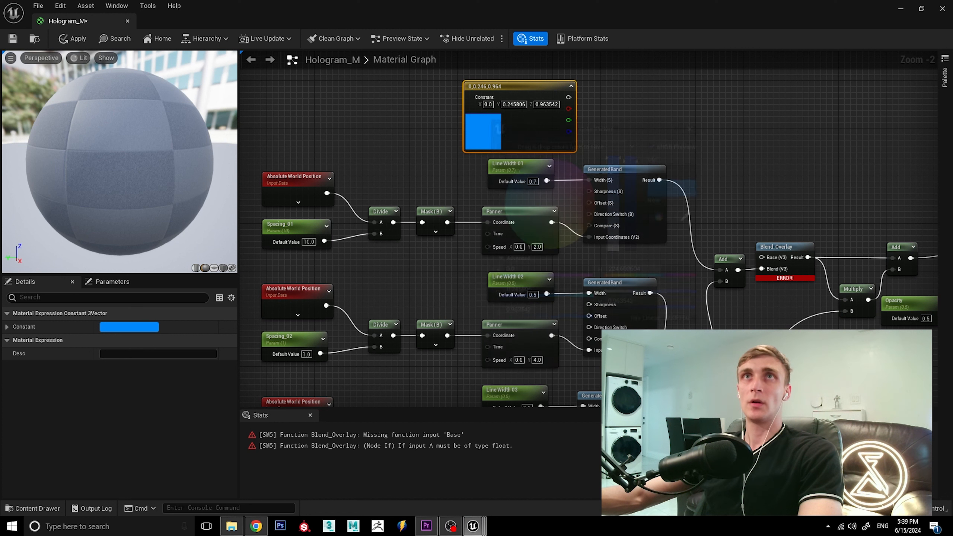
click(586, 128)
Step: Move the blue colour constant farther above the band rows to free up space beneath it
drag(534, 90, 509, 83)
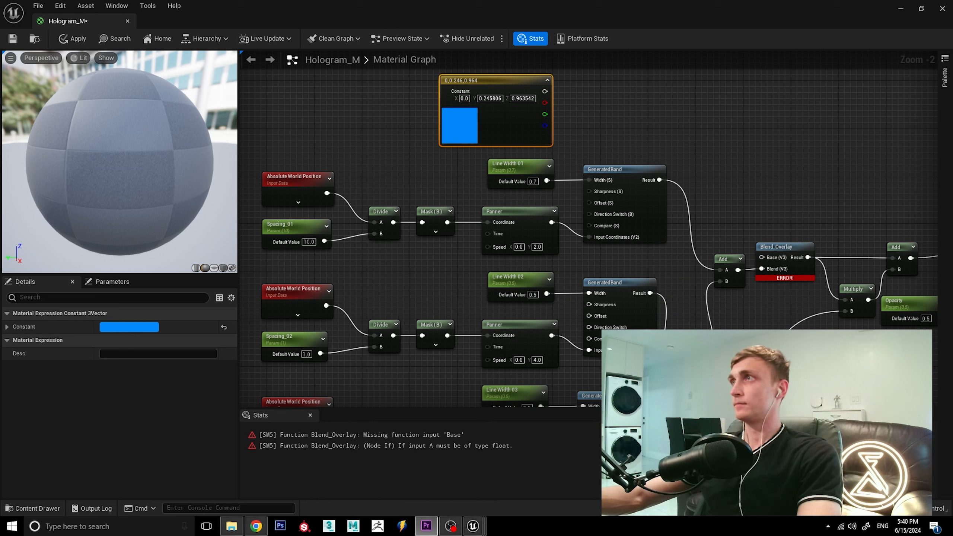
click(714, 166)
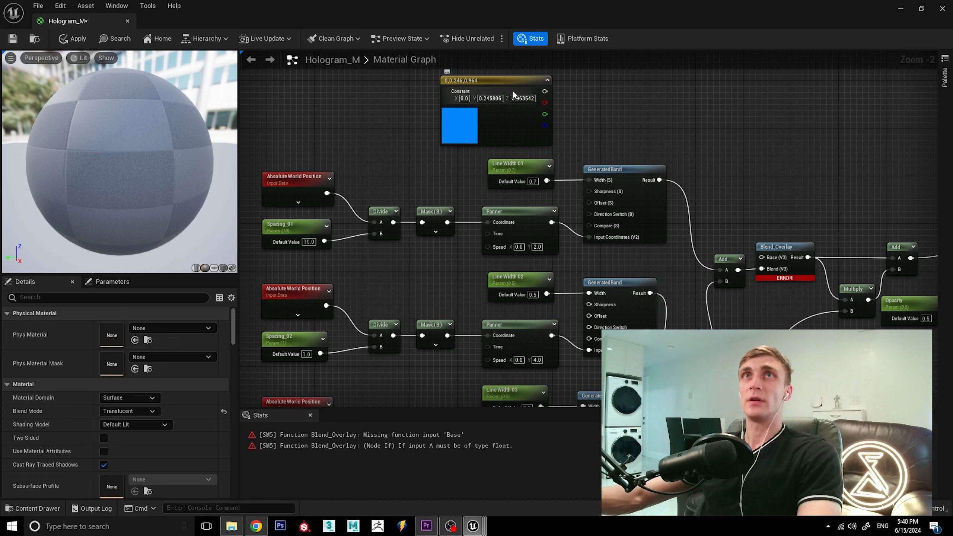
scroll(615, 228, down, 2)
click(533, 124)
drag(541, 117, 590, 126)
scroll(590, 126, down, 1)
scroll(601, 150, up, 2)
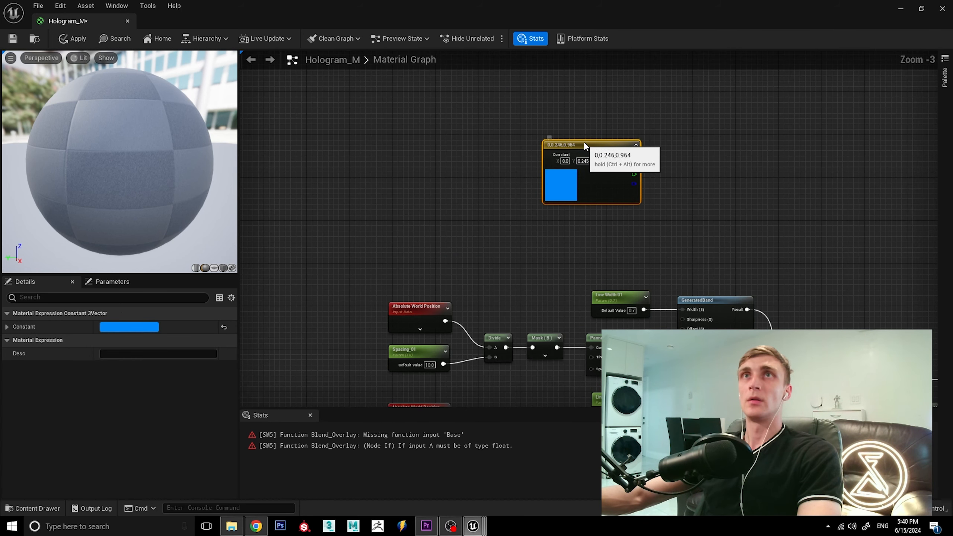
Step: Add a Texture Sample beneath the blue colour constant and convert it to a parameter named Texture
click(609, 202)
click(609, 203)
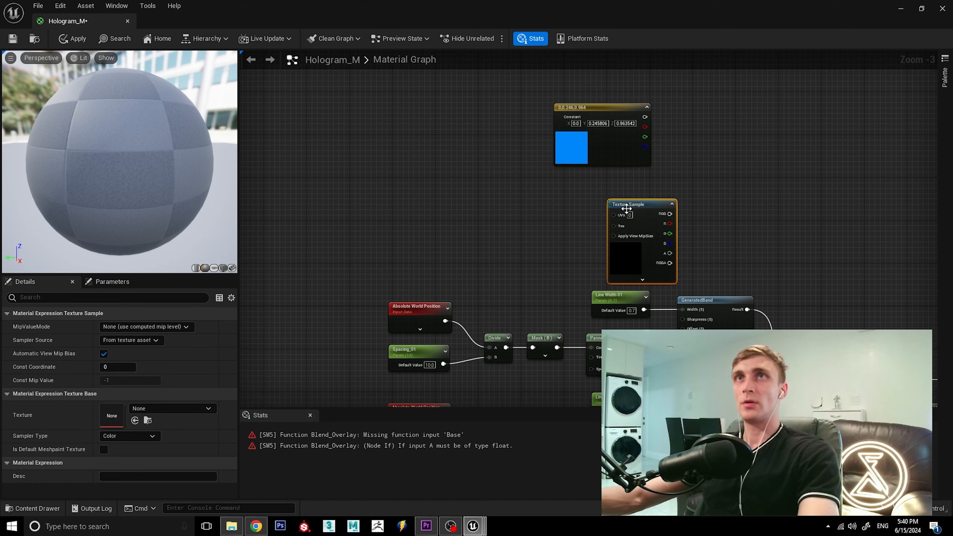
drag(638, 204, 603, 188)
right_click(603, 188)
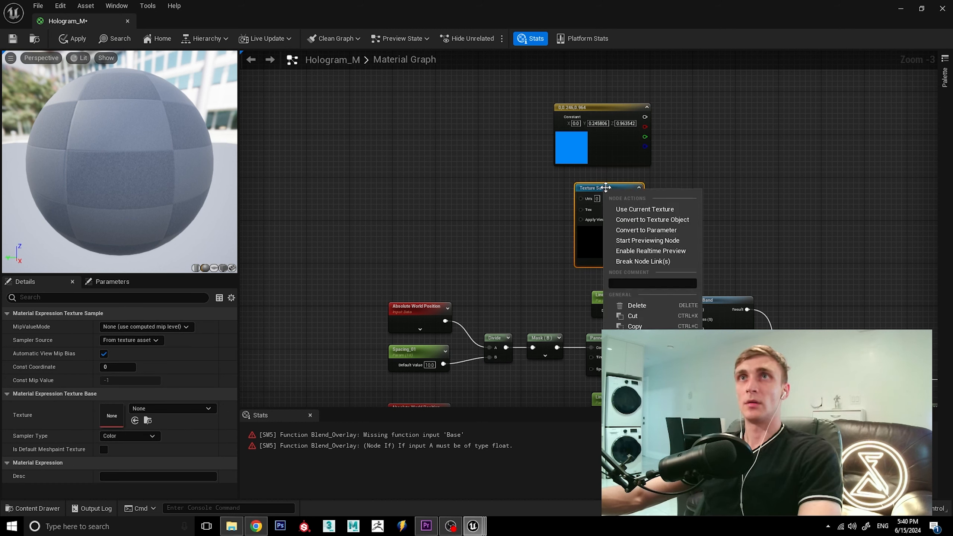
click(656, 230)
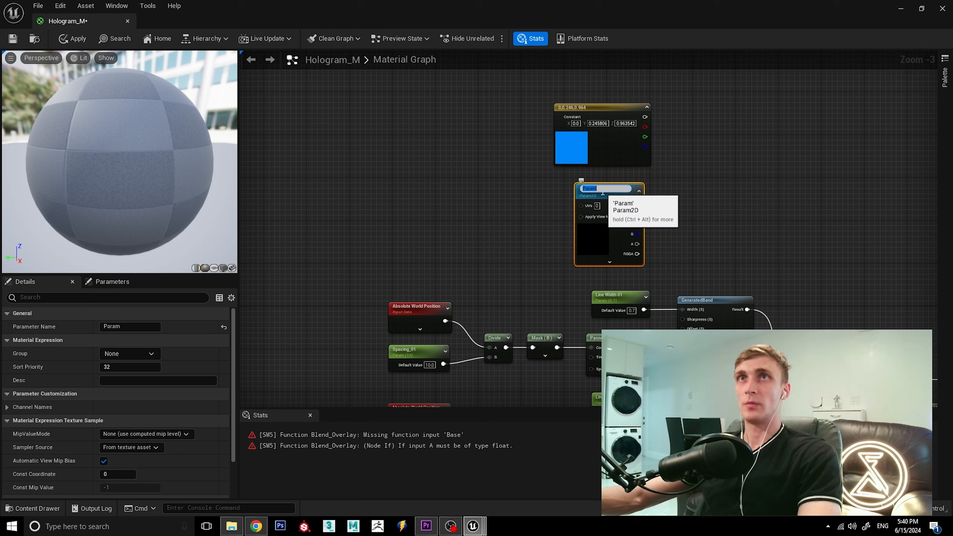
text(Te)
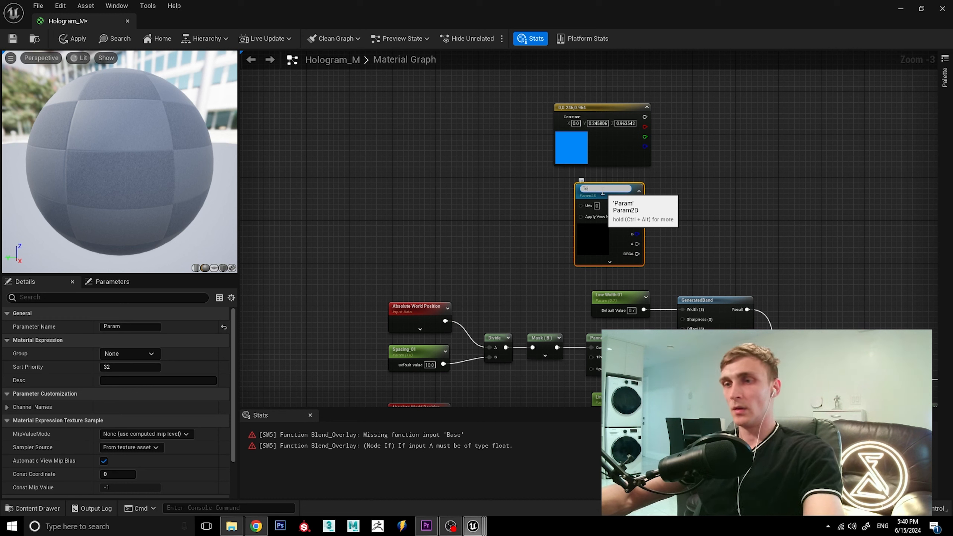
text(xture)
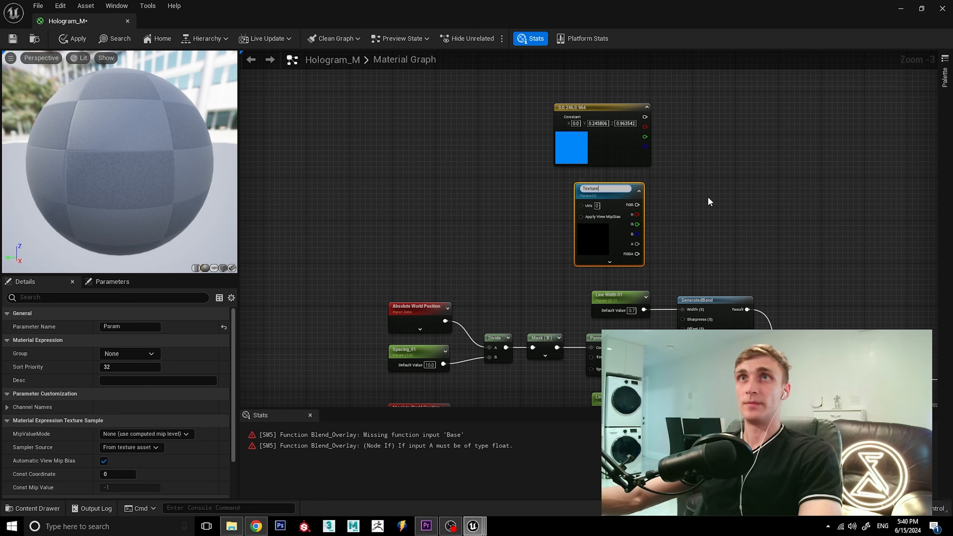
click(710, 203)
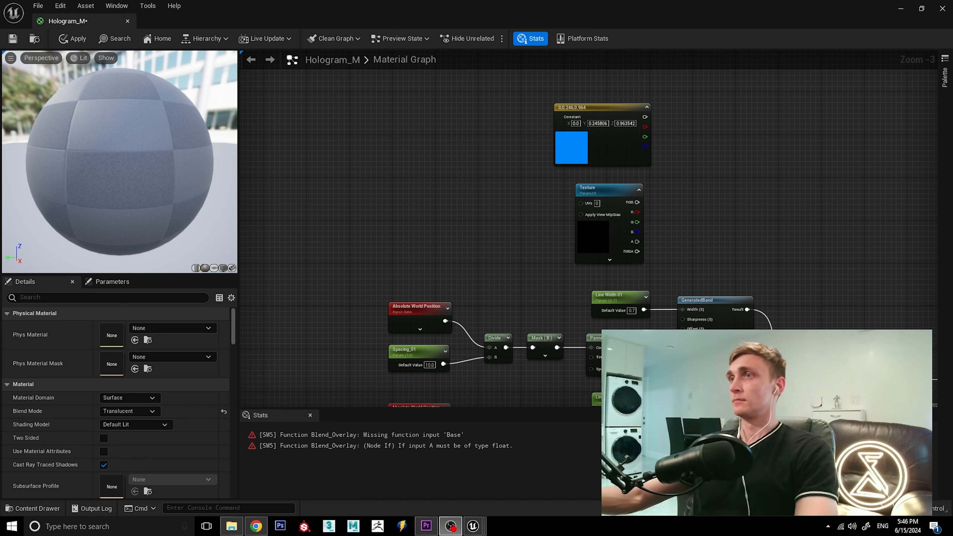
Step: Add a Panner node beside the Texture parameter and connect its output to the Texture UVs input
right_click(495, 214)
text(pa)
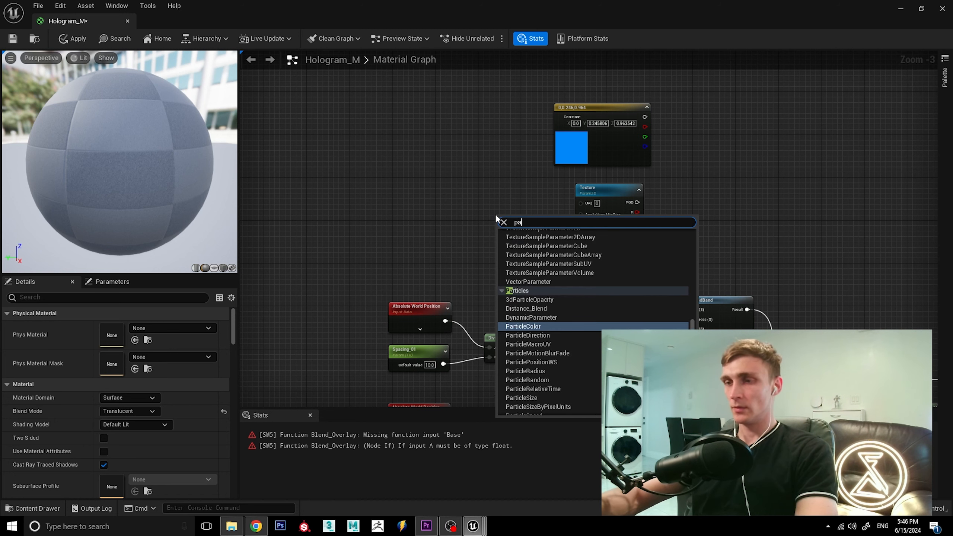
text(nner)
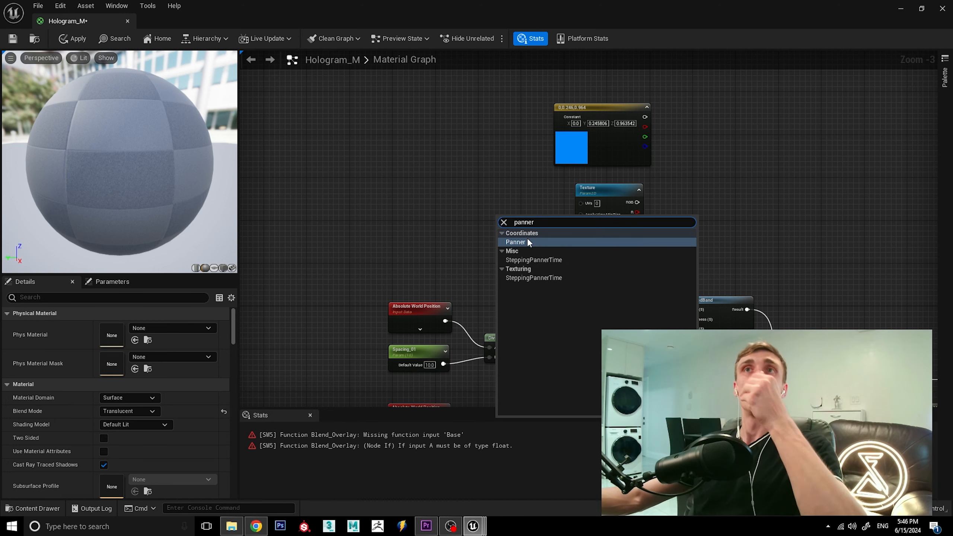
click(527, 242)
drag(558, 229, 529, 210)
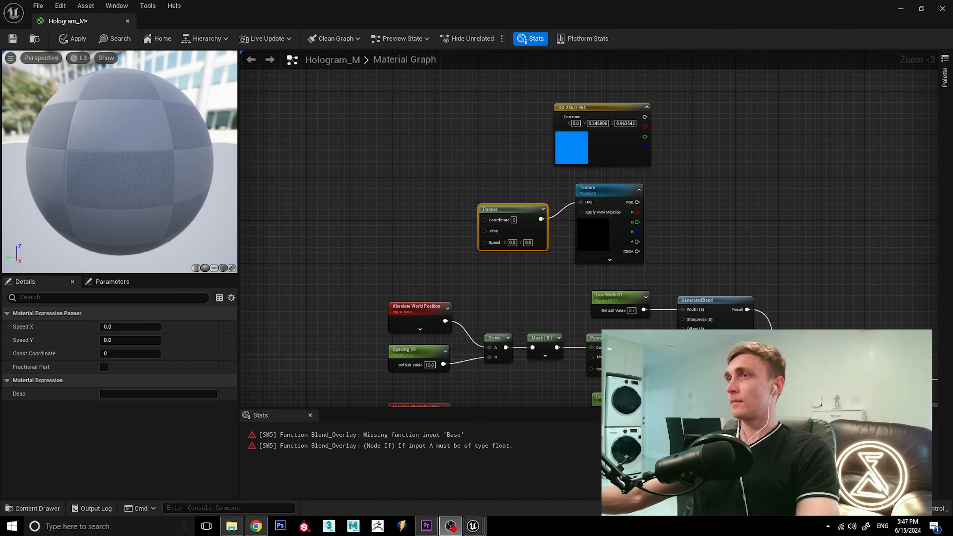
click(422, 226)
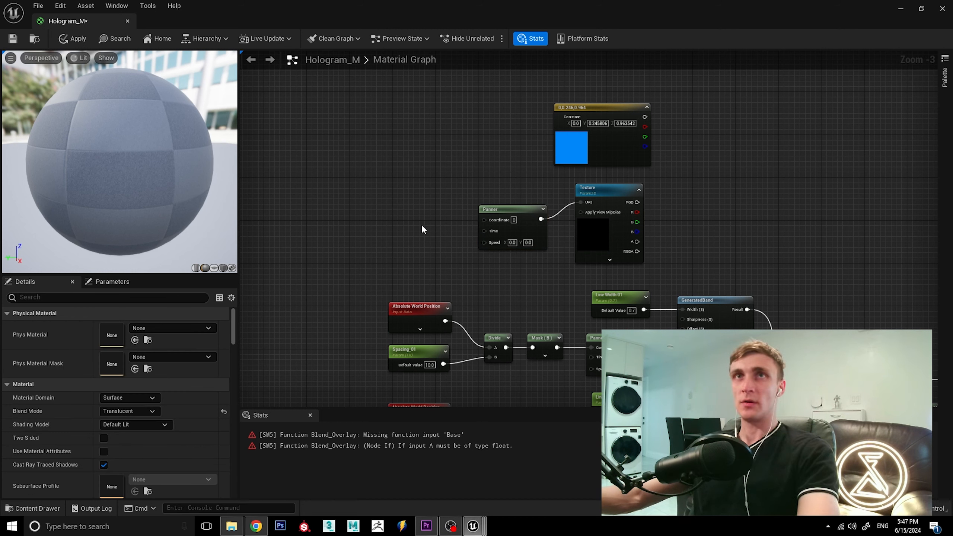
Step: Add a three-component constant beside the Panner of the Texture parameter and connect its output to the Panner's Speed input
key(3)
click(421, 224)
drag(432, 227, 398, 217)
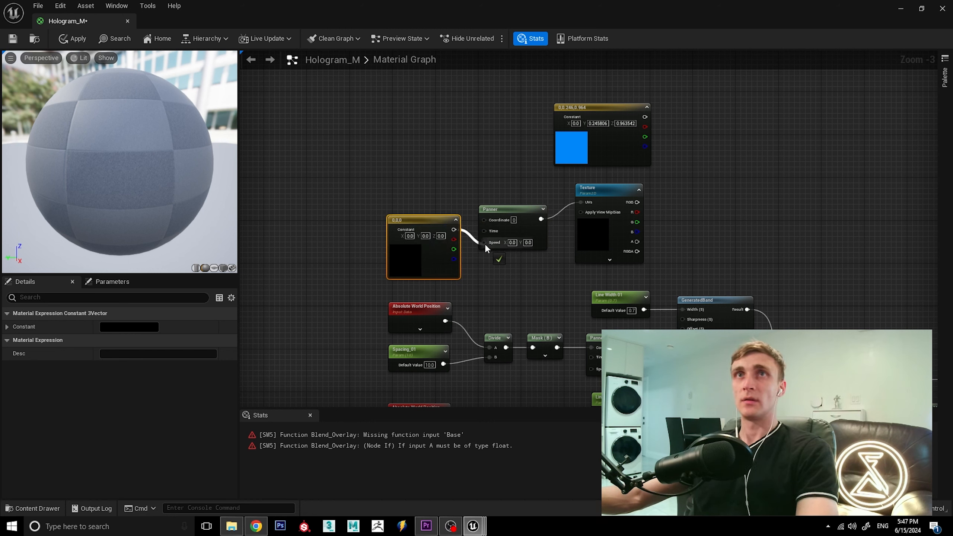
drag(484, 244, 484, 243)
drag(432, 221, 416, 214)
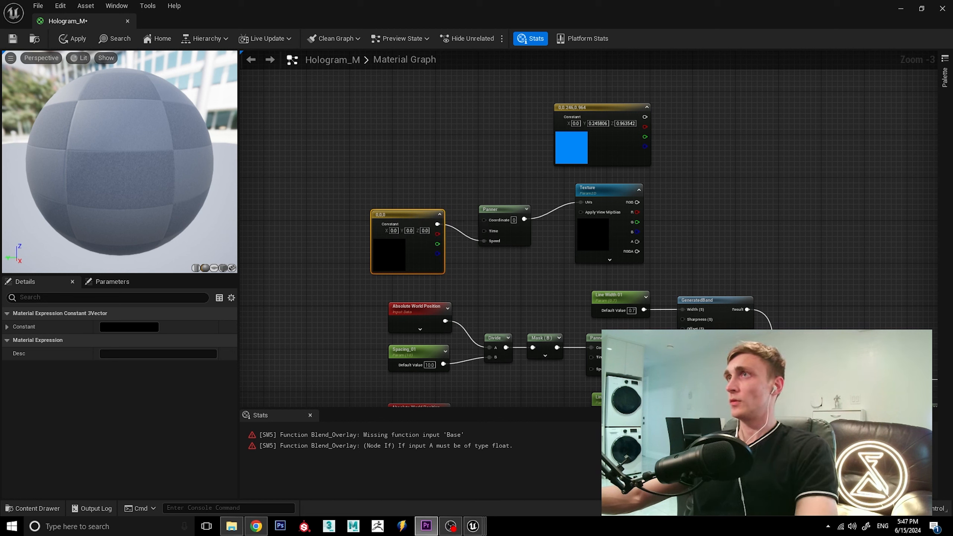
drag(405, 218, 410, 212)
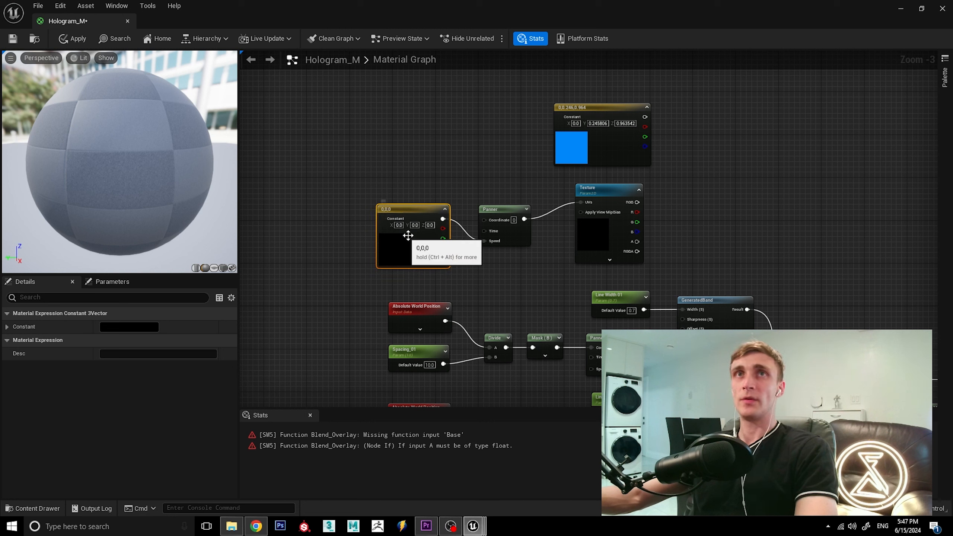
Step: Set the R value of the constant driving the Panner's speed to 0.05
double_click(397, 243)
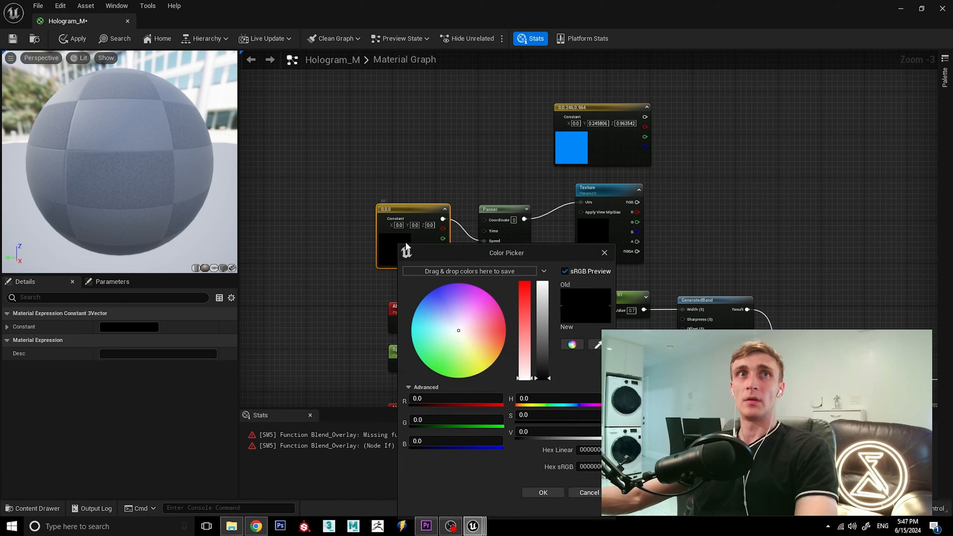
click(437, 180)
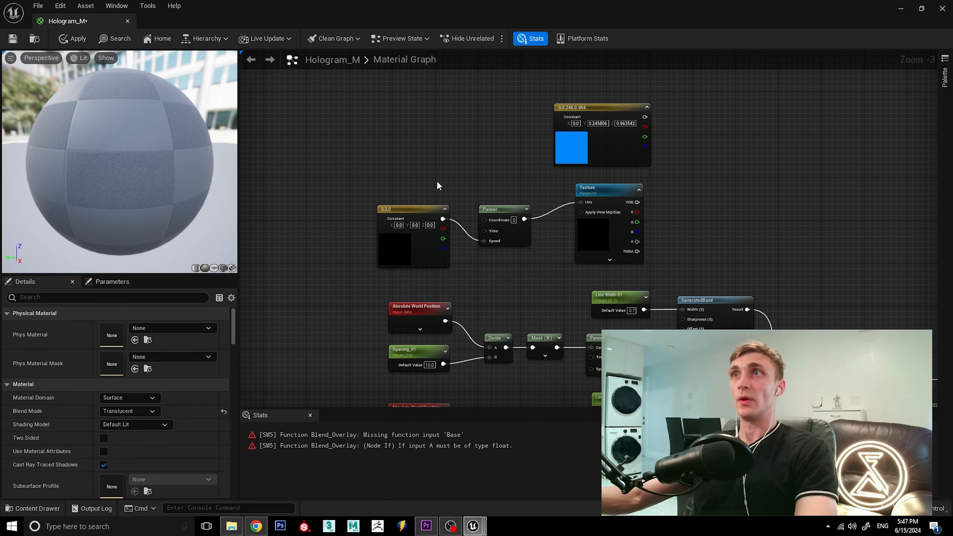
click(416, 259)
click(6, 326)
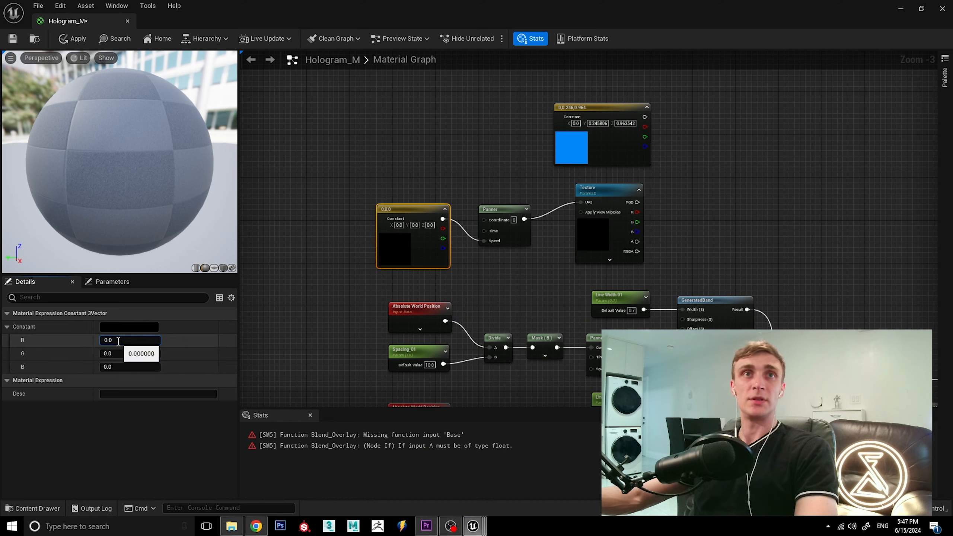
text(5)
key(Return)
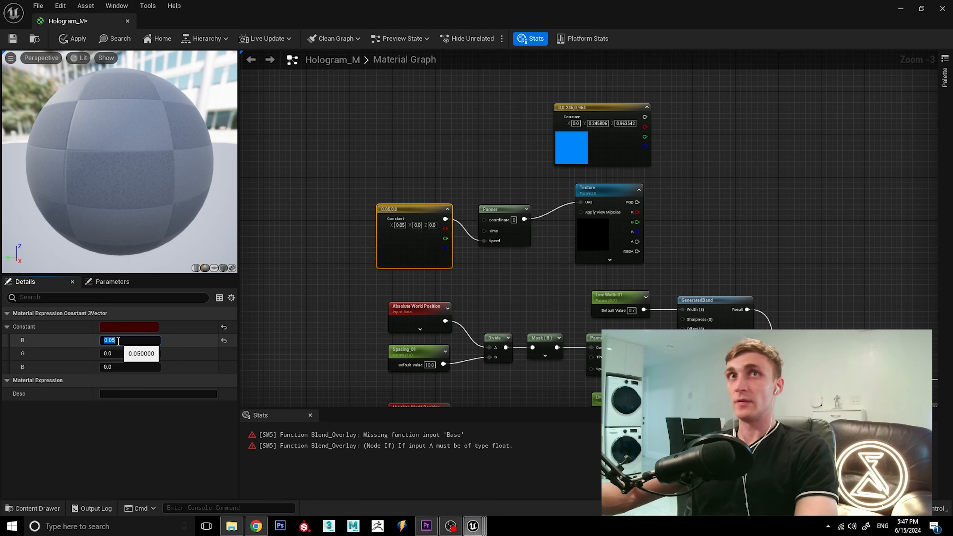
click(349, 267)
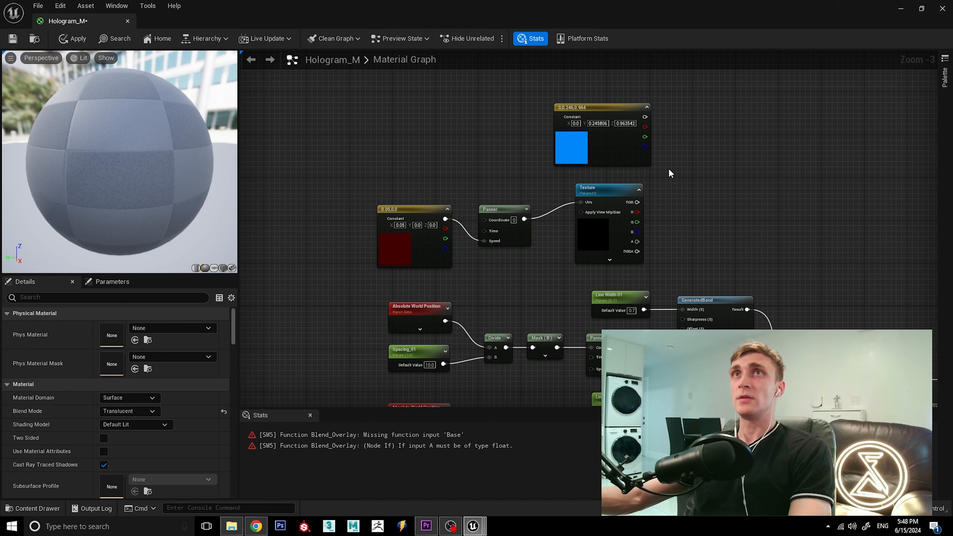
Step: Add a Multiply node that takes the blue colour constant as A and the Texture parameter's RGB output as B
right_click(682, 164)
text(mul)
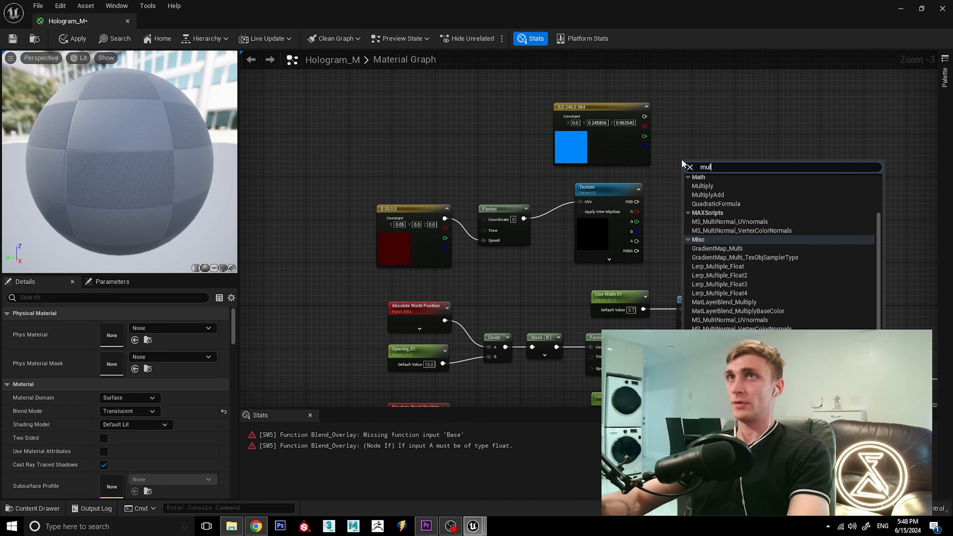
click(702, 185)
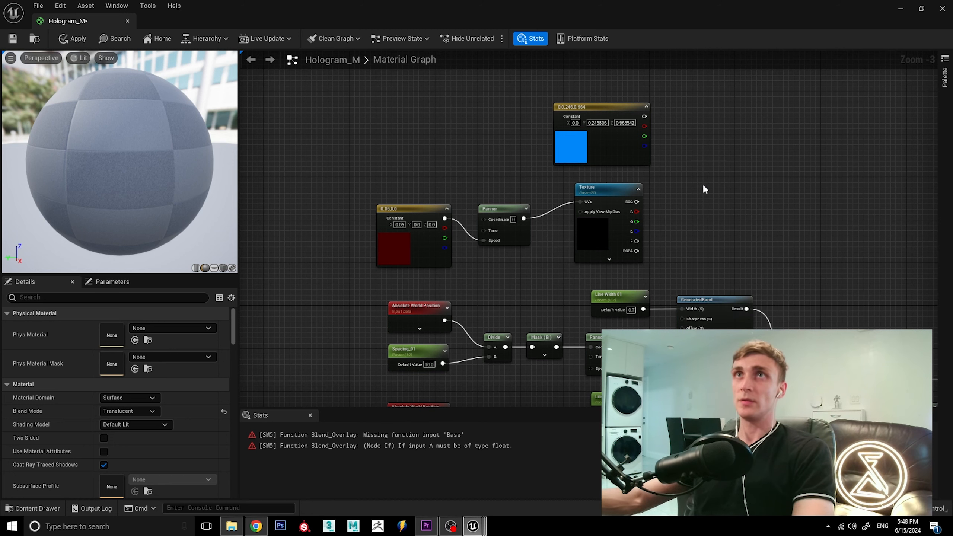
drag(644, 117, 688, 175)
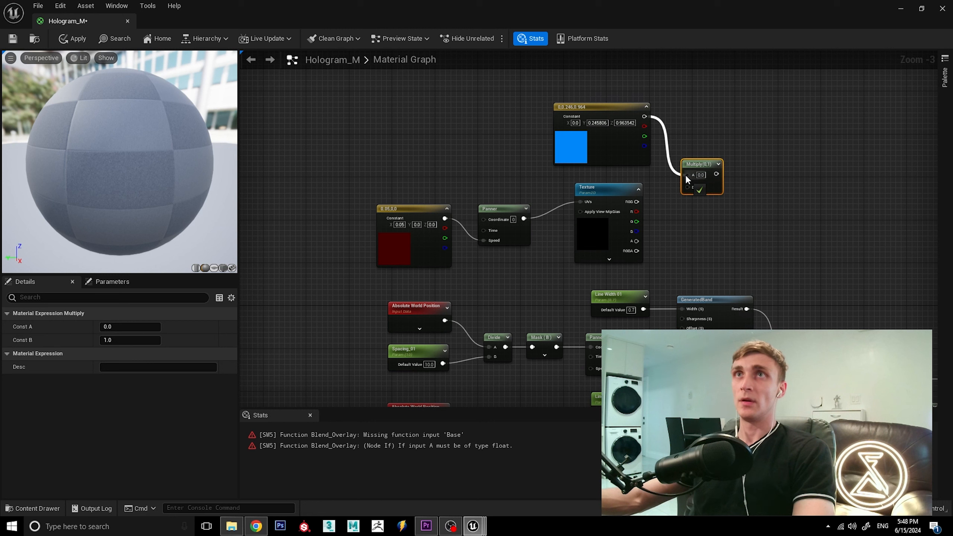
drag(637, 202, 688, 184)
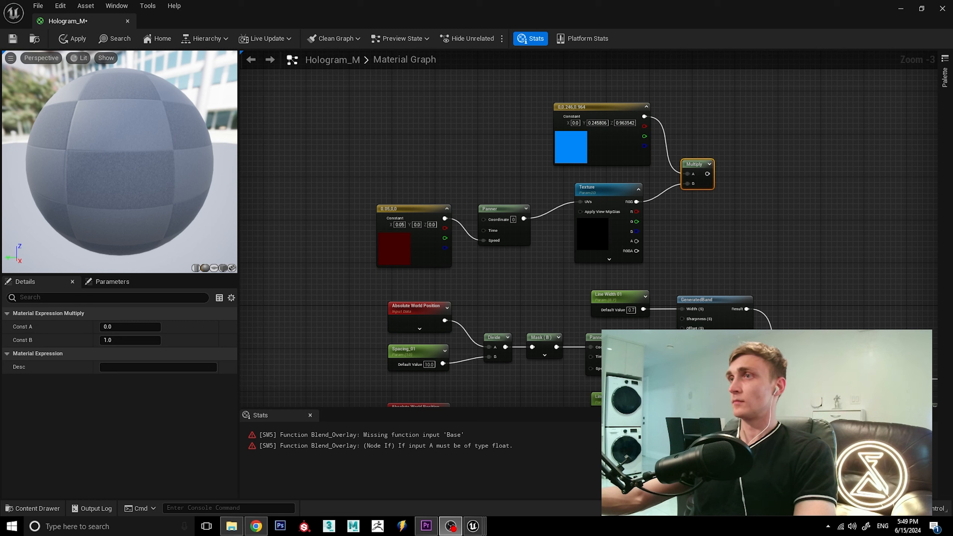
Step: Assign the T_White texture to the Texture parameter
click(598, 195)
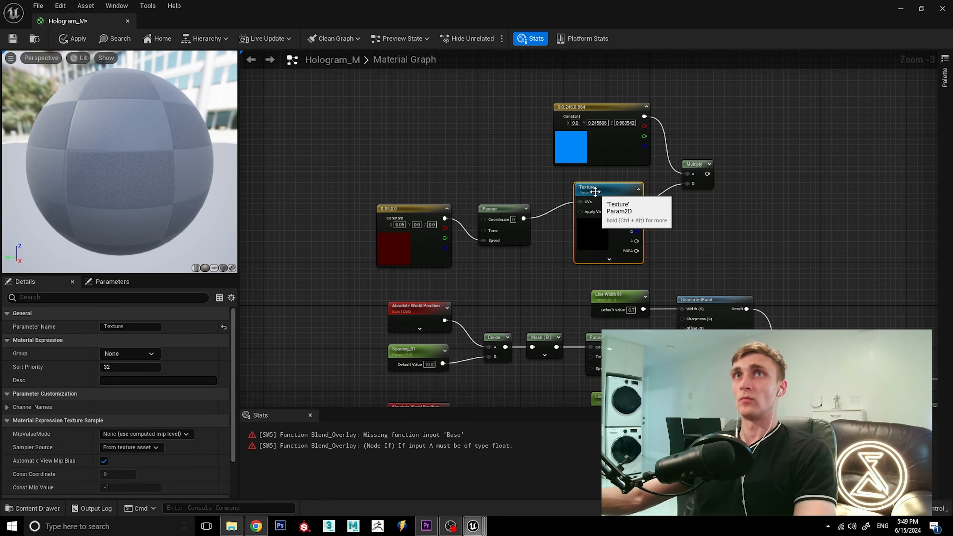
scroll(129, 395, down, 3)
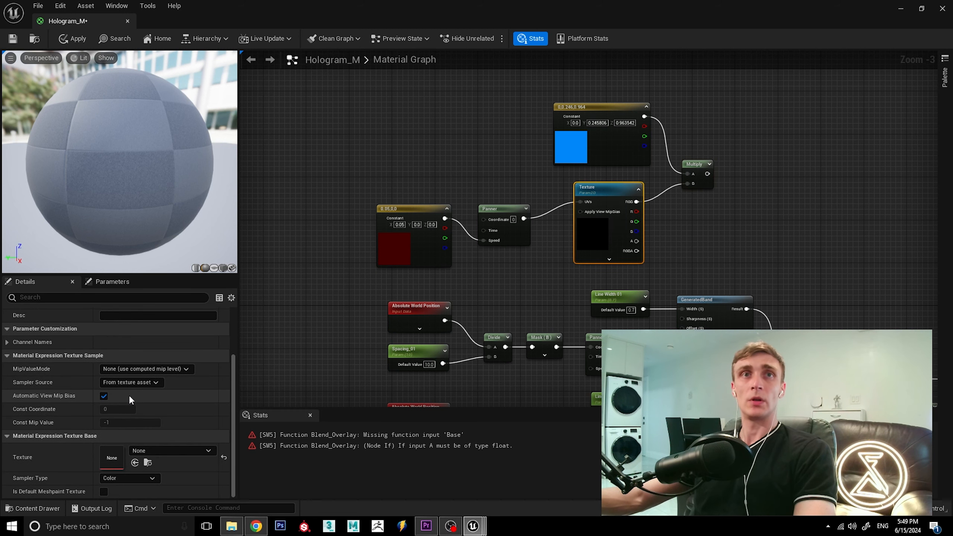
click(155, 450)
text(whit)
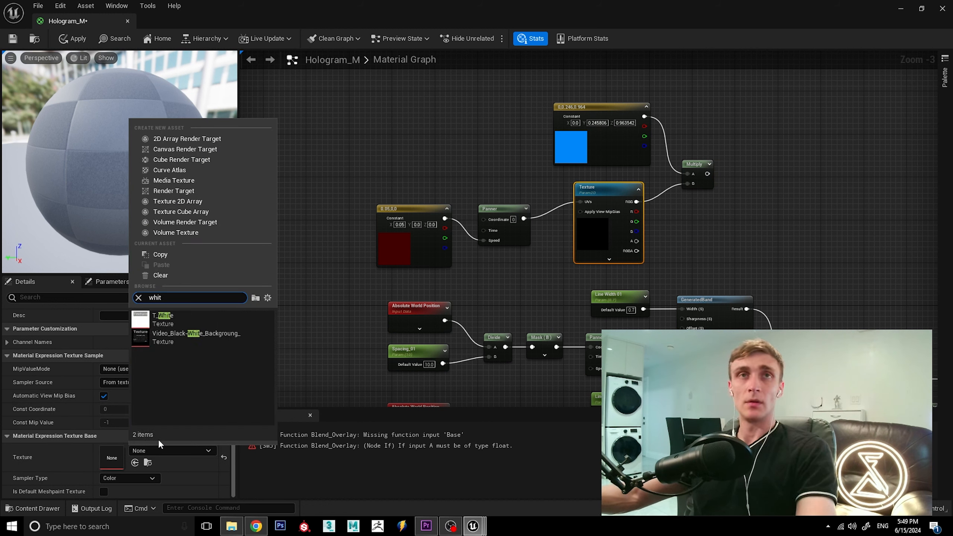
click(165, 319)
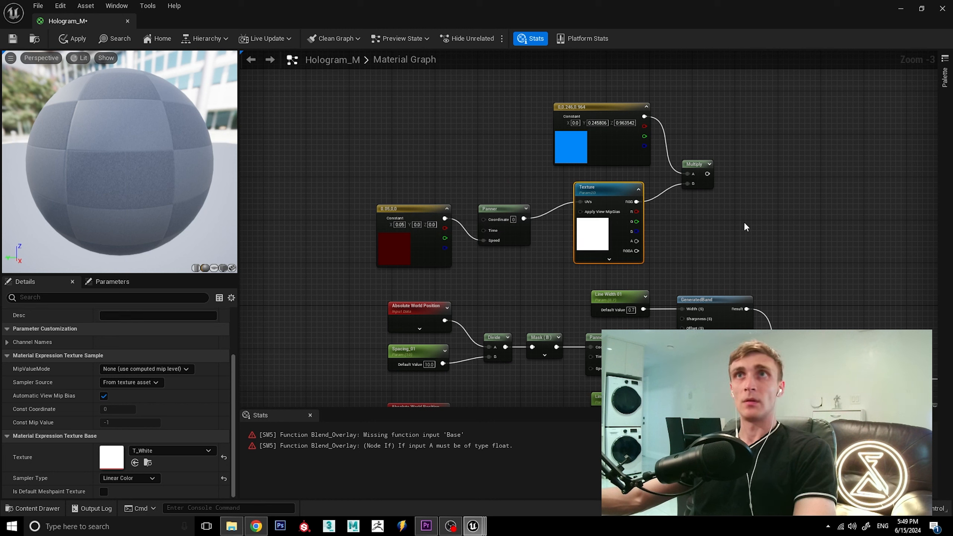
Step: Connect the output of the colour and texture Multiply to the Base input of Blend_Overlay and inspect the preview sphere
click(728, 226)
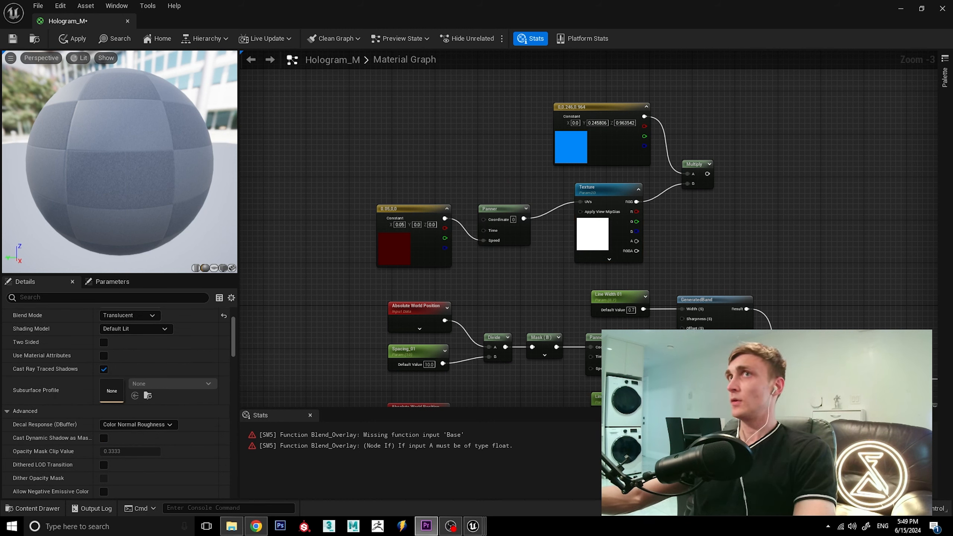
drag(708, 174, 788, 380)
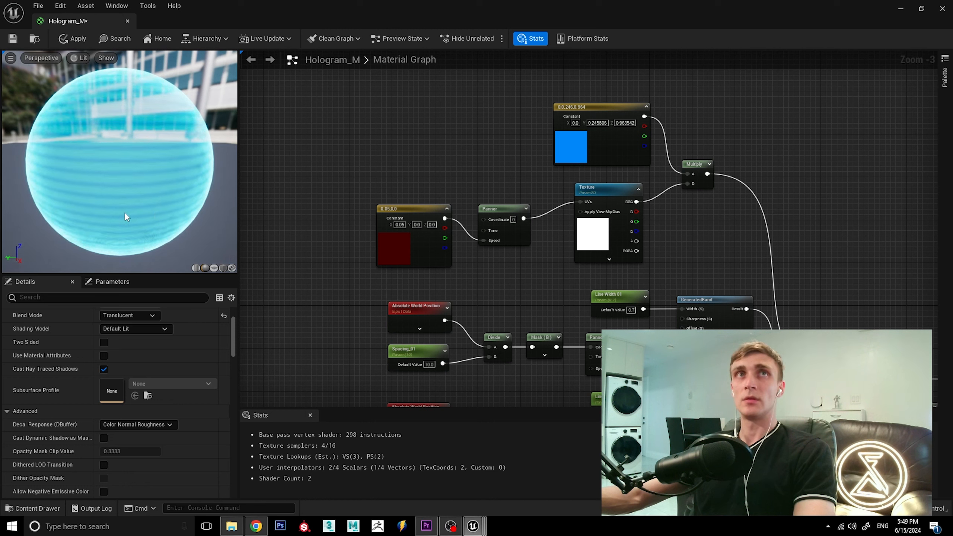
drag(118, 180, 157, 196)
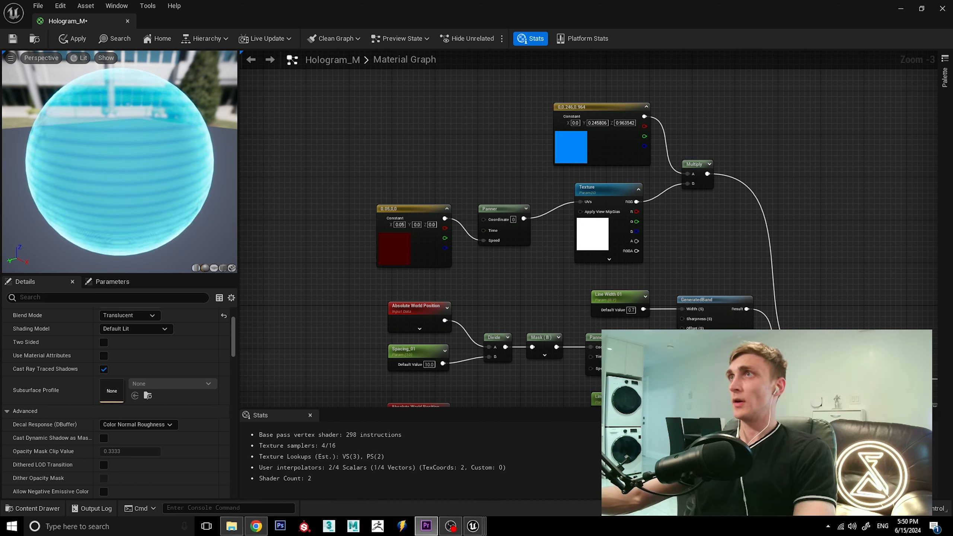
Step: Convert the Panner's speed constant to a parameter named Texture Speed and save the material
click(410, 209)
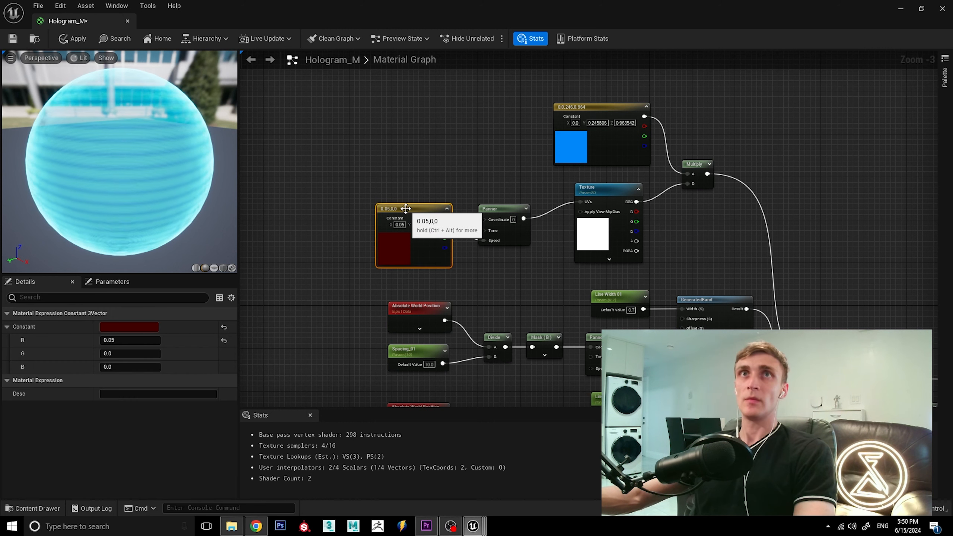
right_click(405, 209)
click(429, 184)
click(395, 207)
right_click(396, 209)
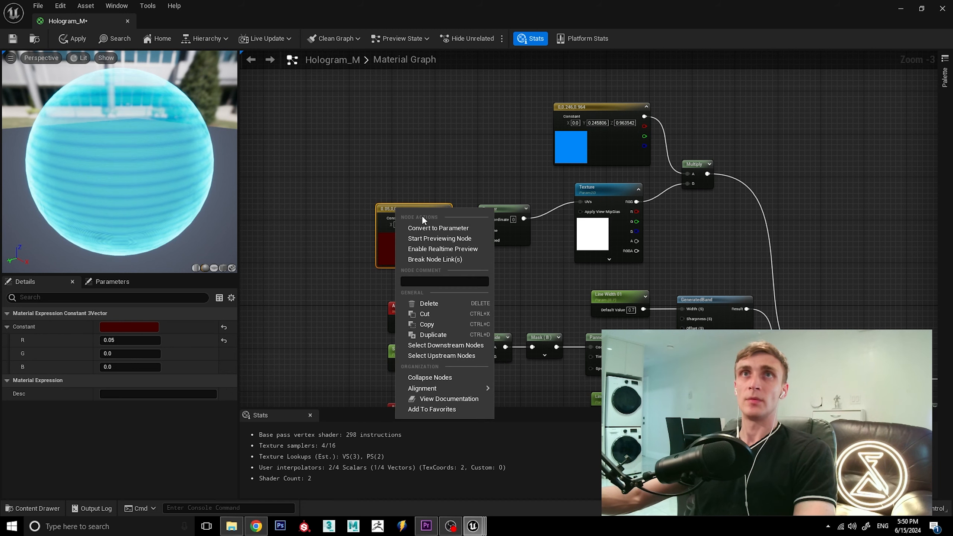
click(430, 226)
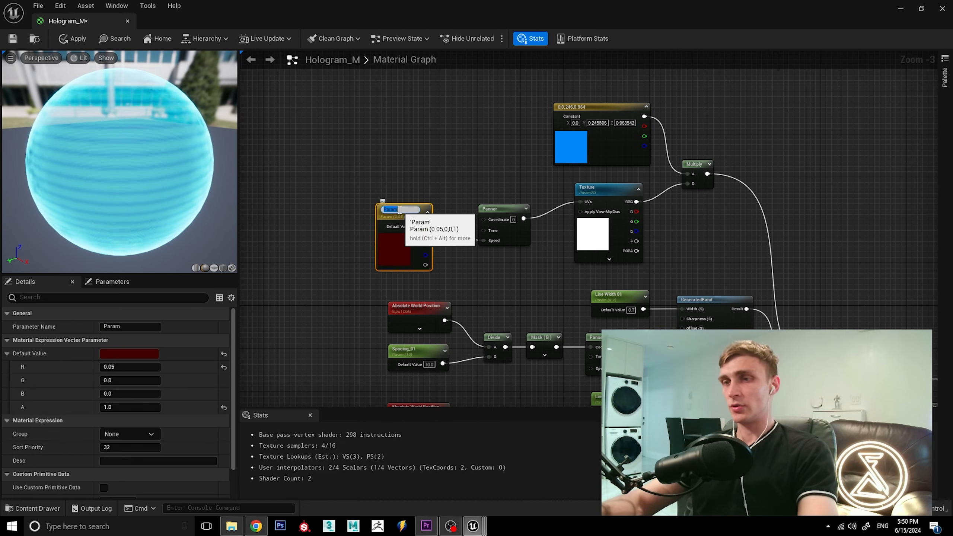
text(Texture Speed)
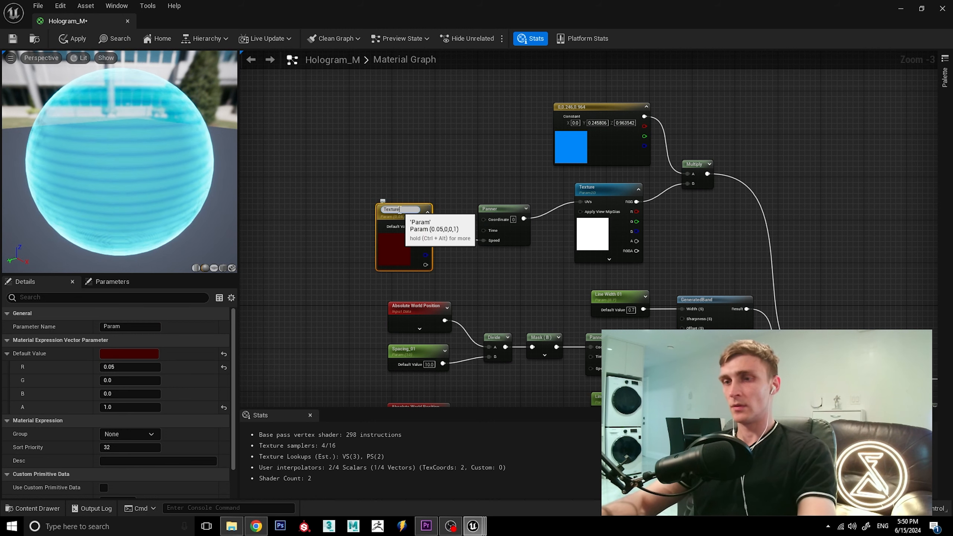
click(443, 192)
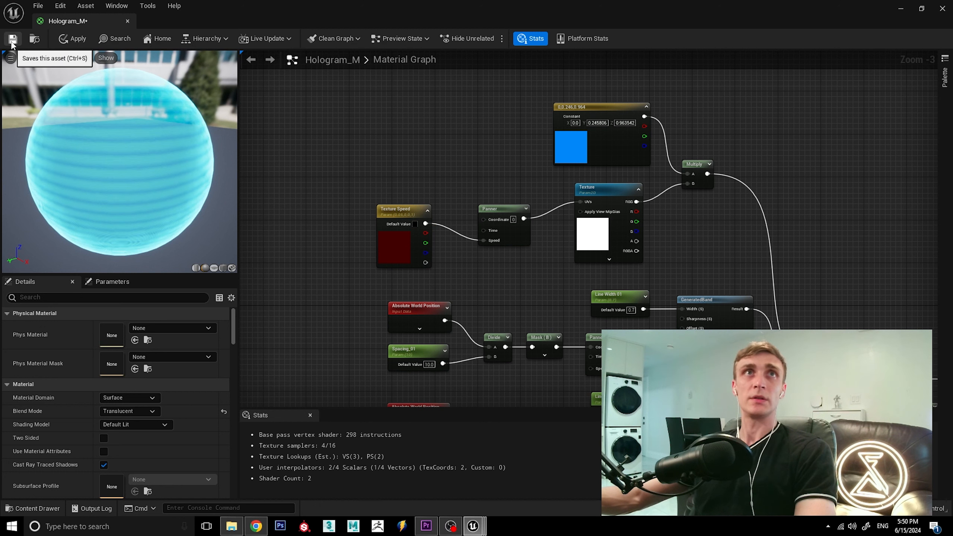
key(ctrl+s)
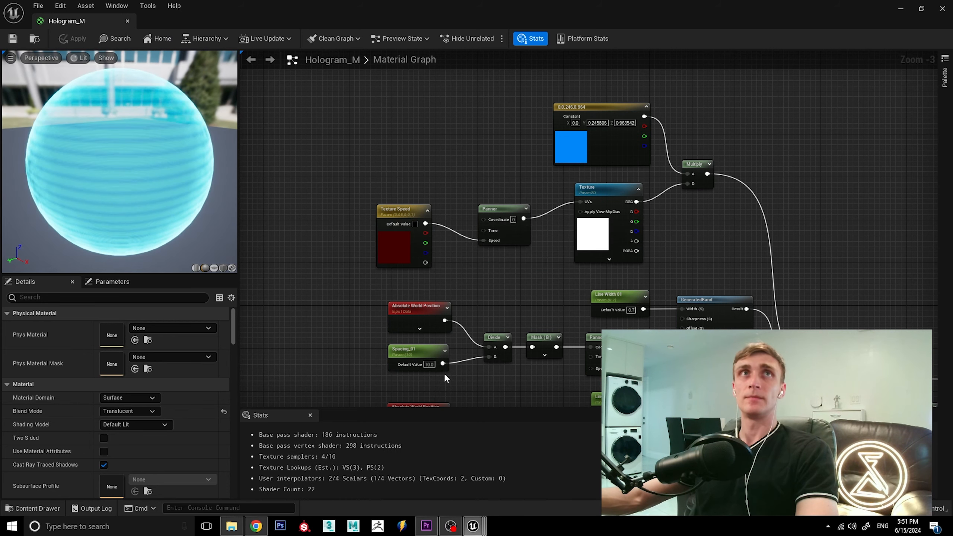
Step: Close the material and create a material instance of Hologram_M named Hologram_M_Inst
click(127, 21)
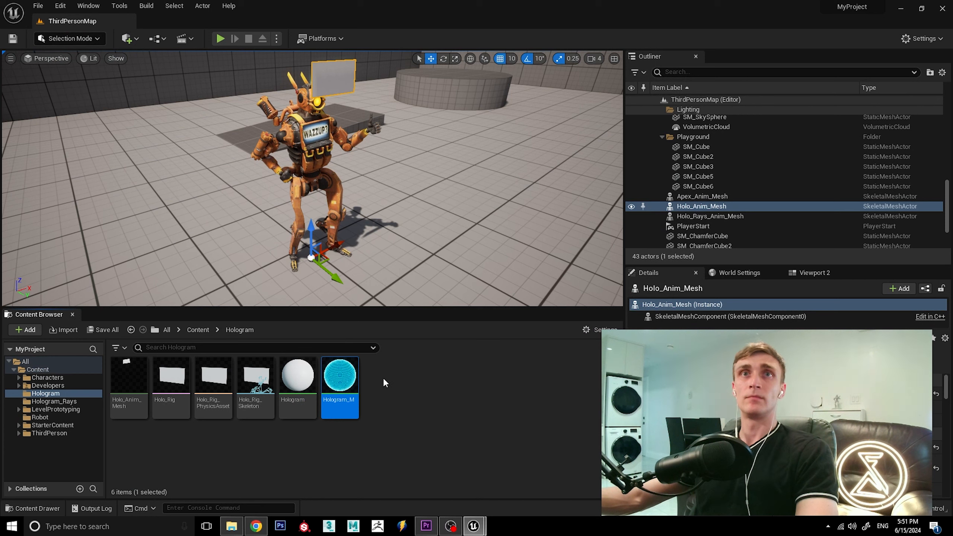
right_click(336, 377)
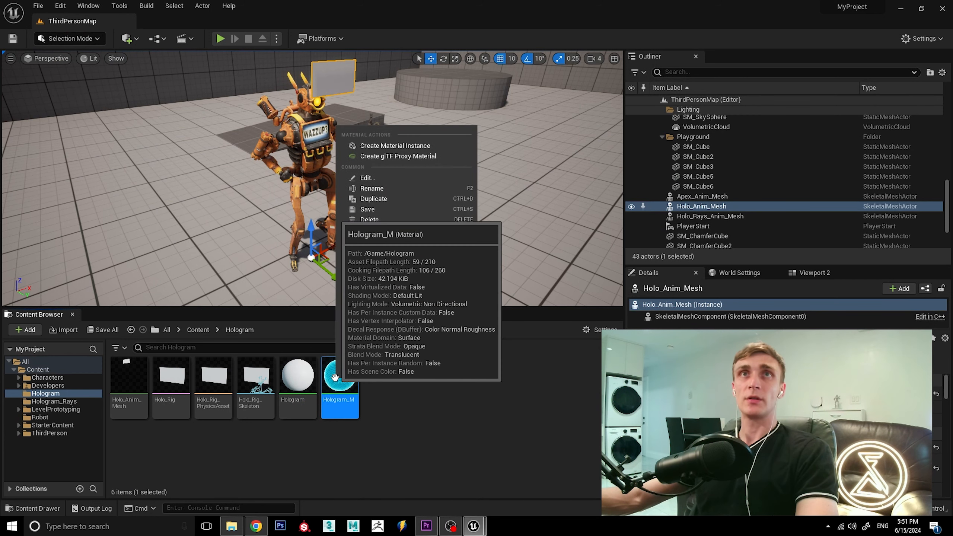
click(383, 146)
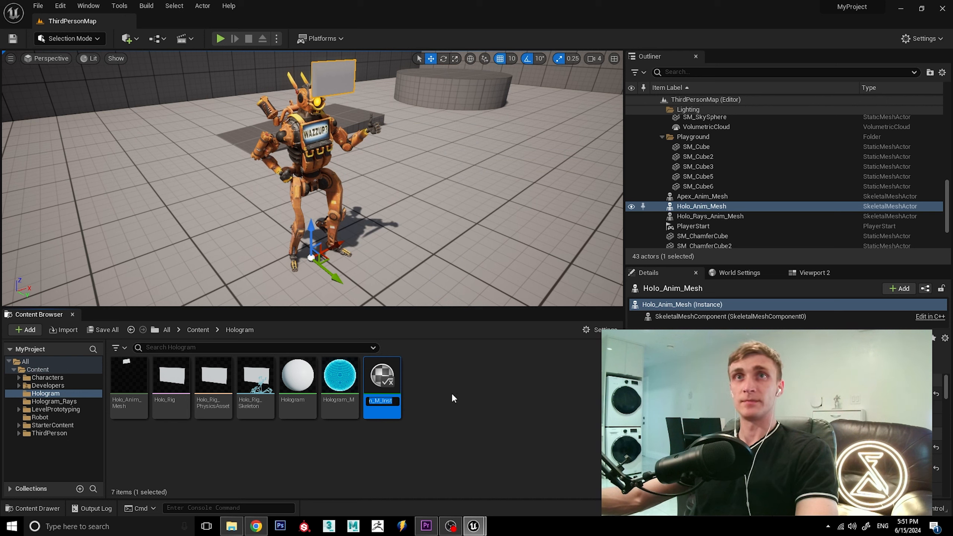
key(Return)
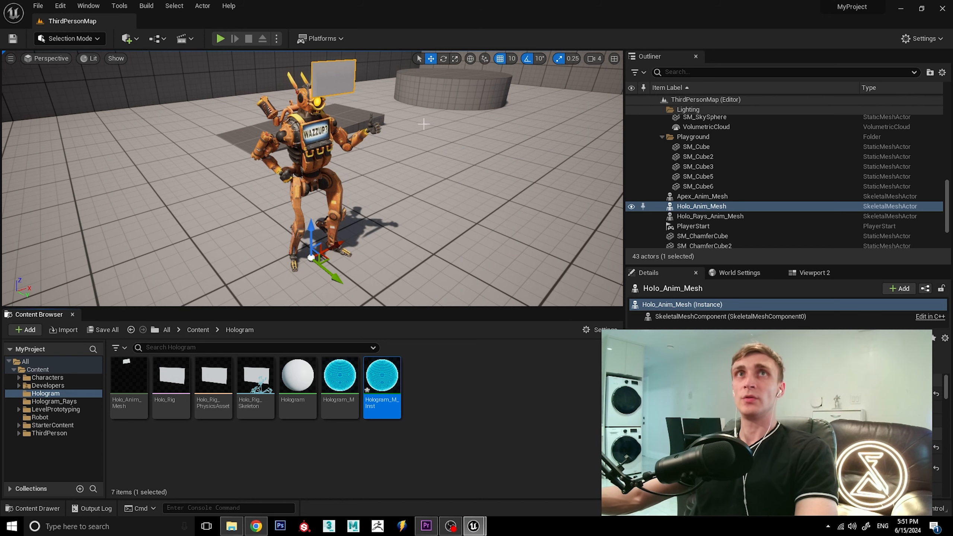
Step: Apply Hologram_M_Inst to the Holo_Anim_Mesh panel above the robot's head in the level
right_drag(424, 124, 424, 129)
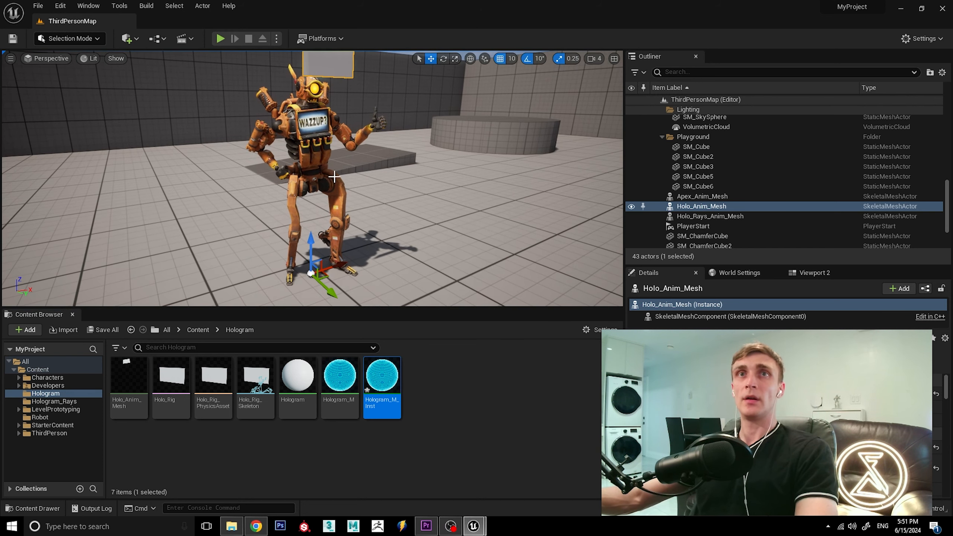
scroll(334, 176, up, 5)
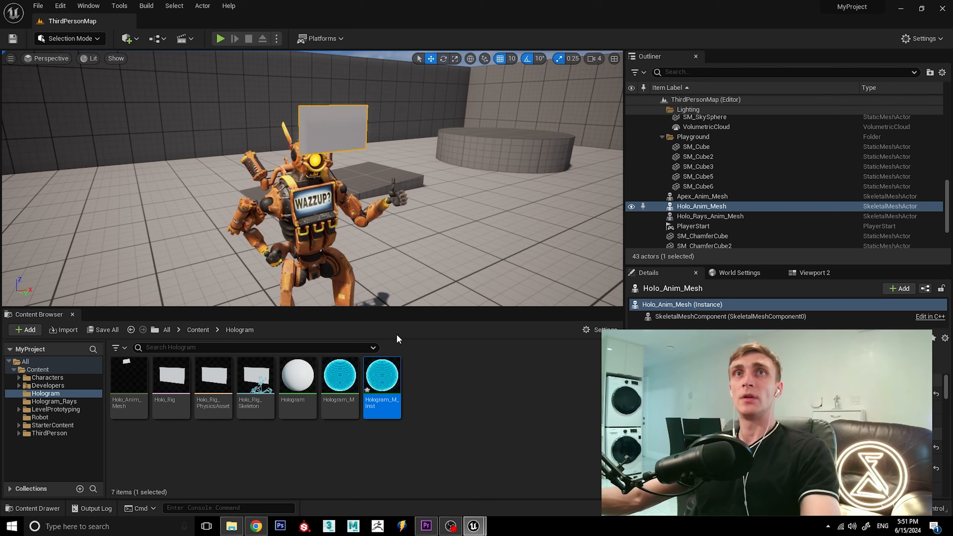
drag(383, 376, 330, 134)
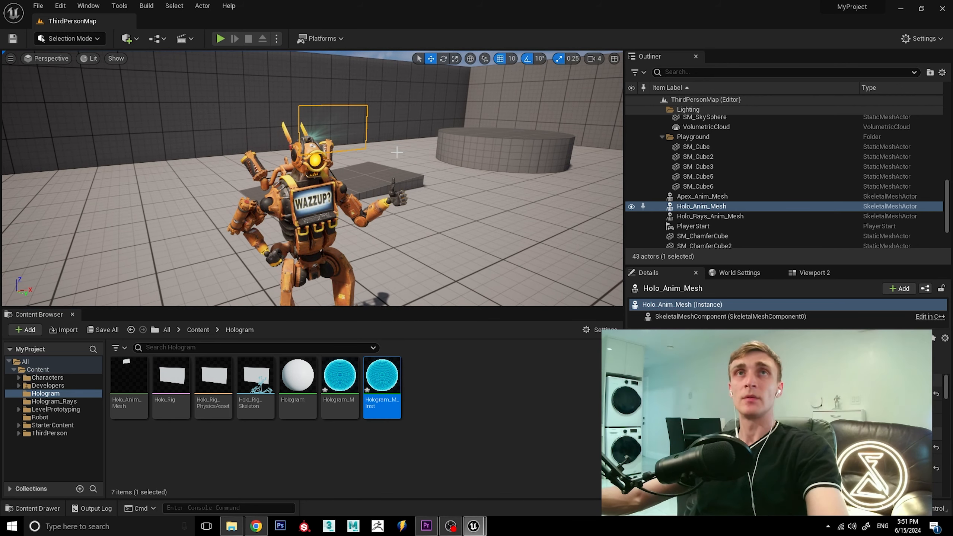
scroll(397, 152, up, 3)
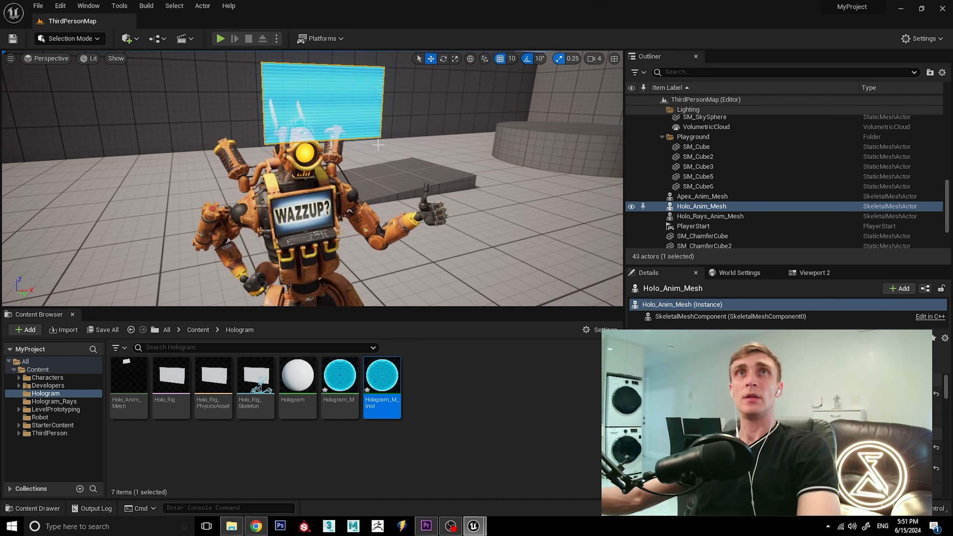
mouse_move(312, 181)
right_down()
mouse_move(312, 150)
mouse_move(312, 166)
right_up()
Step: Override the Texture parameter of Hologram_M_Inst with NewMediaPlayer_Video, then save the instance and all project files
double_click(381, 379)
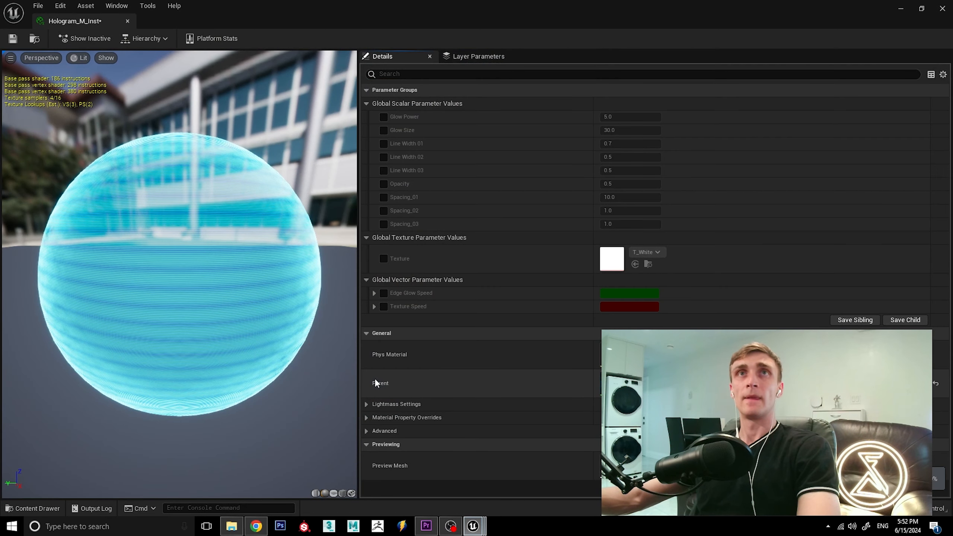
click(383, 259)
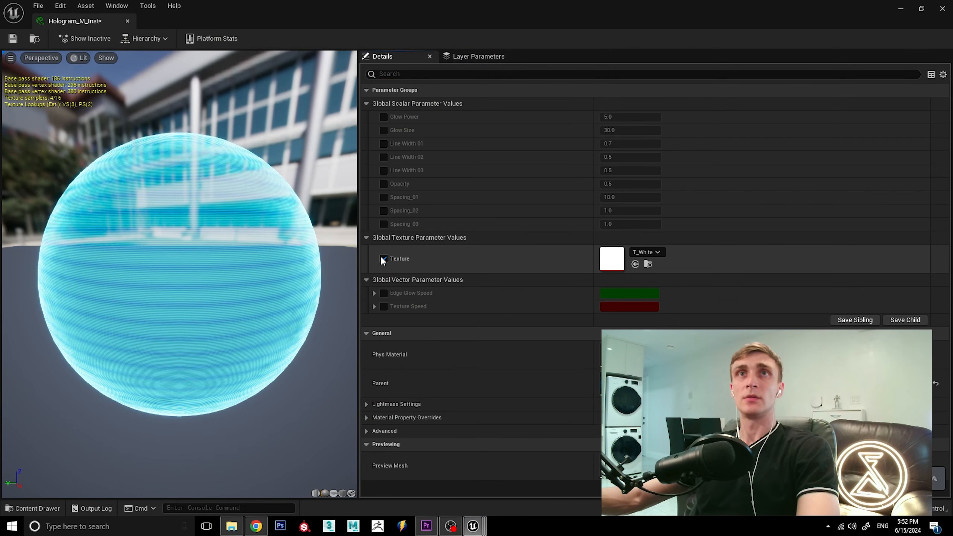
click(637, 254)
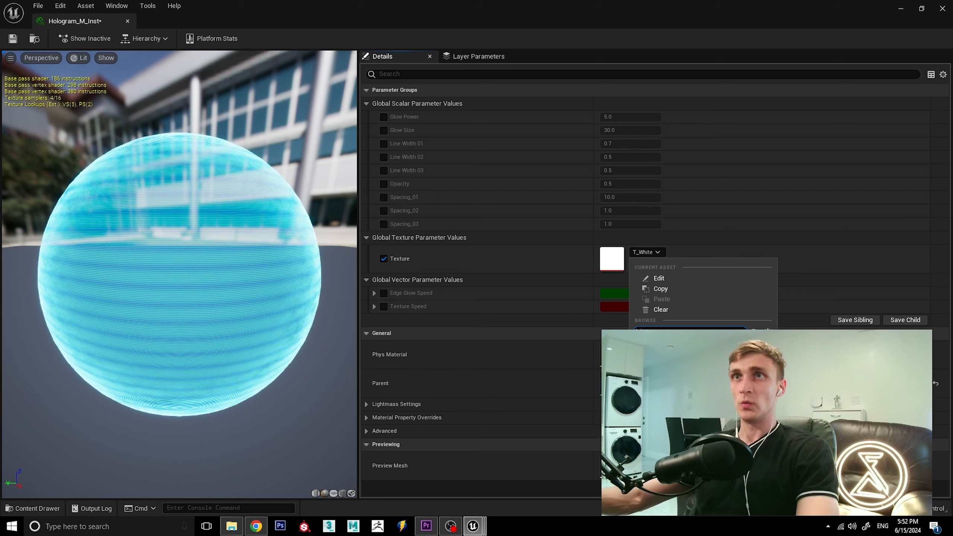
click(668, 357)
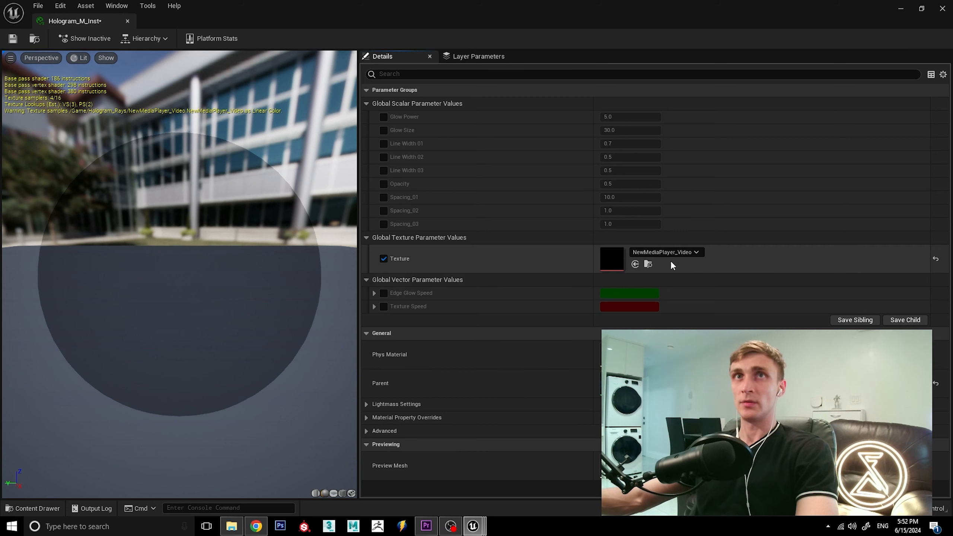
click(13, 39)
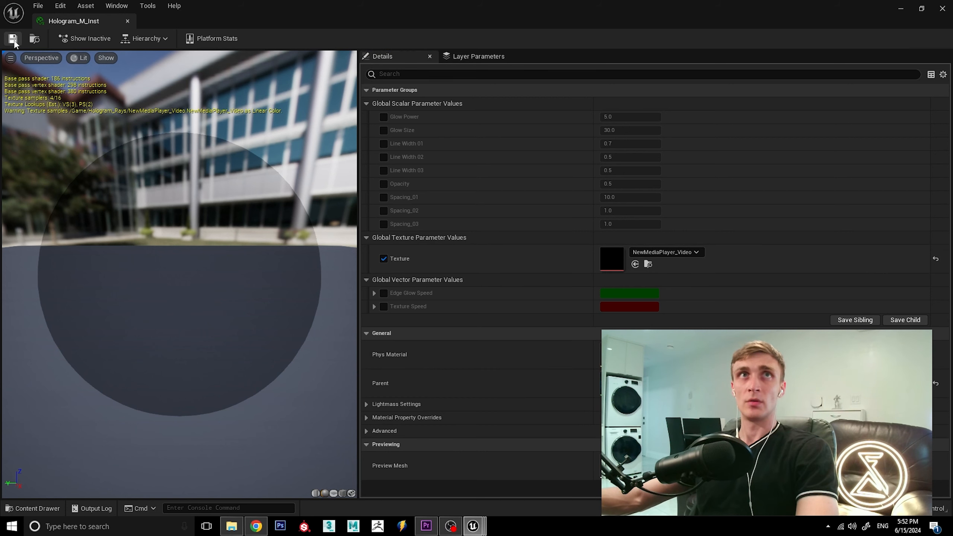
click(127, 21)
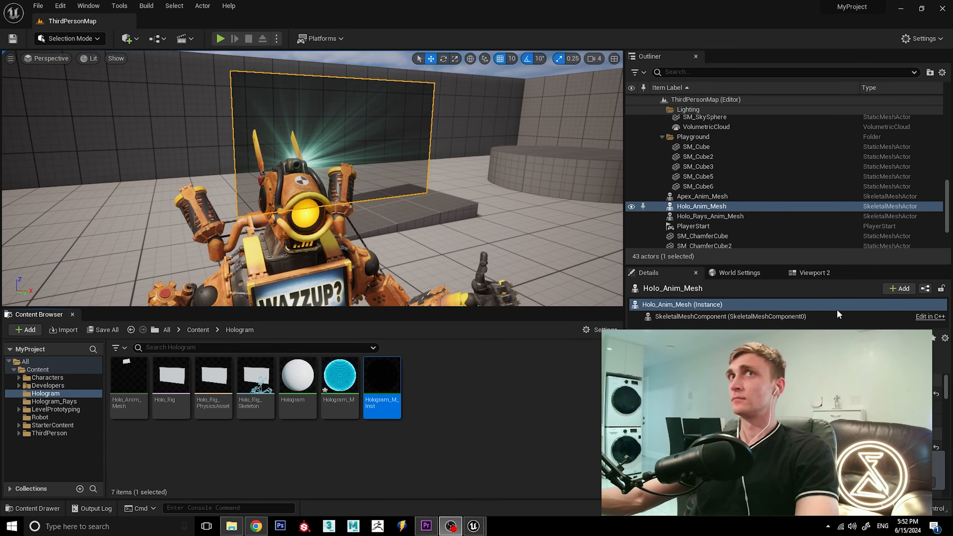
click(43, 11)
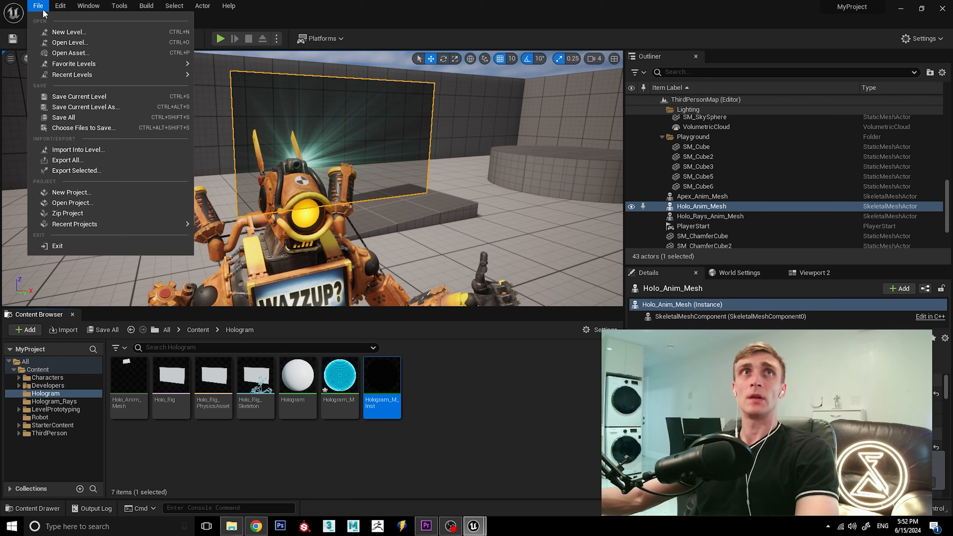
click(67, 116)
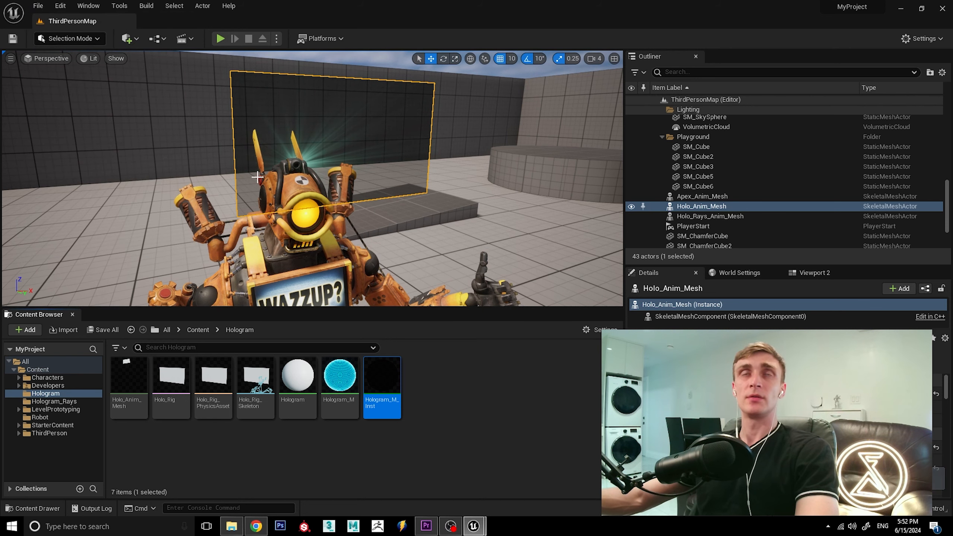
Step: Play the level in the editor and walk the character up to the robot to check its video hologram
click(221, 39)
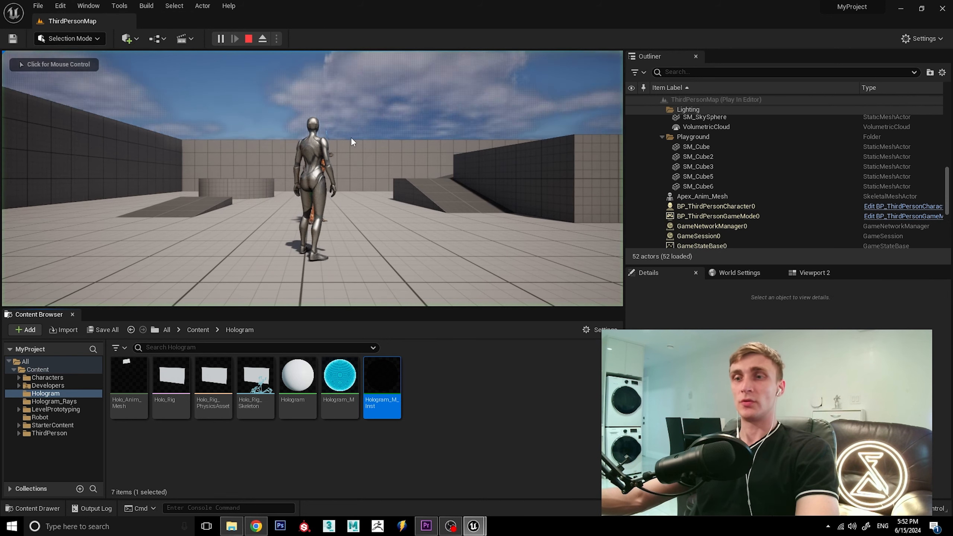
click(352, 142)
key(w)
key(w)
key(w)
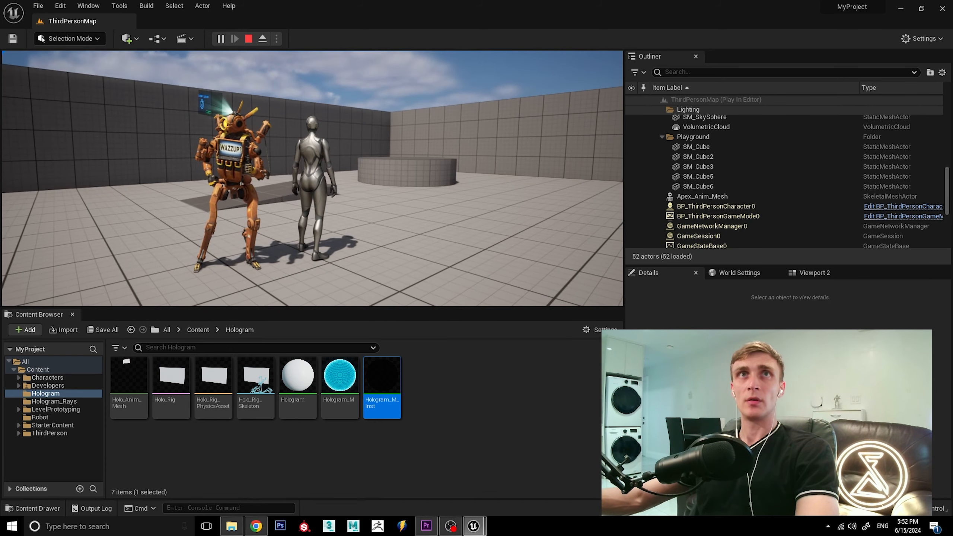
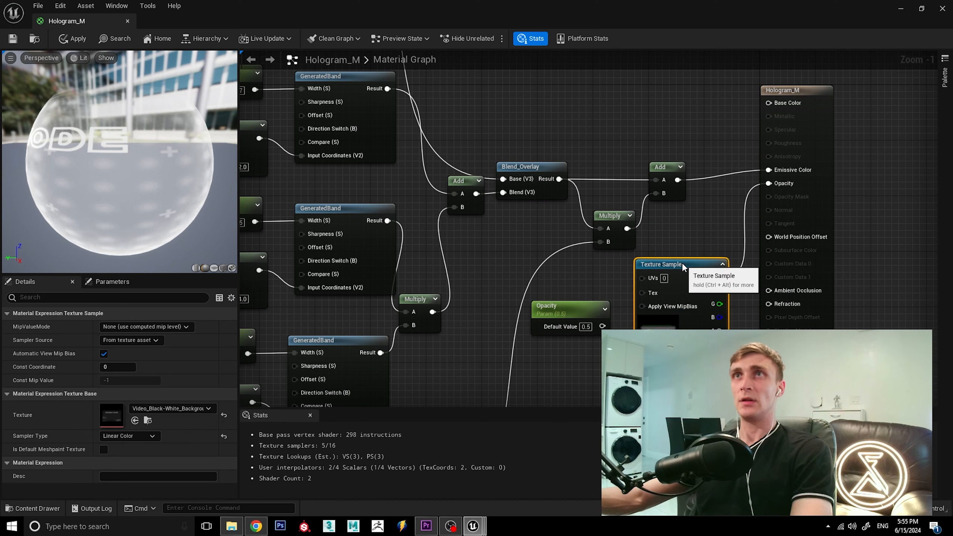
Step: Save the Hologram_M material with the Texture Sample feeding Opacity and close its editor
click(697, 239)
click(455, 525)
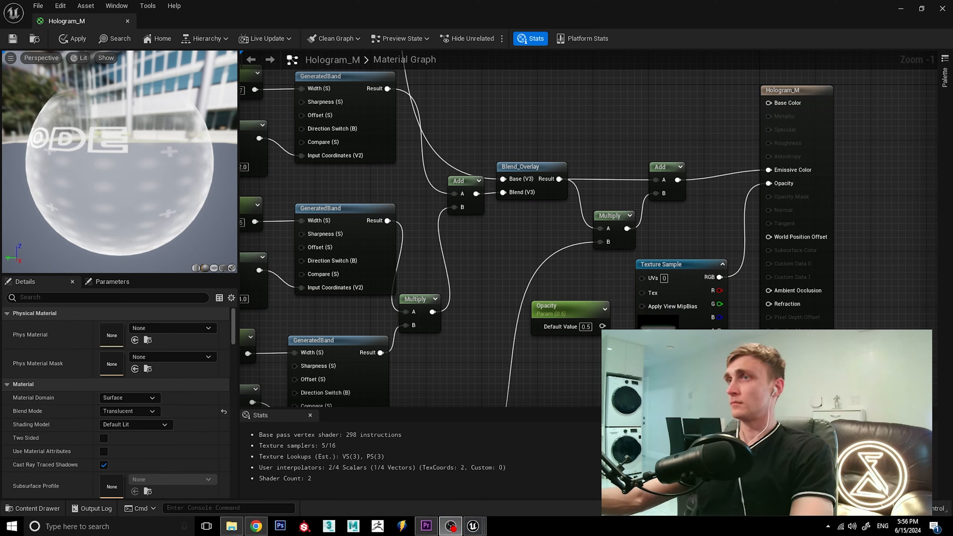
click(16, 40)
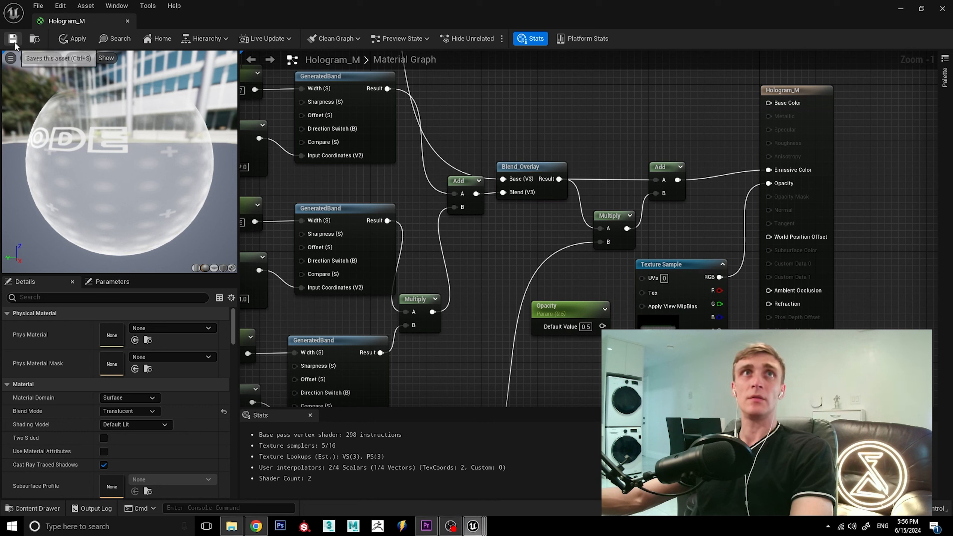
click(127, 21)
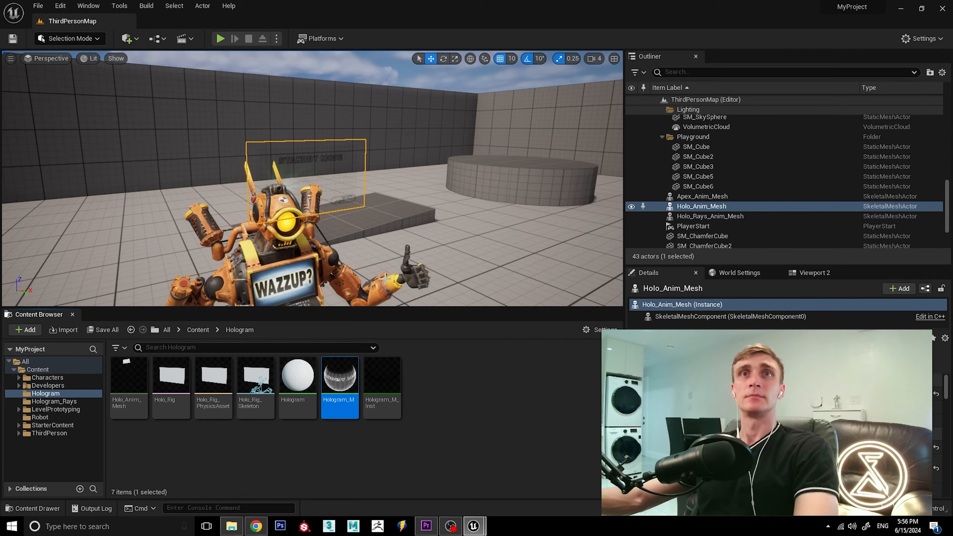
Step: Override the Texture Speed parameter of Hologram_M_Inst with 0, then save and close the instance
double_click(378, 382)
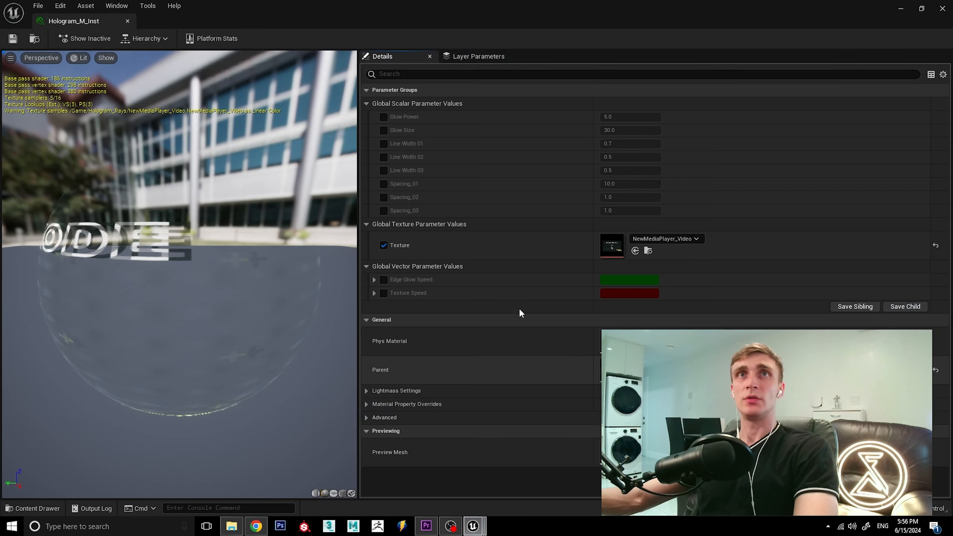
click(384, 293)
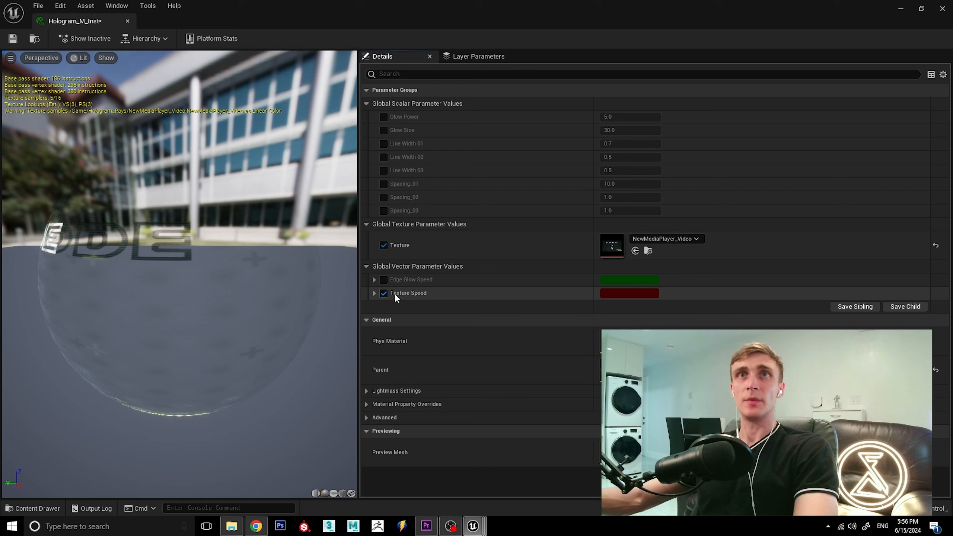
click(608, 293)
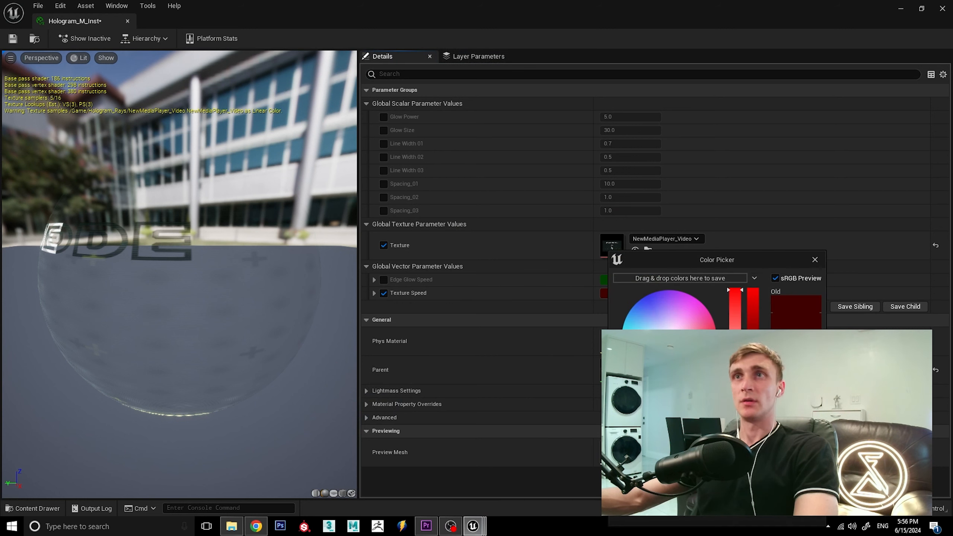
text(0)
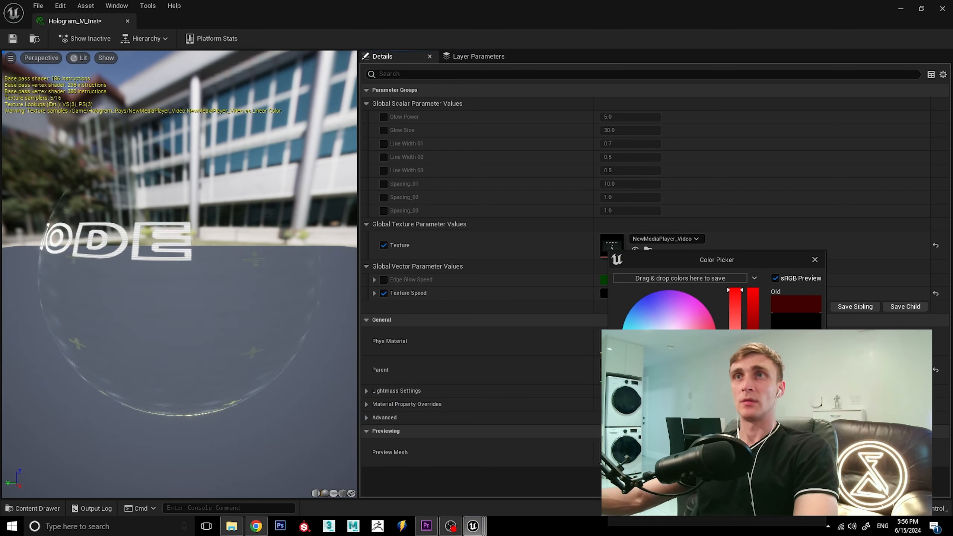
key(Return)
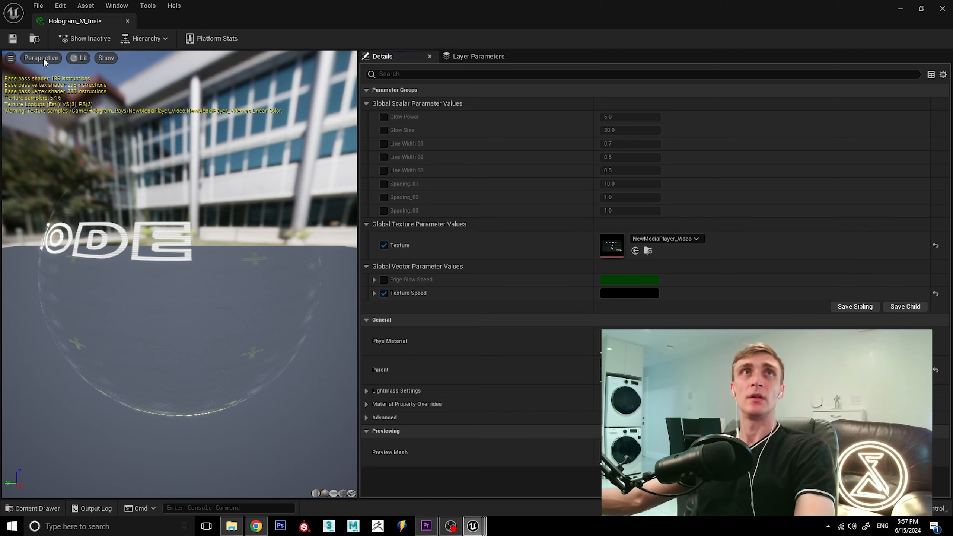
click(12, 39)
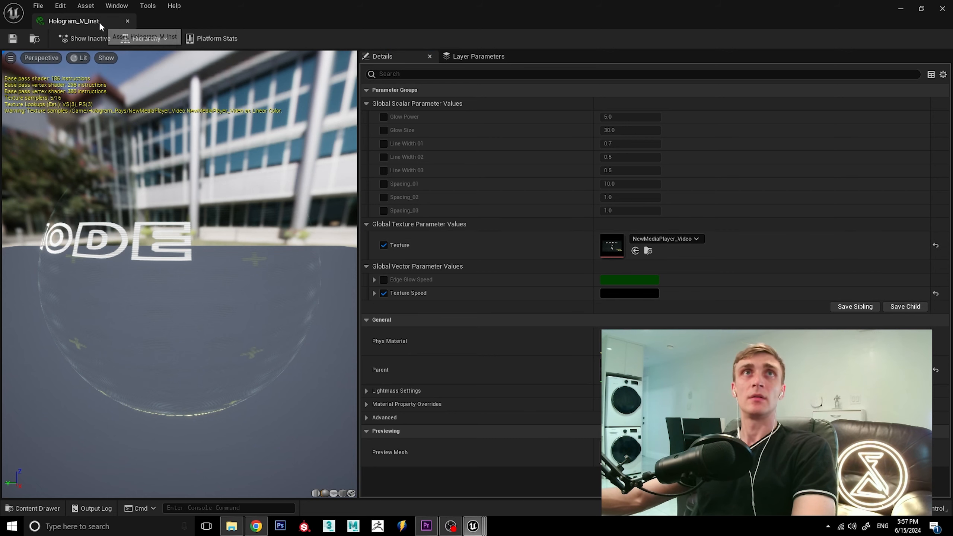
click(128, 21)
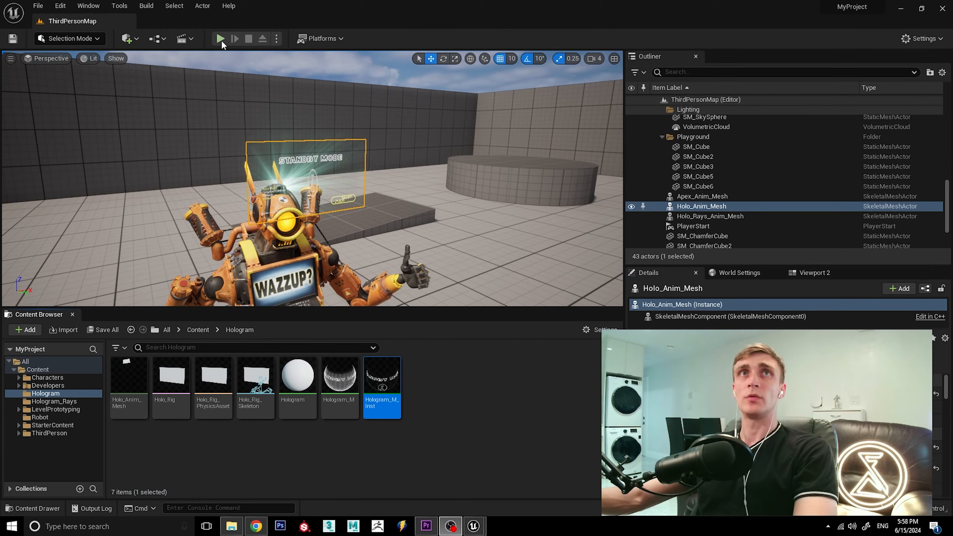
Step: Play-test the level around the robot to check the hologram, then end the session and select the hologram panel
click(221, 38)
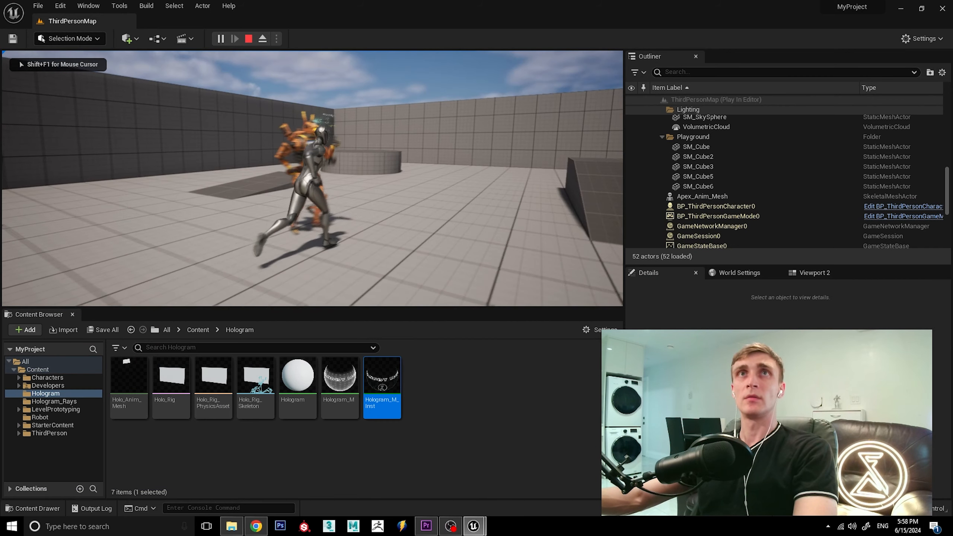
key(w)
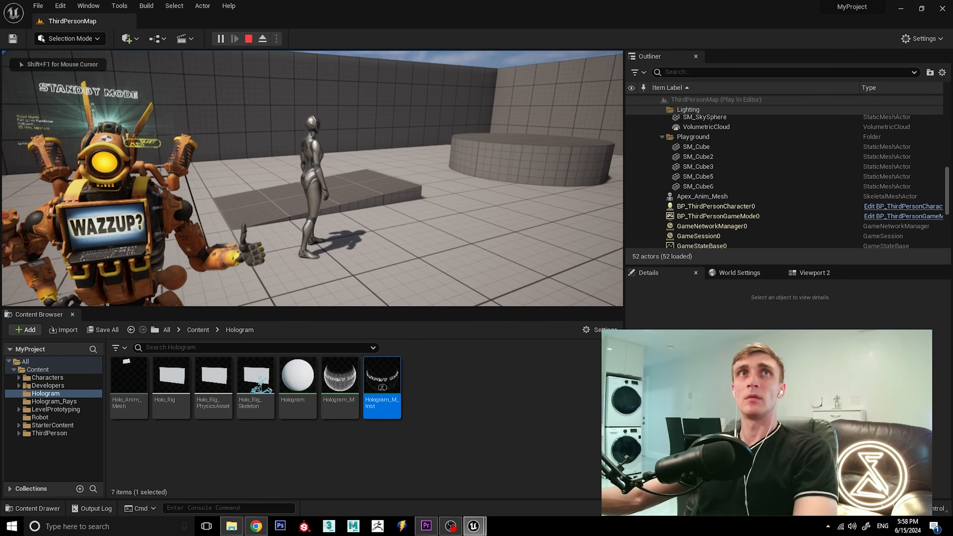
key(s)
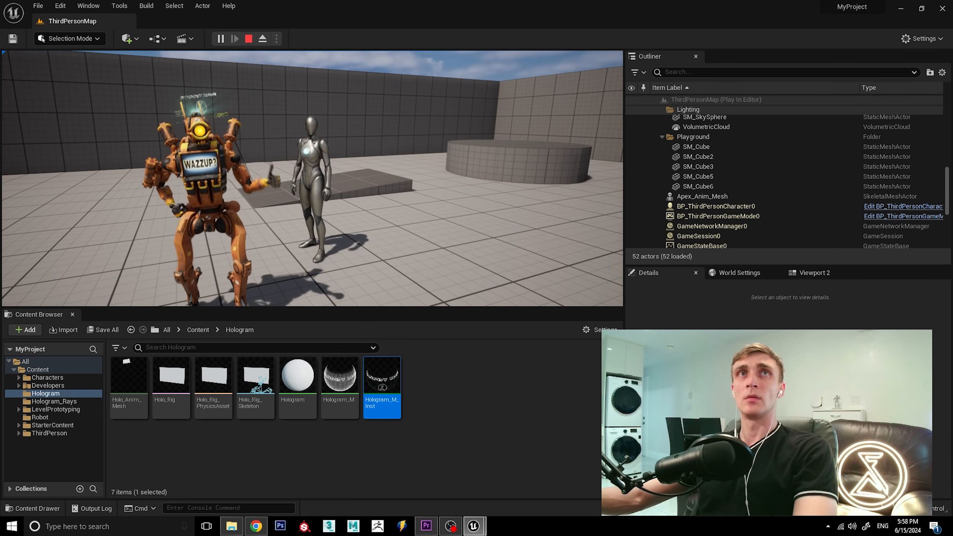
key(Escape)
click(185, 107)
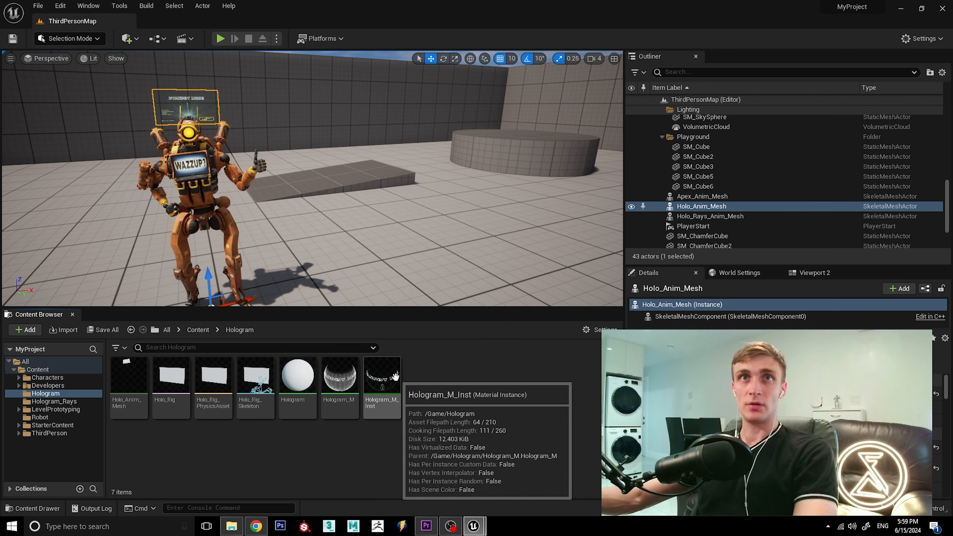
Step: Set the Video_Black-White_Background texture in Hologram_Rays to UserInterface2D (RGBA) compression, save it, and inspect the hologram panel in the level
click(198, 330)
double_click(256, 375)
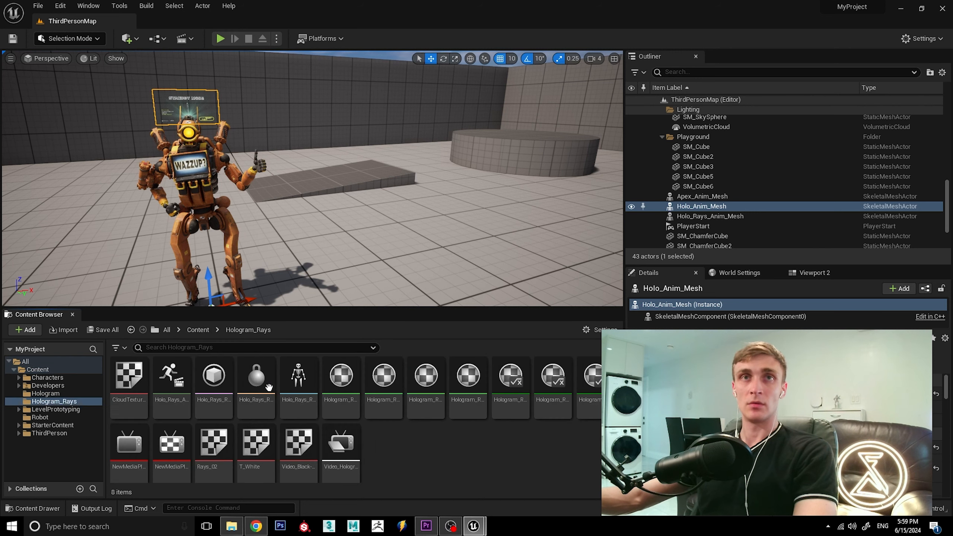
scroll(441, 440, down, 1)
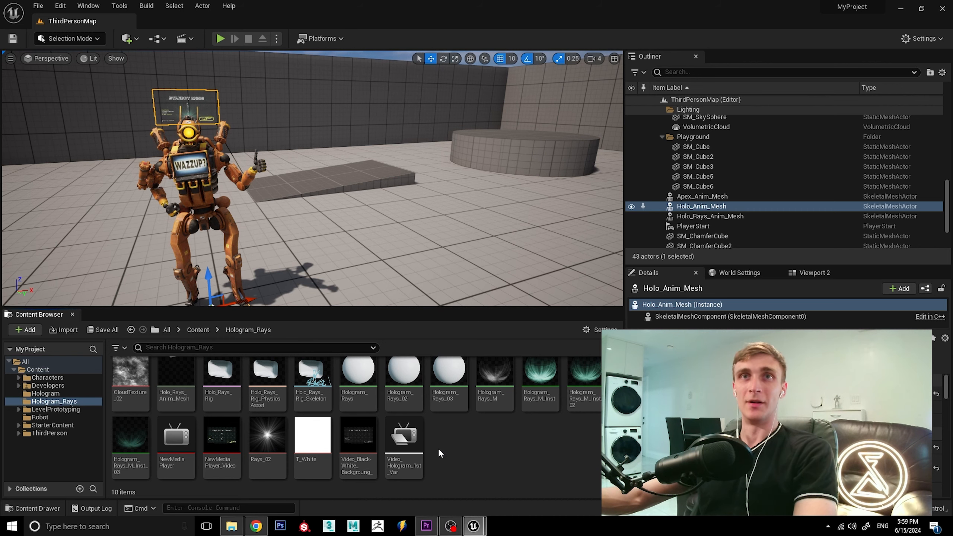
double_click(360, 446)
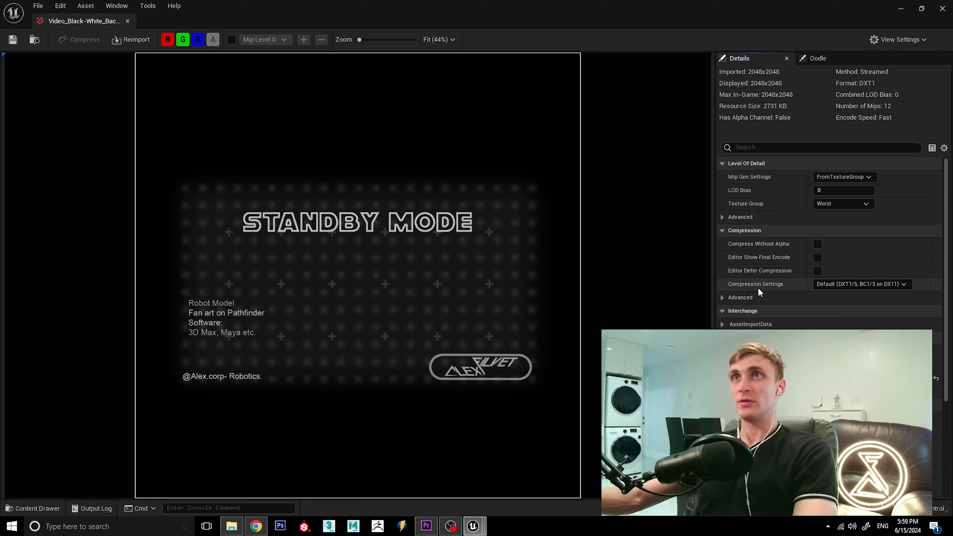
click(843, 287)
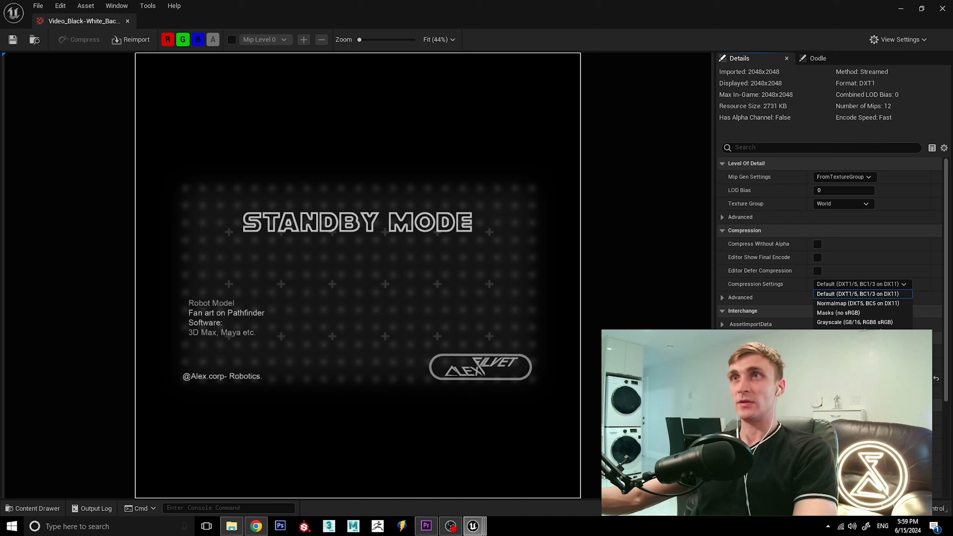
click(859, 360)
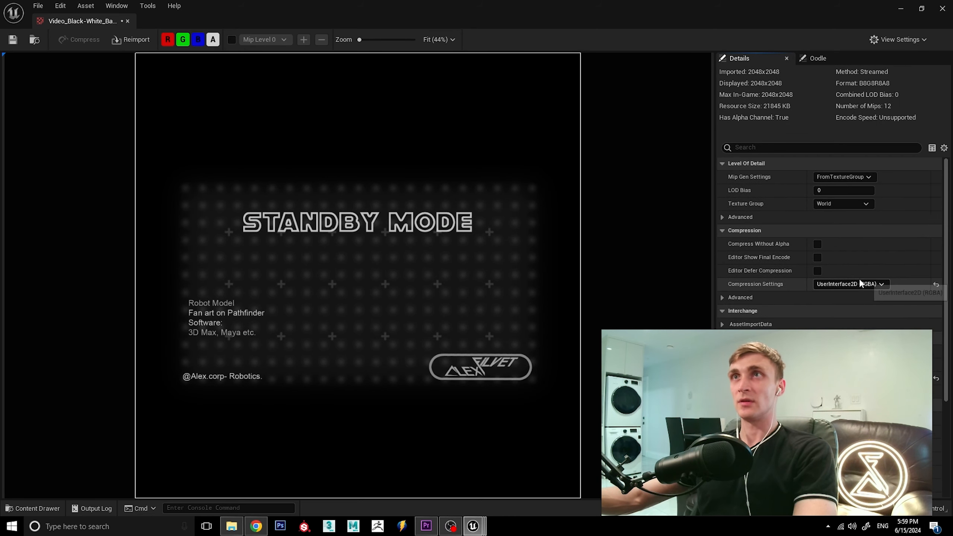
click(13, 40)
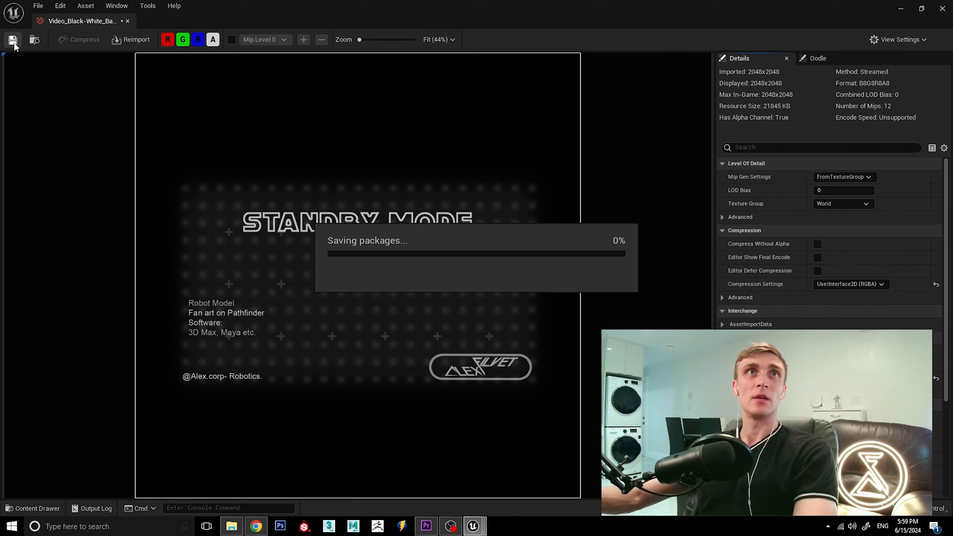
click(127, 21)
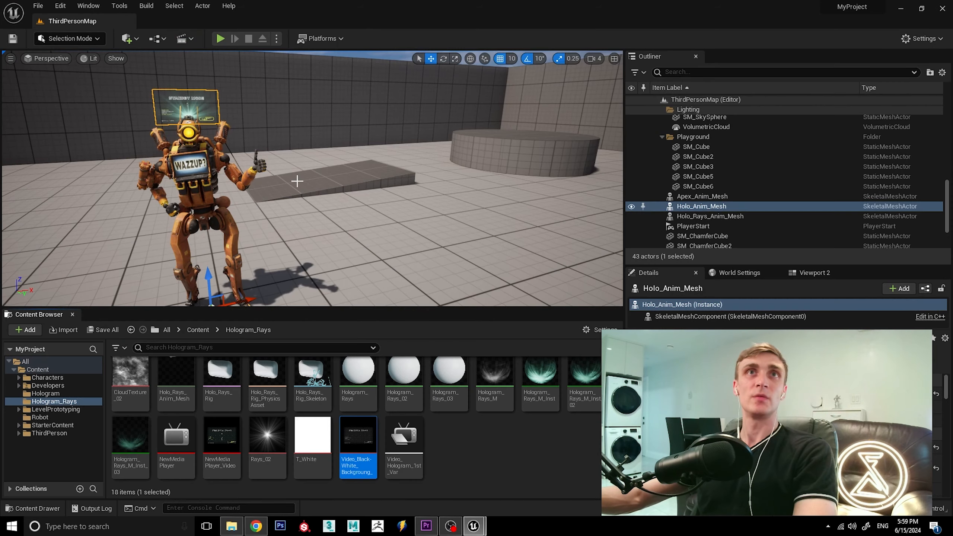
key(f)
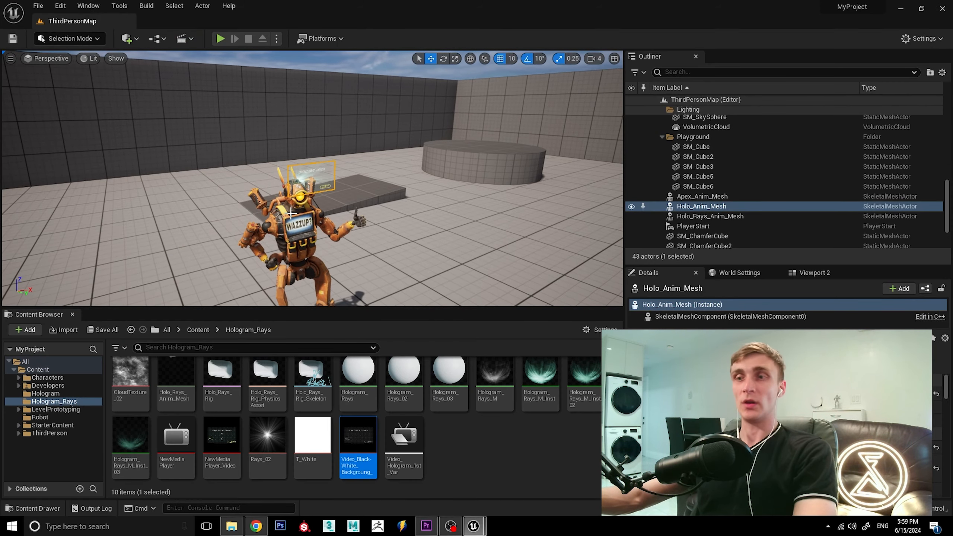
scroll(338, 219, up, 5)
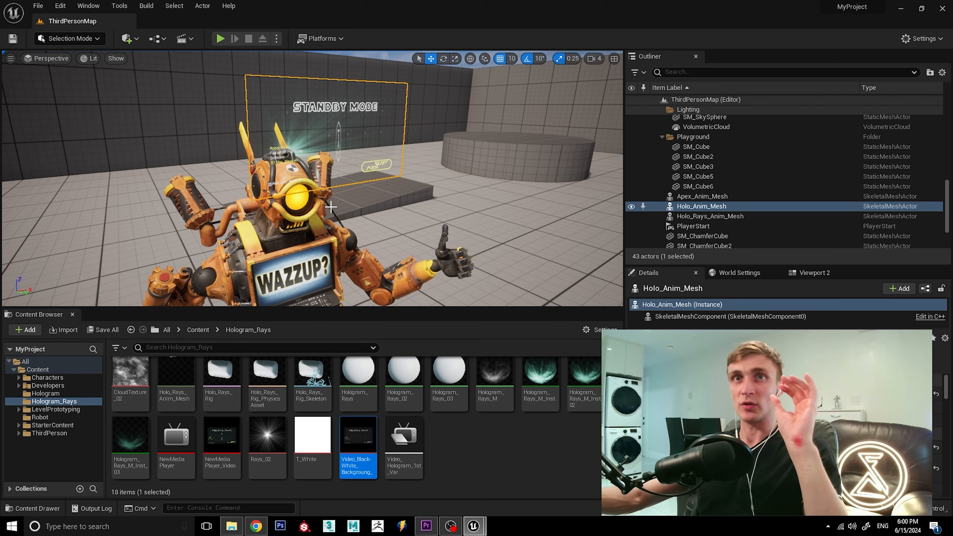
right_drag(363, 175, 386, 182)
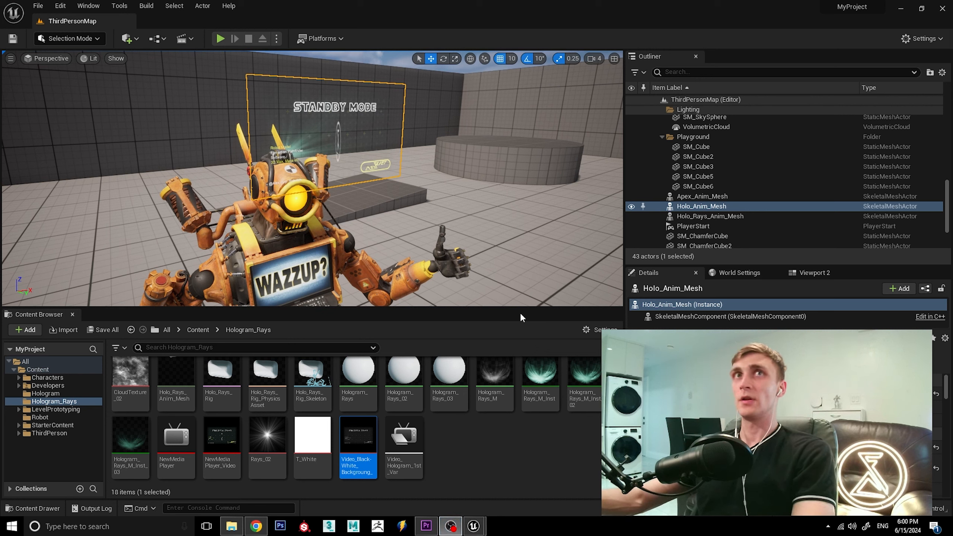
Step: Examine the hologram panel and light rays behind the robot in ThirdPersonMap from several distances and angles
scroll(325, 254, down, 5)
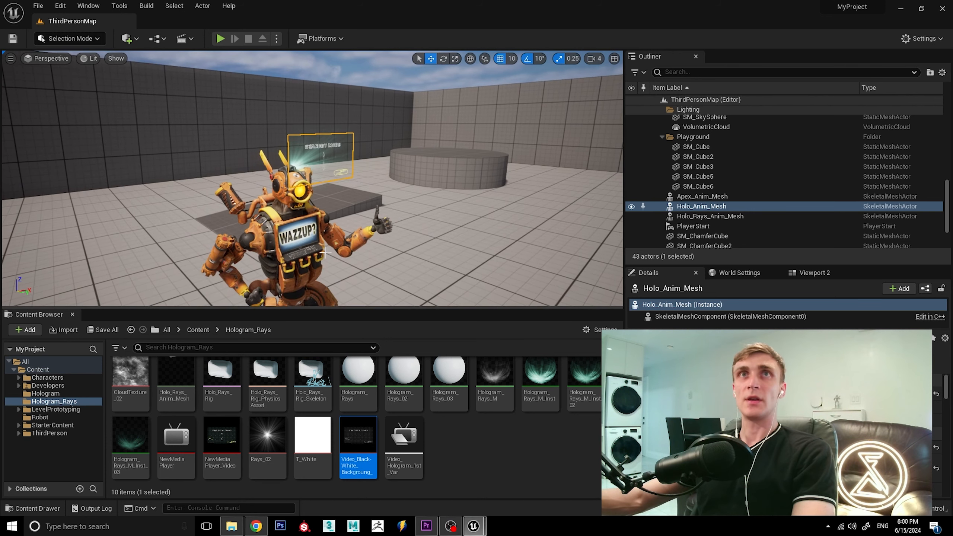
scroll(382, 221, up, 4)
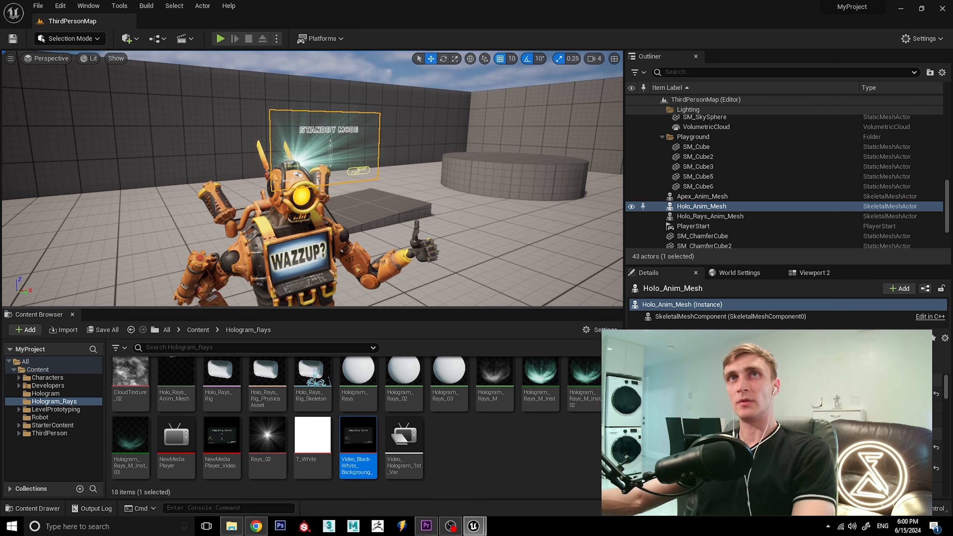
right_drag(391, 213, 392, 214)
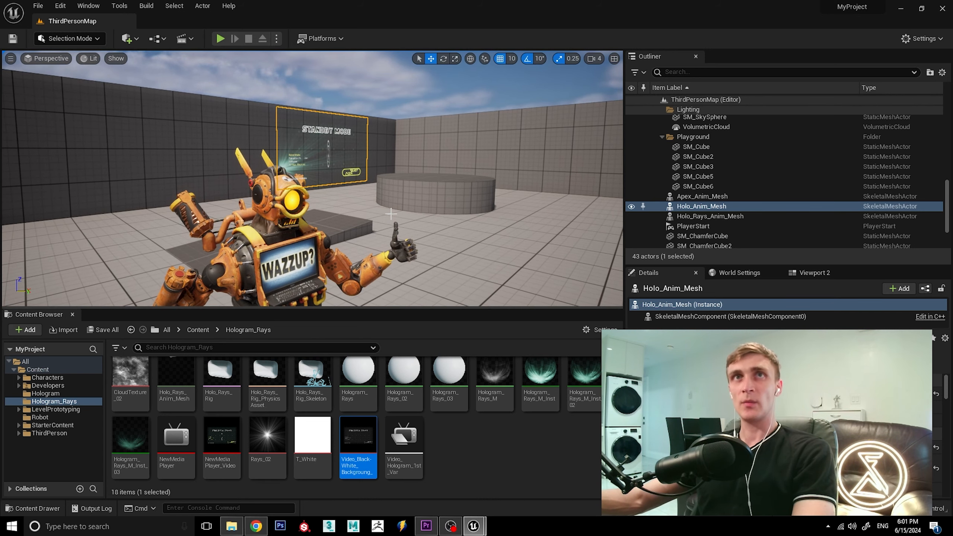
right_drag(423, 175, 423, 175)
Step: Switch to the Lighting_5_1 project, bring its robot into view and hide the editor icons with Game View
mouse_move(474, 526)
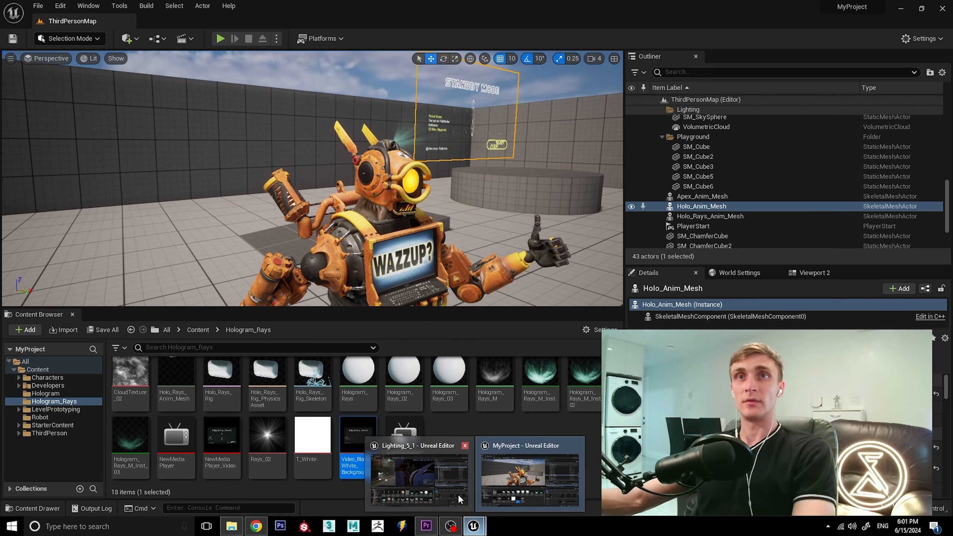
click(420, 470)
scroll(298, 218, down, 10)
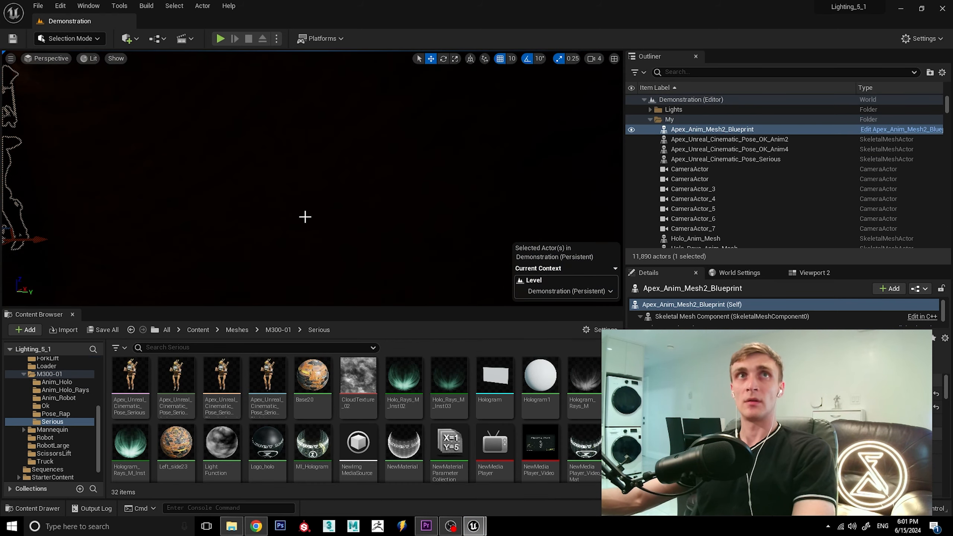
scroll(325, 218, up, 10)
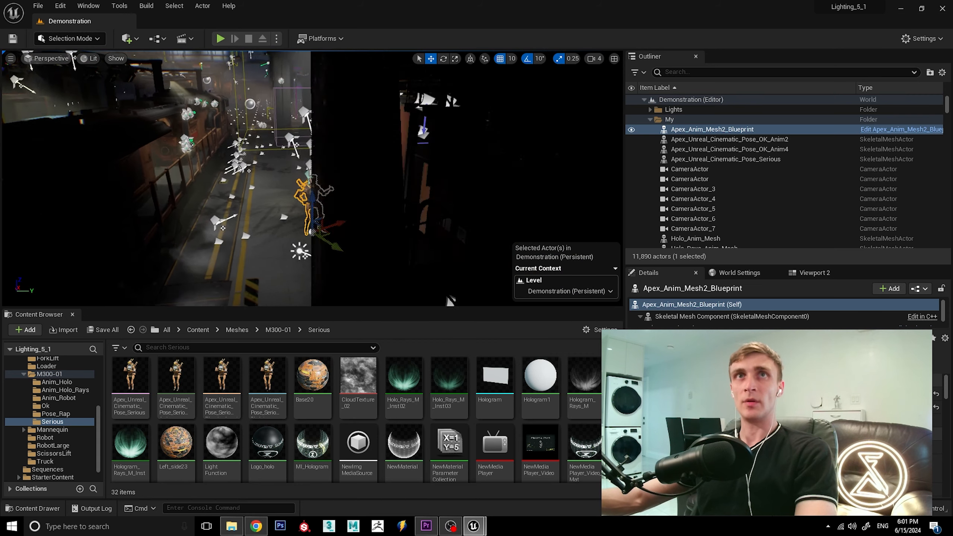
scroll(326, 218, up, 10)
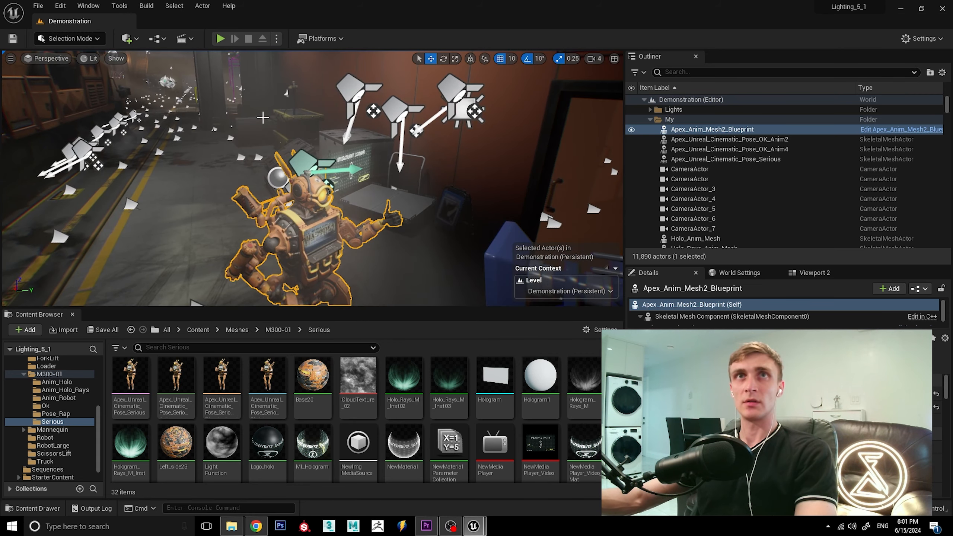
key(g)
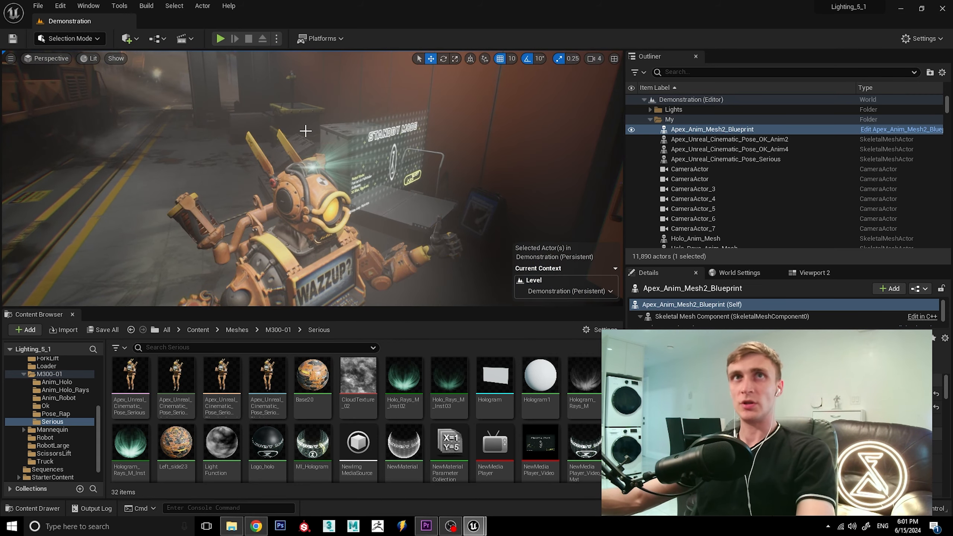
Step: Examine the finished hologram's rays and standby panel around the robot's head in the Demonstration level, close up and from the front
scroll(448, 111, up, 5)
scroll(448, 111, up, 8)
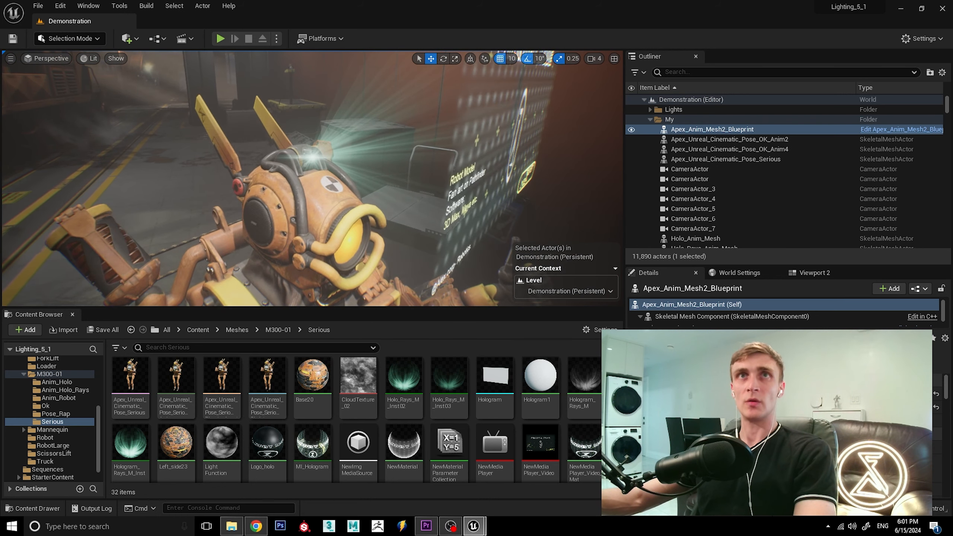
scroll(319, 155, up, 3)
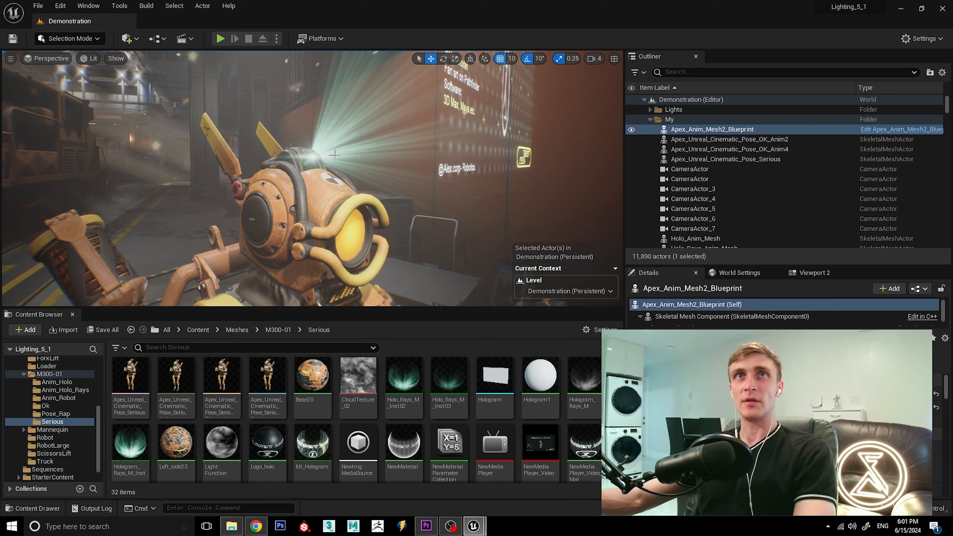
mouse_move(334, 155)
alt+mouse_down()
mouse_move(286, 158)
mouse_move(328, 169)
alt+mouse_up()
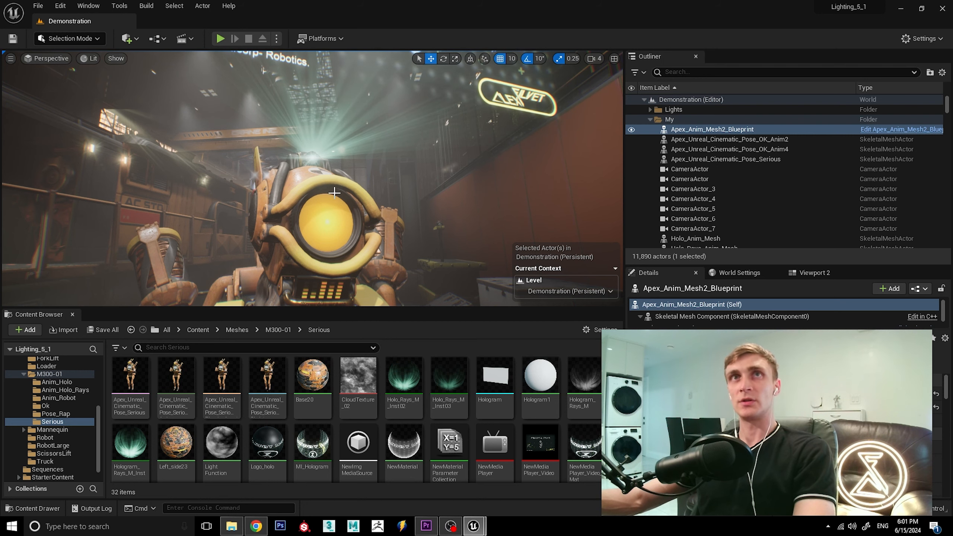
alt+drag(335, 192, 278, 180)
key(f)
alt+drag(361, 180, 363, 179)
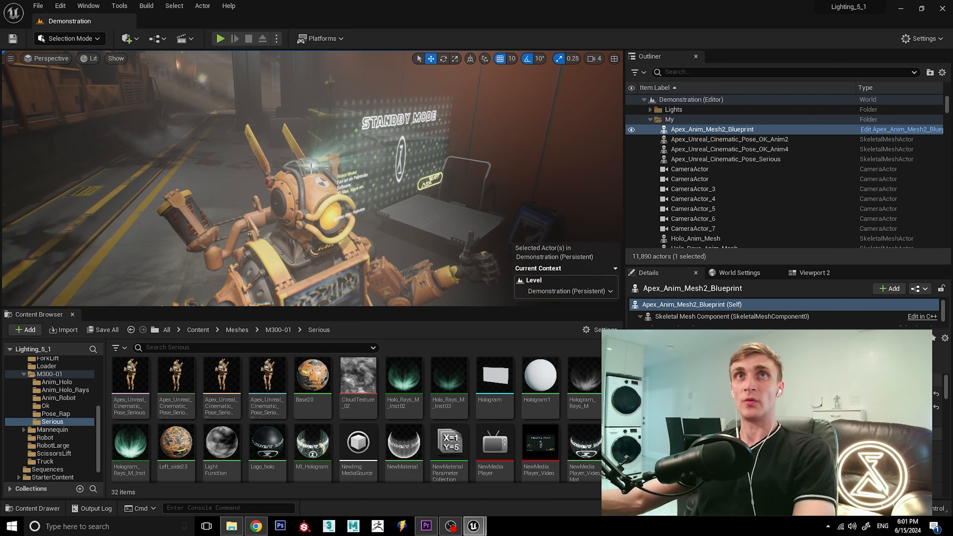
right_drag(306, 159, 312, 162)
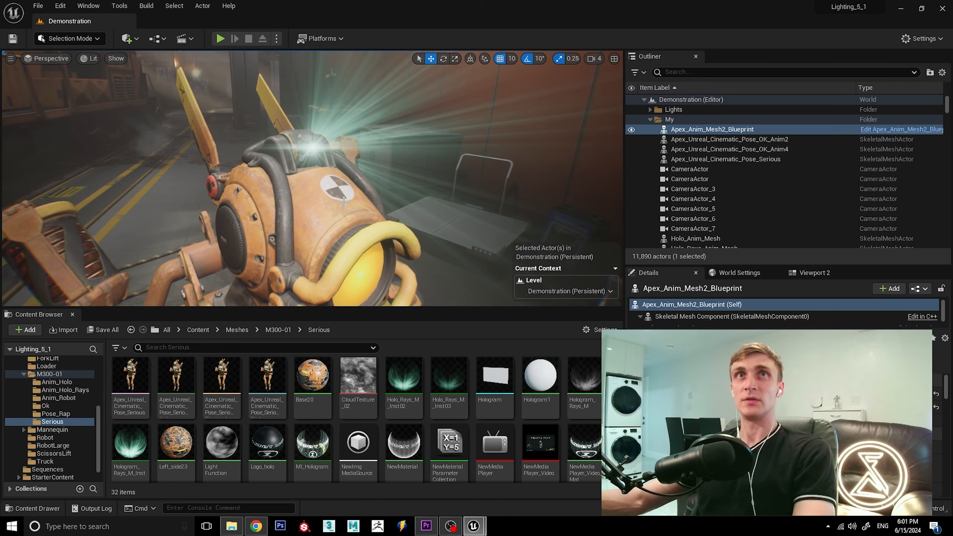
scroll(312, 162, down, 5)
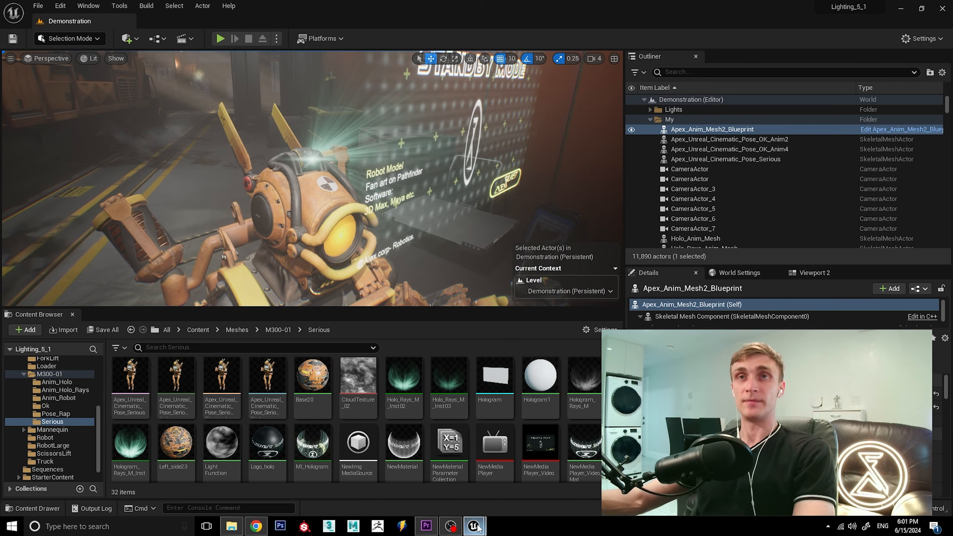
Step: Switch back to the MyProject editor and view the robot's hologram panel again for comparison
mouse_move(478, 527)
click(529, 474)
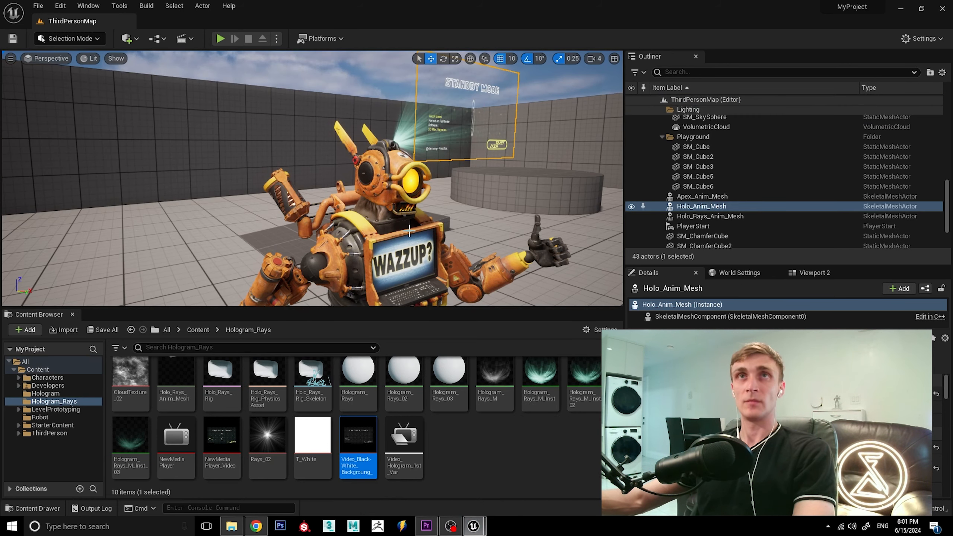
right_drag(409, 230, 375, 247)
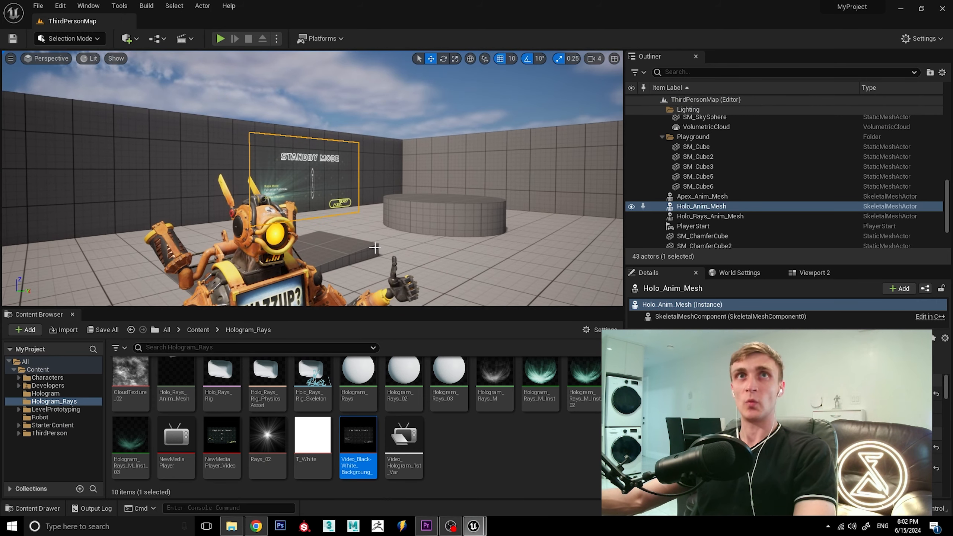